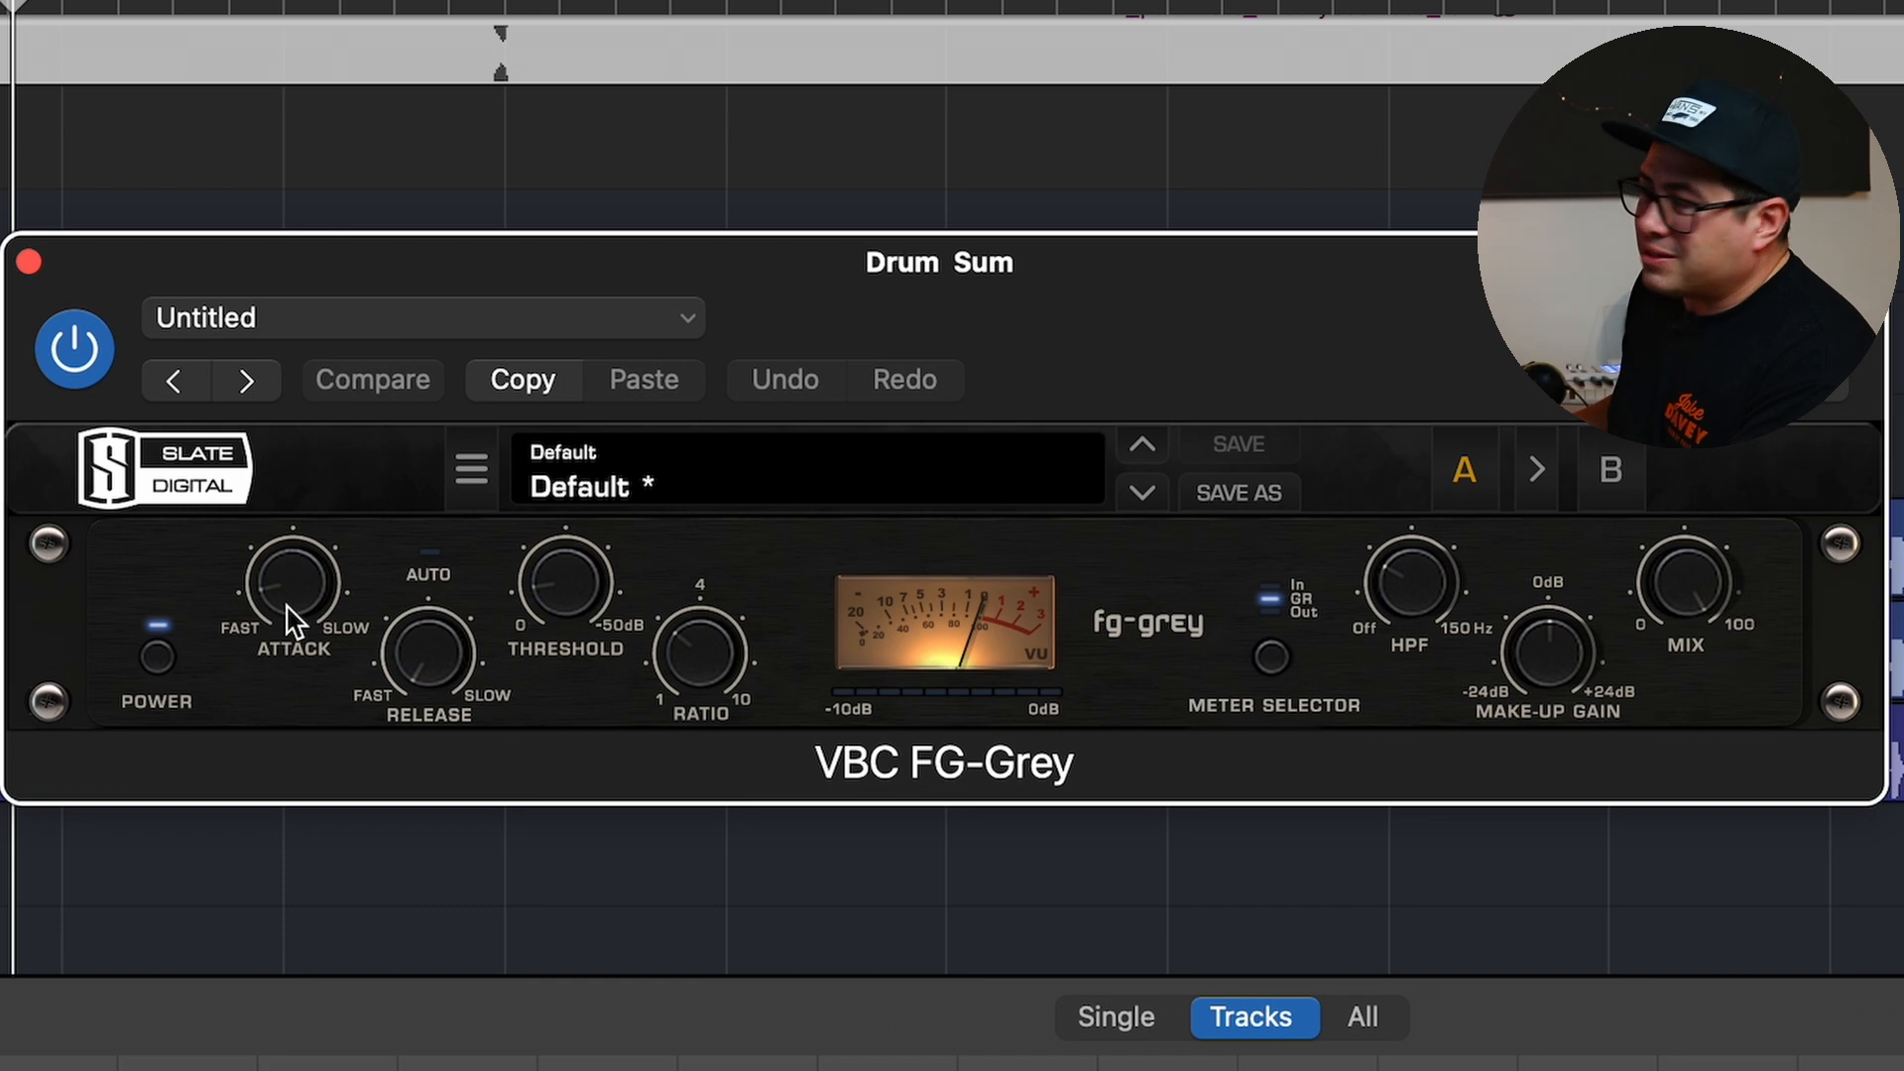
Check the release, ratio and HPF settings of the FG-Grey compressor on the Drum Sum channel.
{"action": "left_click", "coordinate": [459, 671]}
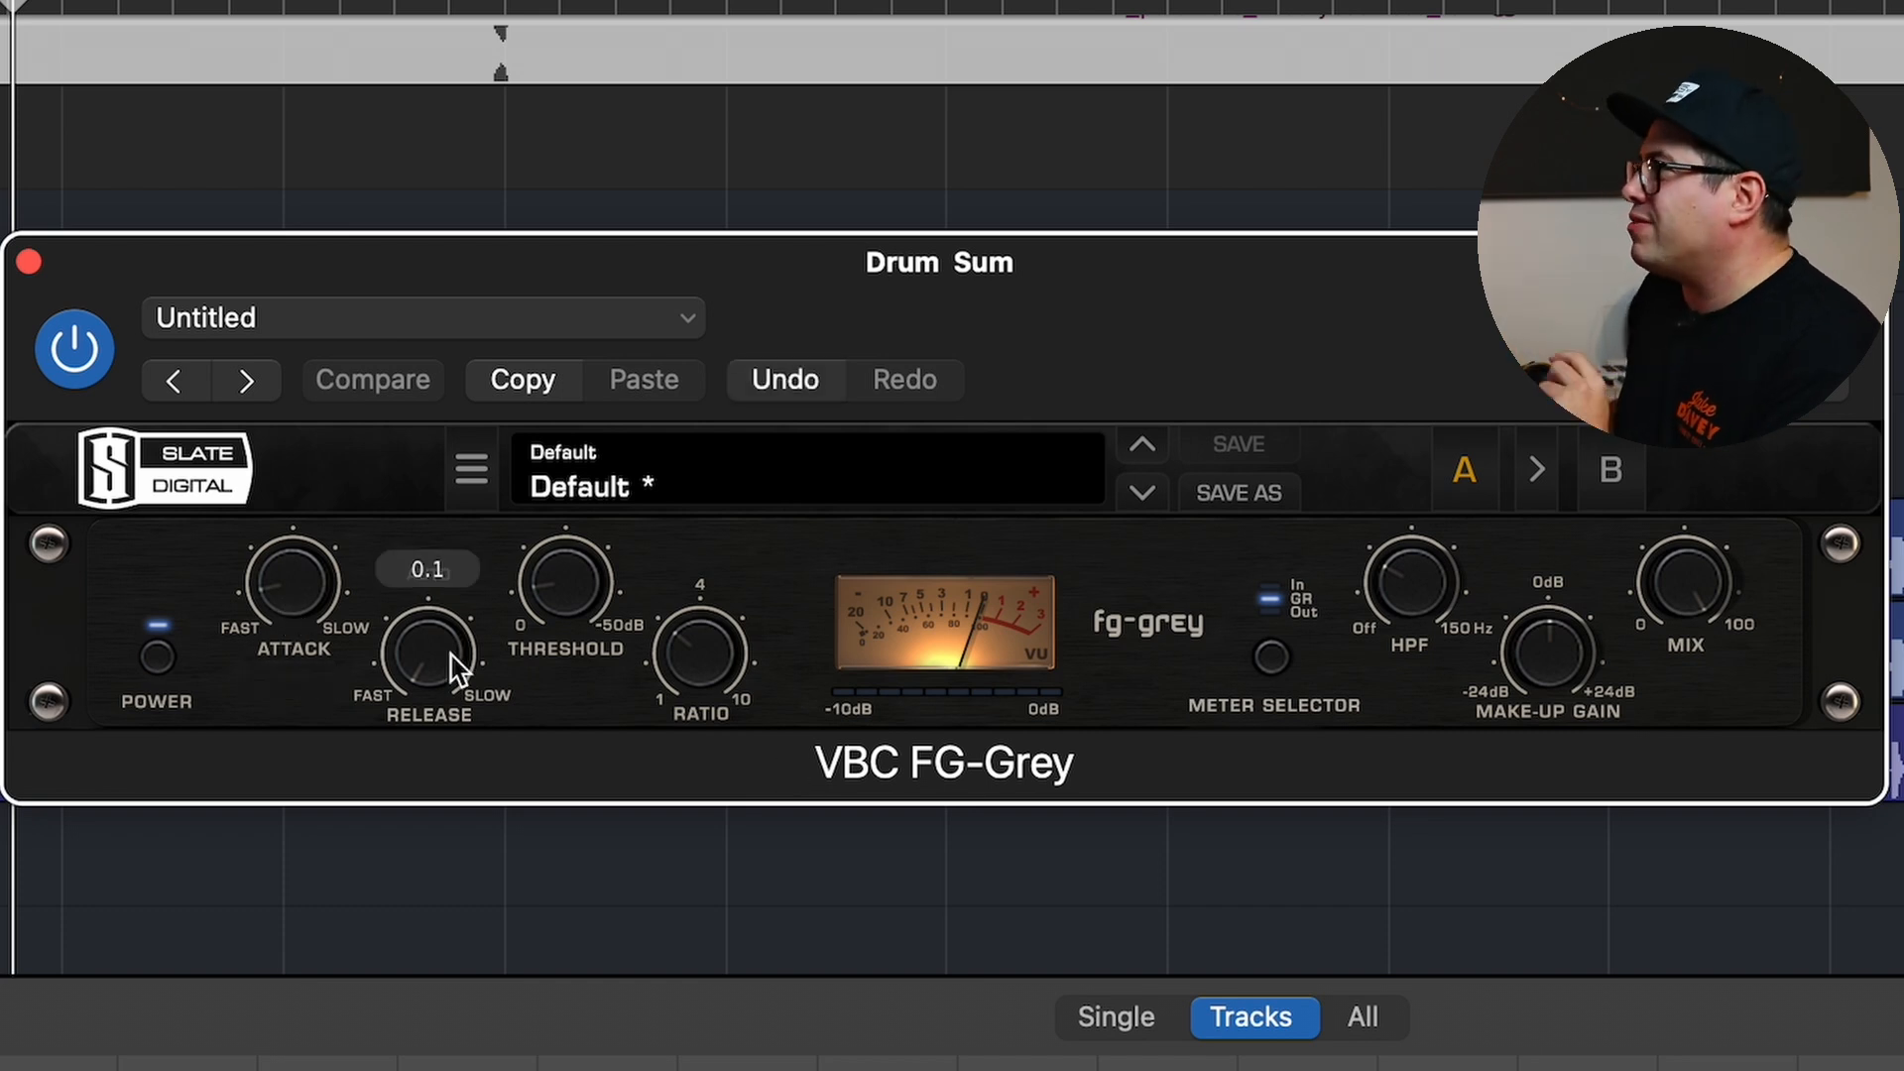
{"action": "left_click", "coordinate": [451, 652]}
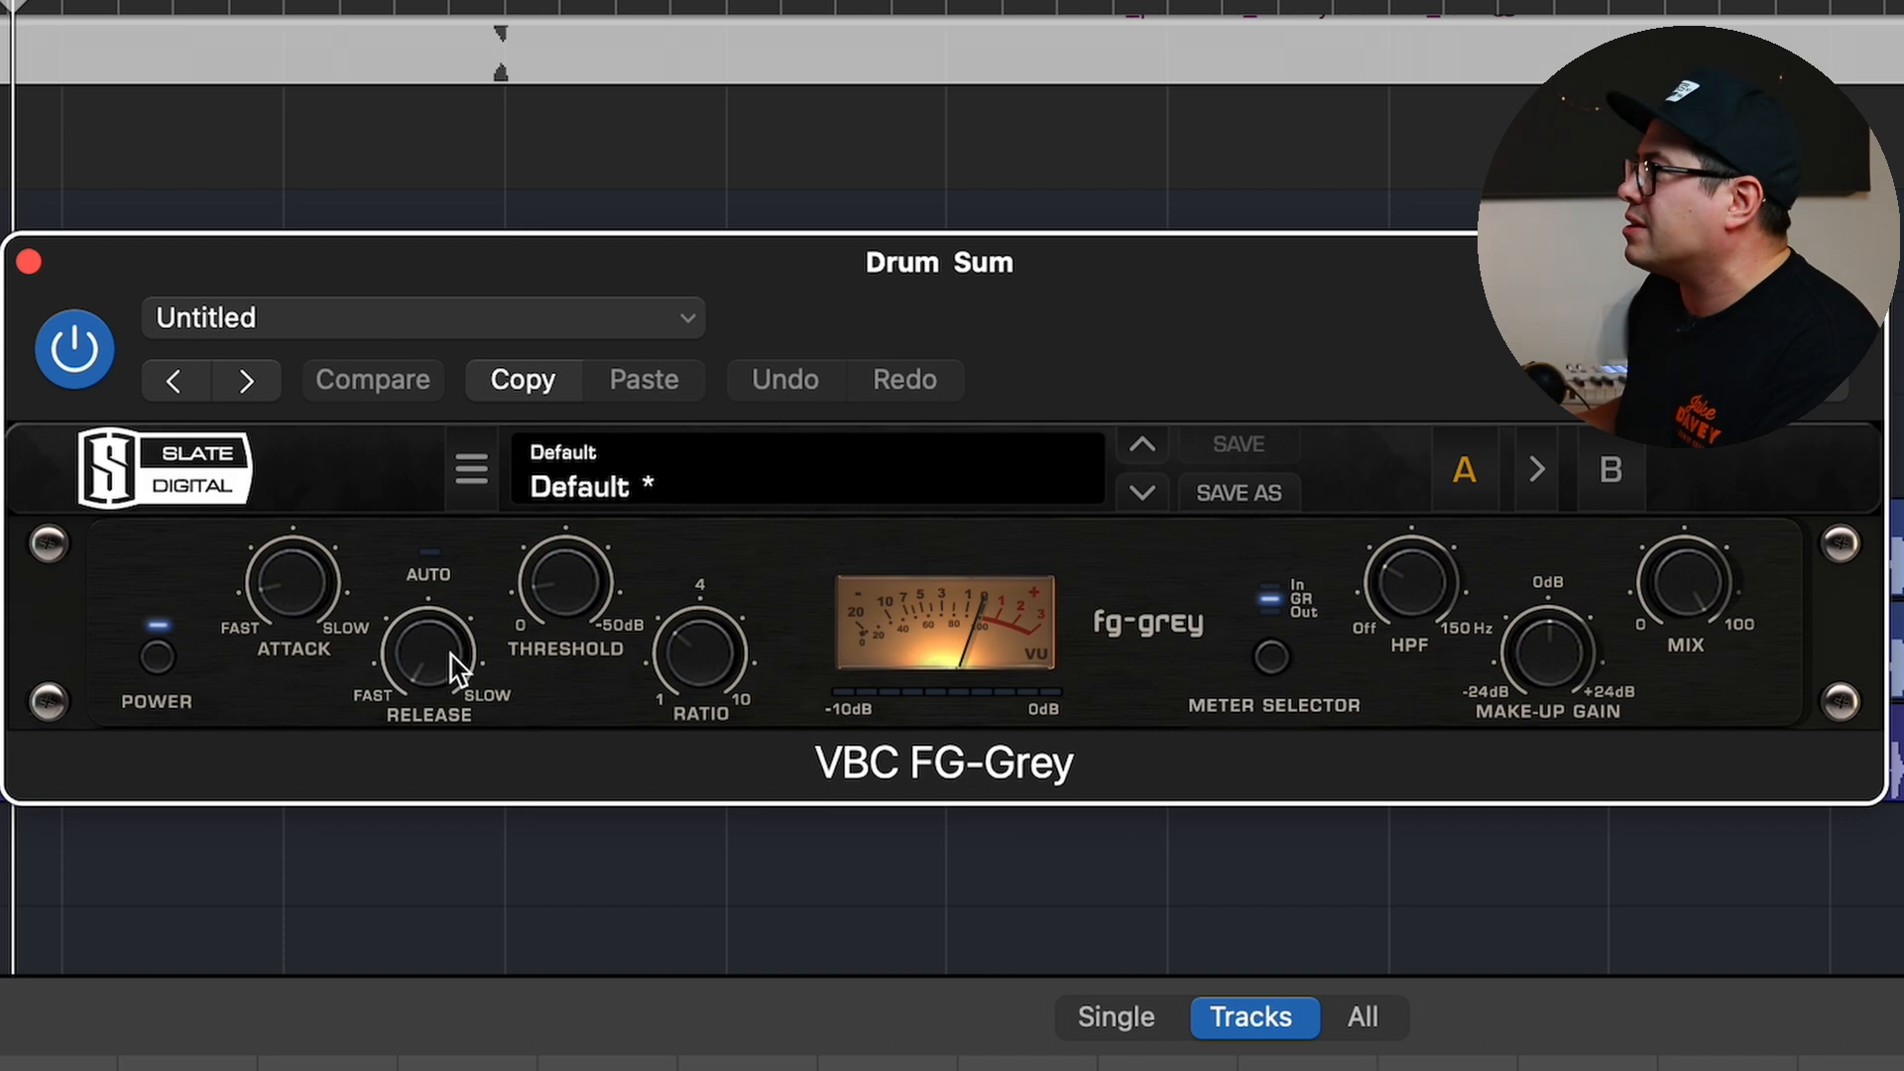
{"action": "left_click", "coordinate": [725, 666]}
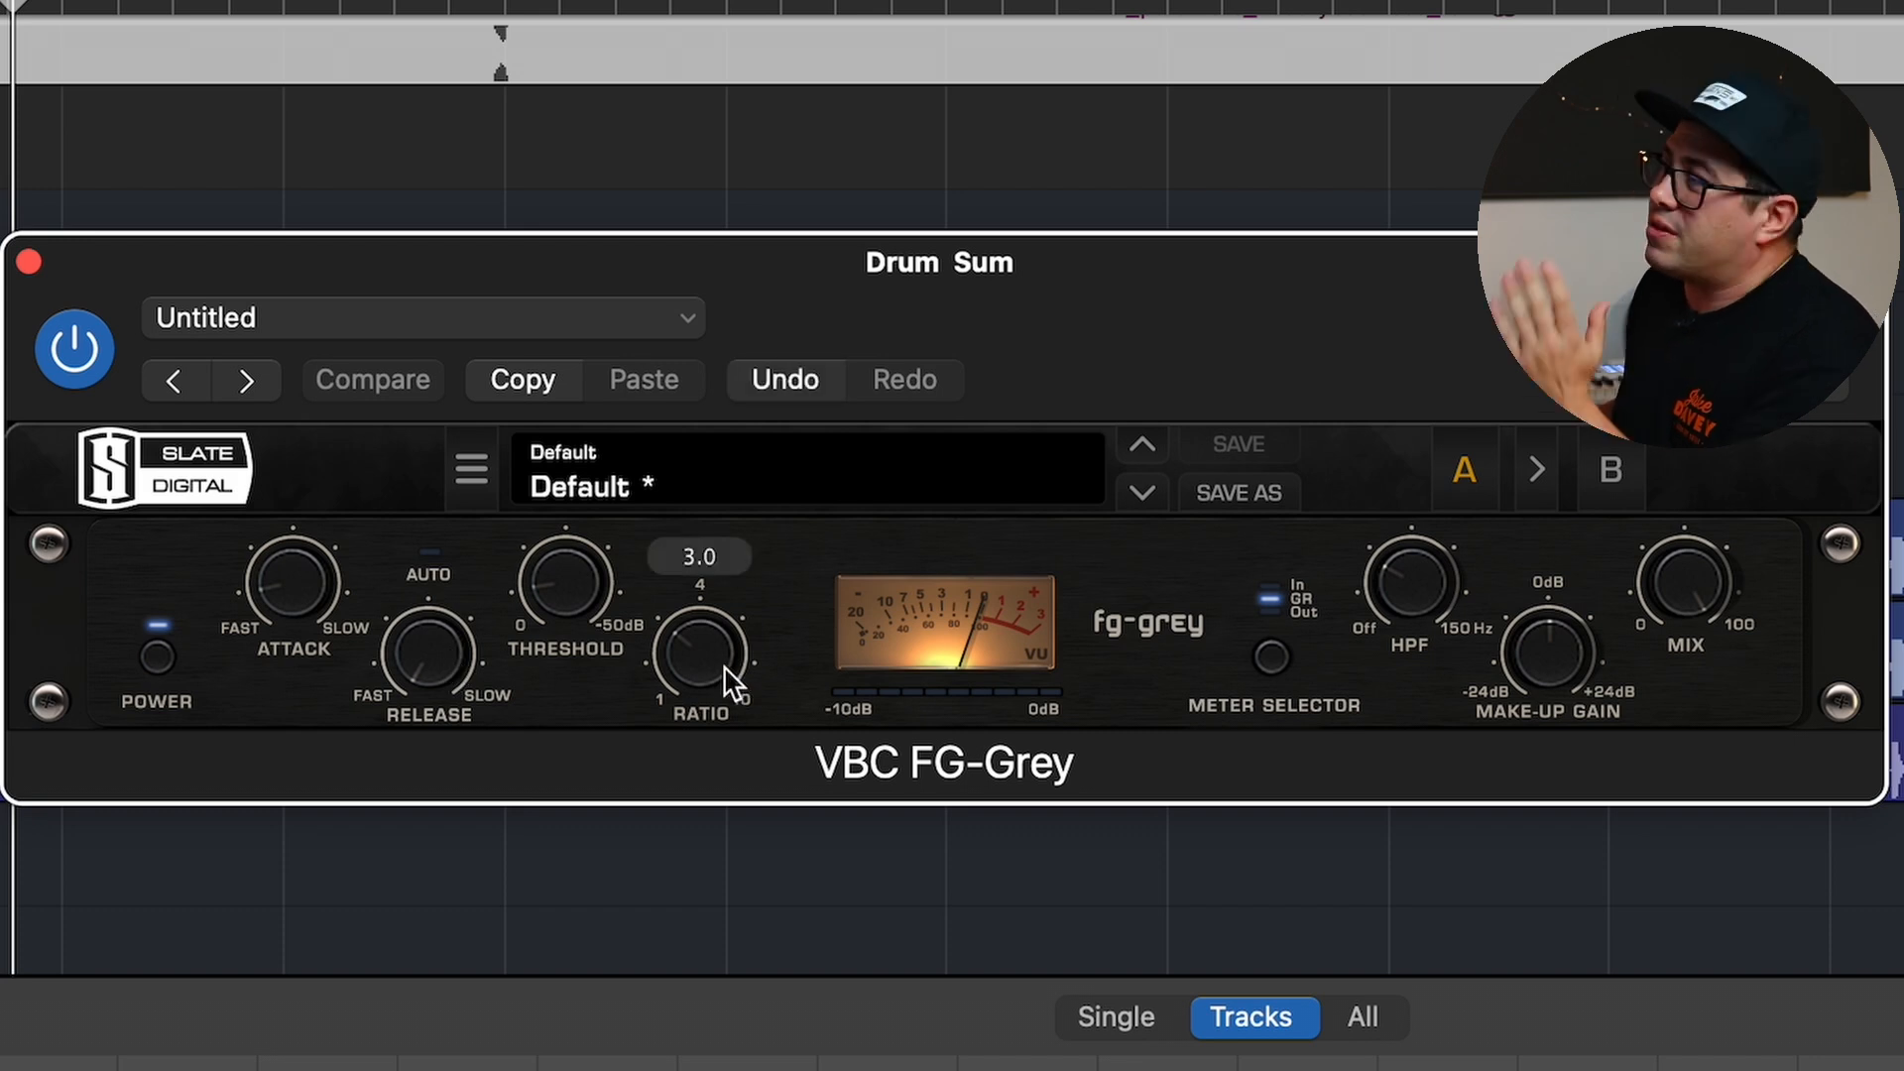
{"action": "left_click_drag", "start_coordinate": [1416, 603], "coordinate": [1428, 600]}
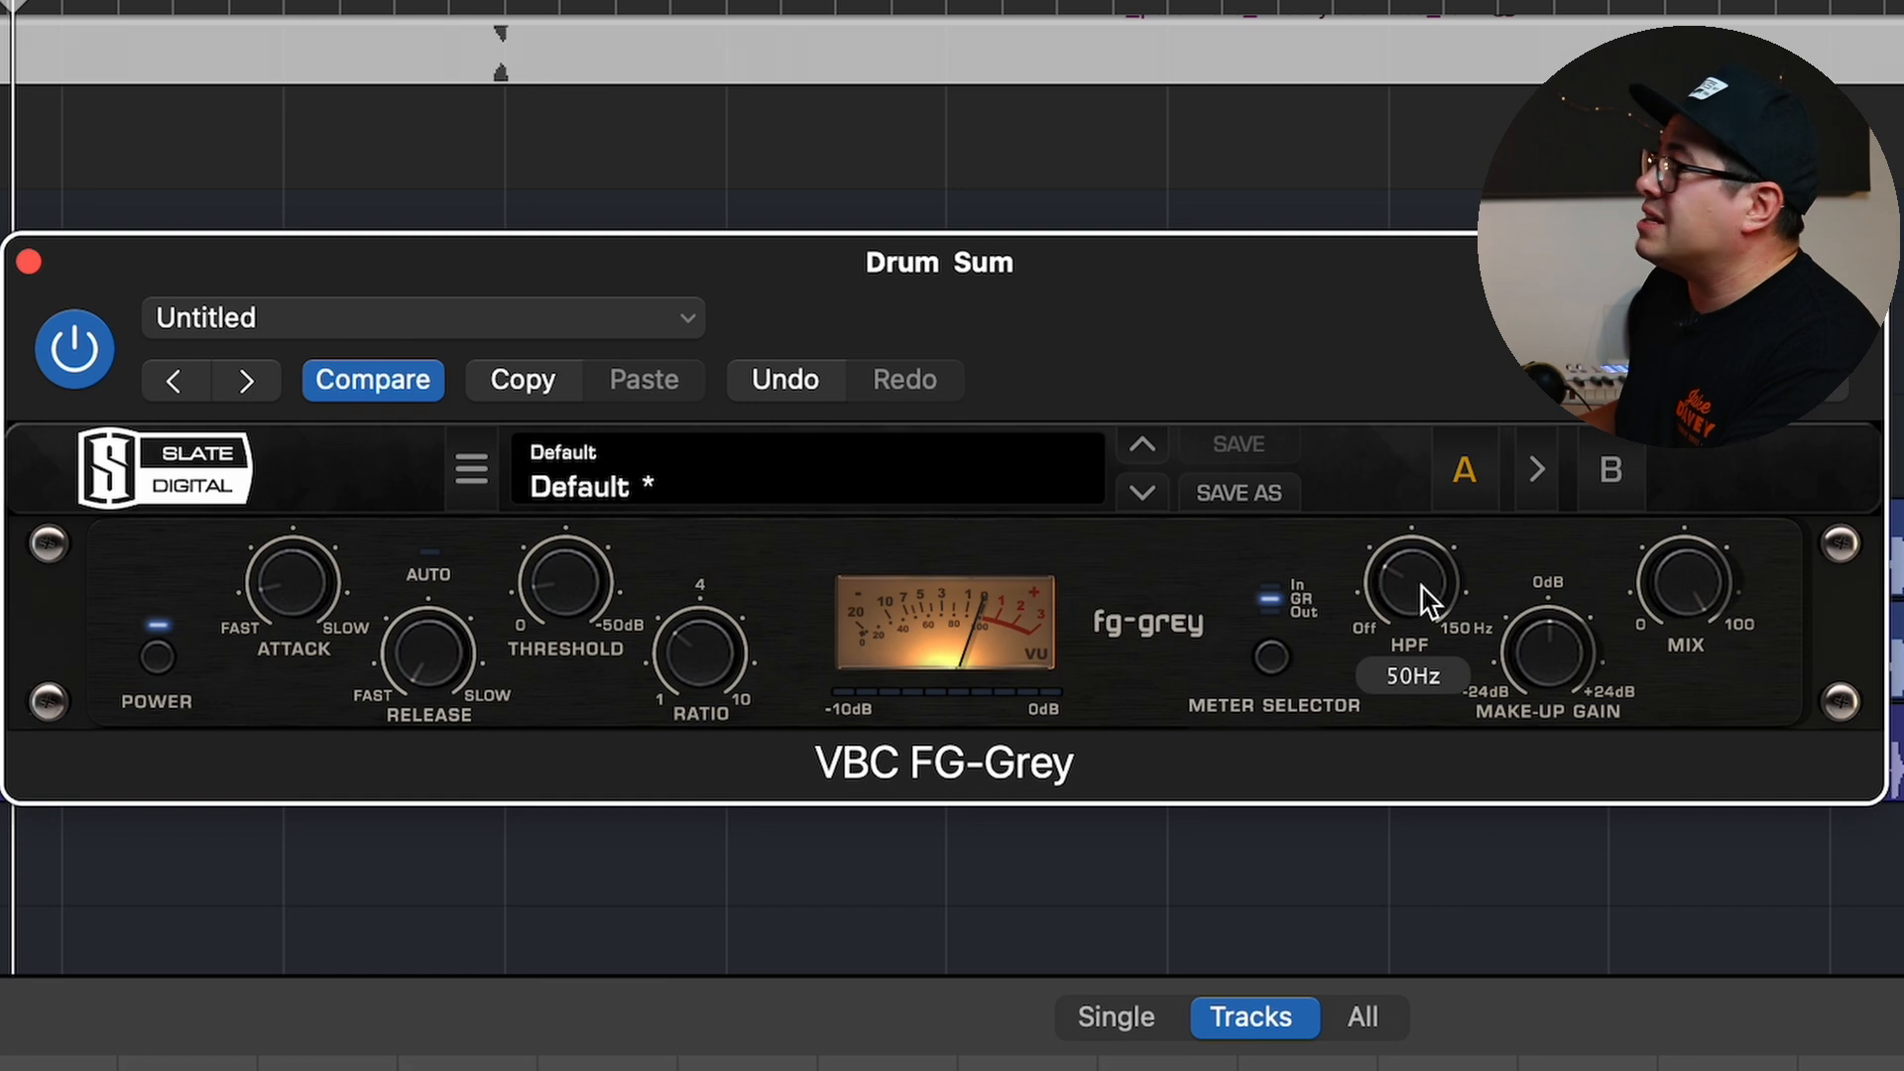
Play back the drums to audition the Drum Sum channel's FG-Grey compressor and L3-LL Ultramaximizer.
{"action": "key", "text": "space"}
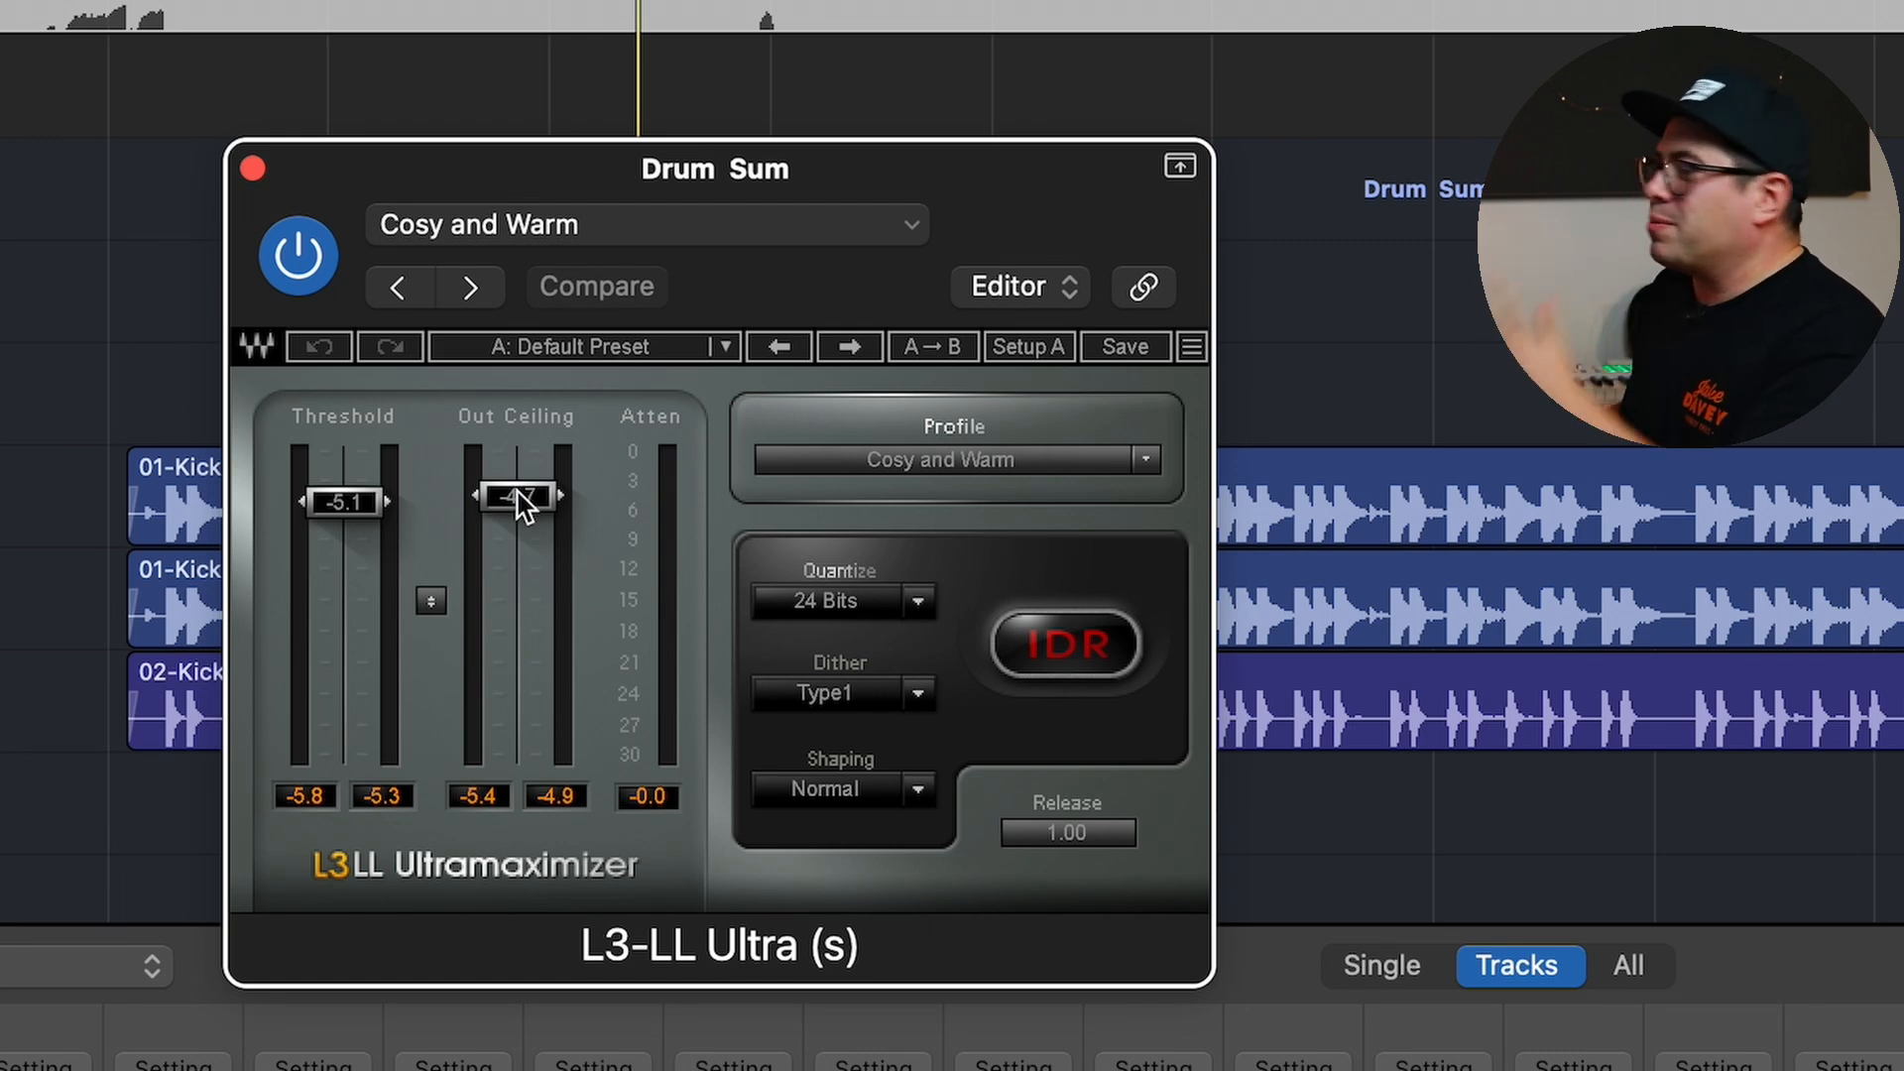
{"action": "key", "text": "space"}
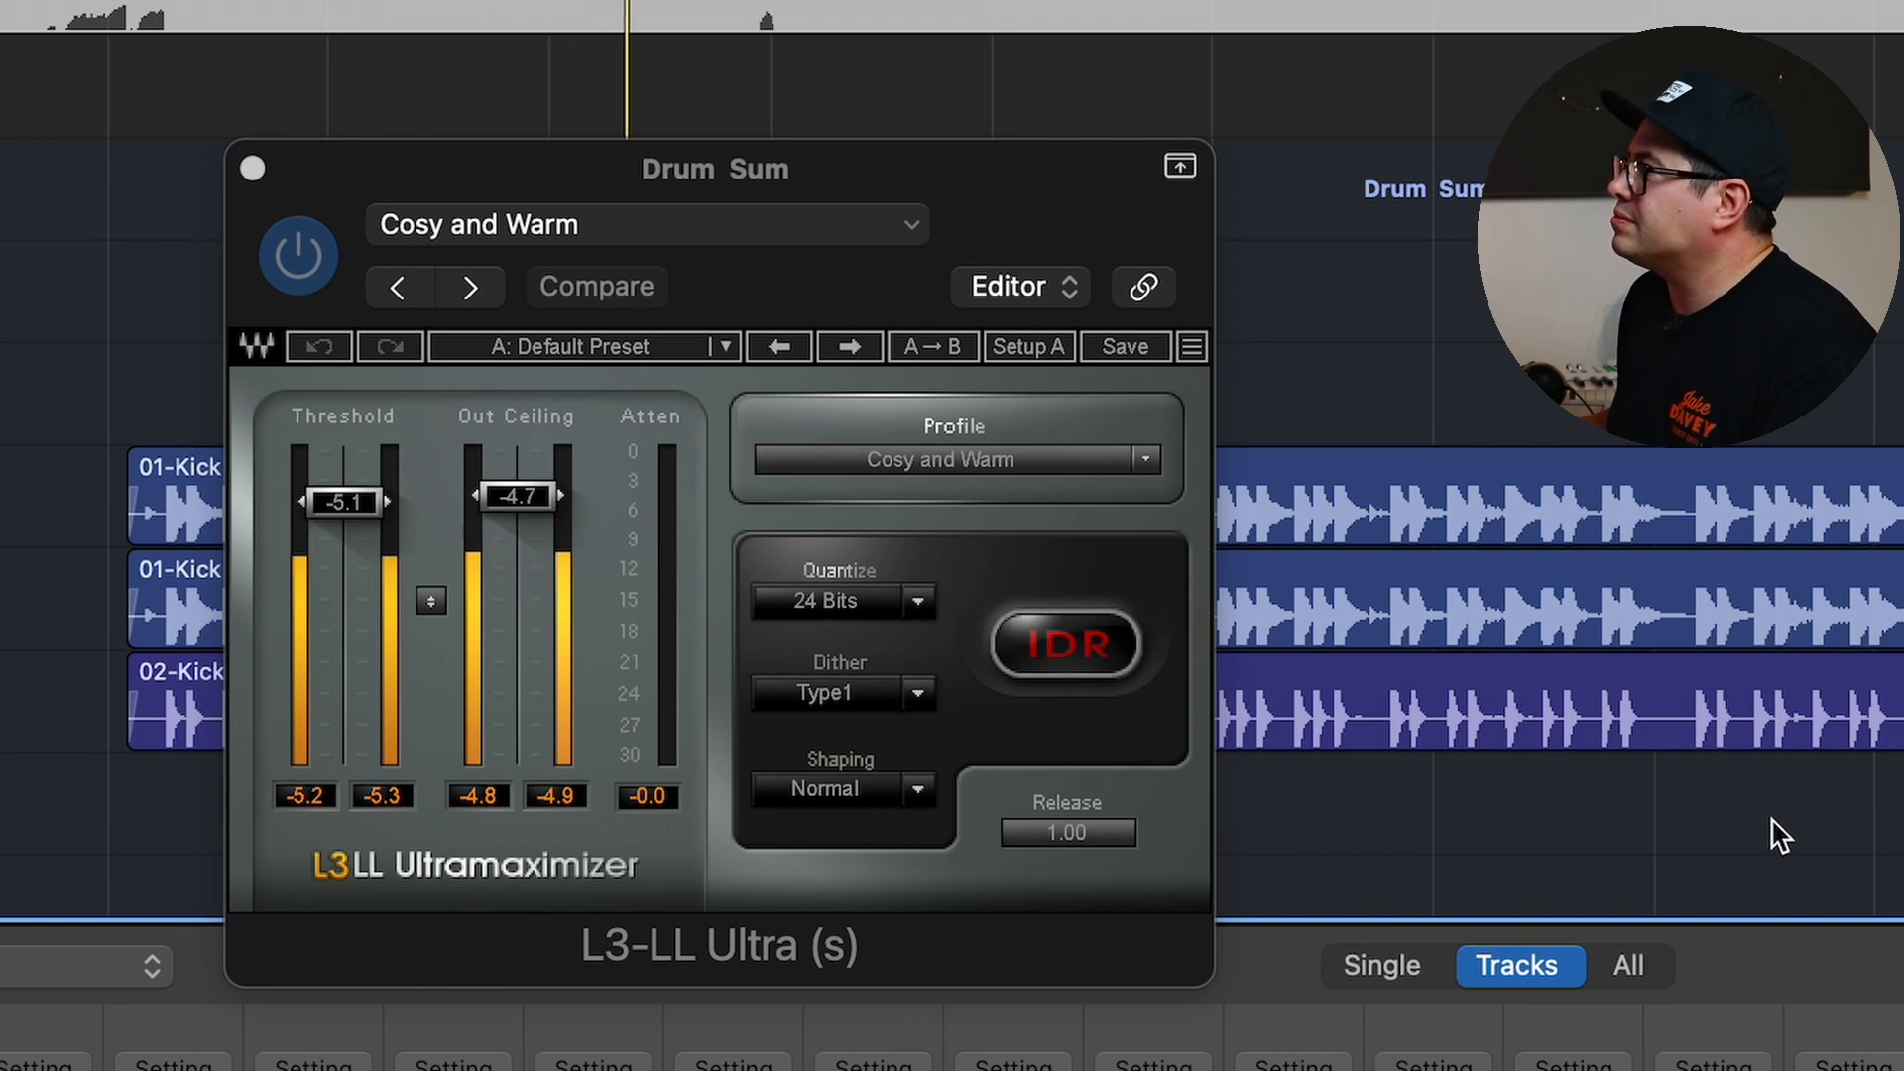
{"action": "key", "text": "space"}
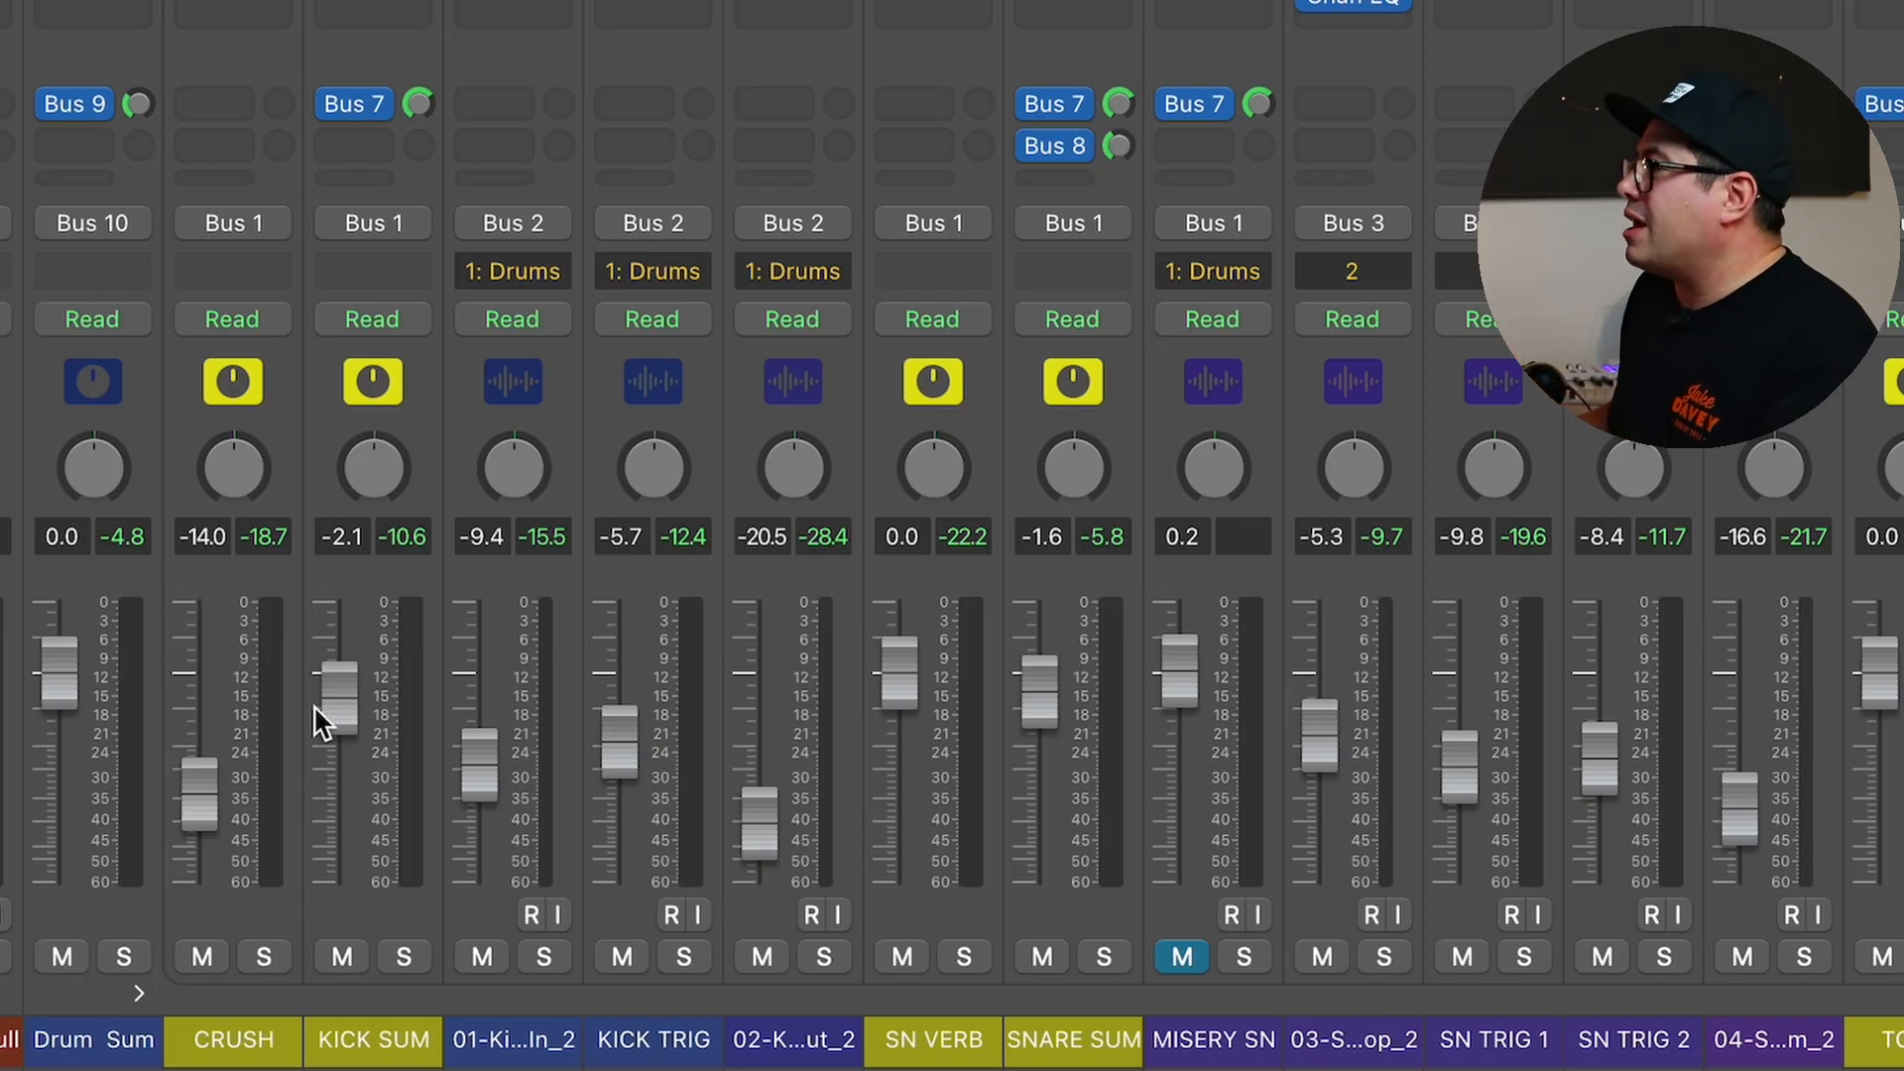
Solo the CRUSH parallel channel and inspect the mix setting of its FG-Stress compressor.
{"action": "left_click", "coordinate": [244, 392]}
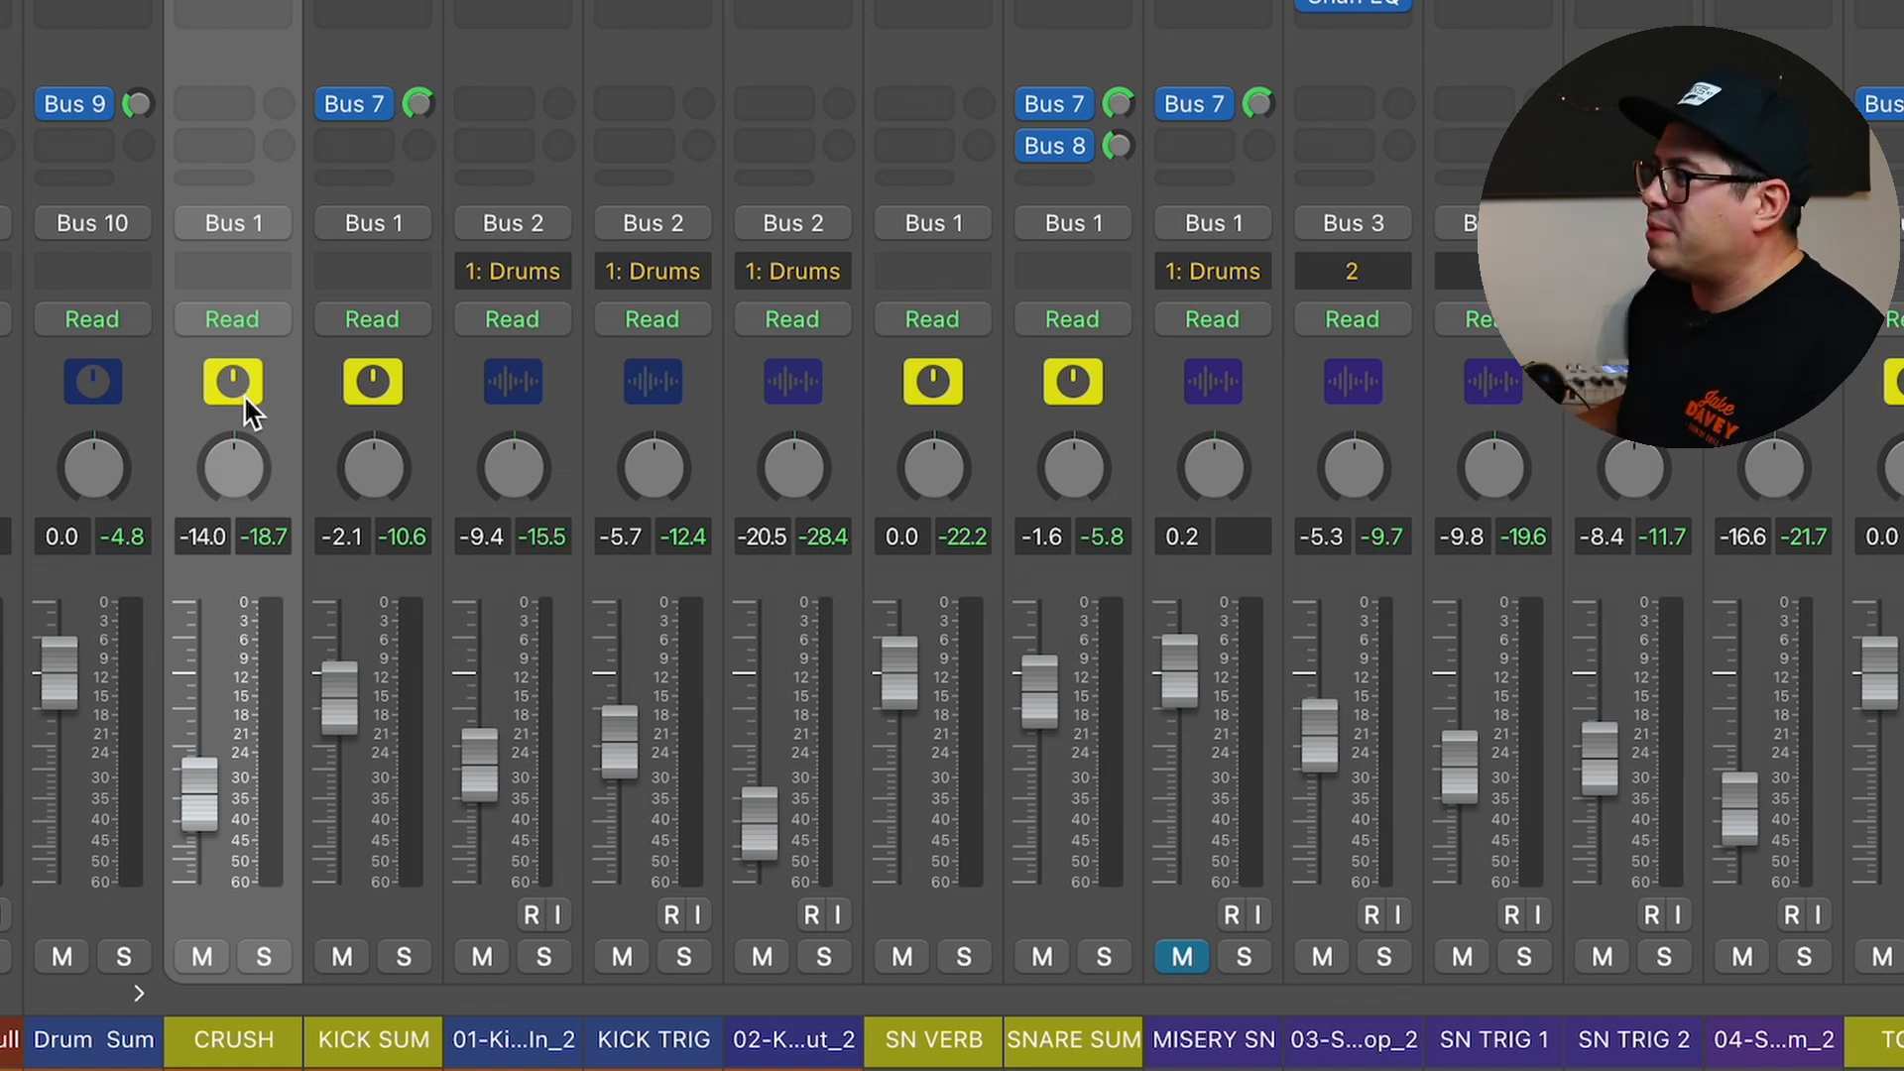
{"action": "left_click", "coordinate": [262, 958]}
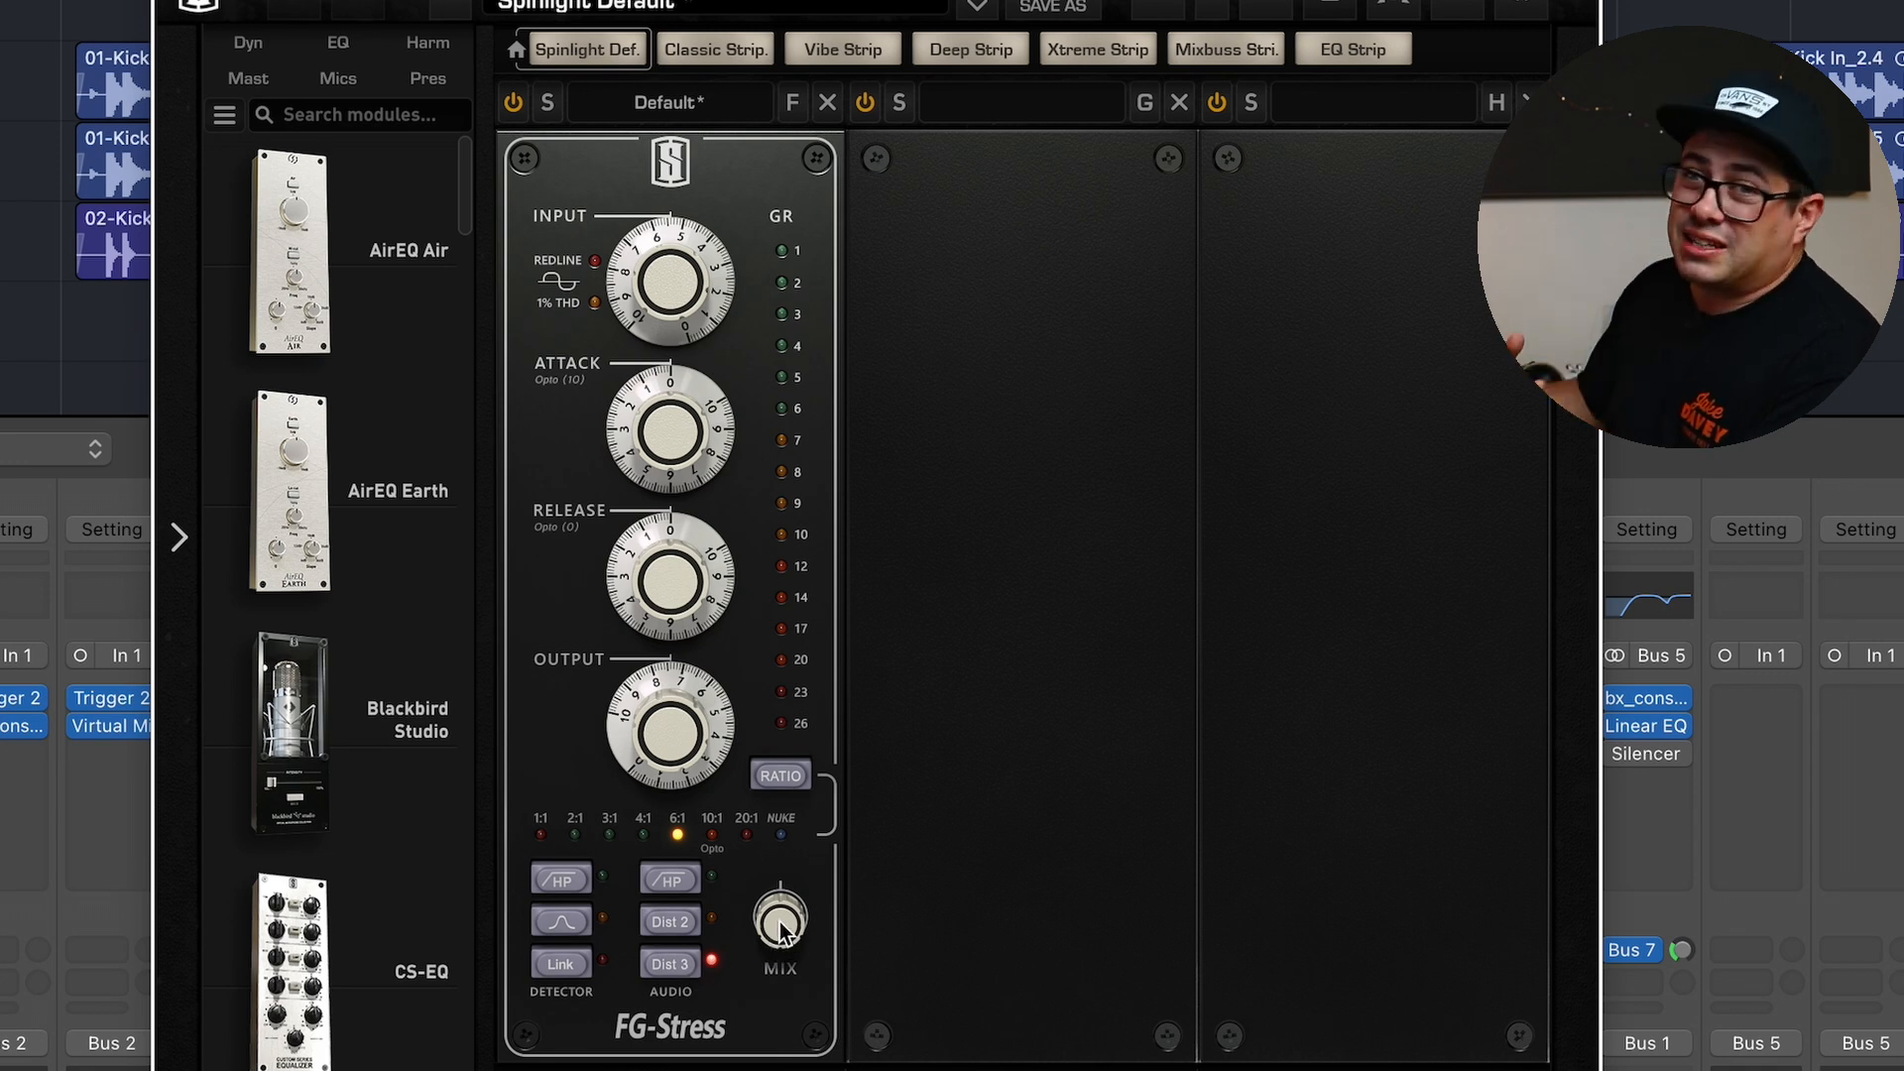
{"action": "mouse_move", "coordinate": [781, 931]}
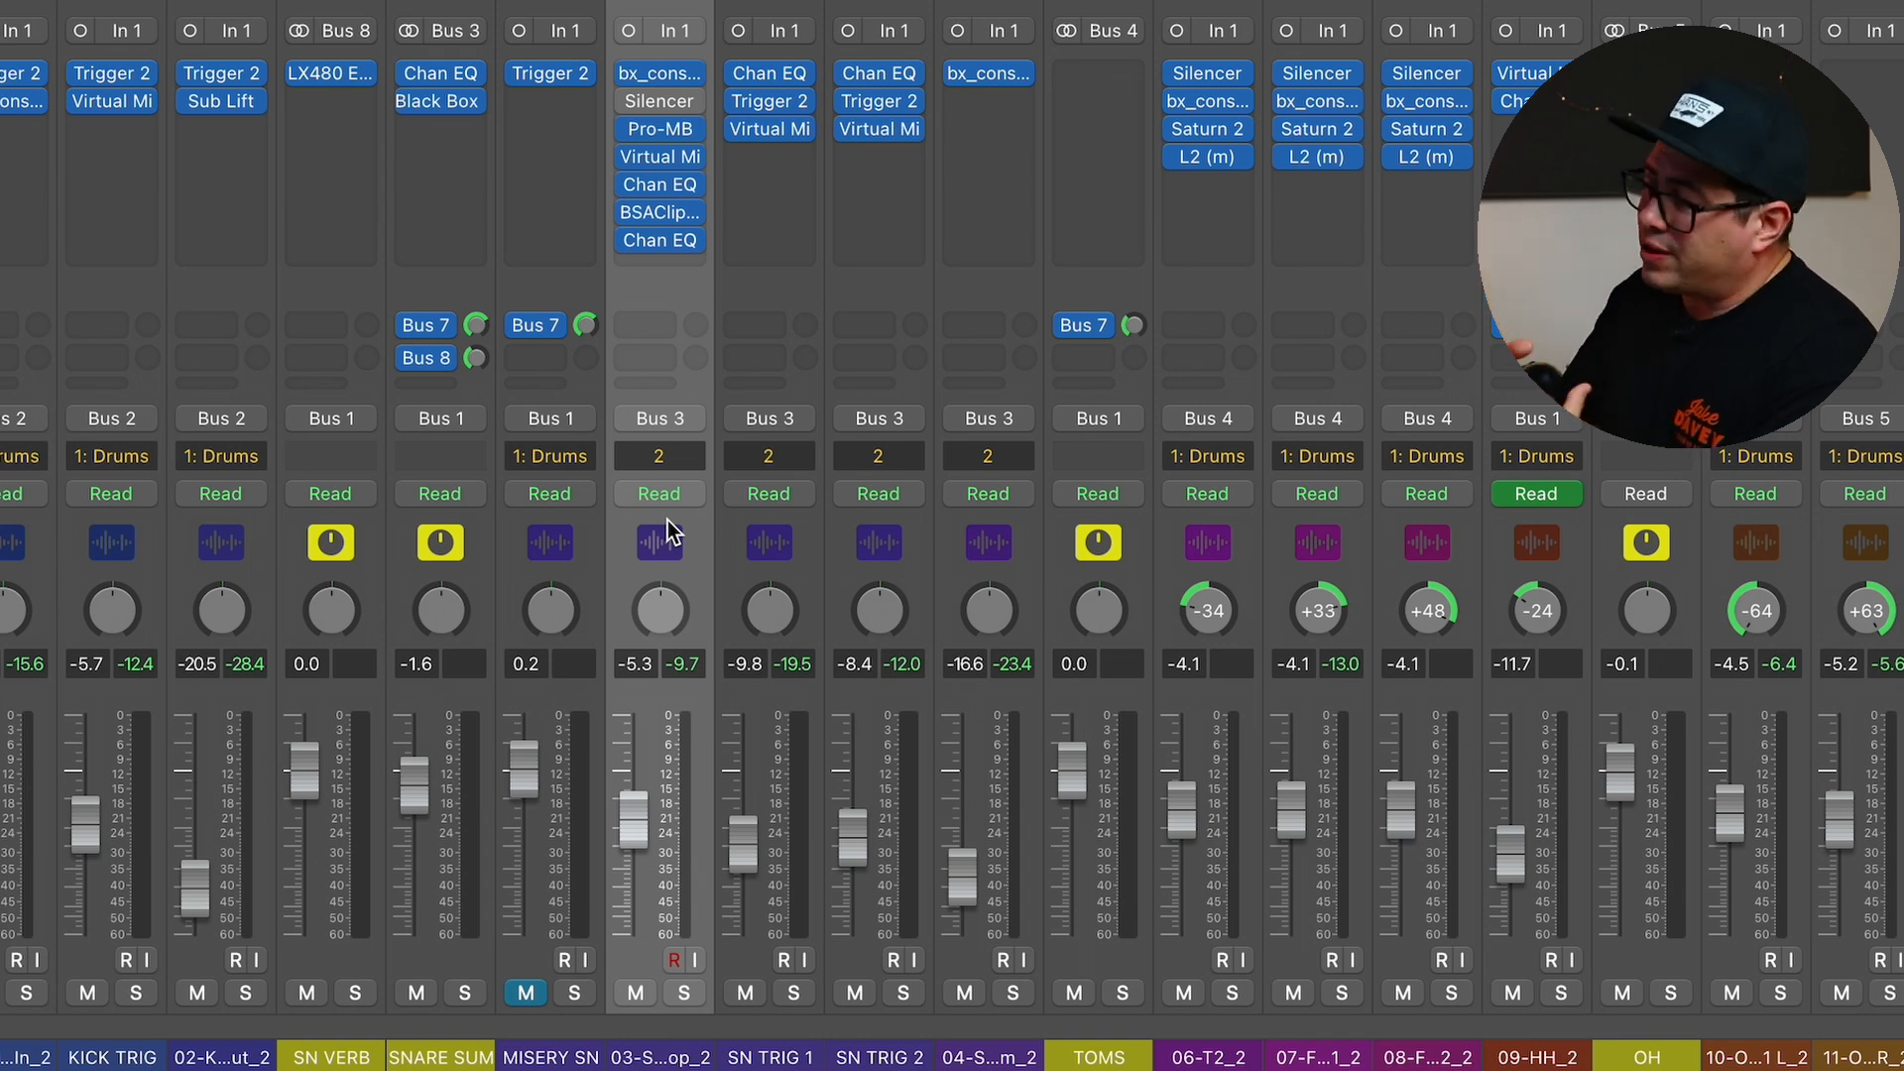
Play the snare top track on its own, and clear its solo after listening.
{"action": "left_click", "coordinate": [684, 993]}
{"action": "key", "text": "space"}
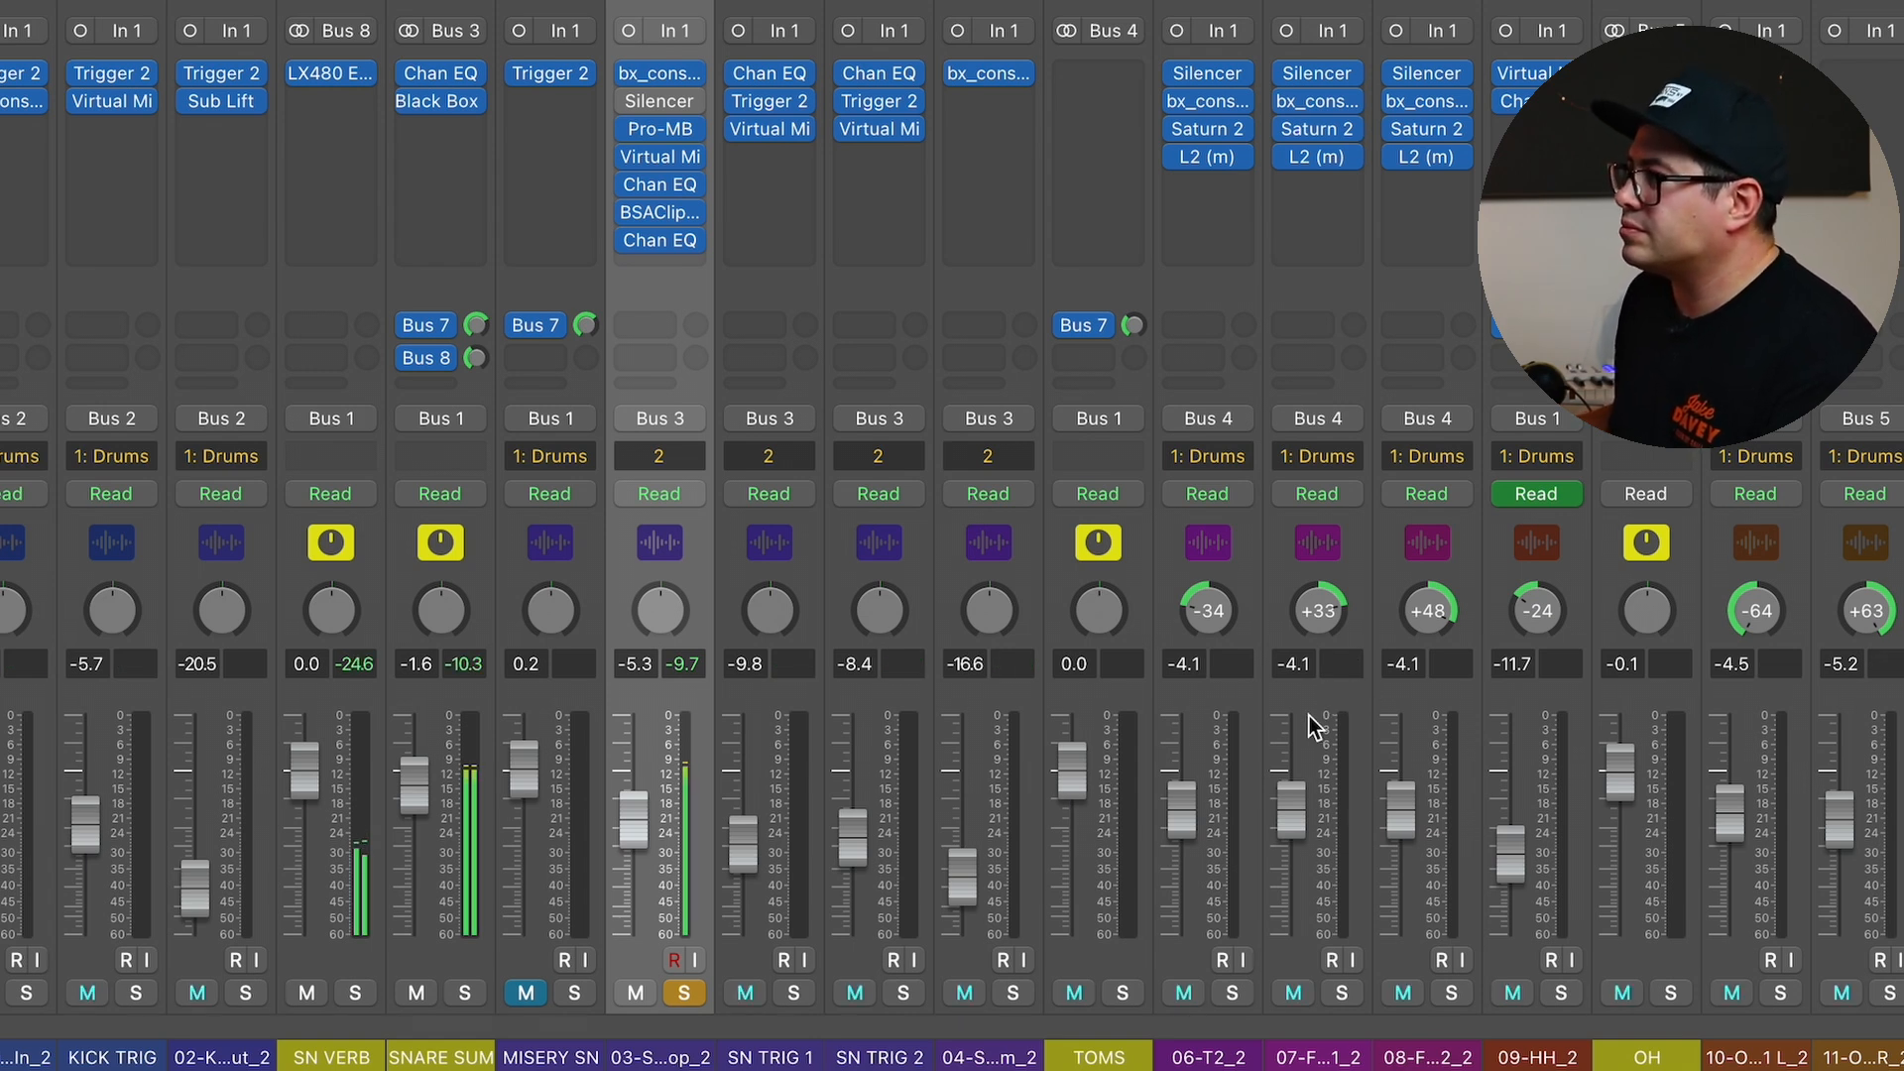
{"action": "left_click", "coordinate": [684, 993]}
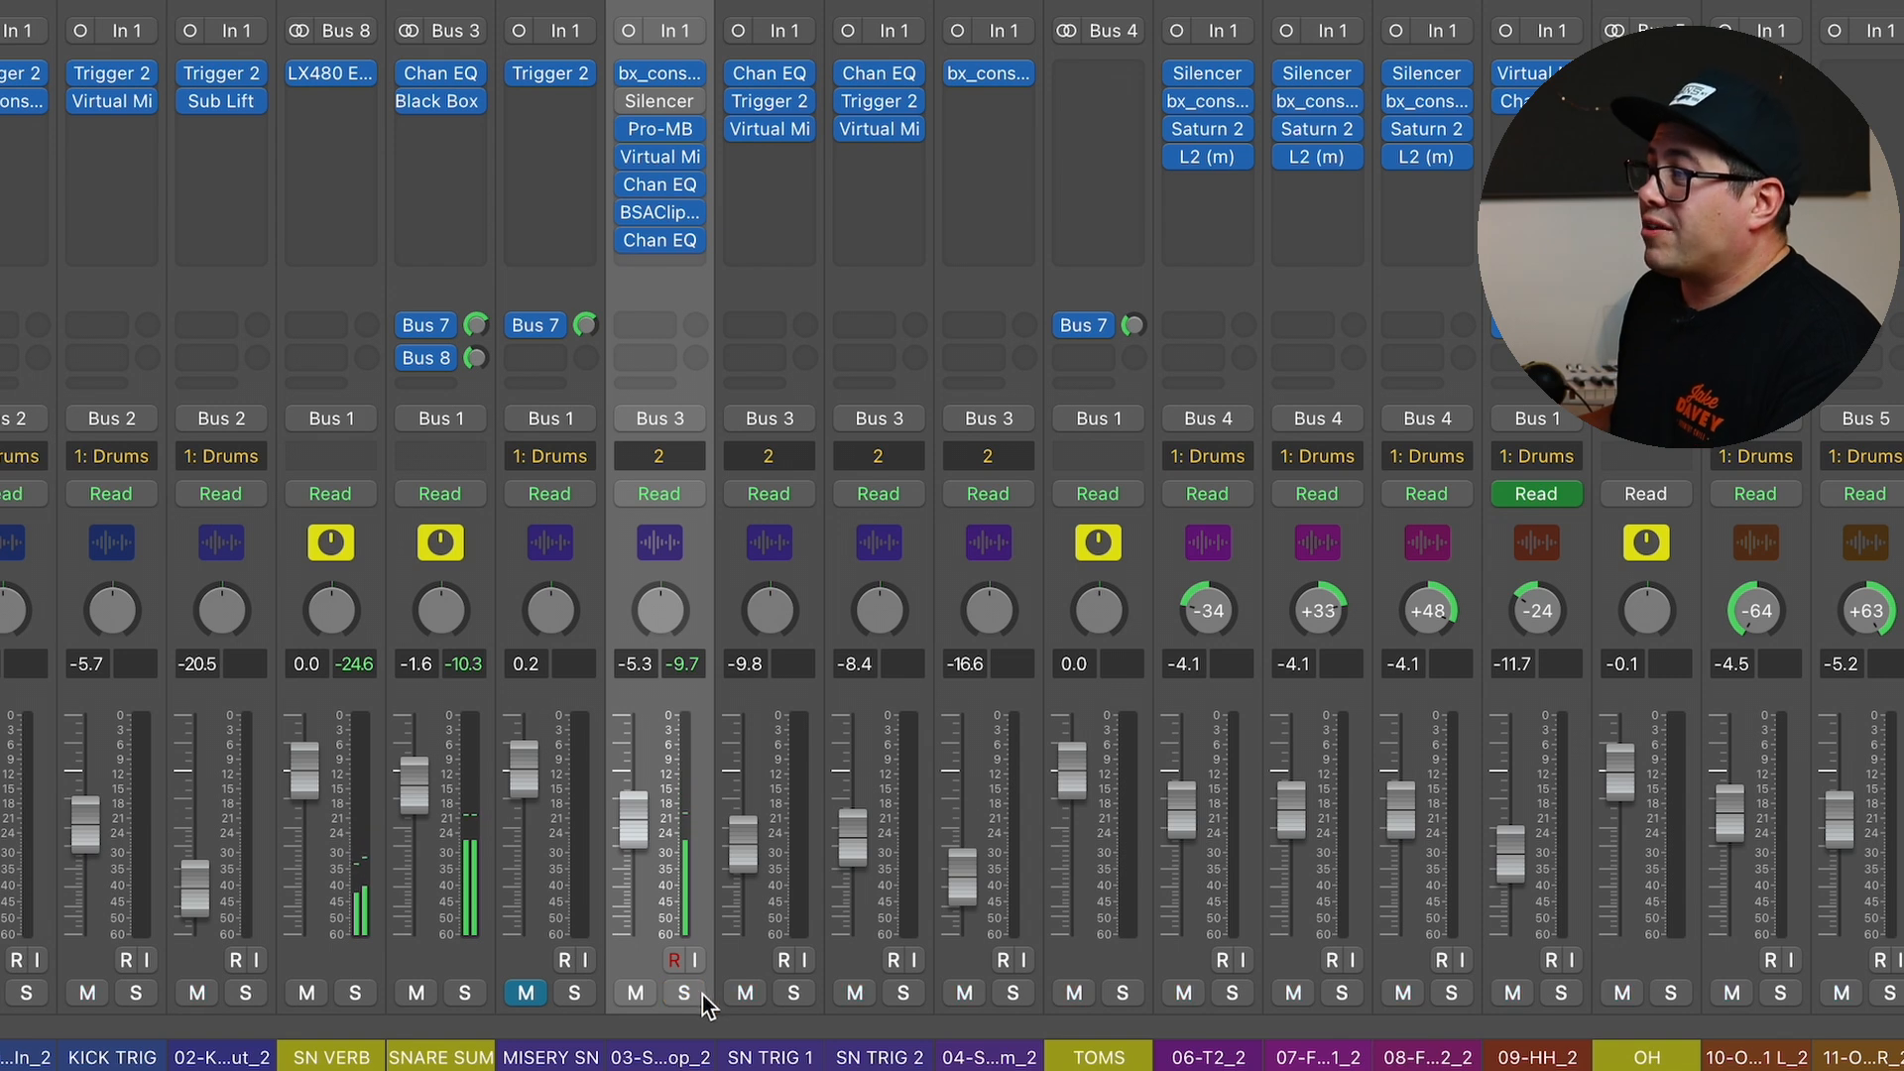
Audition SN TRIG 1 and SN TRIG 2 in solo one after the other, clearing each solo.
{"action": "left_click", "coordinate": [794, 993]}
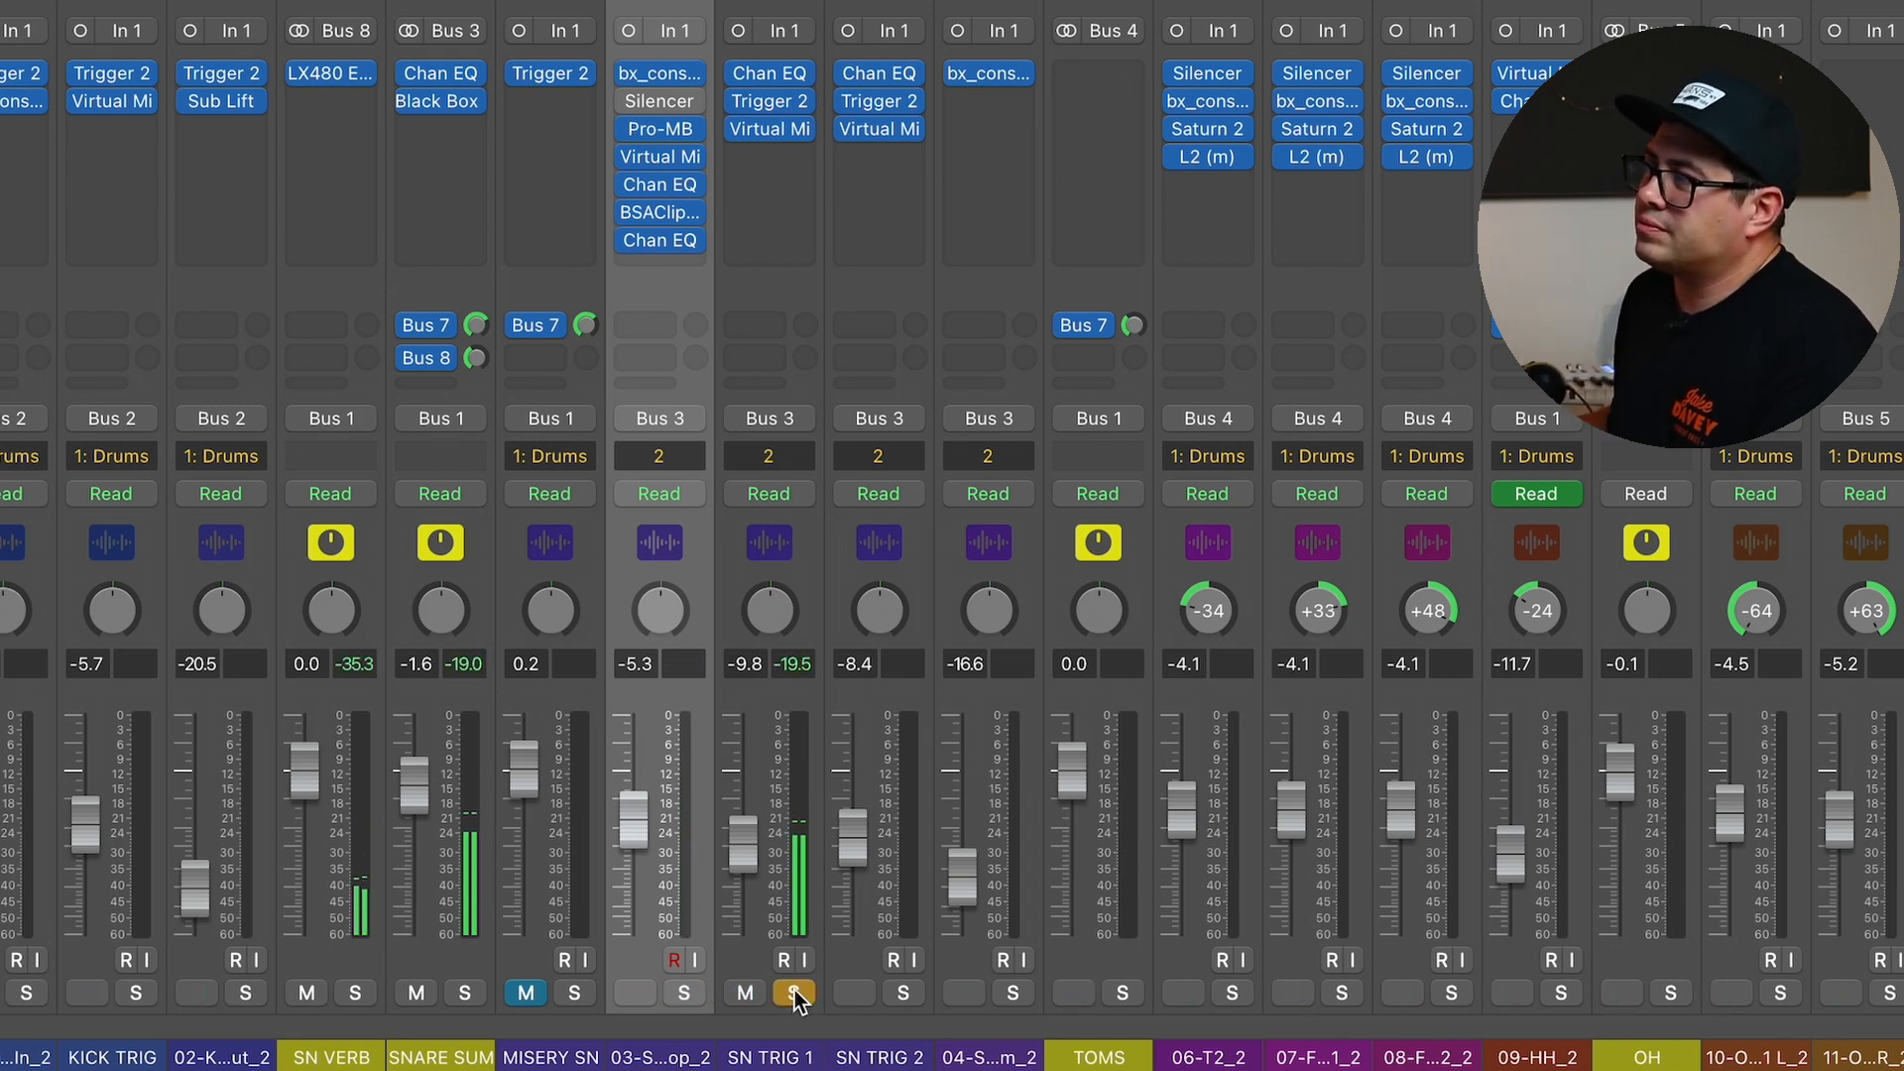
{"action": "left_click", "coordinate": [794, 993]}
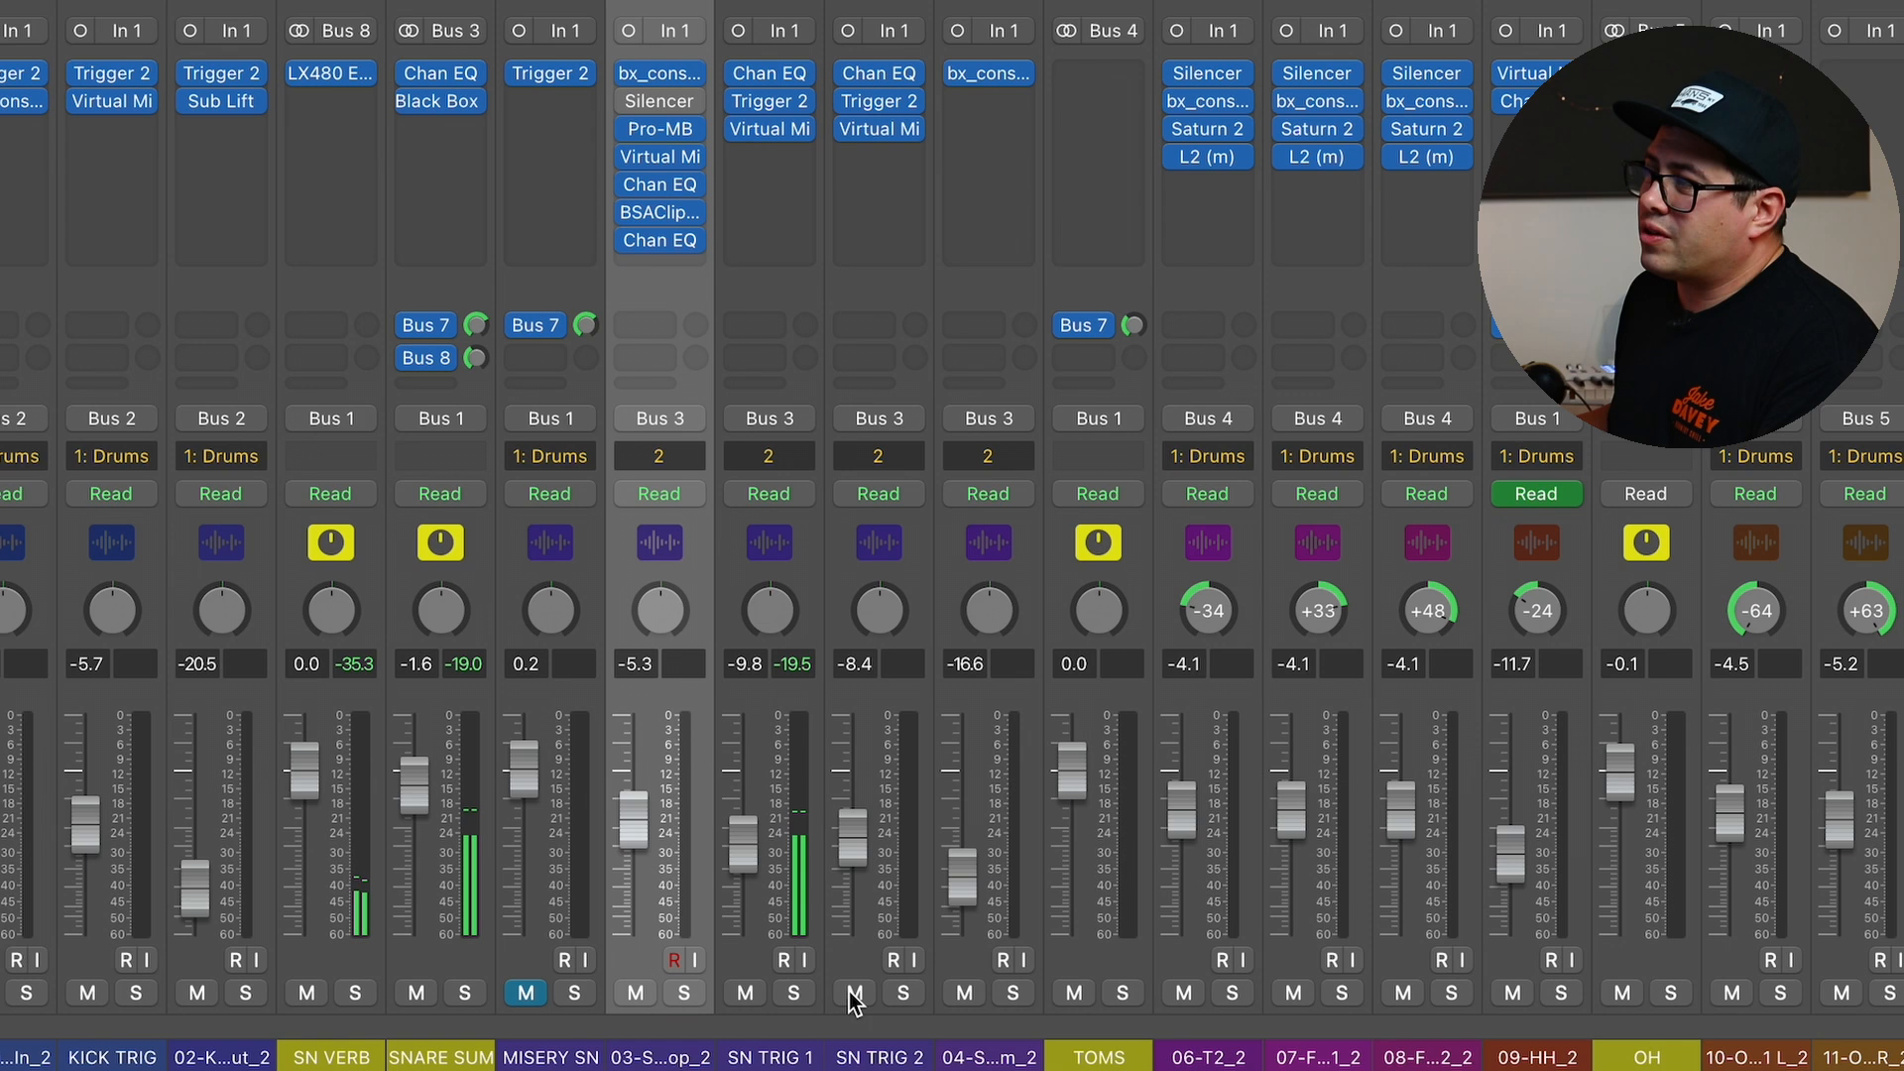
{"action": "left_click", "coordinate": [904, 993]}
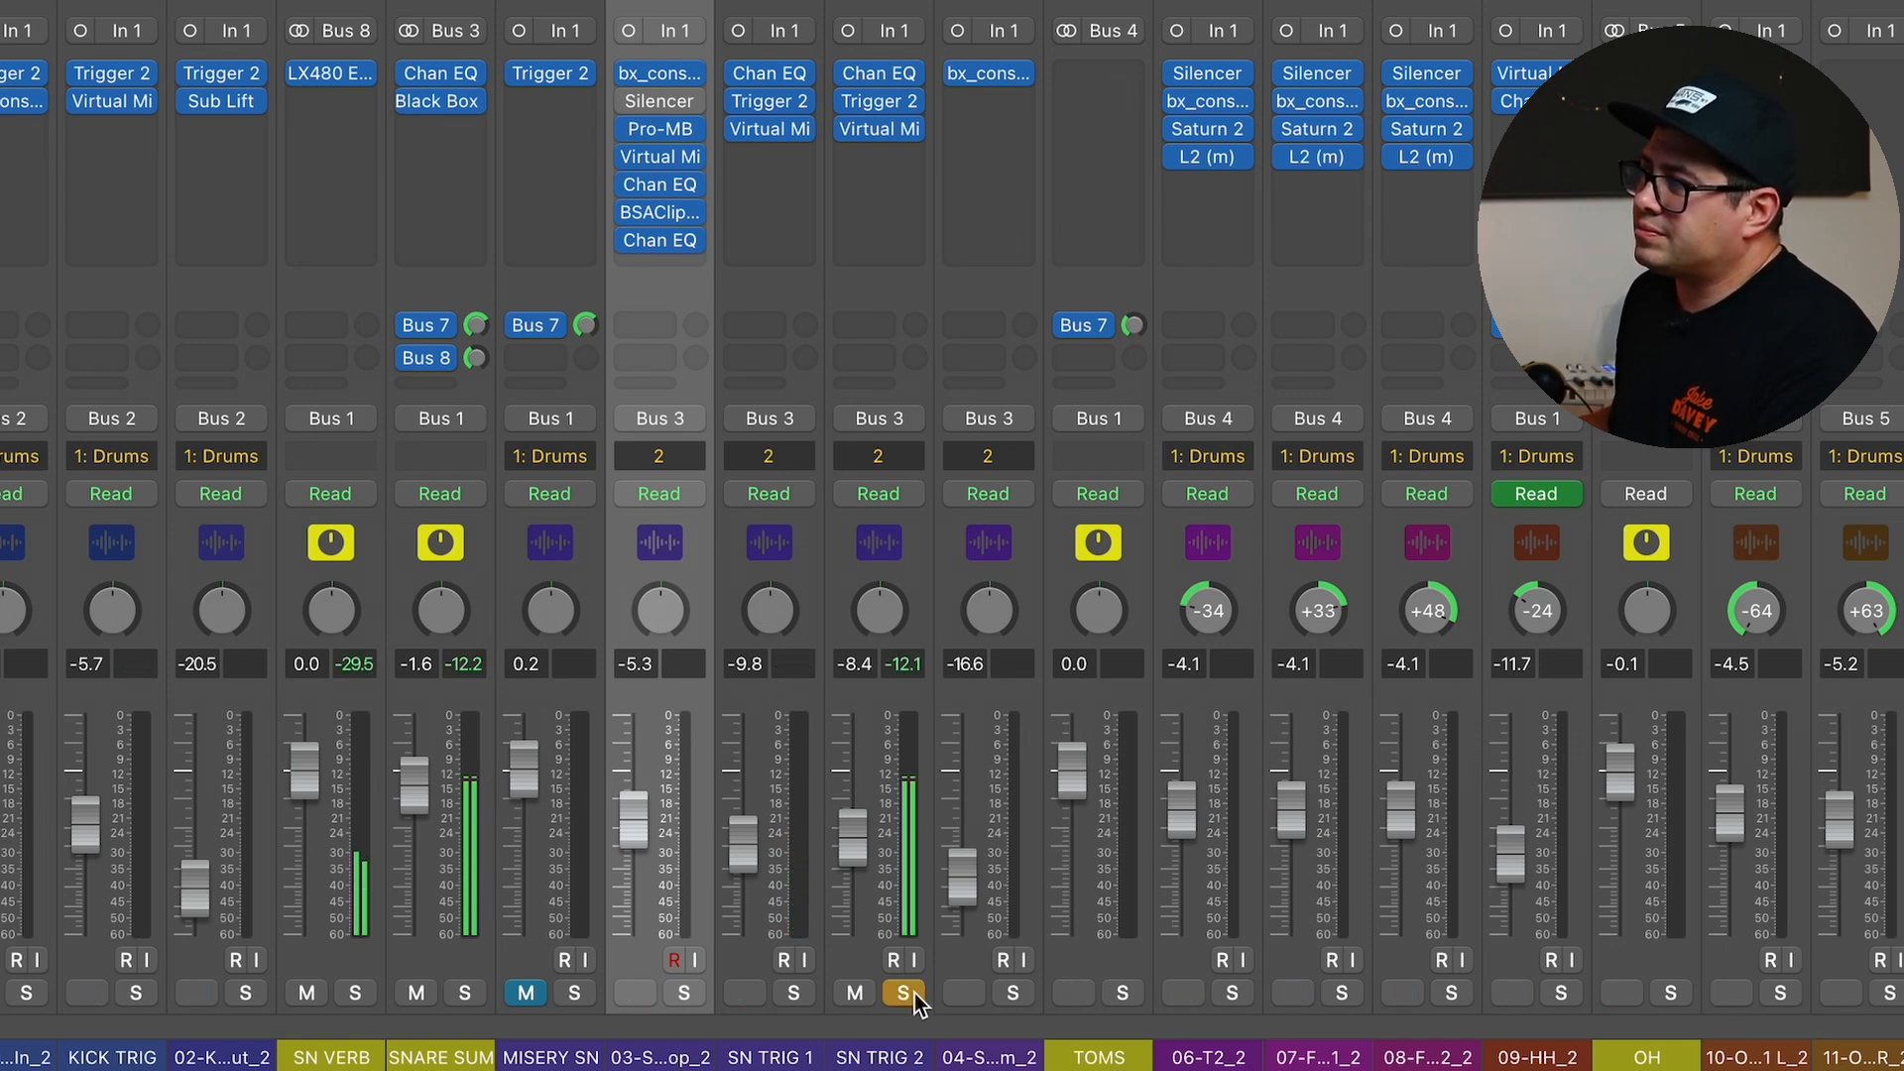
{"action": "left_click", "coordinate": [917, 994]}
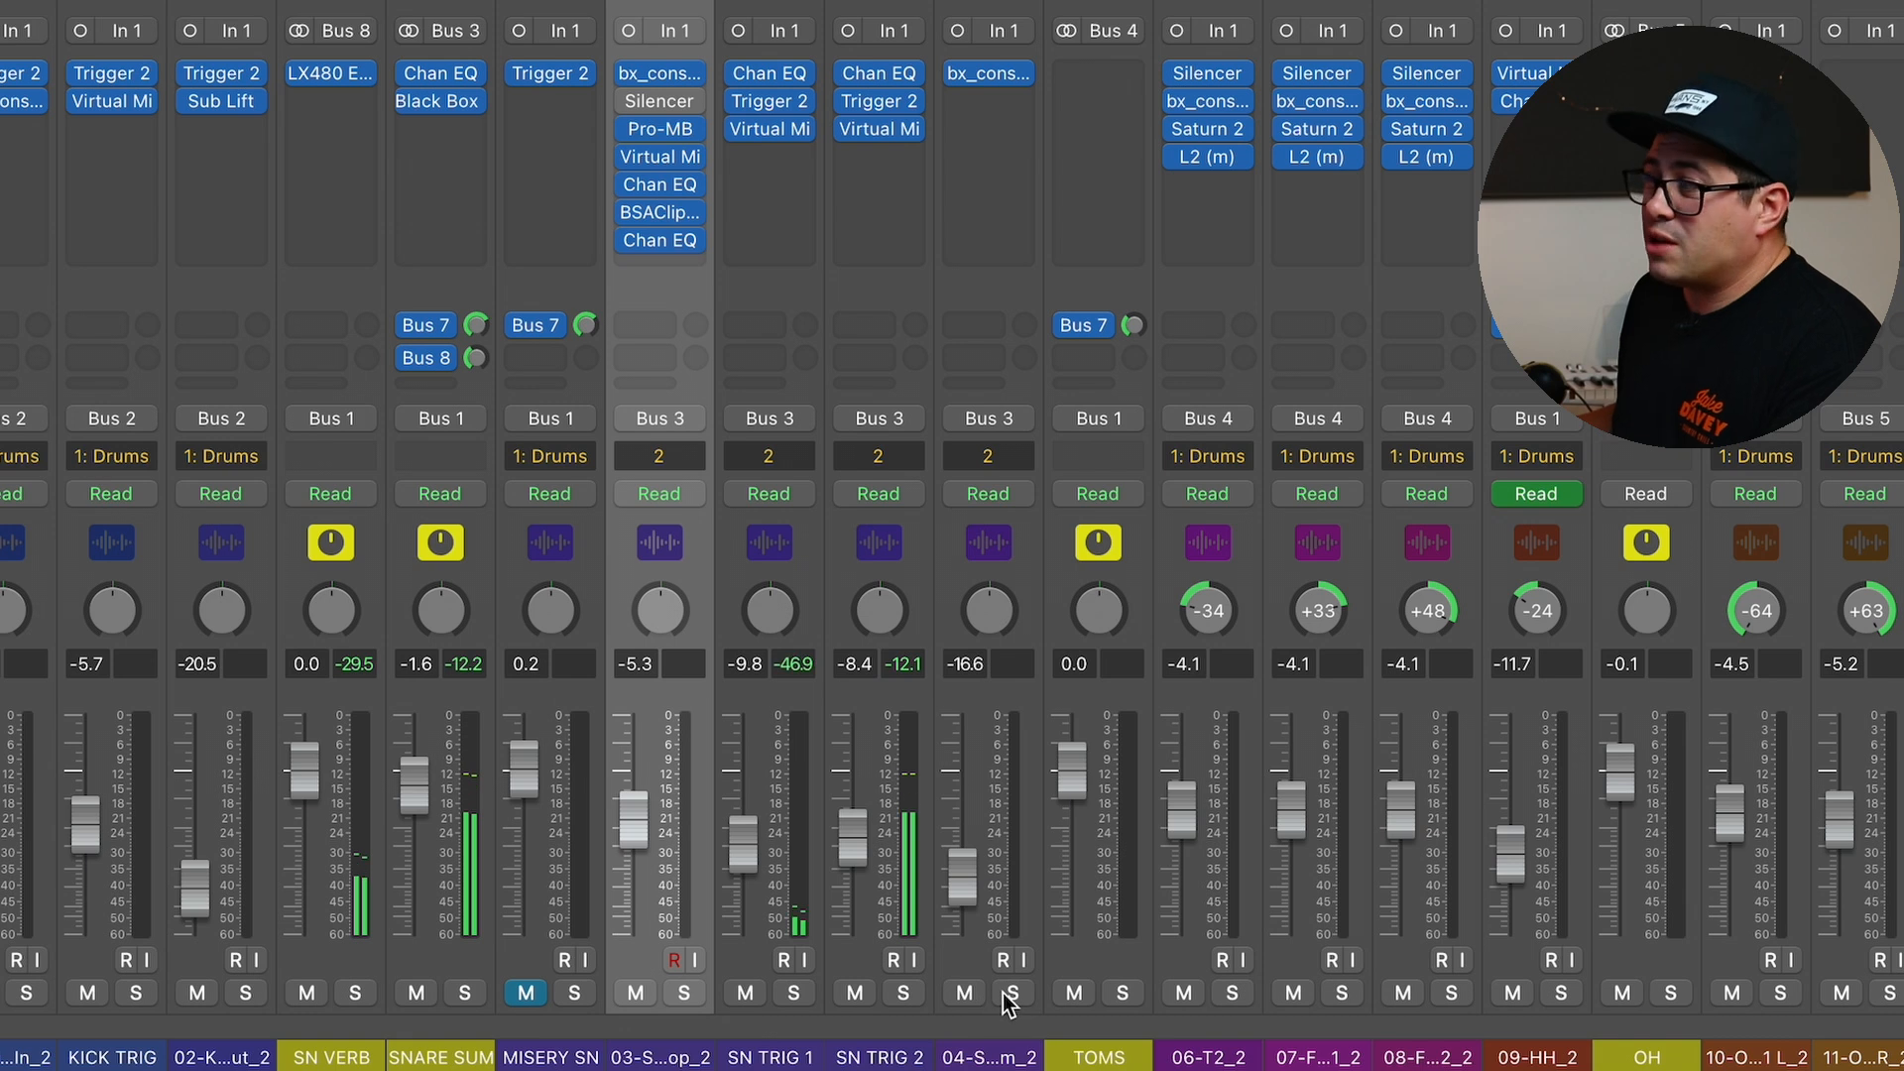
Solo the snare bottom track, listen to it together with the other snare tracks, and clear the solos.
{"action": "left_click", "coordinate": [1004, 992]}
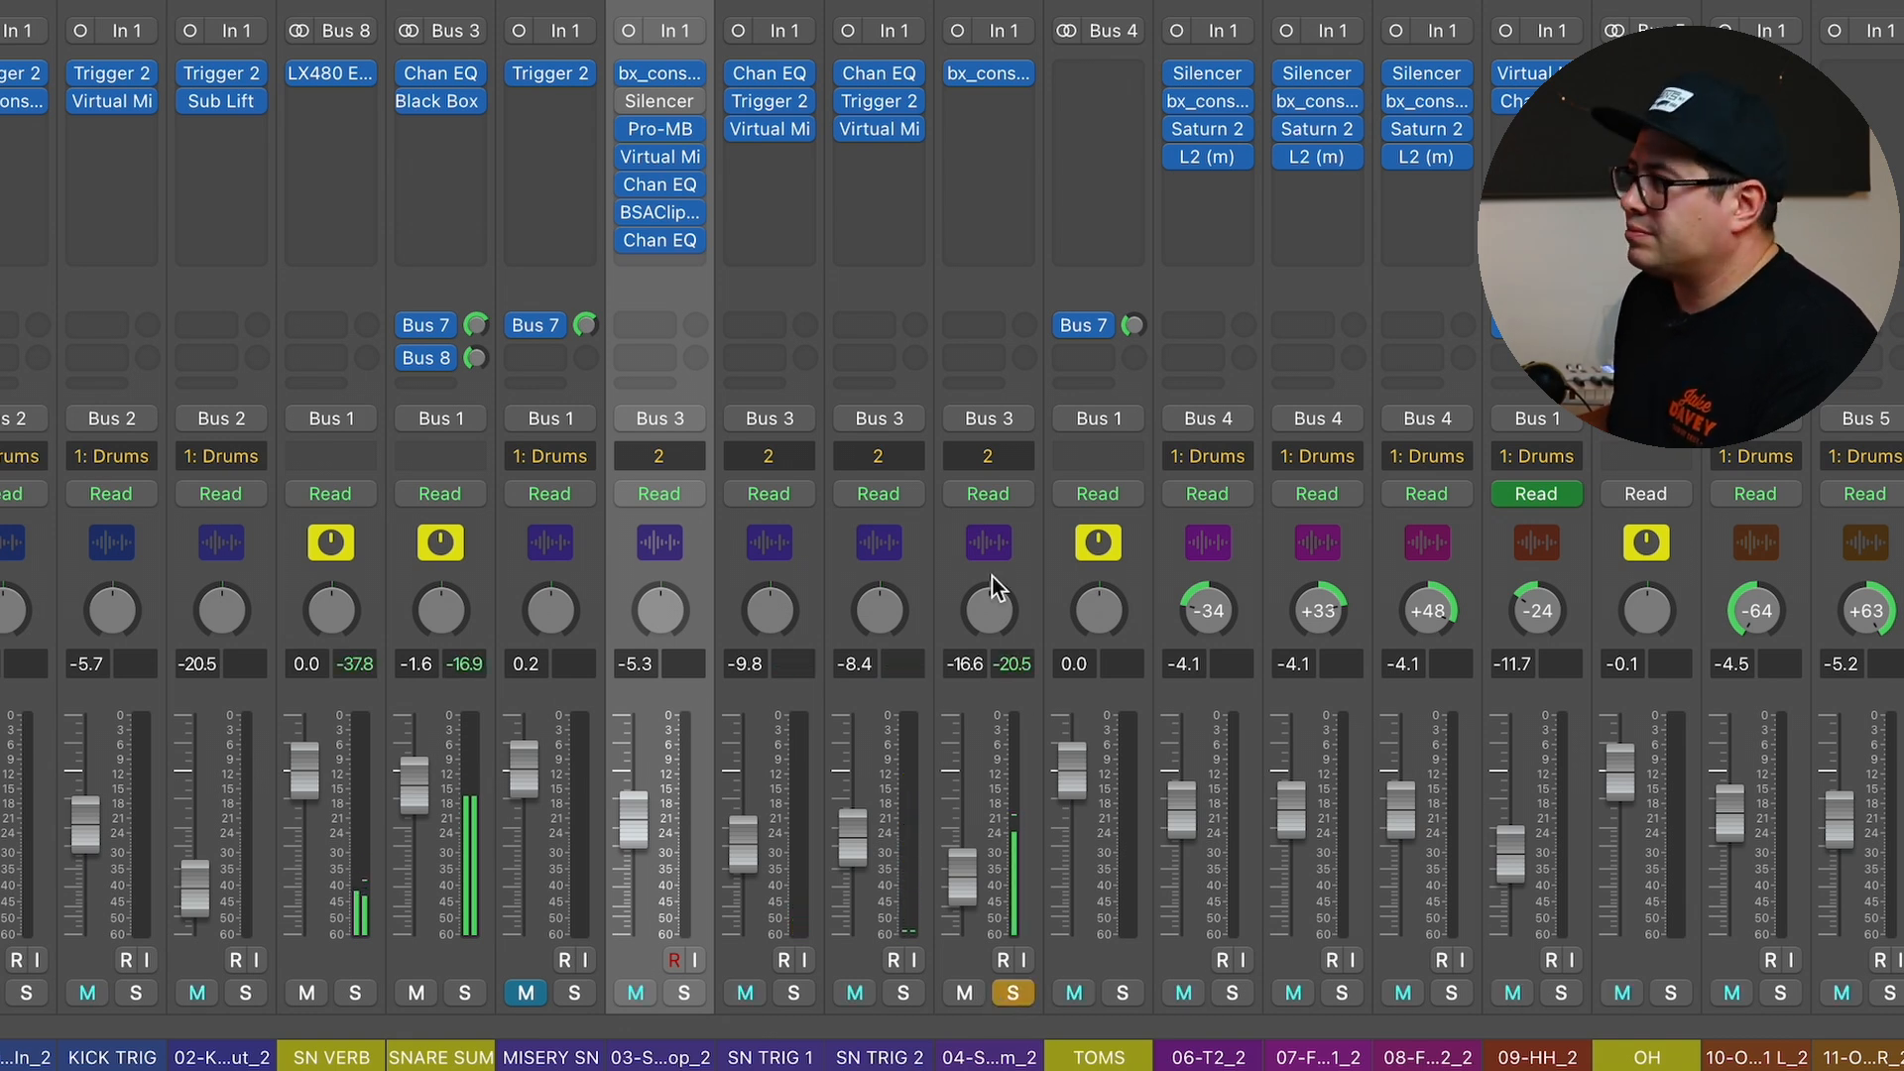
{"action": "left_click_drag", "start_coordinate": [897, 540], "coordinate": [687, 546]}
{"action": "left_click", "coordinate": [685, 994]}
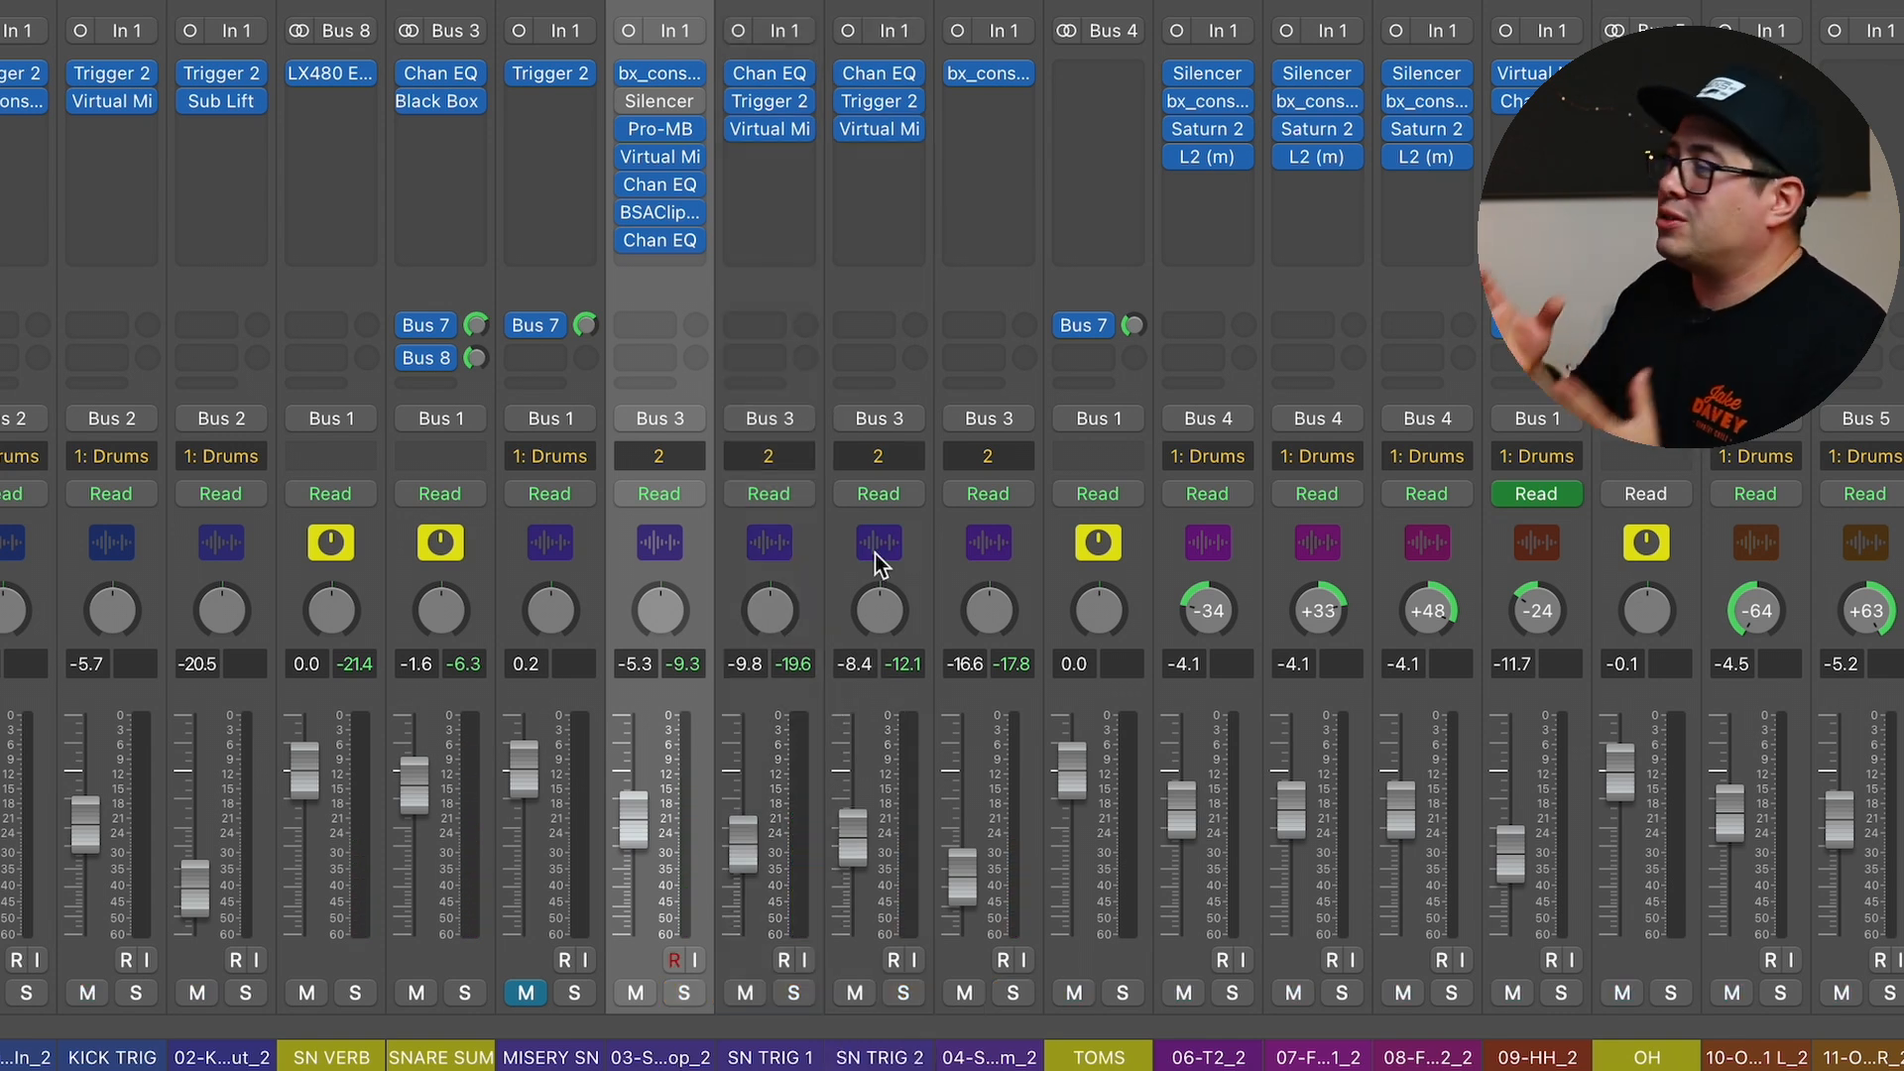
Inspect the SNARE SUM channel's Black Box HG-2 and its preset list, keeping the 26 Snaretacular preset.
{"action": "left_click", "coordinate": [456, 516]}
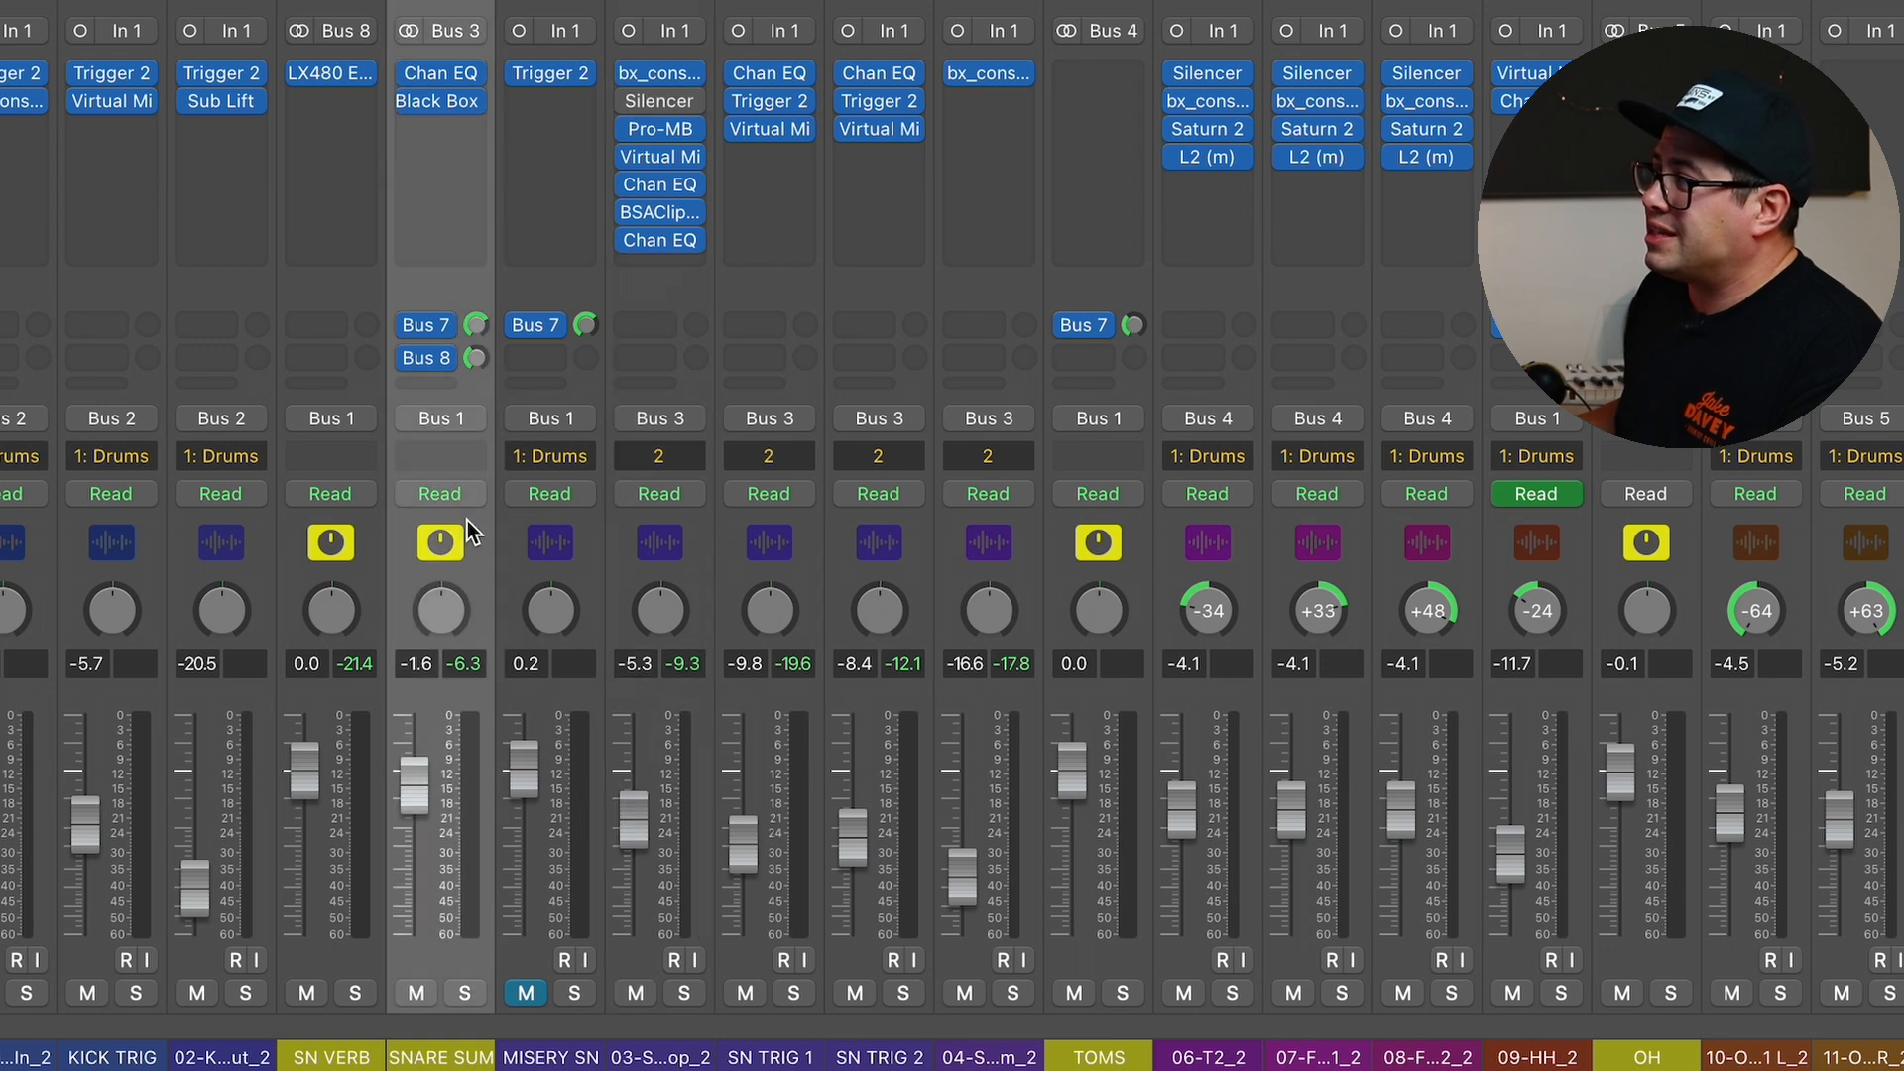
{"action": "left_click", "coordinate": [444, 75]}
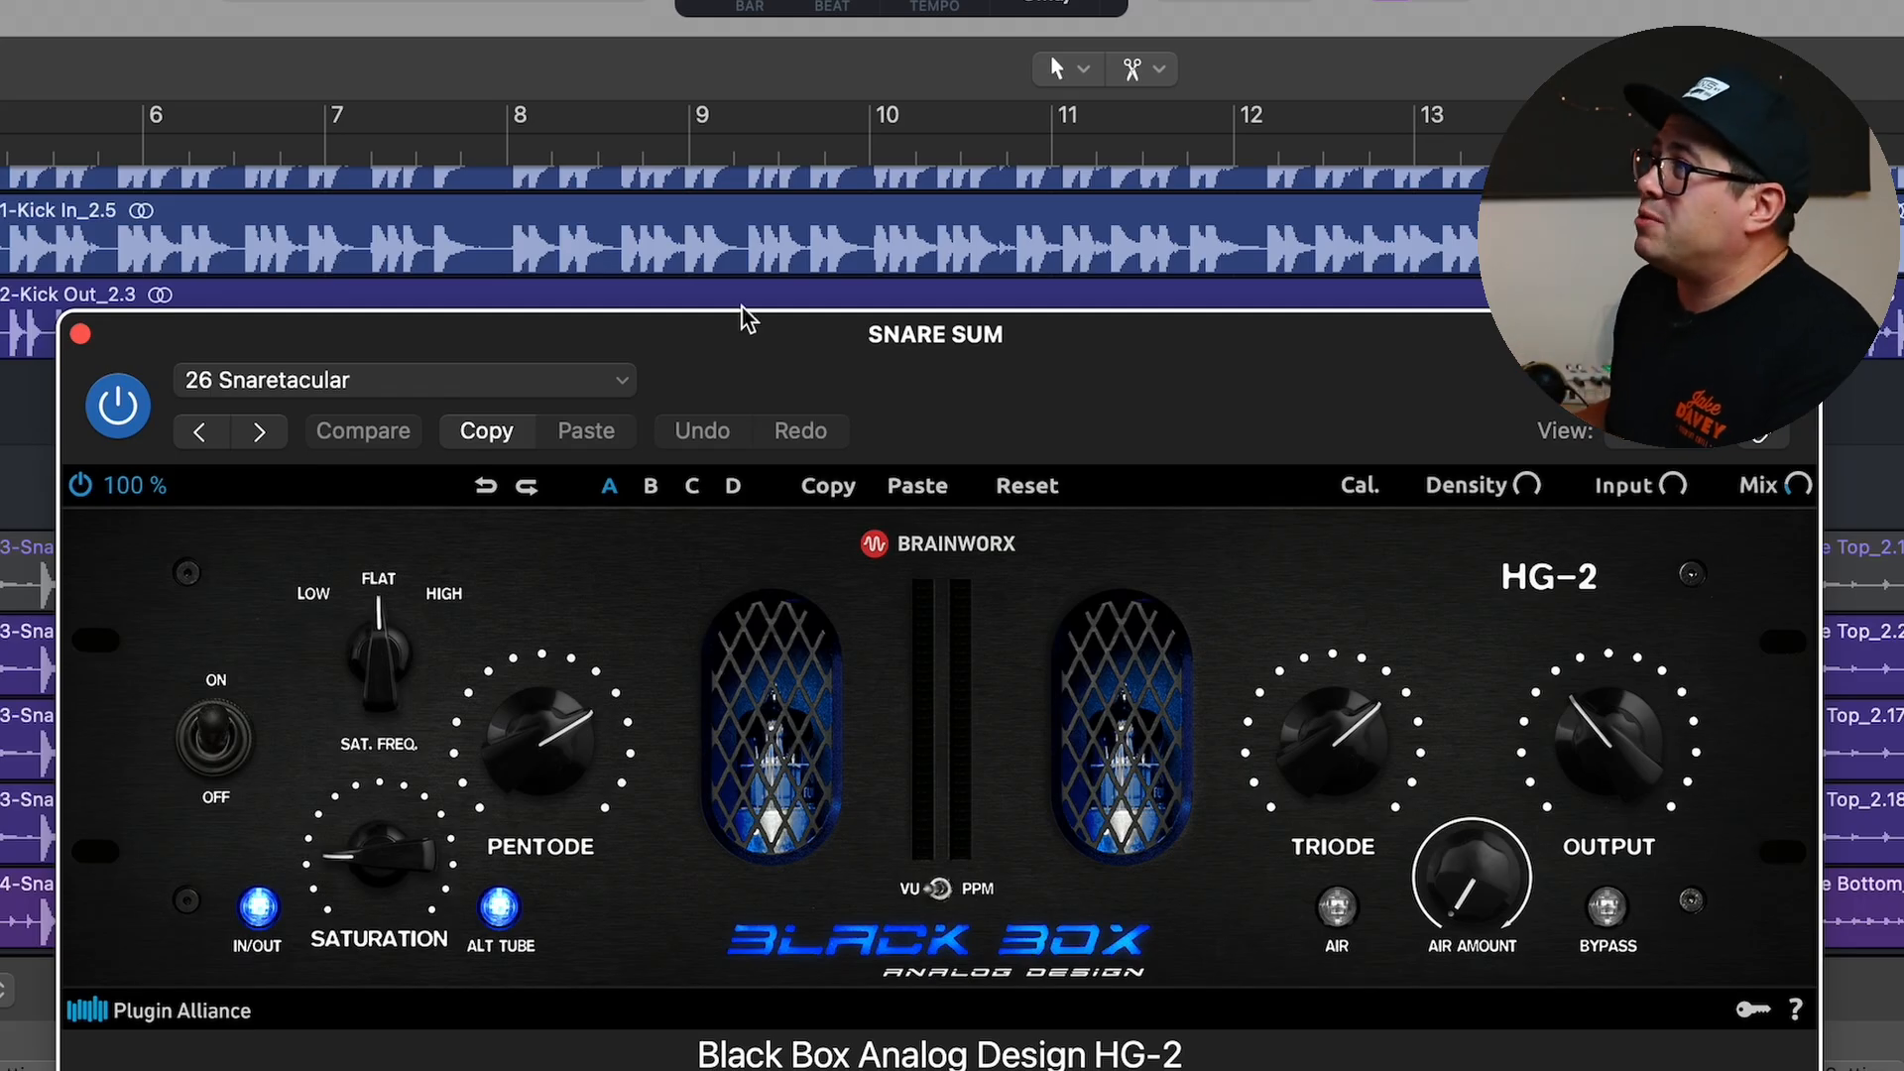
{"action": "left_click", "coordinate": [437, 382]}
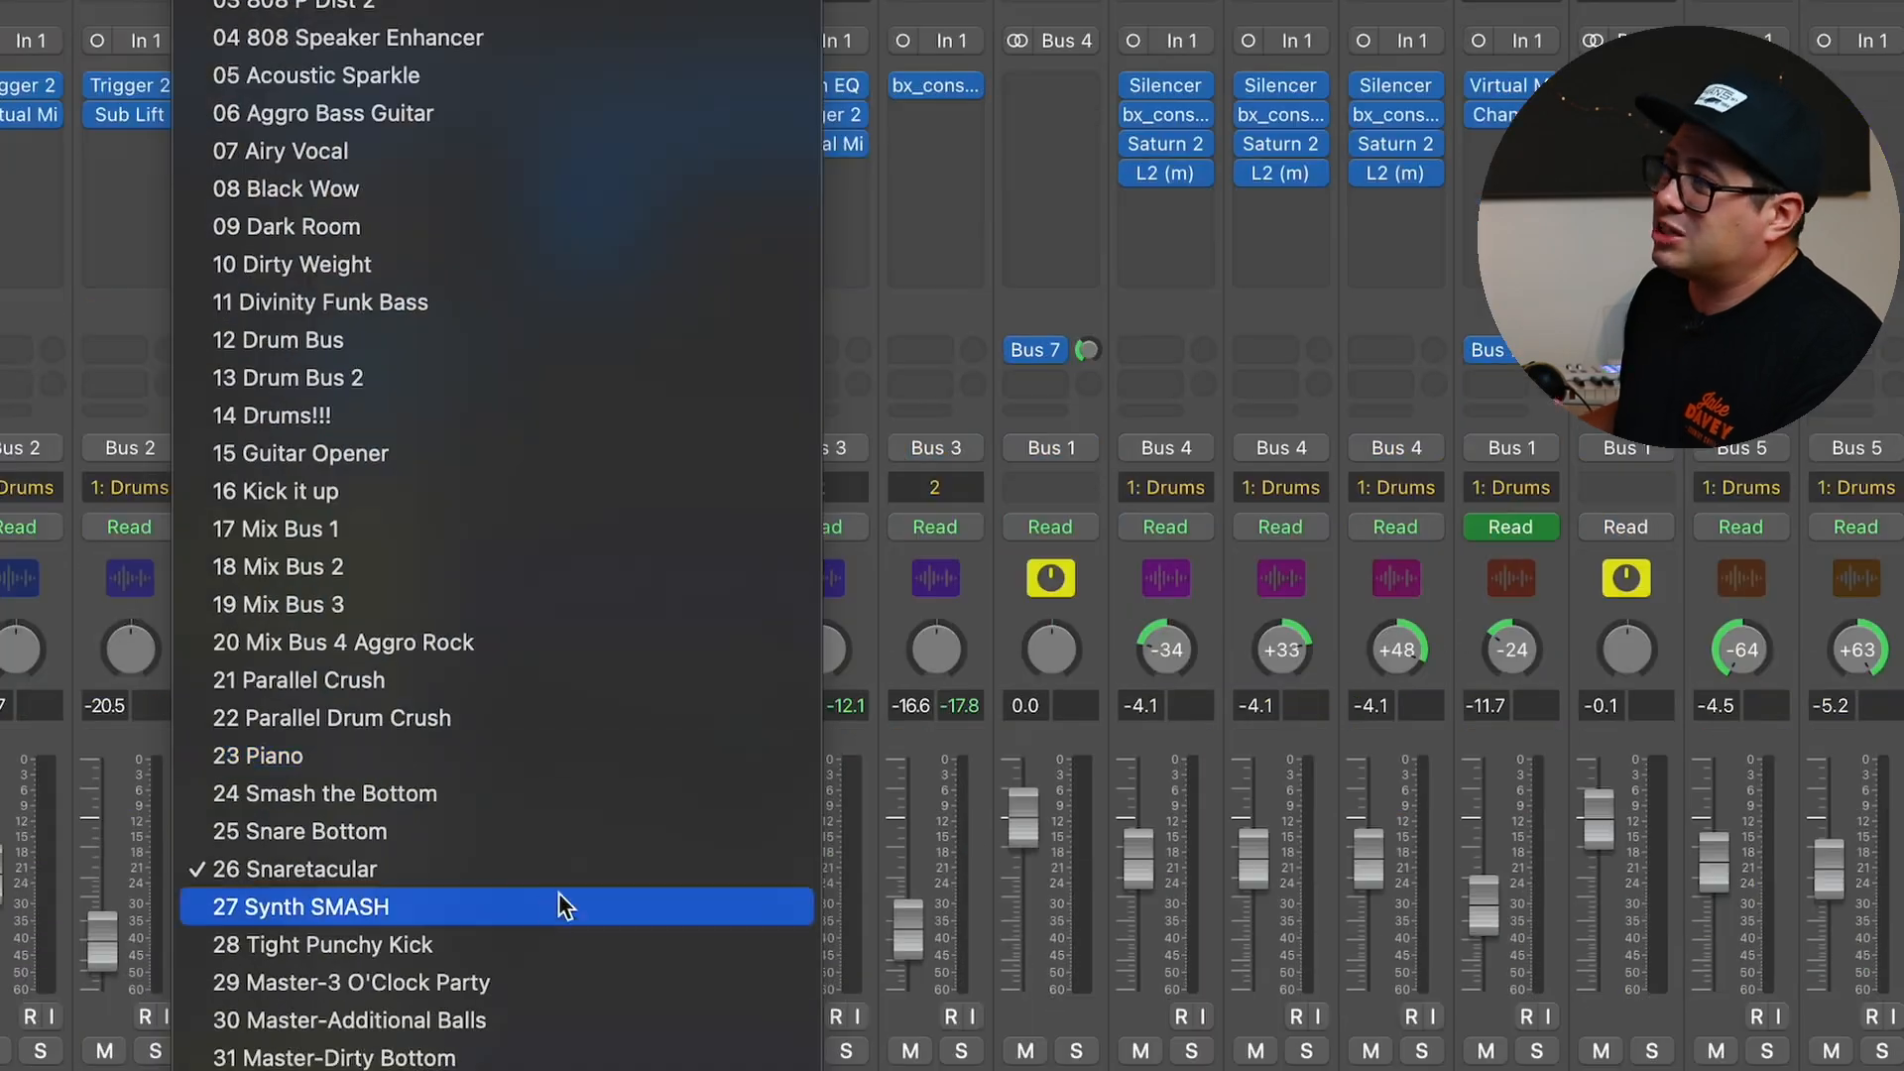
{"action": "left_click", "coordinate": [1118, 225]}
{"action": "mouse_move", "coordinate": [1319, 271]}
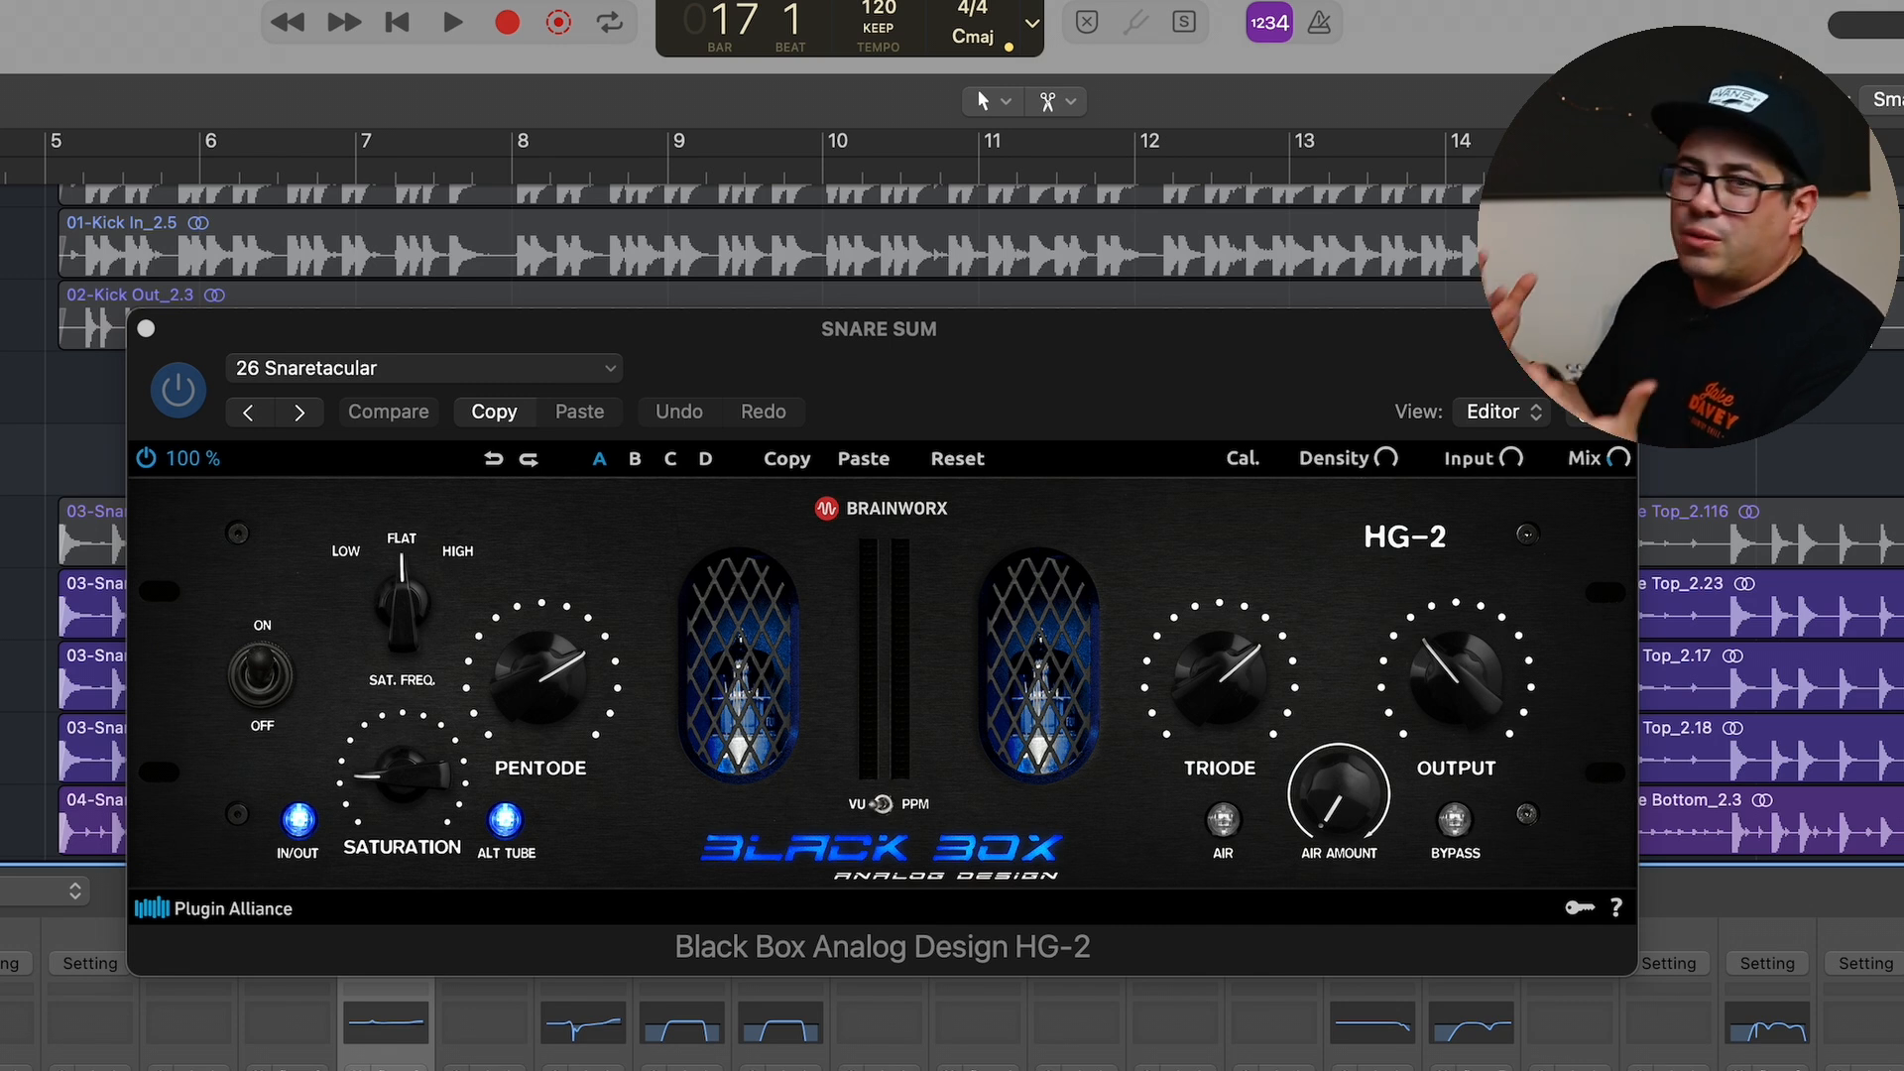
Compare the snare bus with the Black Box HG-2 bypassed and active during playback, and close the plug-in.
{"action": "key", "text": "space"}
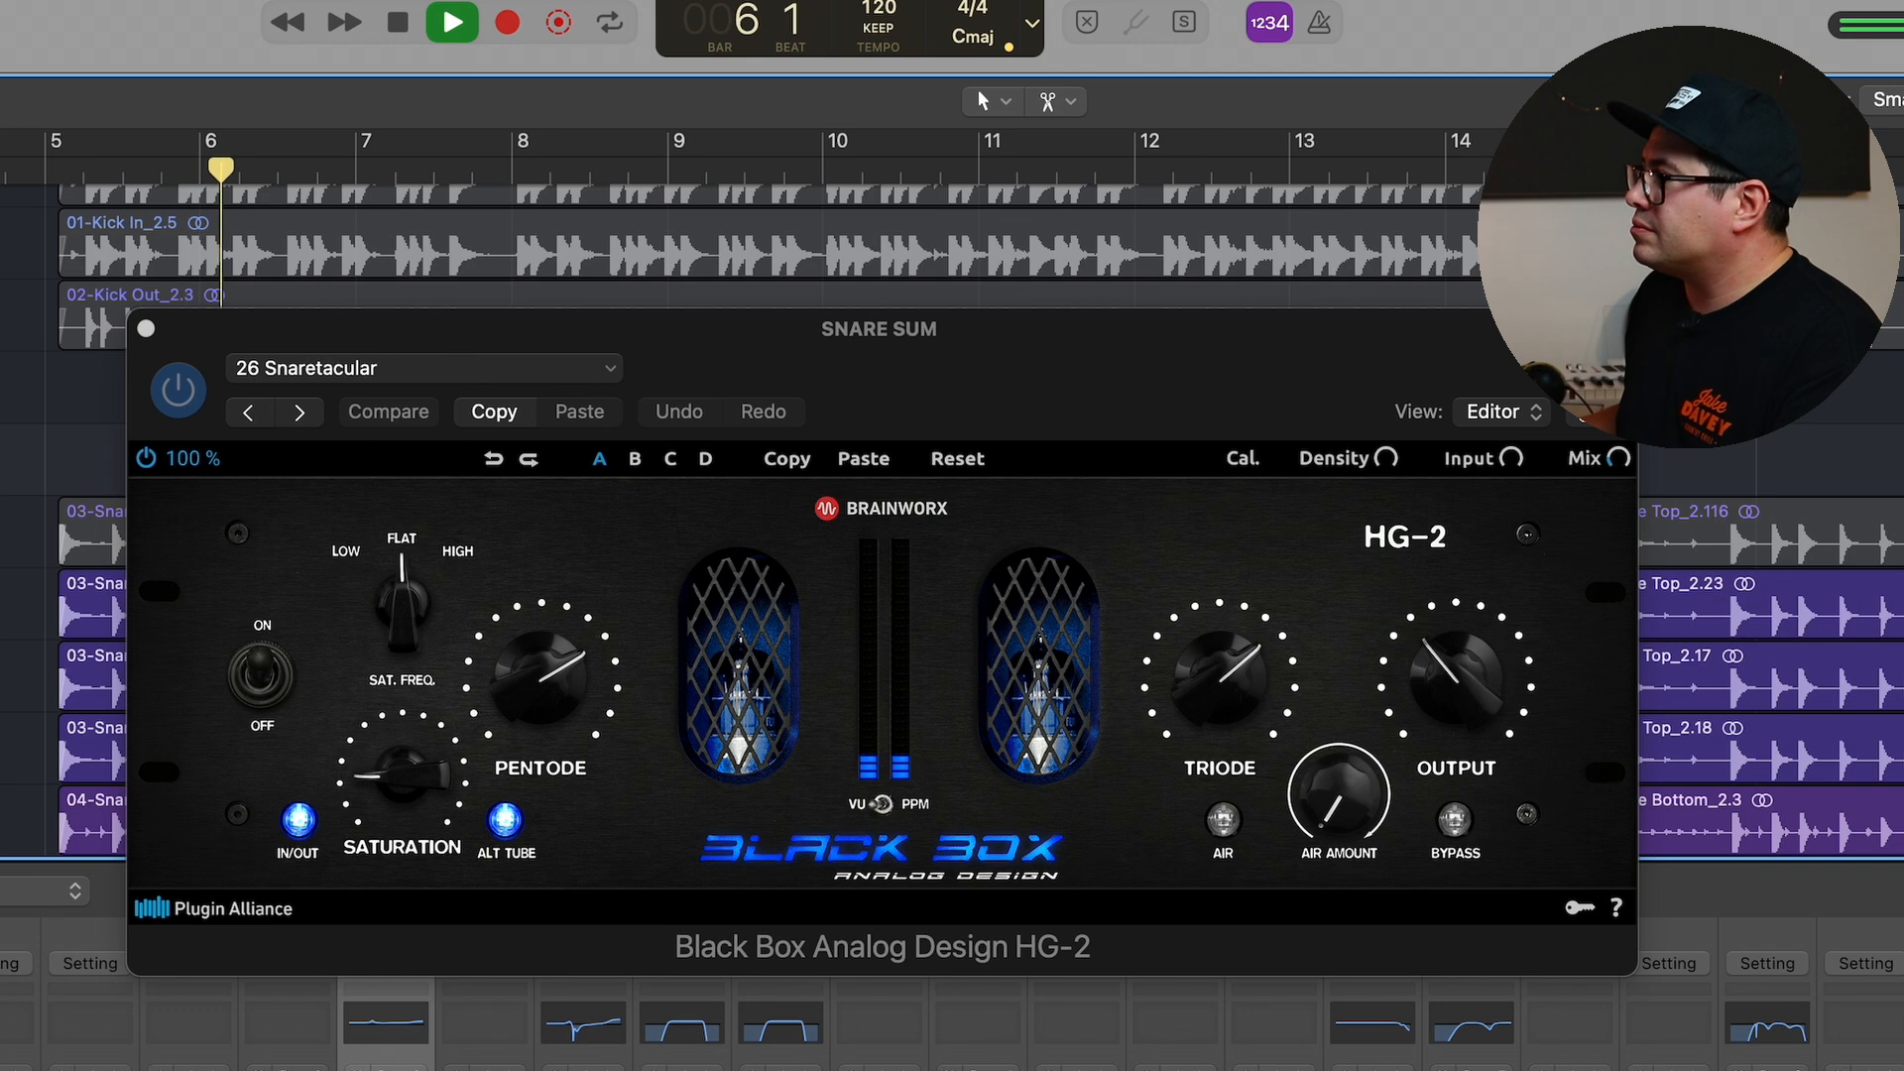
{"action": "left_click", "coordinate": [178, 389]}
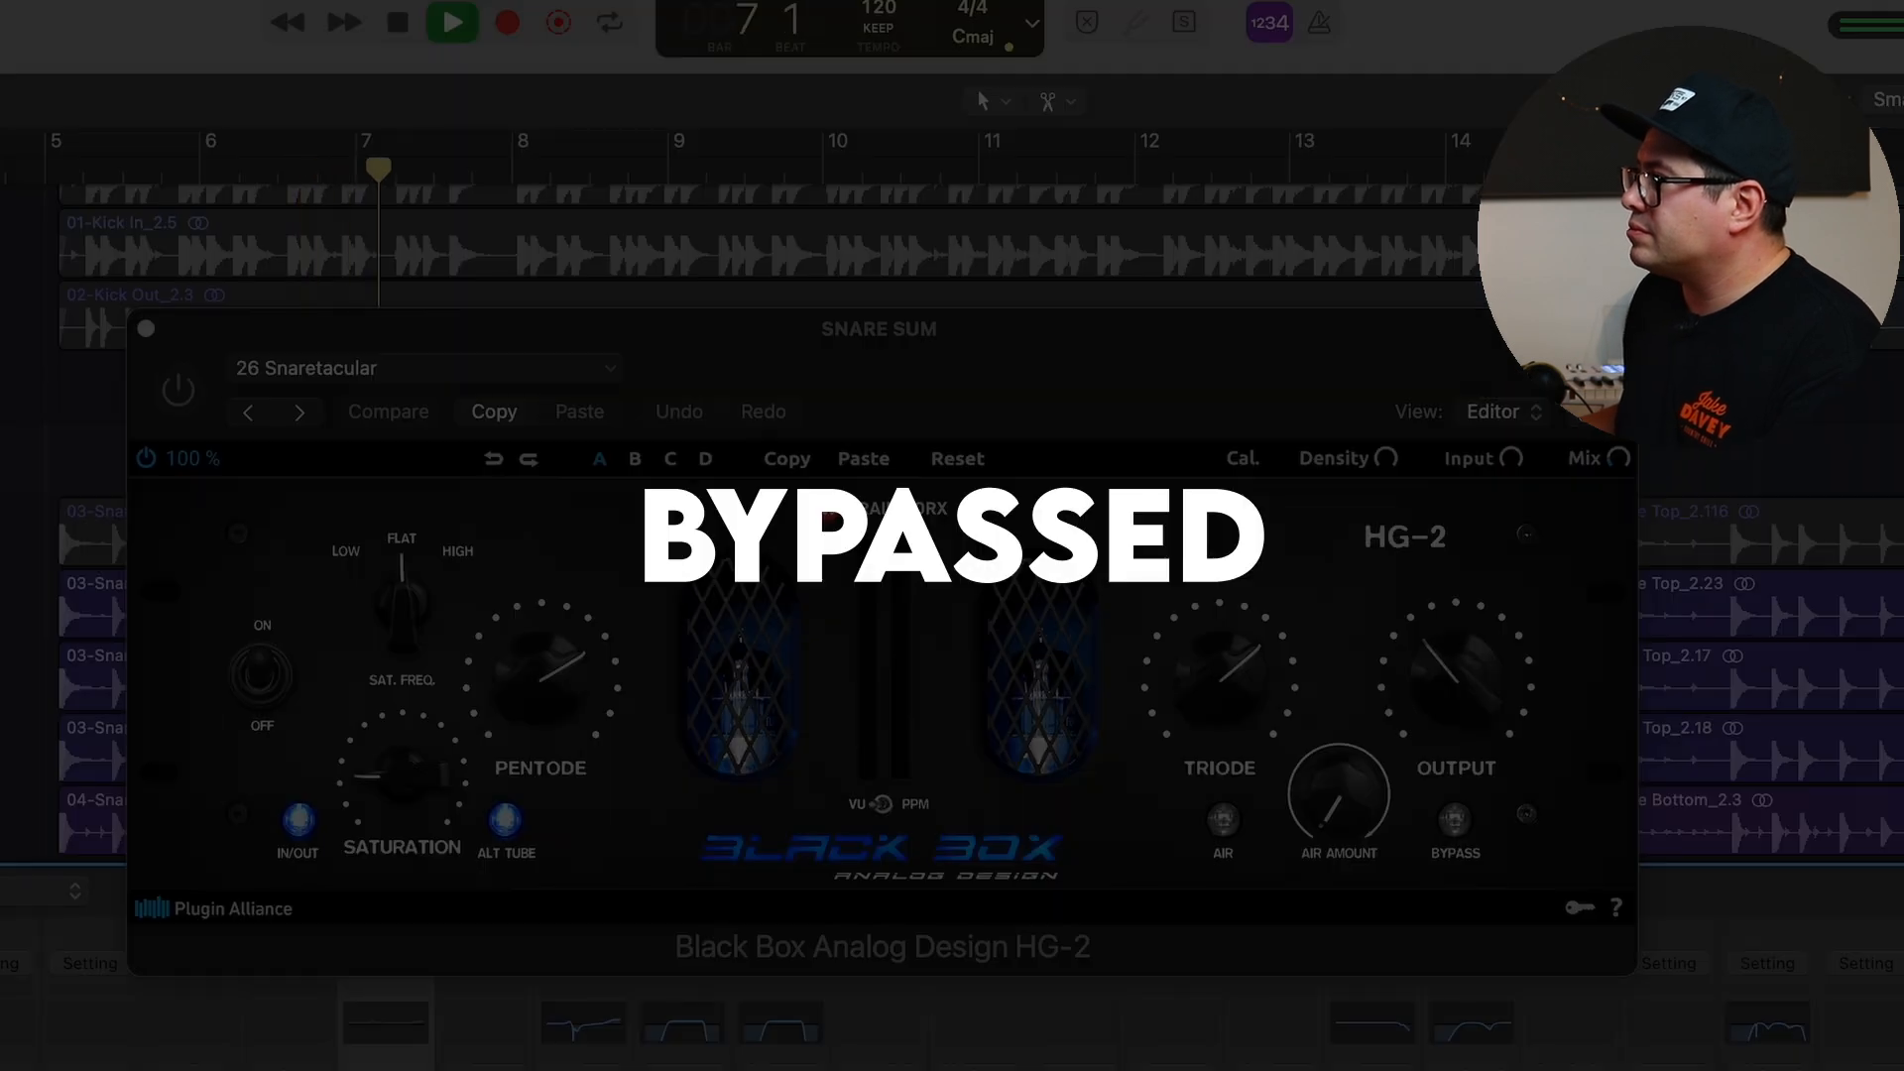
{"action": "left_click", "coordinate": [179, 389]}
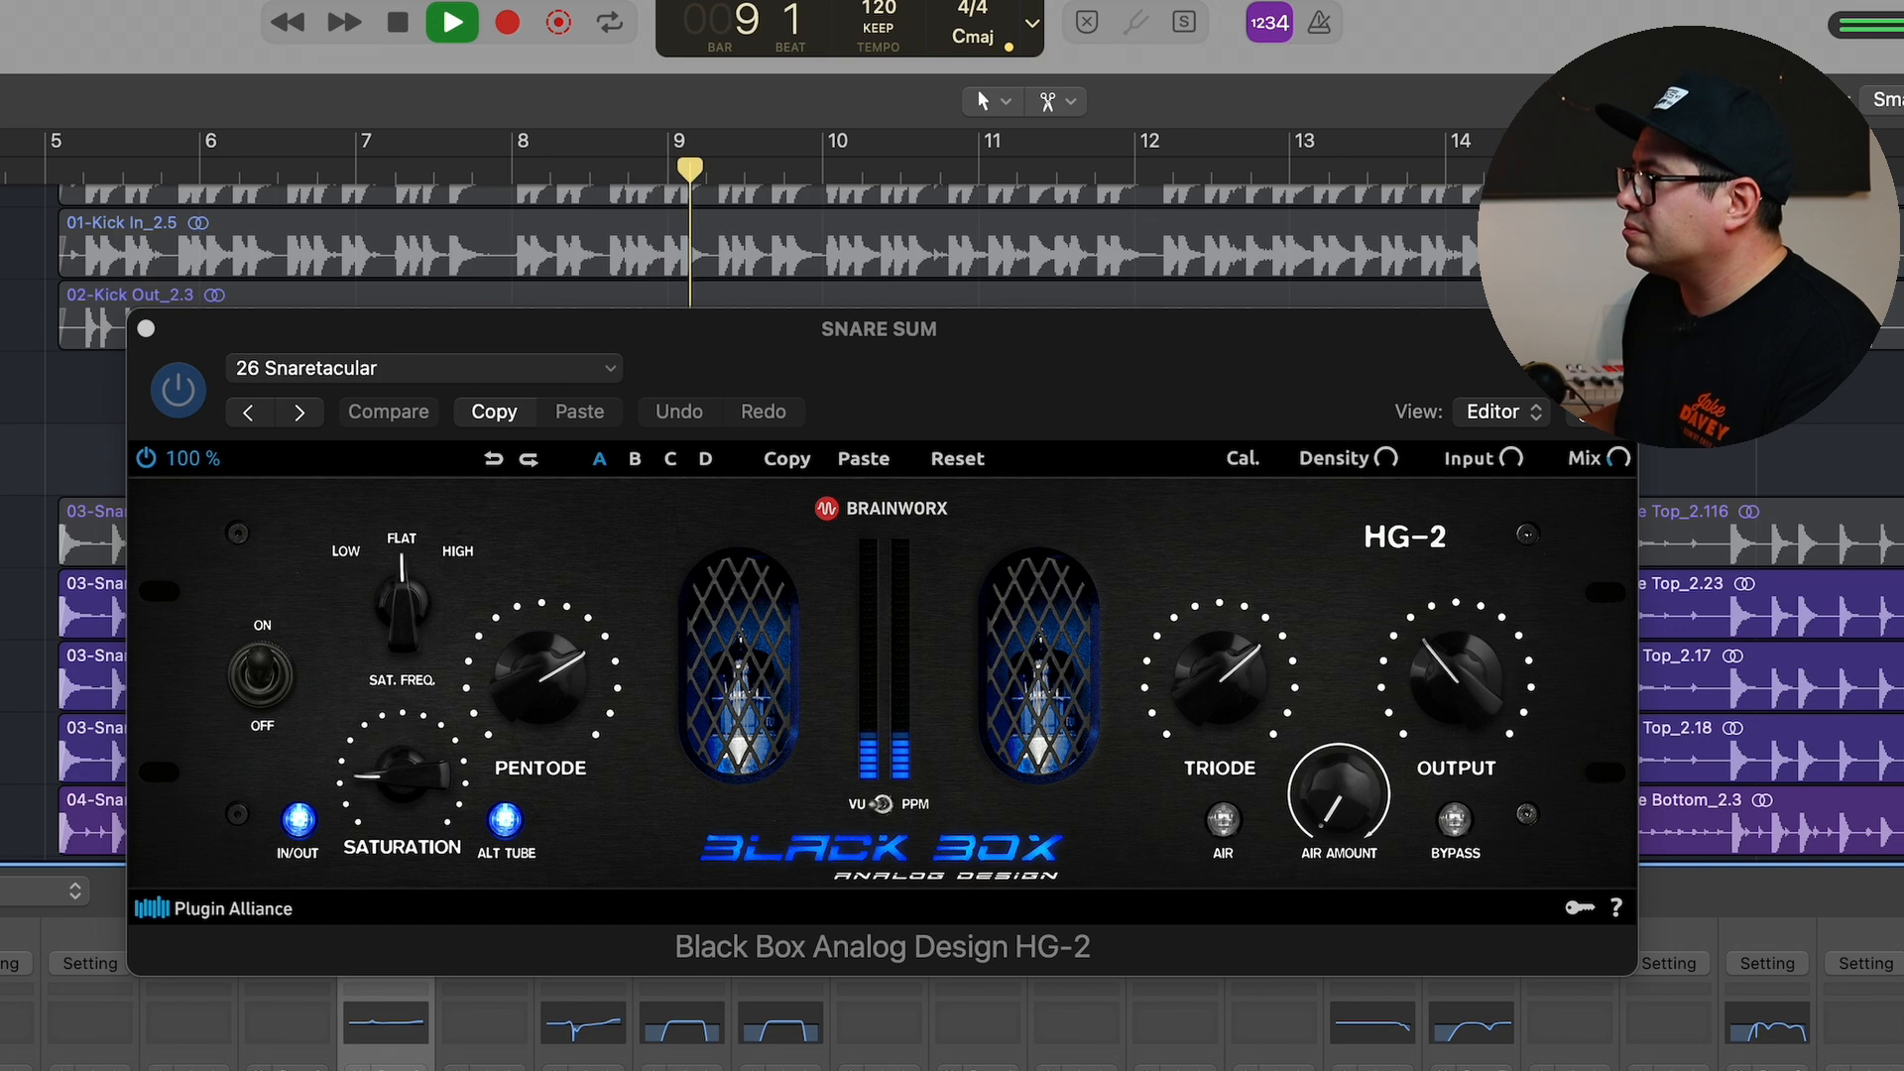
{"action": "left_click", "coordinate": [179, 390]}
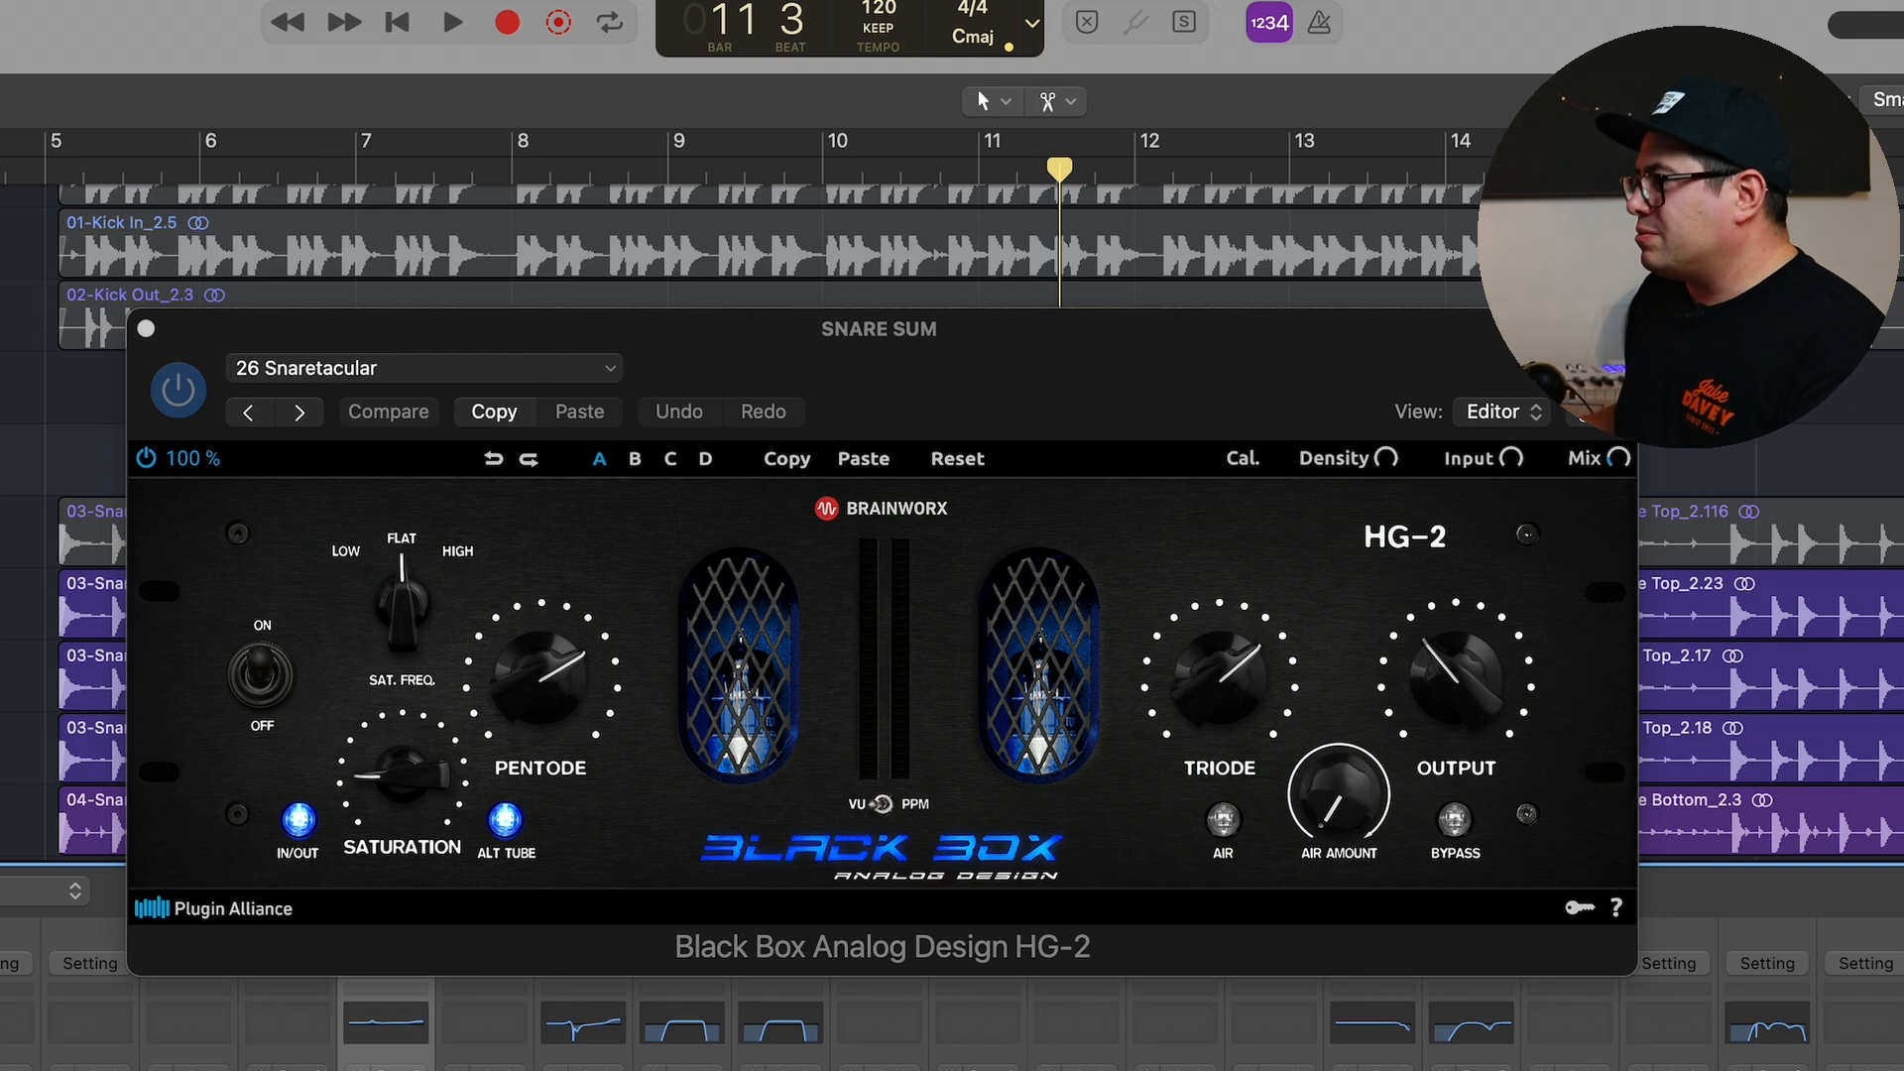
{"action": "left_click", "coordinate": [146, 328]}
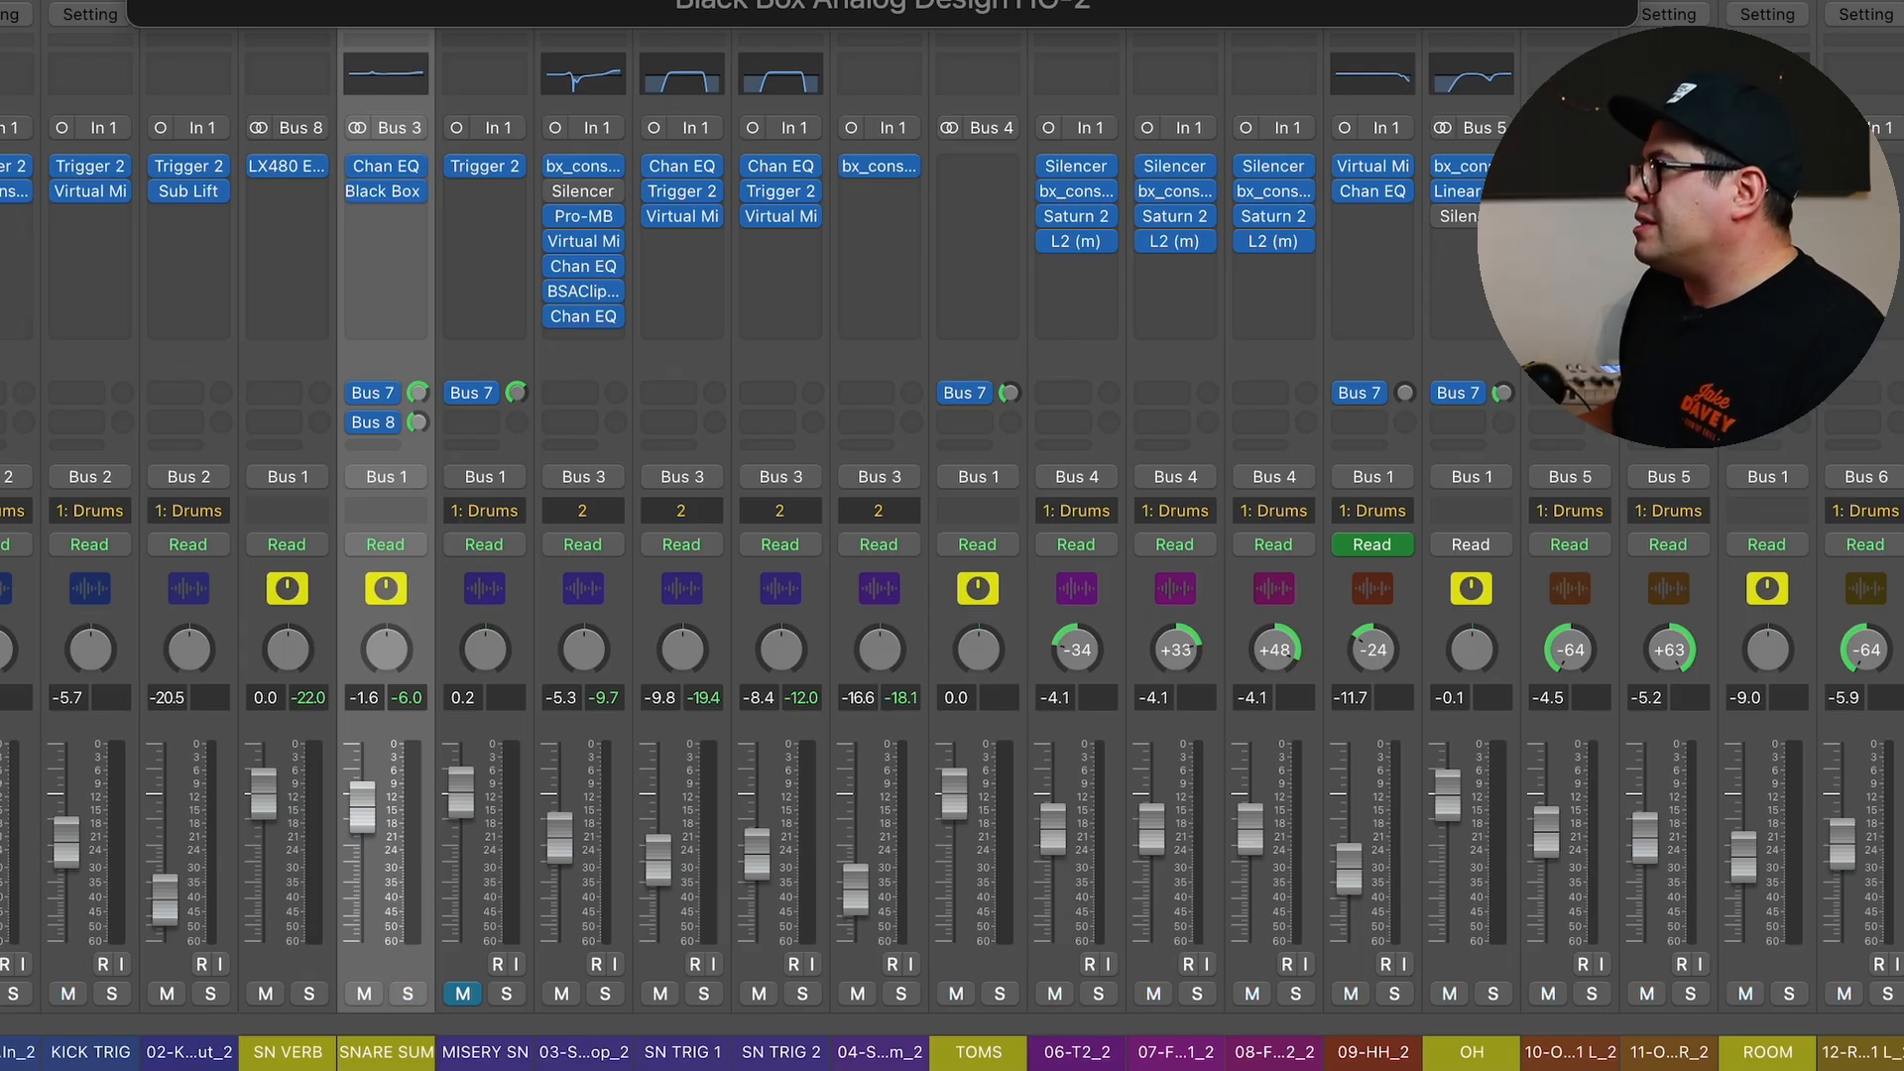
Select the snare top track and toggle bypass across its insert chain, starting from the bx_console SSL 4000 E.
{"action": "left_click", "coordinate": [585, 610]}
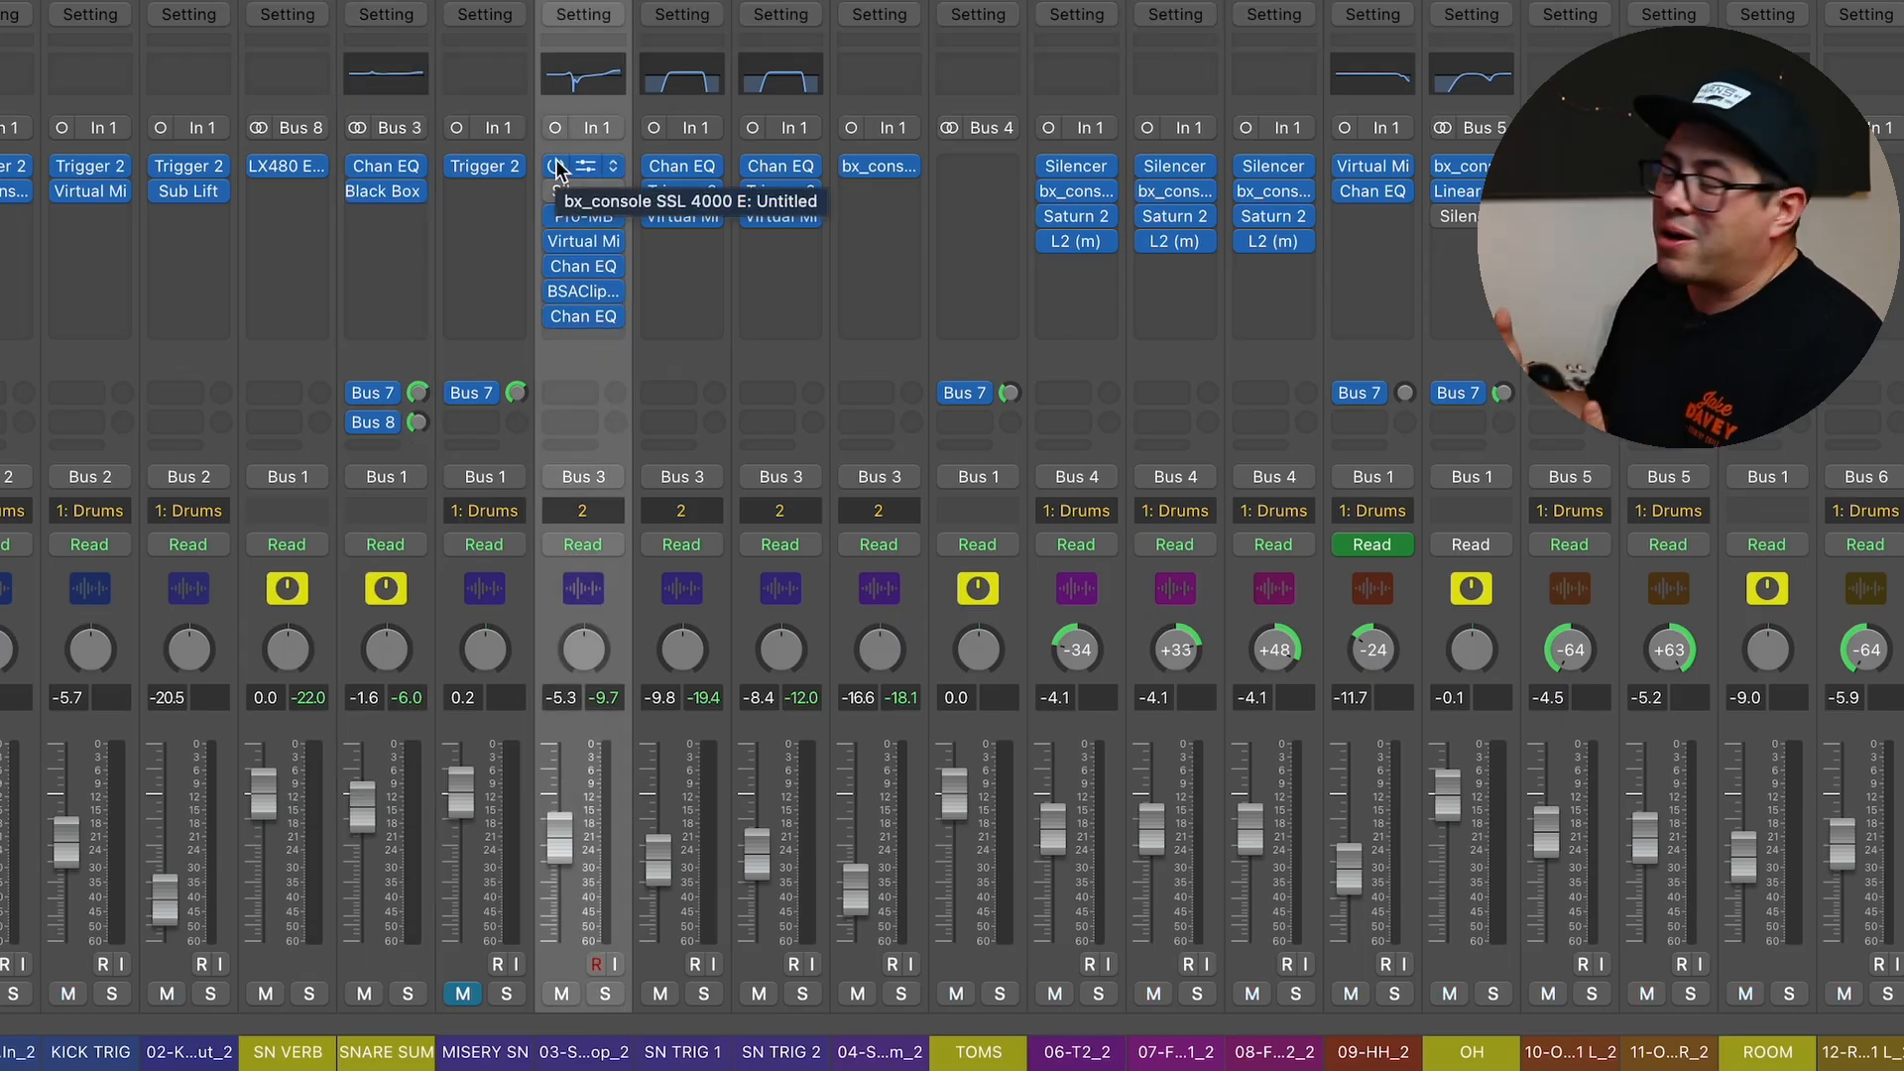
{"action": "left_click_drag", "start_coordinate": [557, 166], "coordinate": [555, 314]}
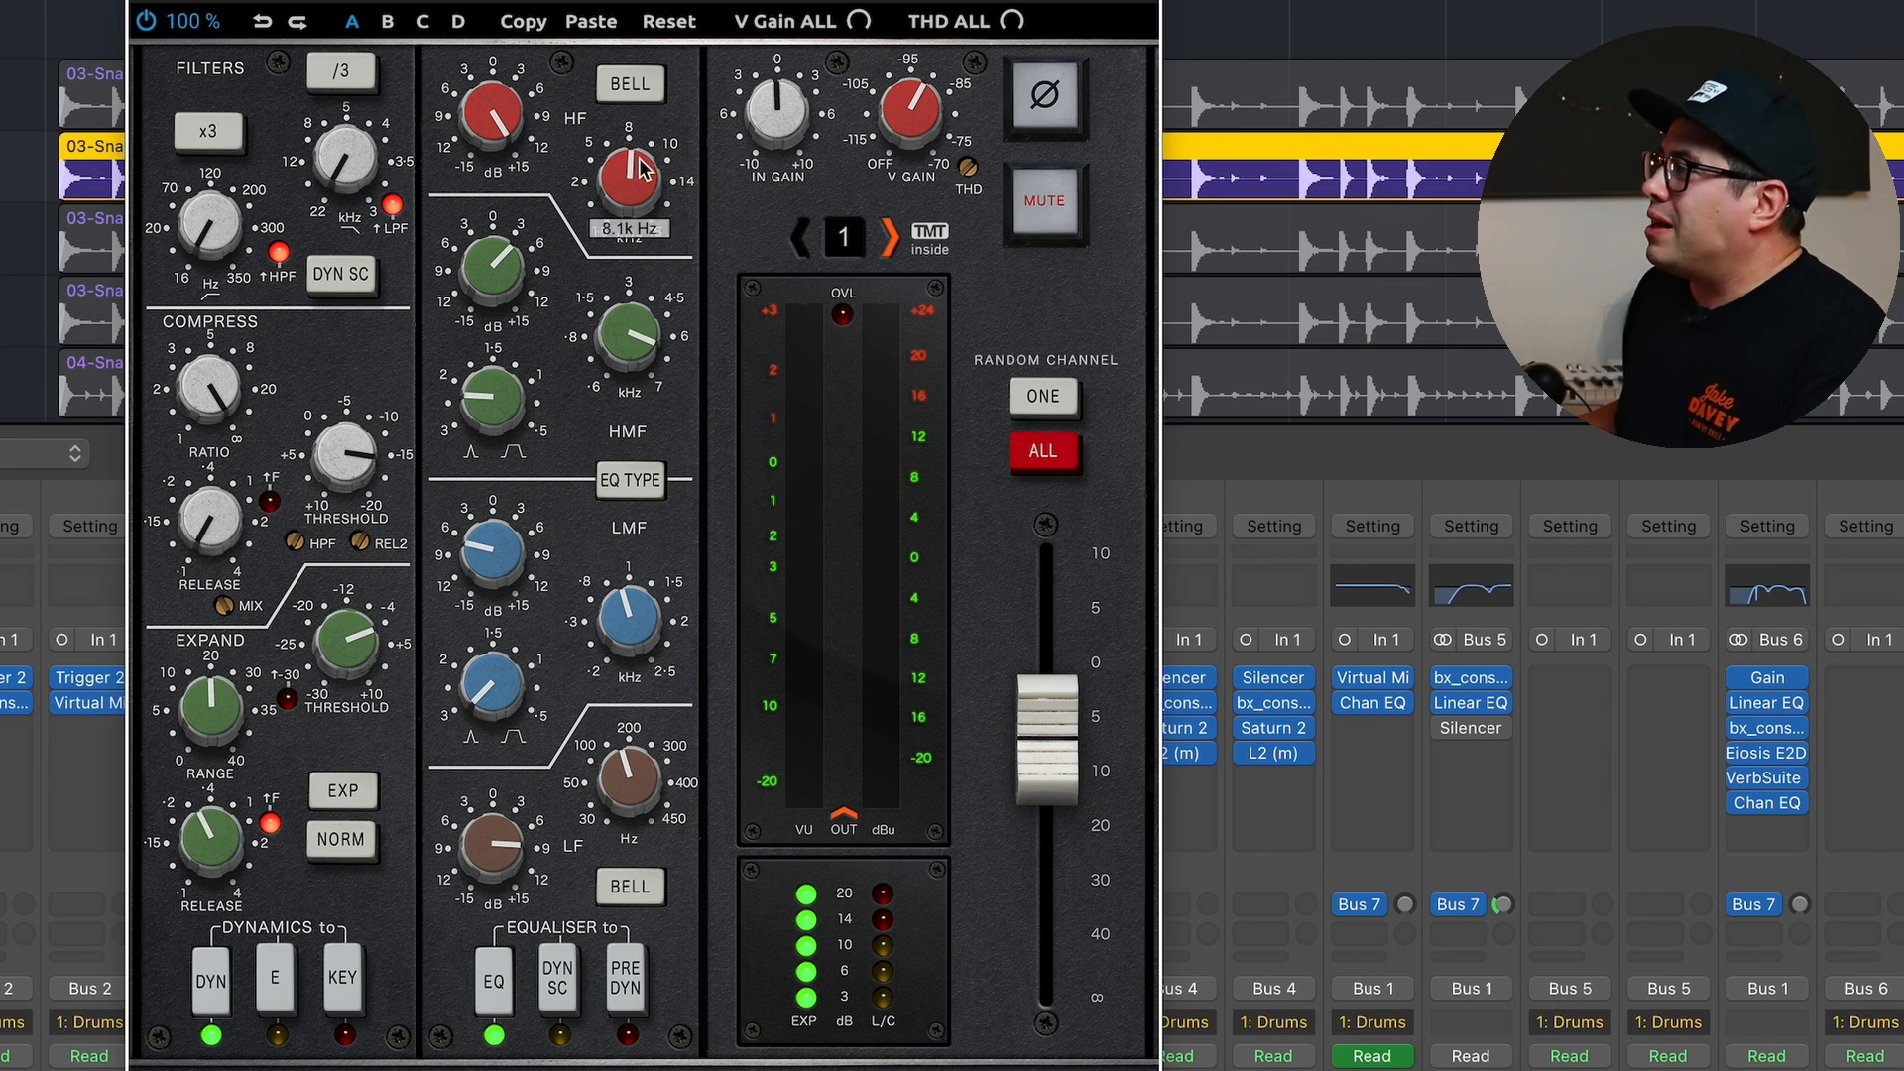
Examine the HF, HMF and LMF equaliser settings in the snare top's bx_console SSL 4000 E.
{"action": "mouse_move", "coordinate": [503, 123]}
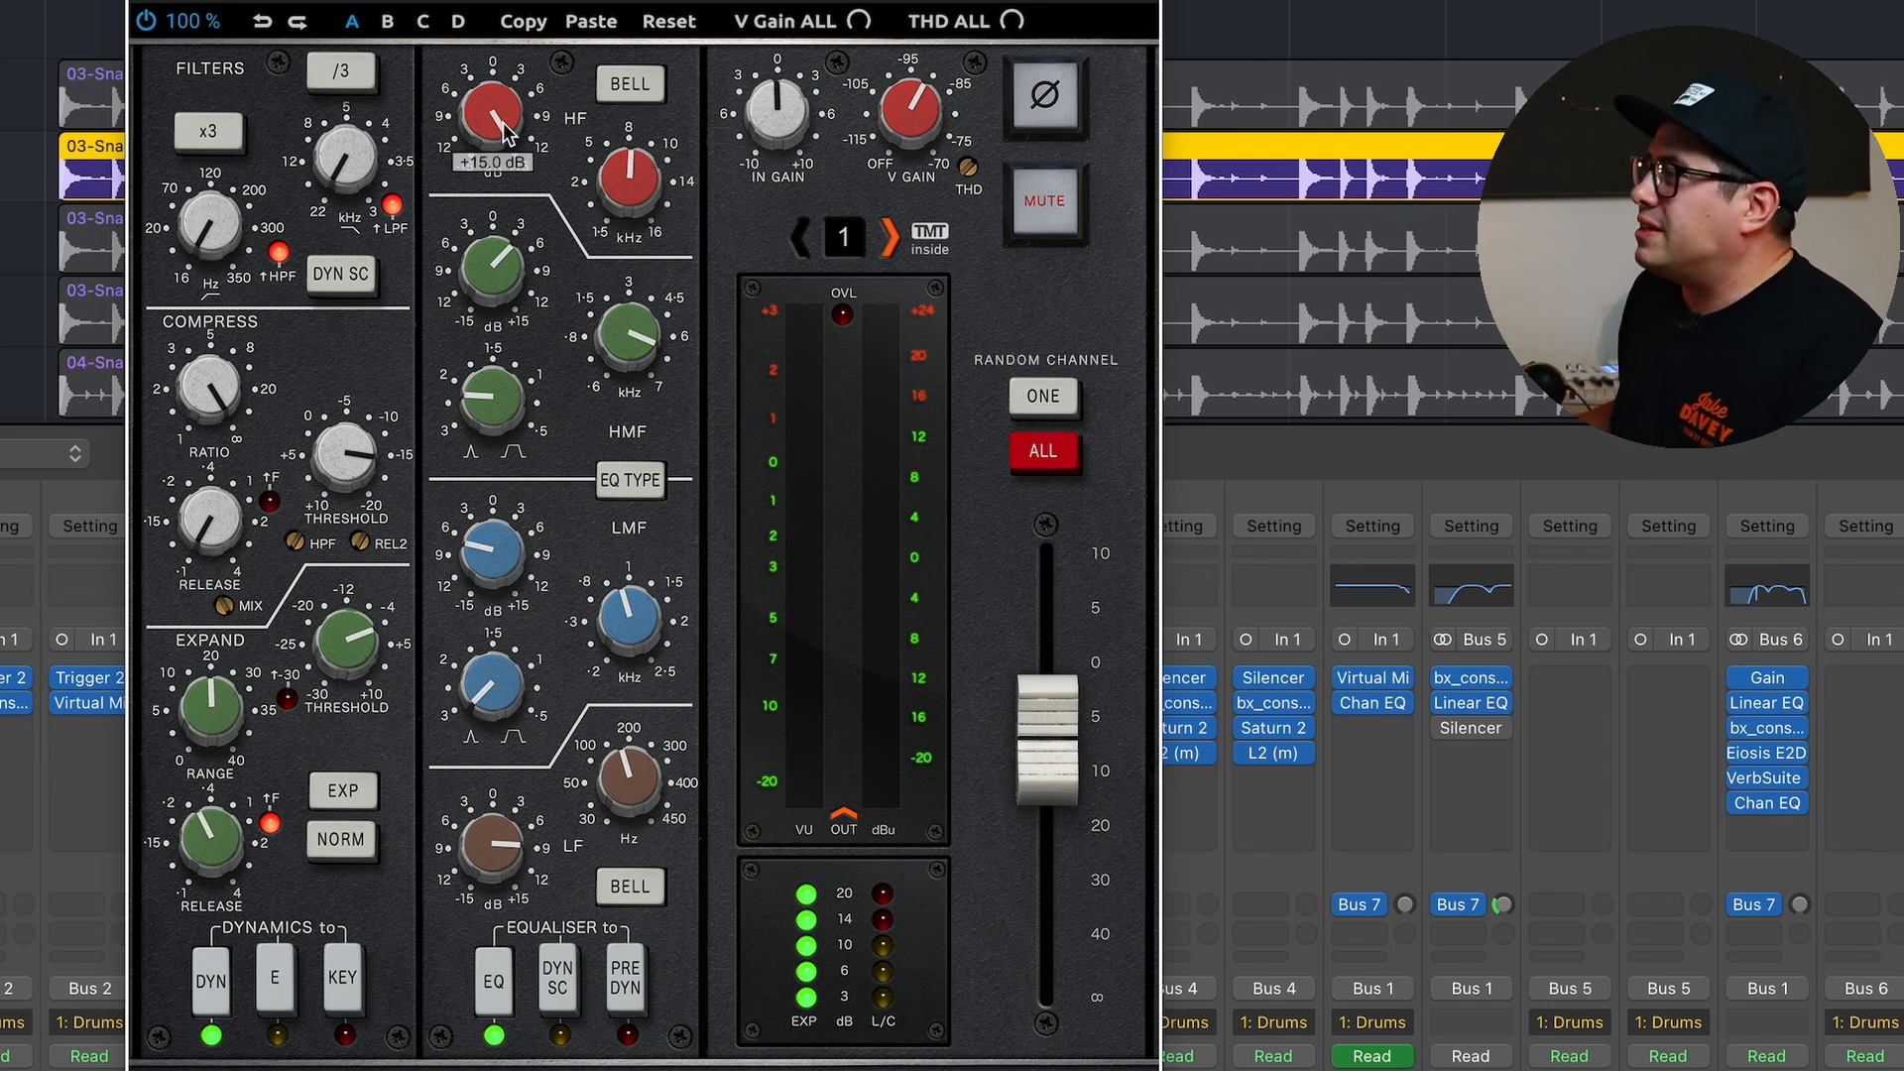
{"action": "mouse_move", "coordinate": [634, 337]}
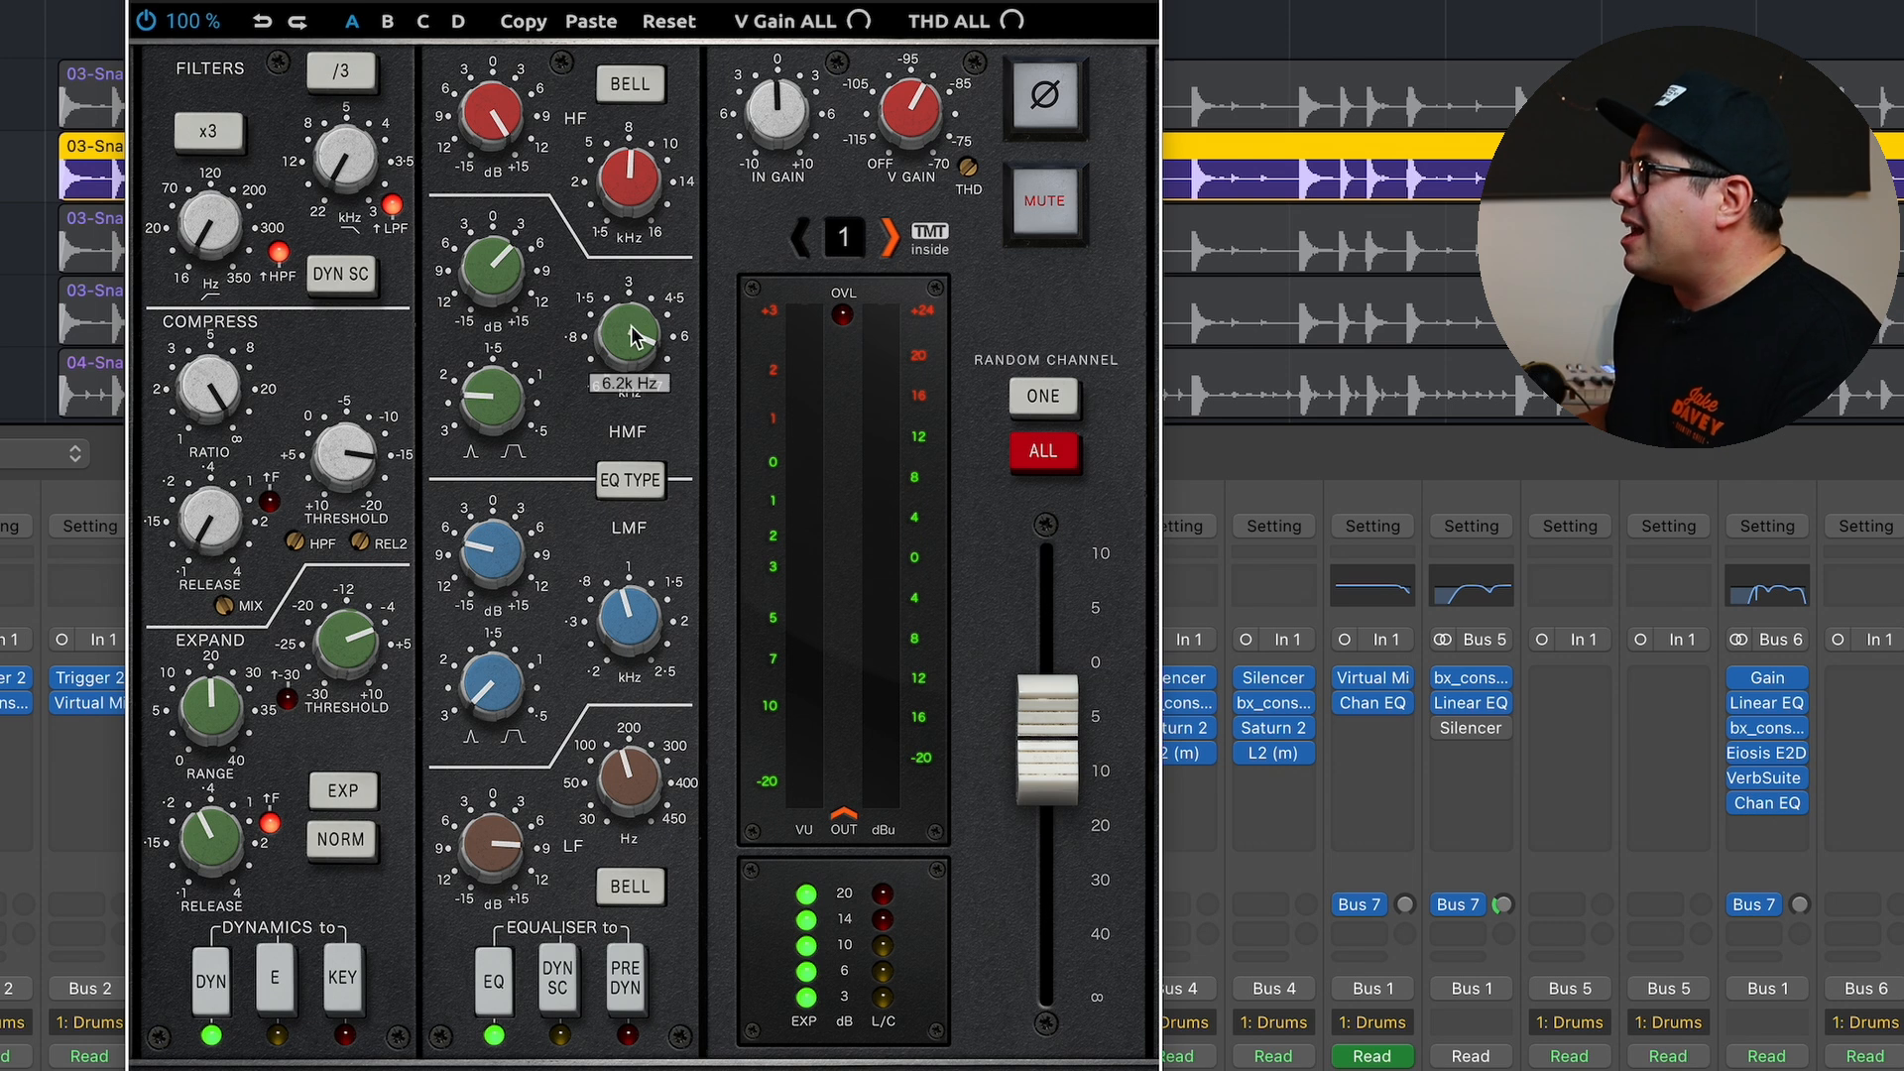
{"action": "mouse_move", "coordinate": [498, 274]}
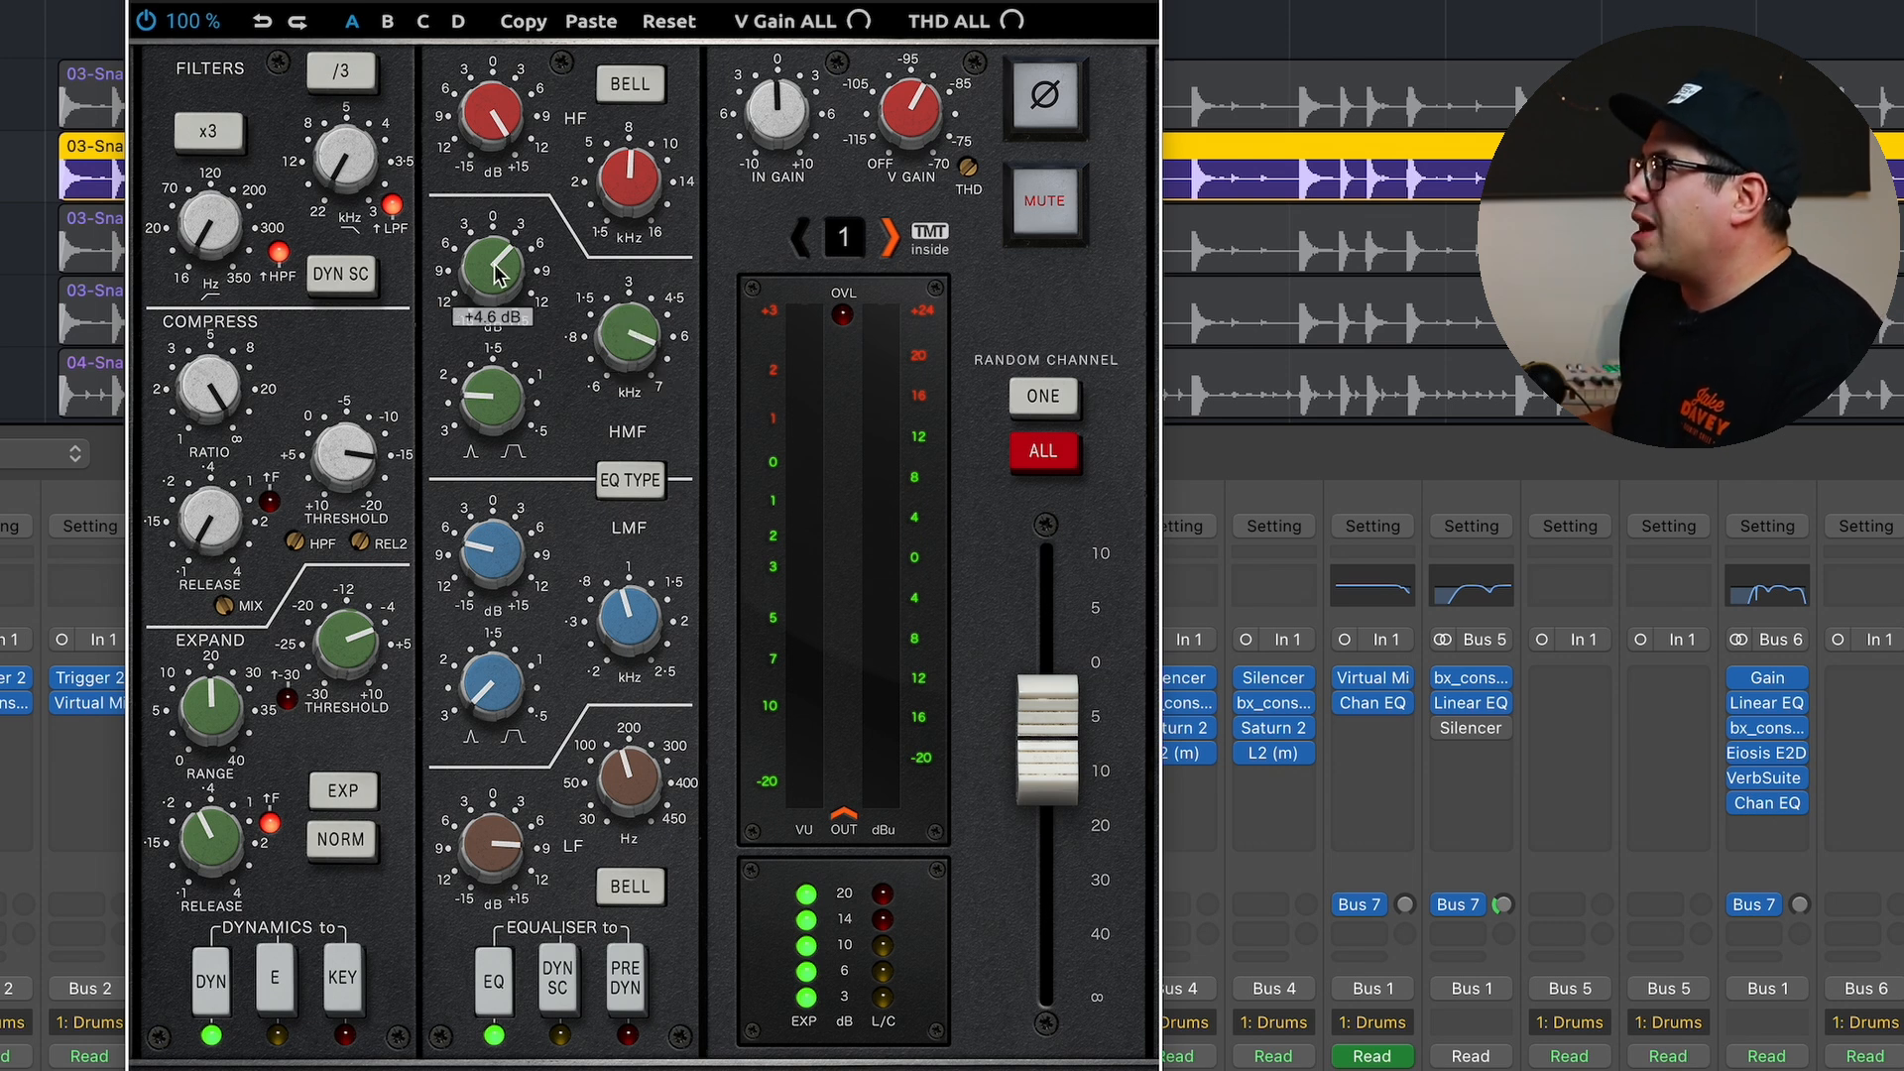
{"action": "mouse_move", "coordinate": [513, 404]}
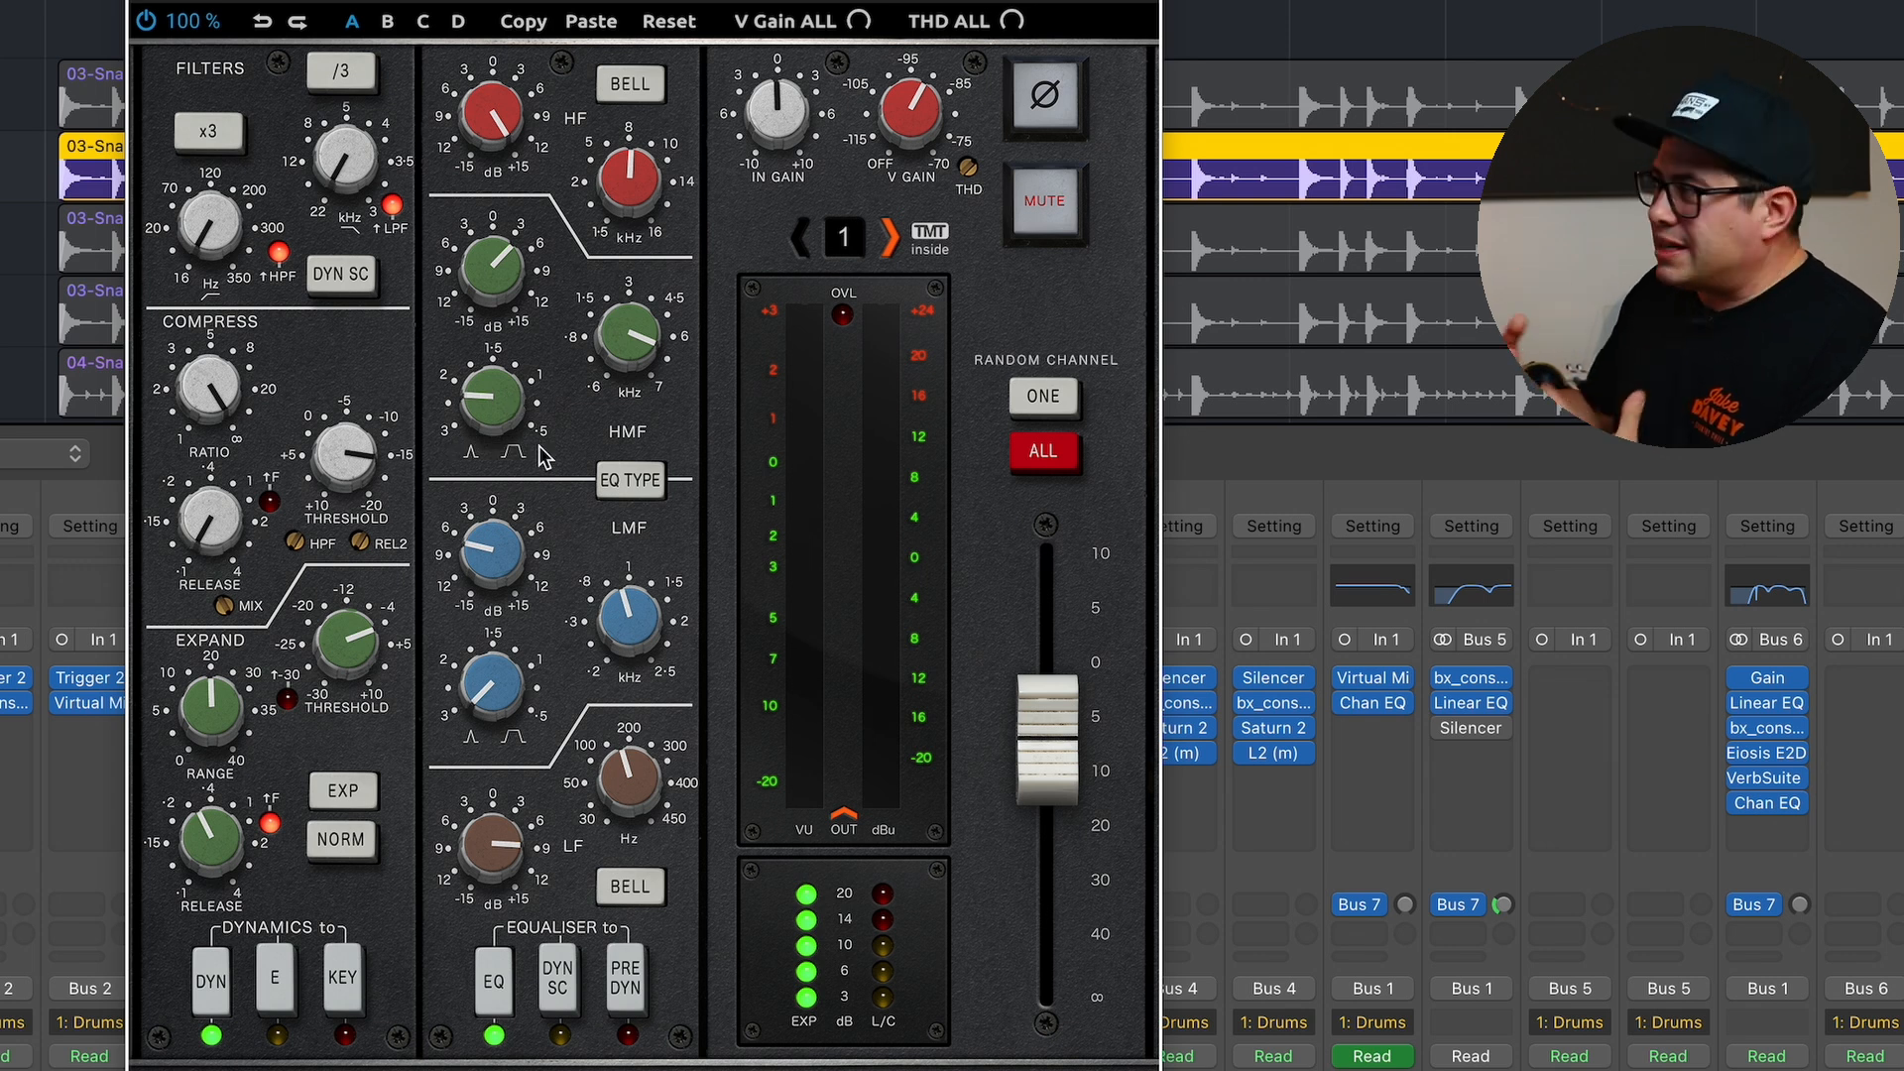
{"action": "mouse_move", "coordinate": [640, 622]}
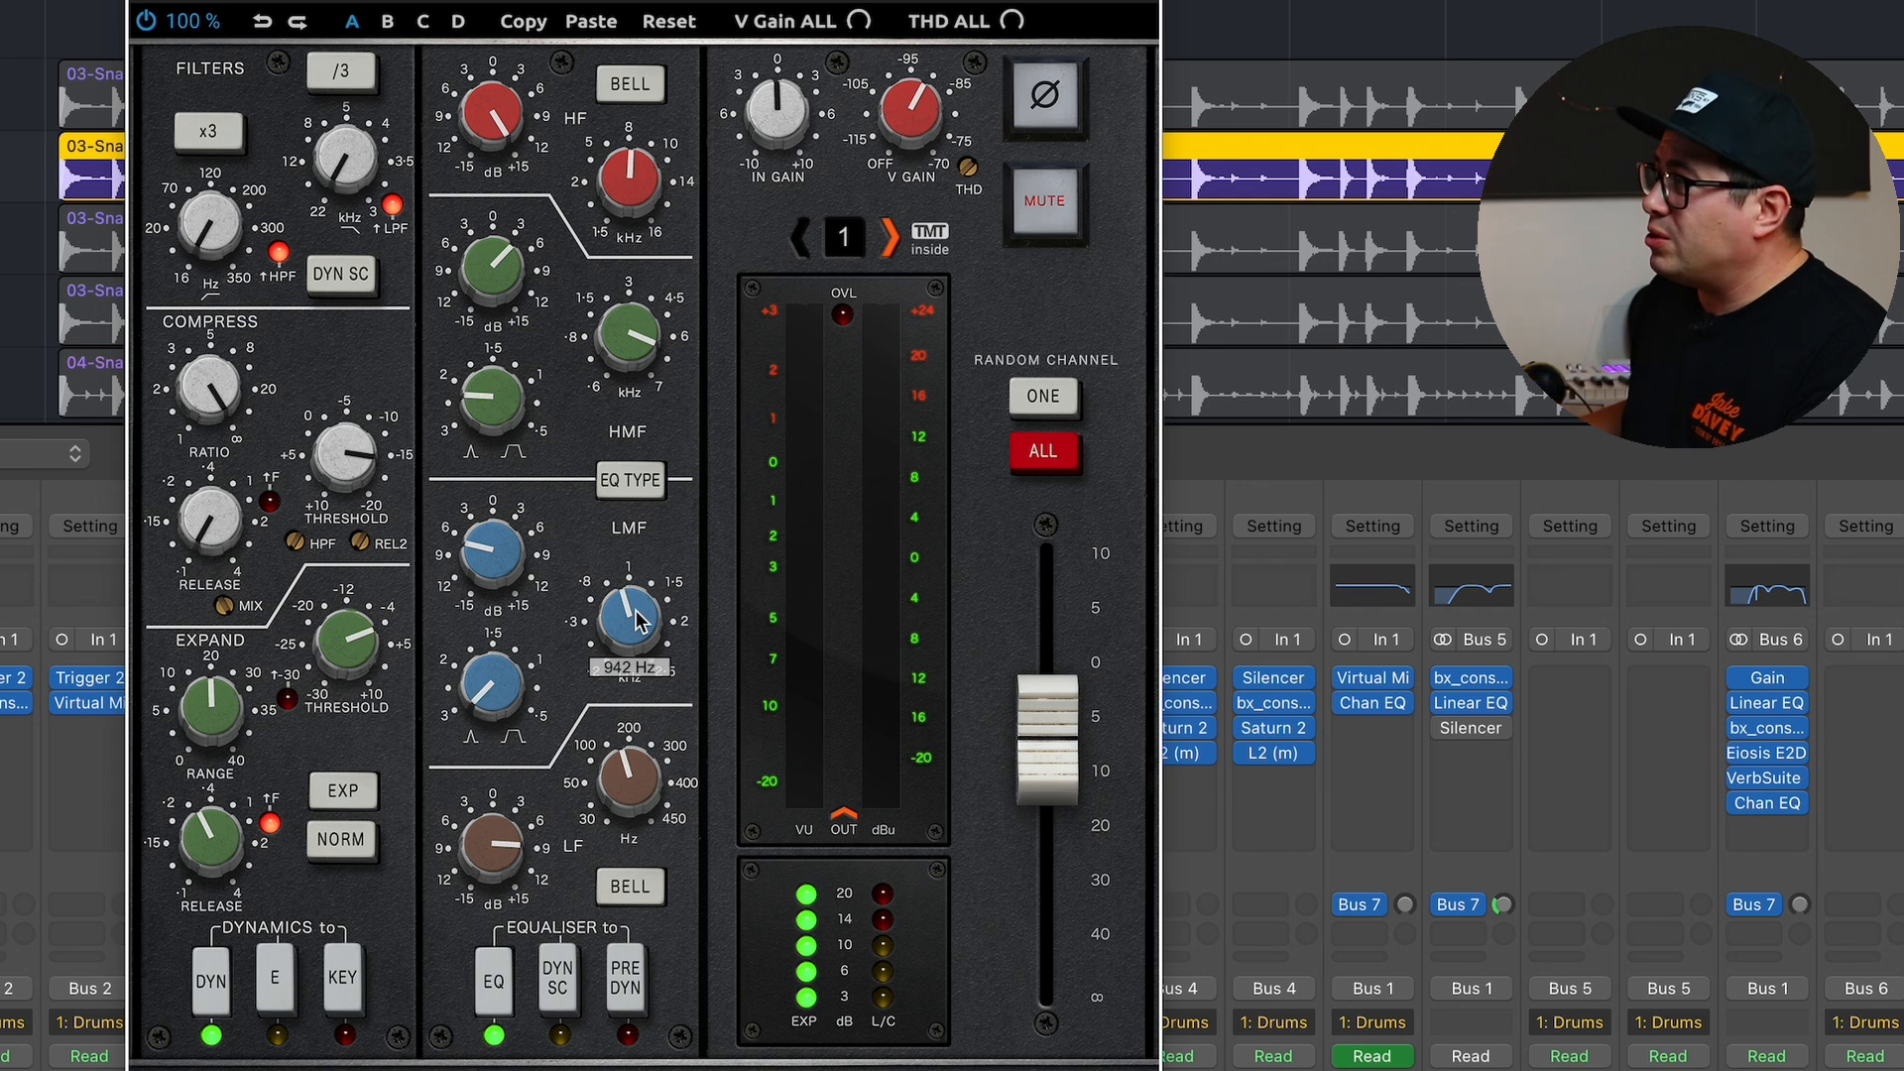
{"action": "mouse_move", "coordinate": [506, 541]}
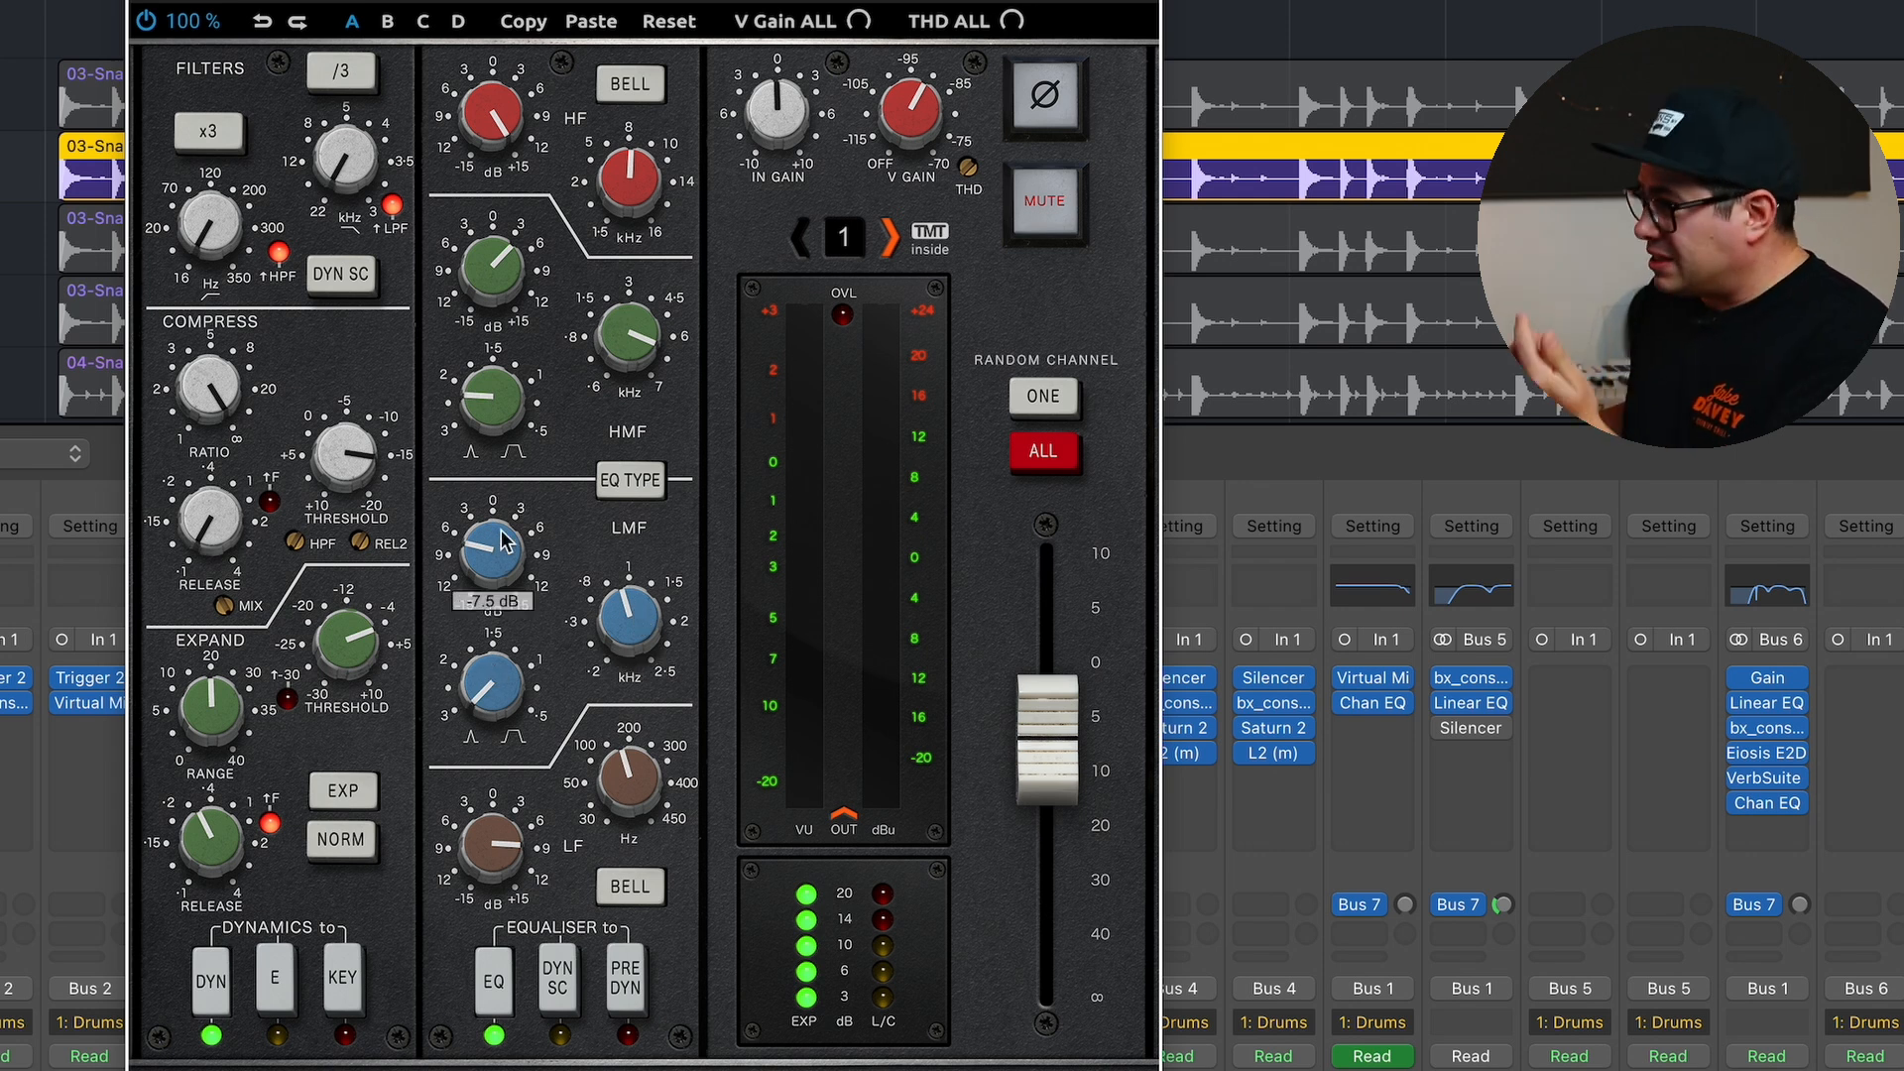
Examine the LF equaliser settings and compare the snare top with the bx_console SSL 4000 E bypassed and active during playback.
{"action": "mouse_move", "coordinate": [653, 783]}
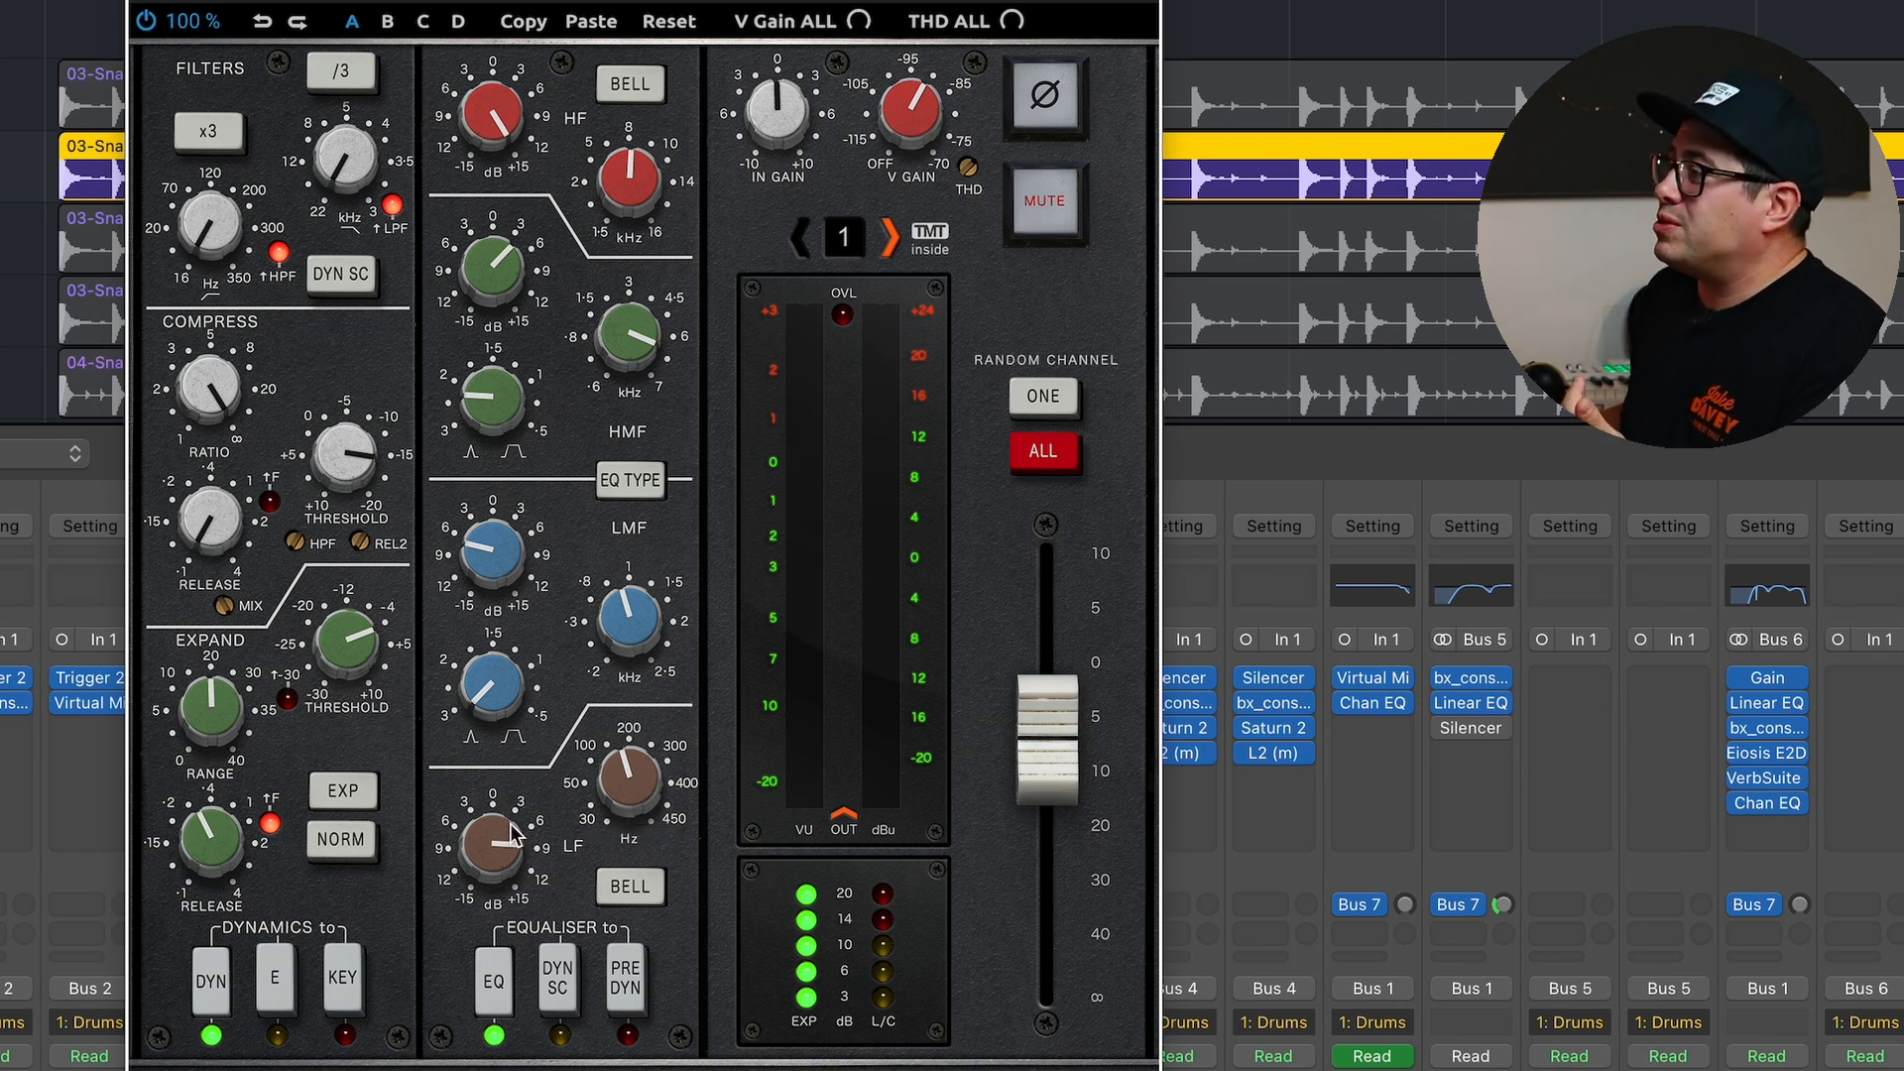
{"action": "mouse_move", "coordinate": [514, 833]}
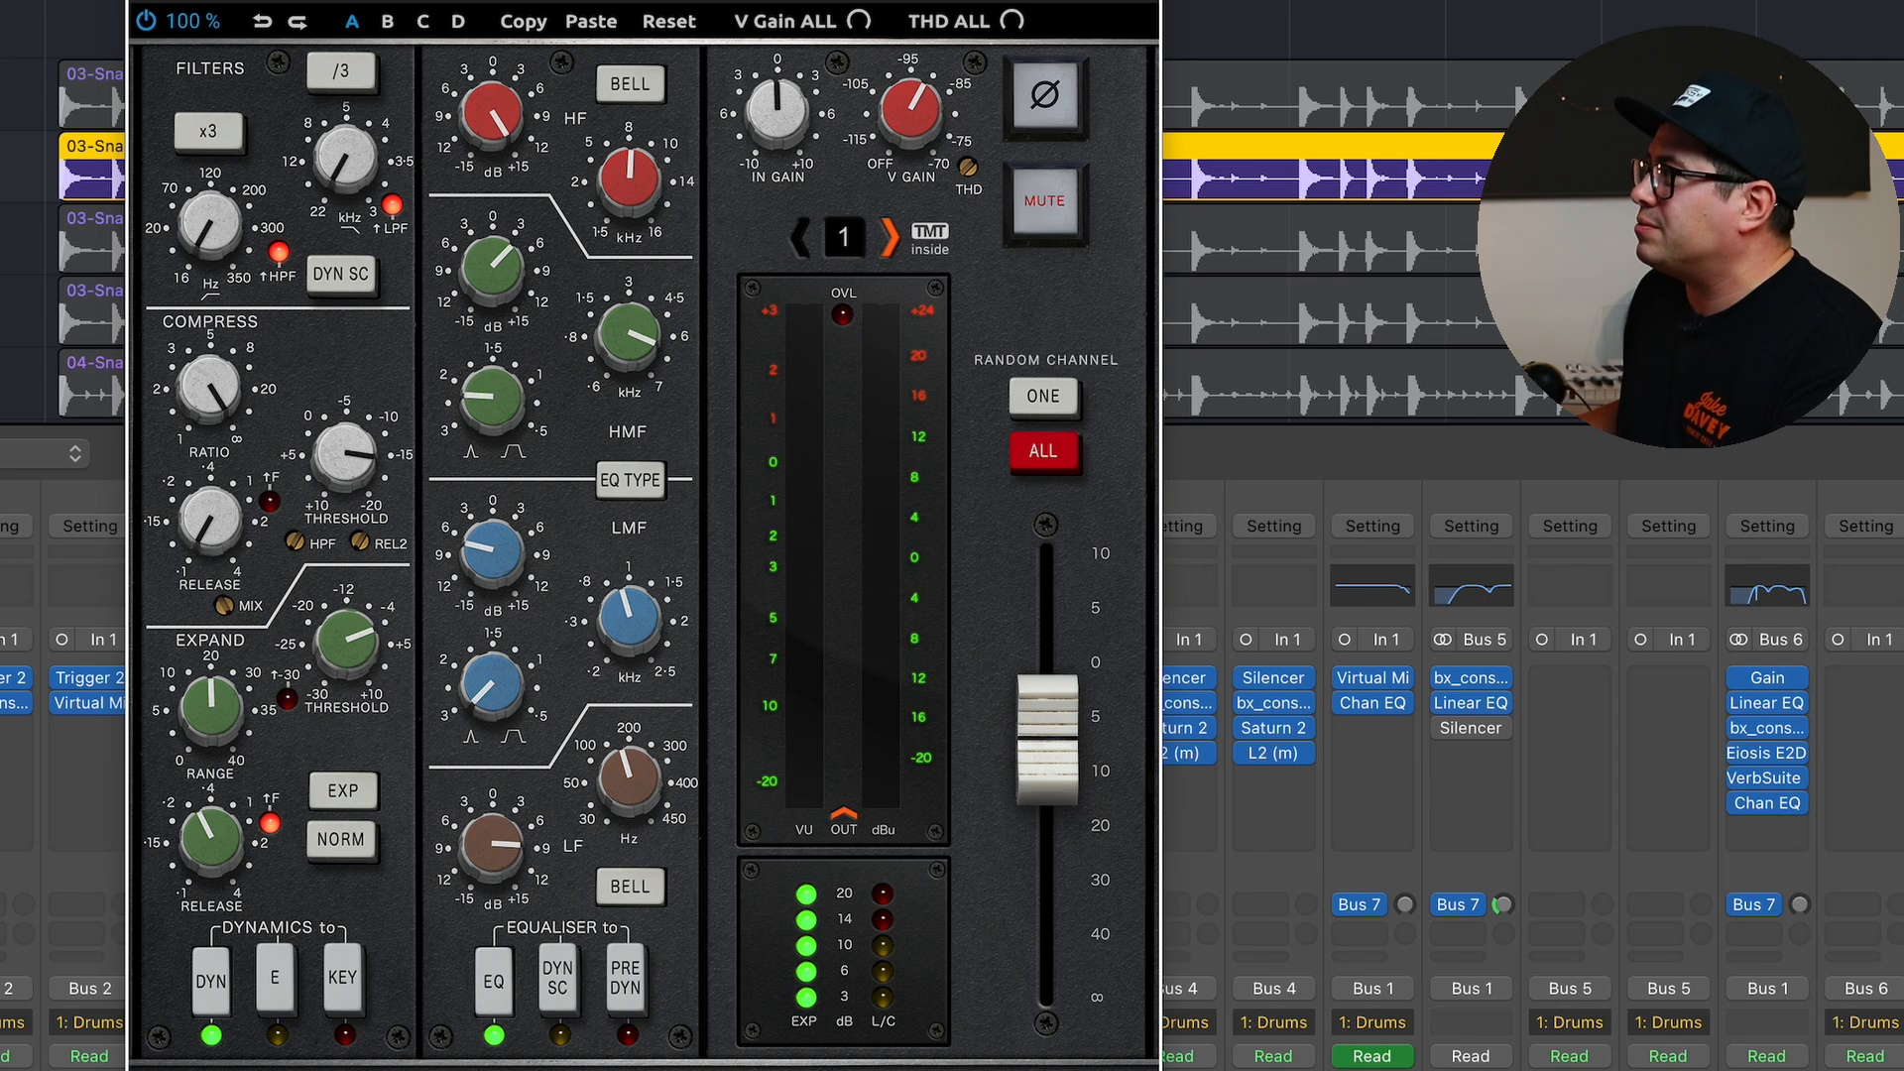
{"action": "key", "text": "space"}
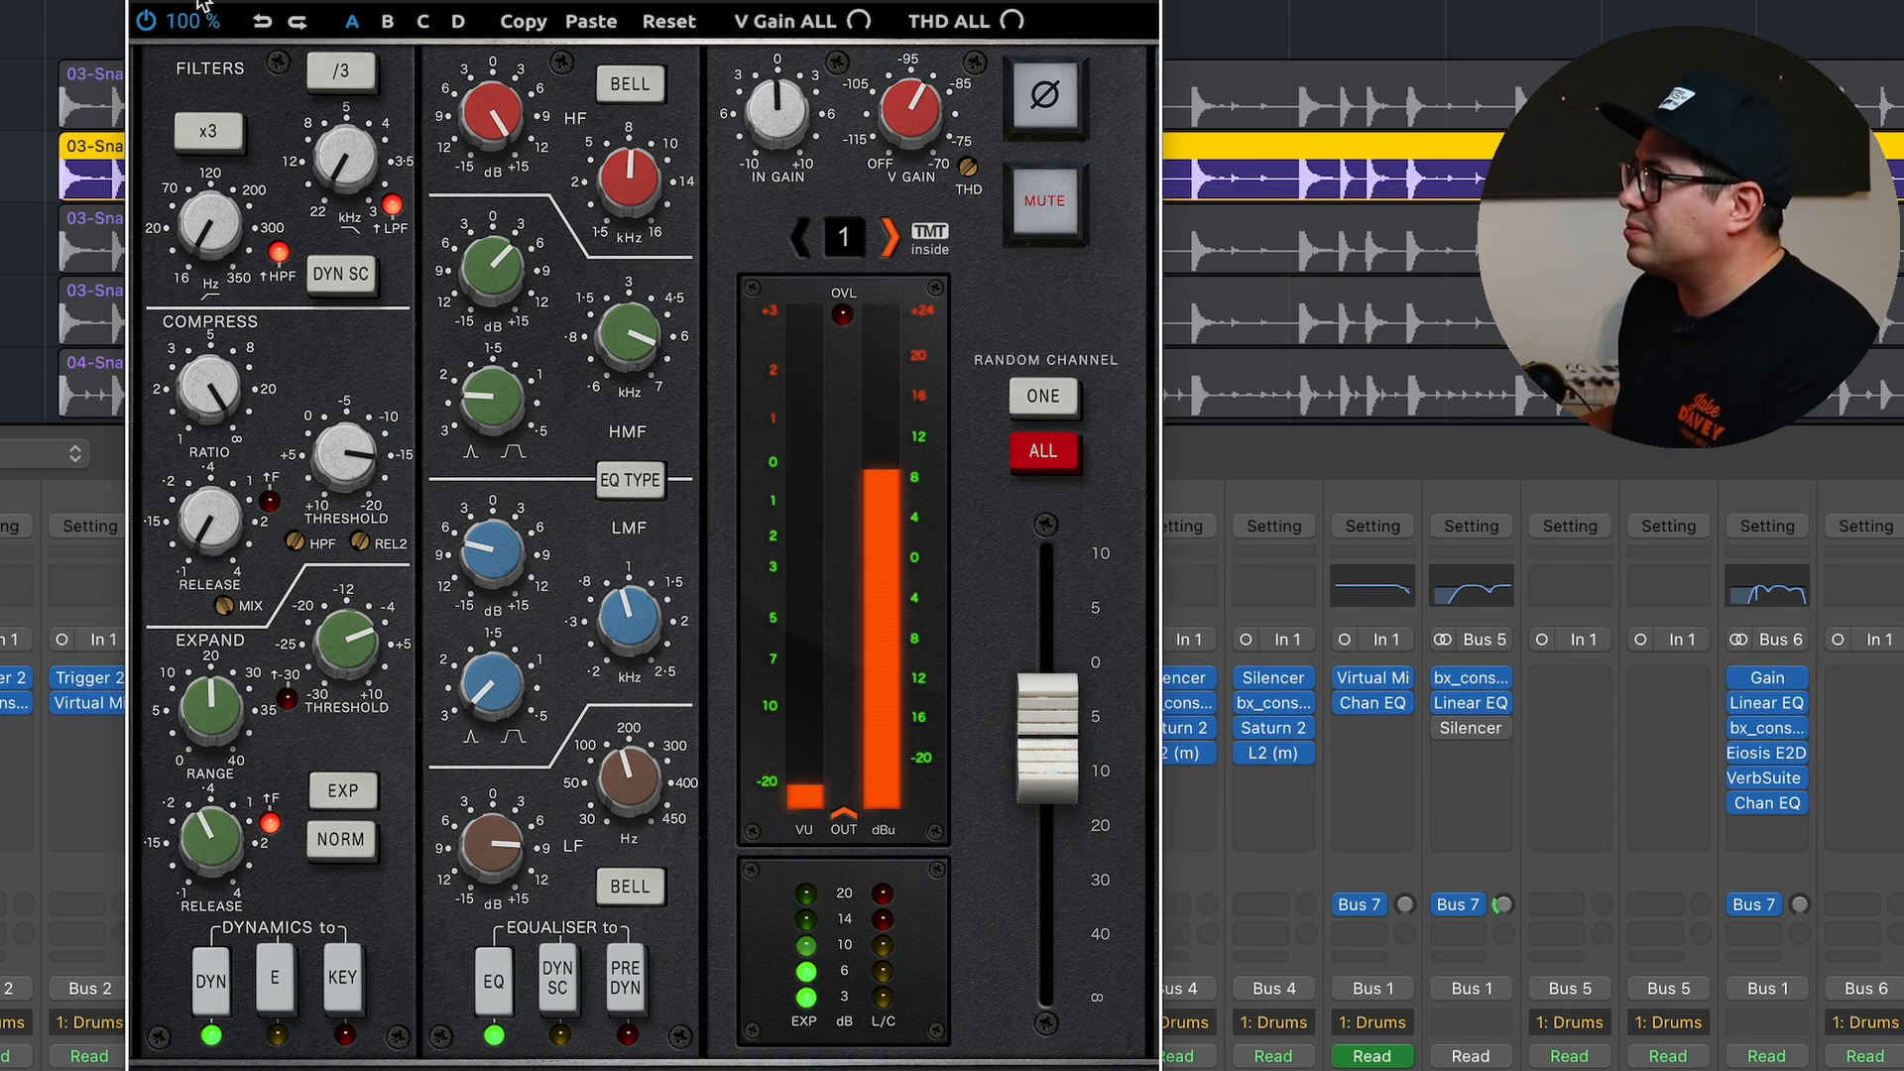
{"action": "left_click", "coordinate": [147, 20]}
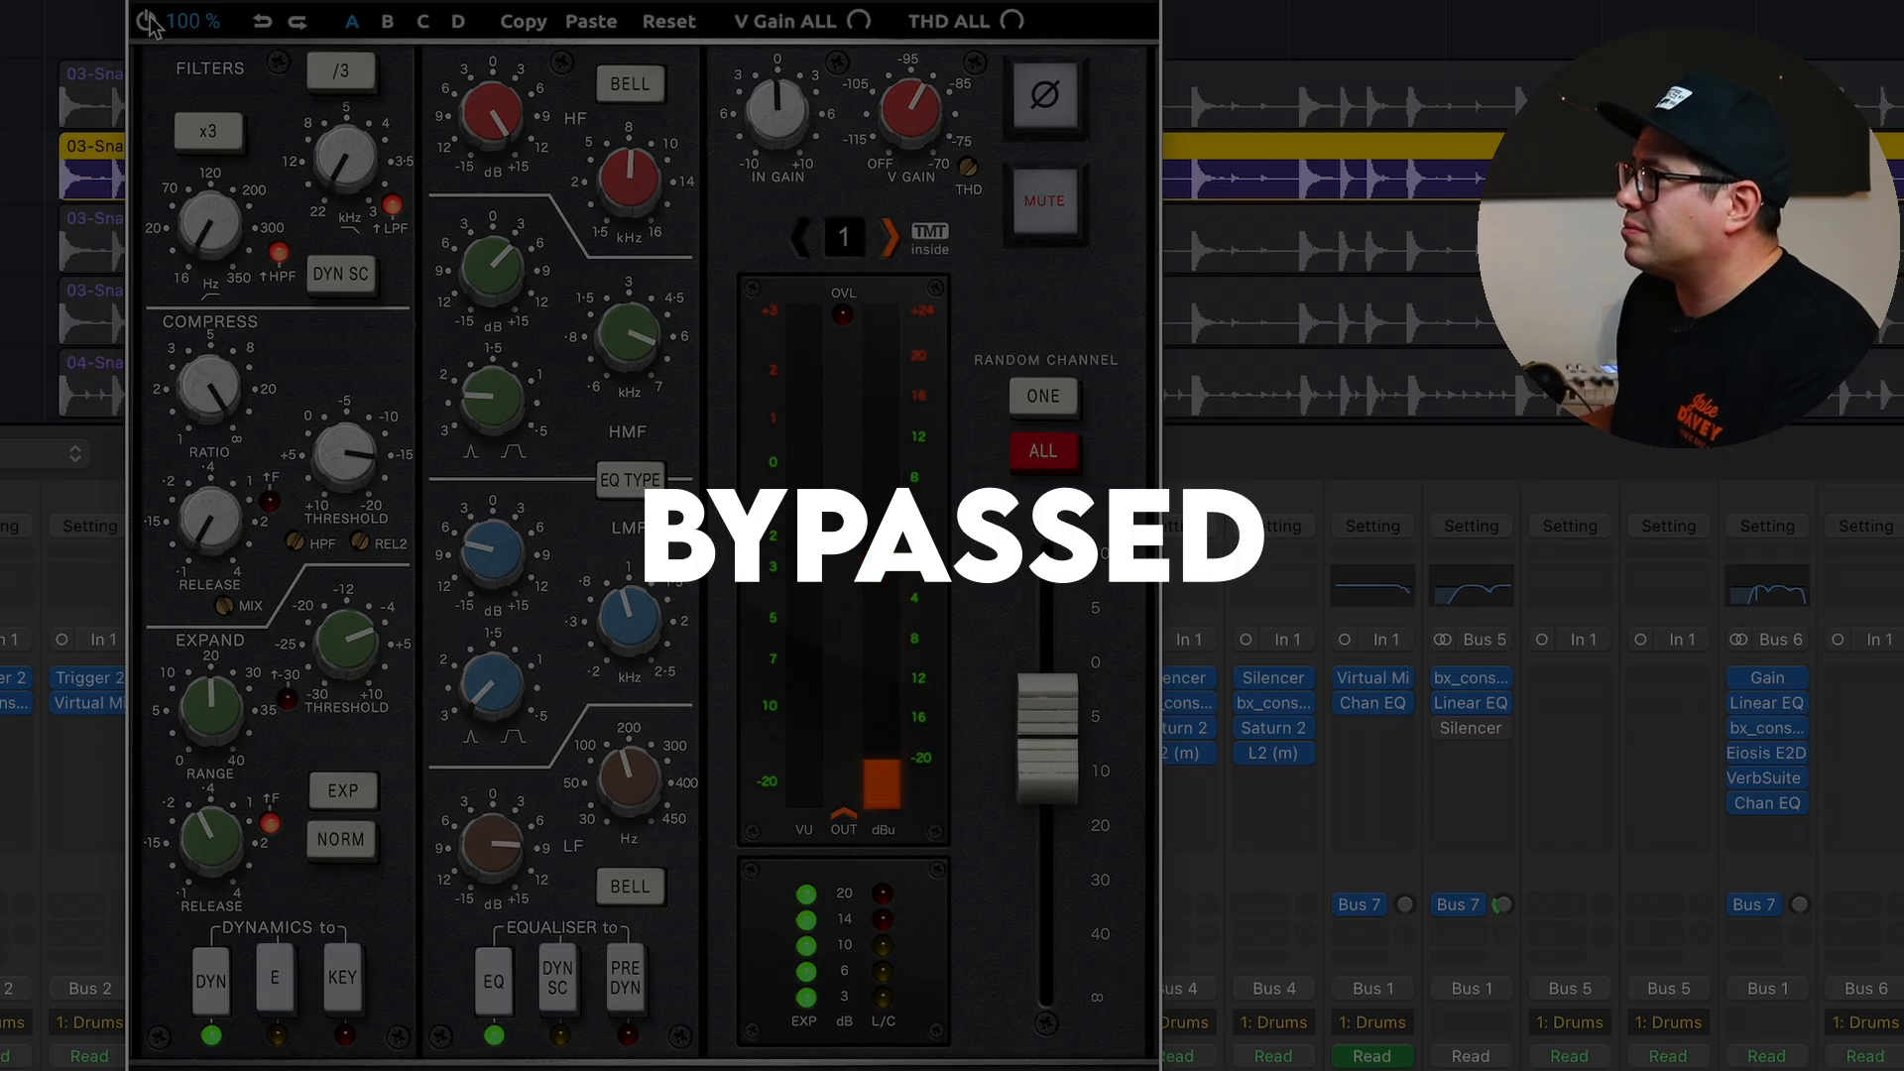
{"action": "left_click", "coordinate": [146, 20]}
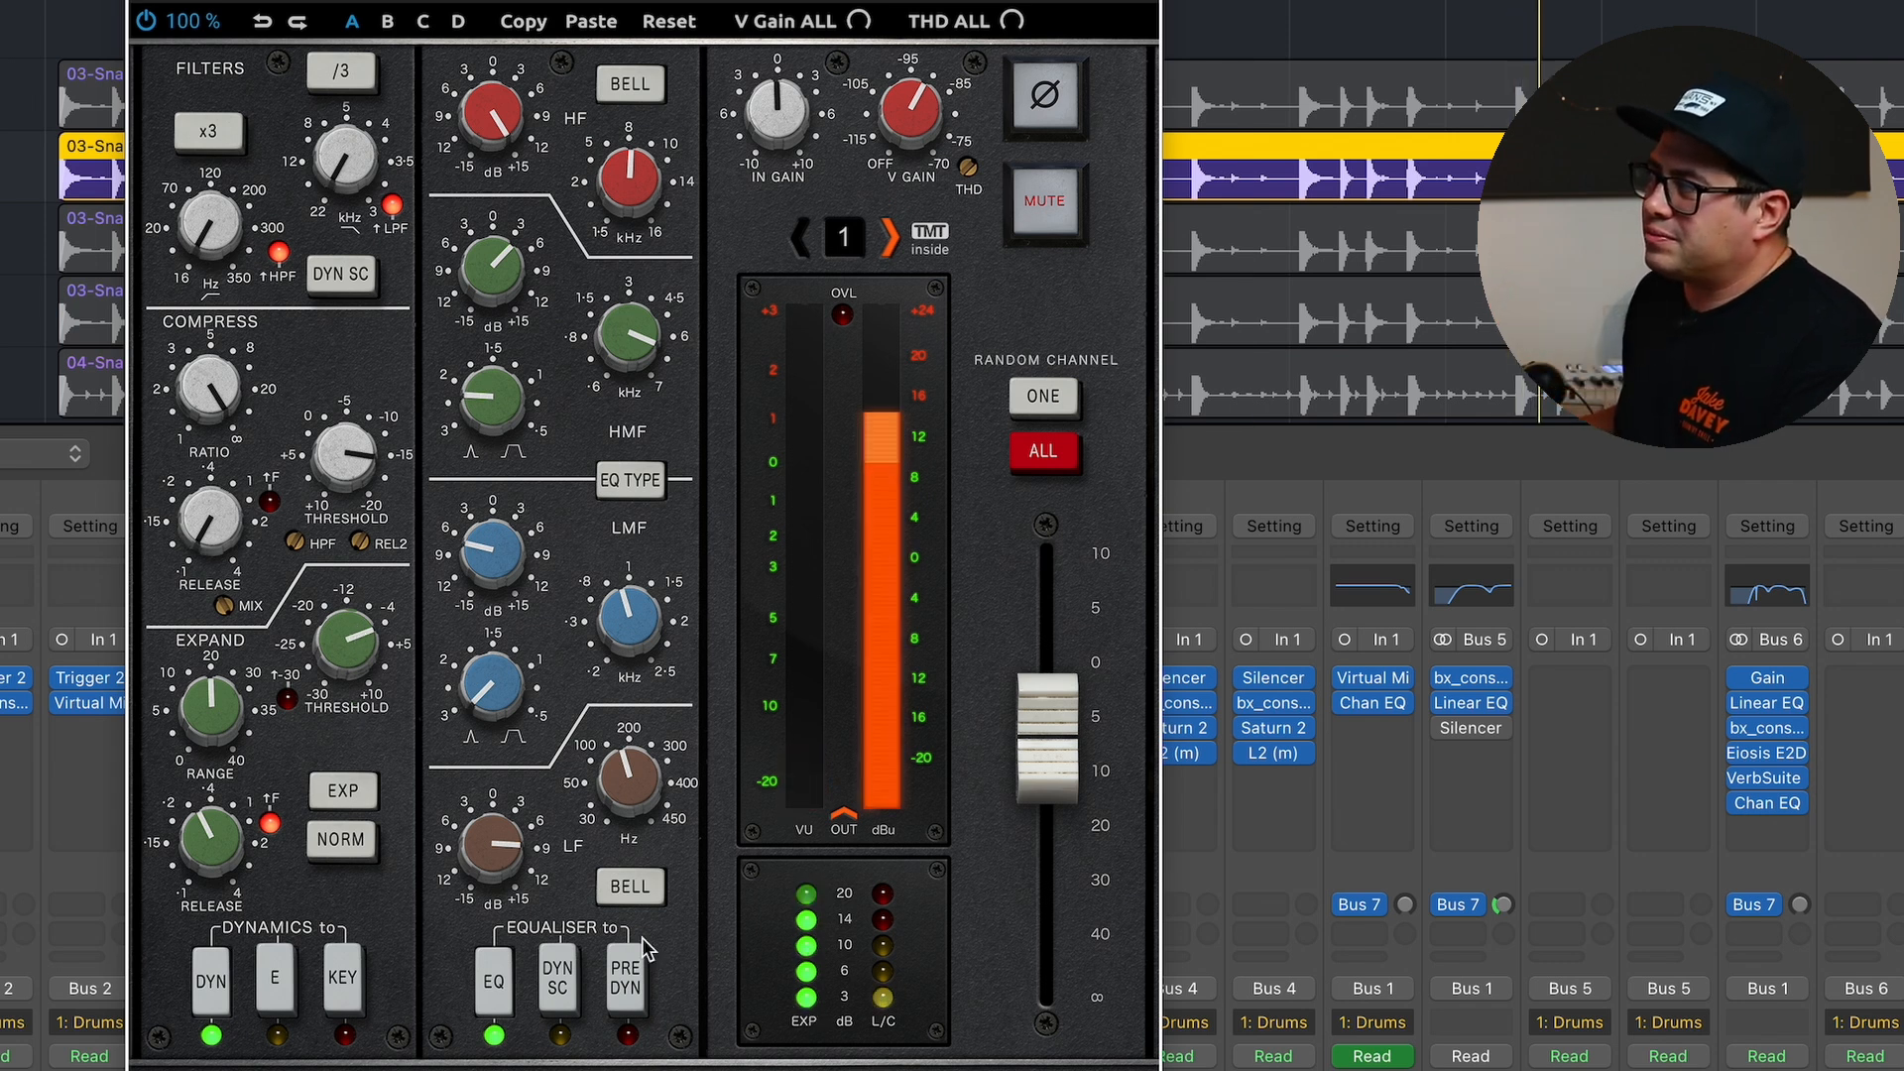
Audition the expander with its range turned down and back up, and check the compressor ratio.
{"action": "left_click_drag", "start_coordinate": [226, 716], "coordinate": [228, 742]}
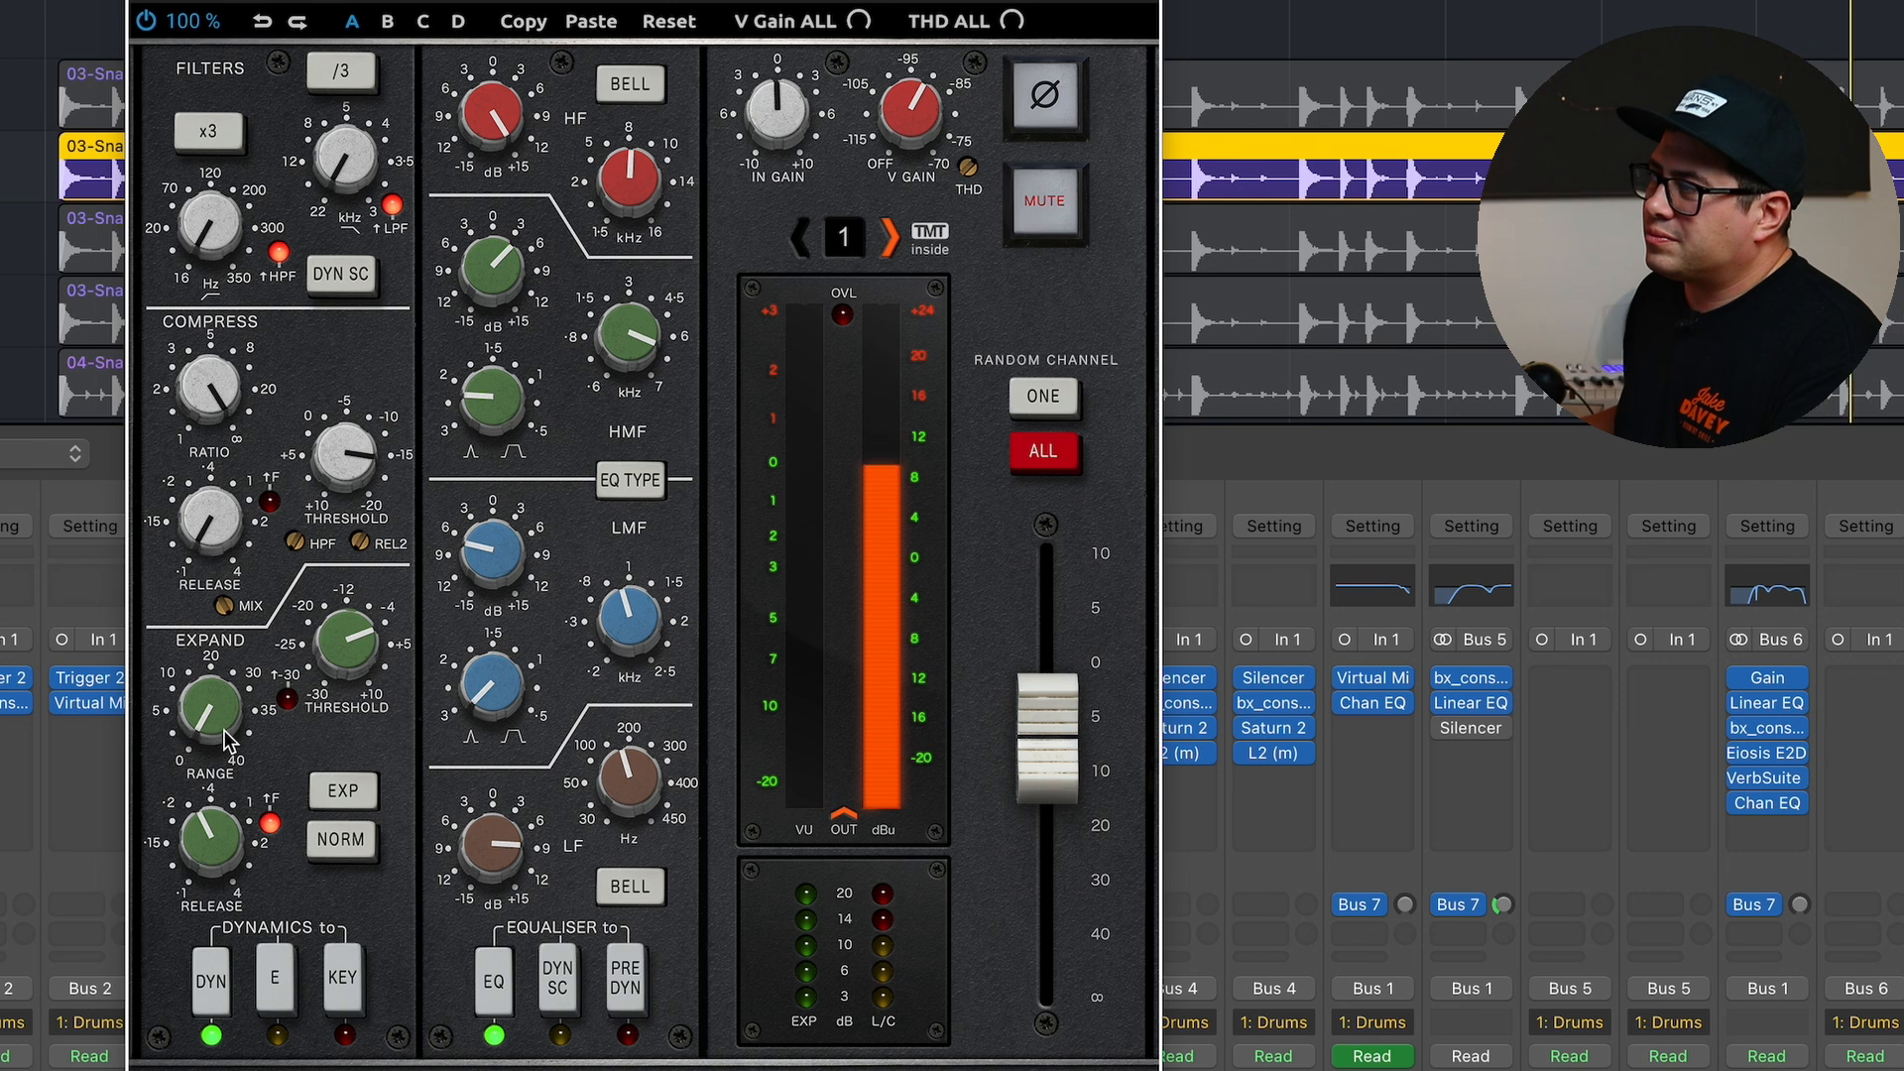
{"action": "left_click_drag", "start_coordinate": [228, 742], "coordinate": [246, 627]}
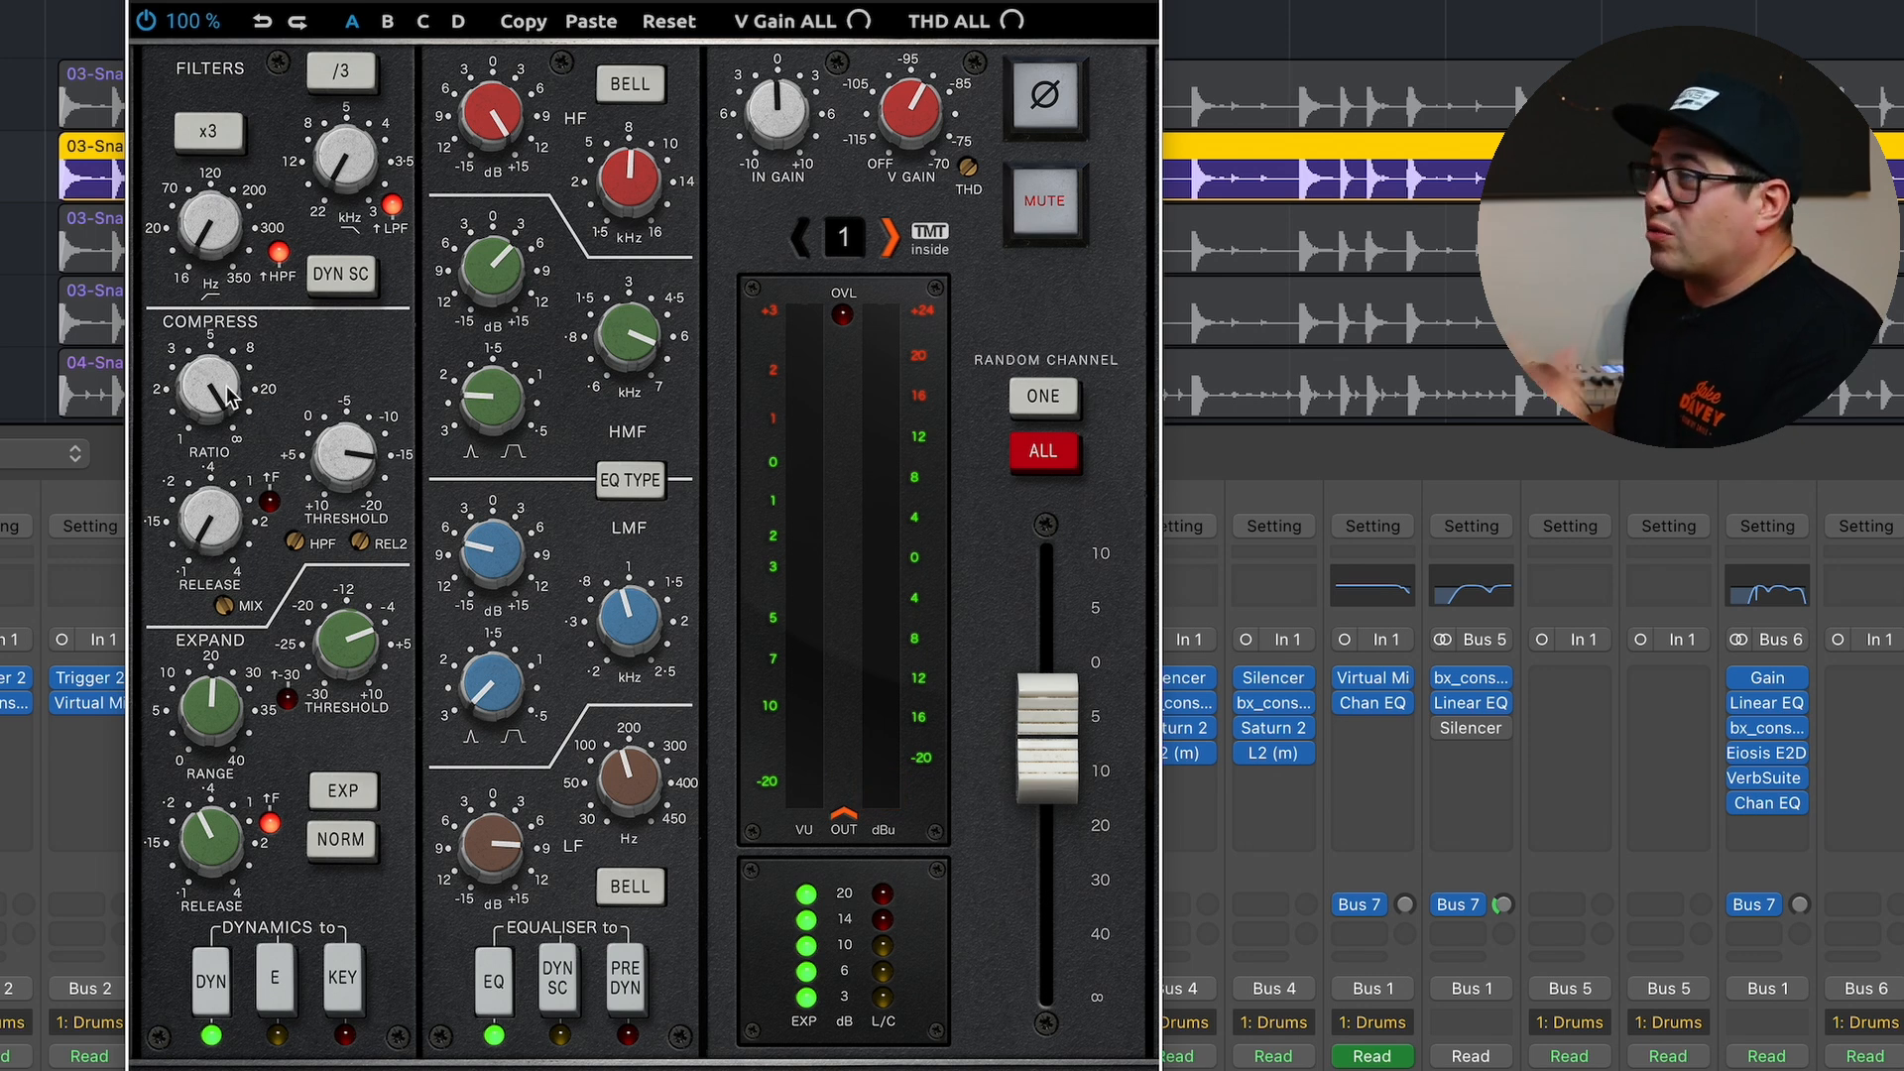
{"action": "mouse_move", "coordinate": [227, 385]}
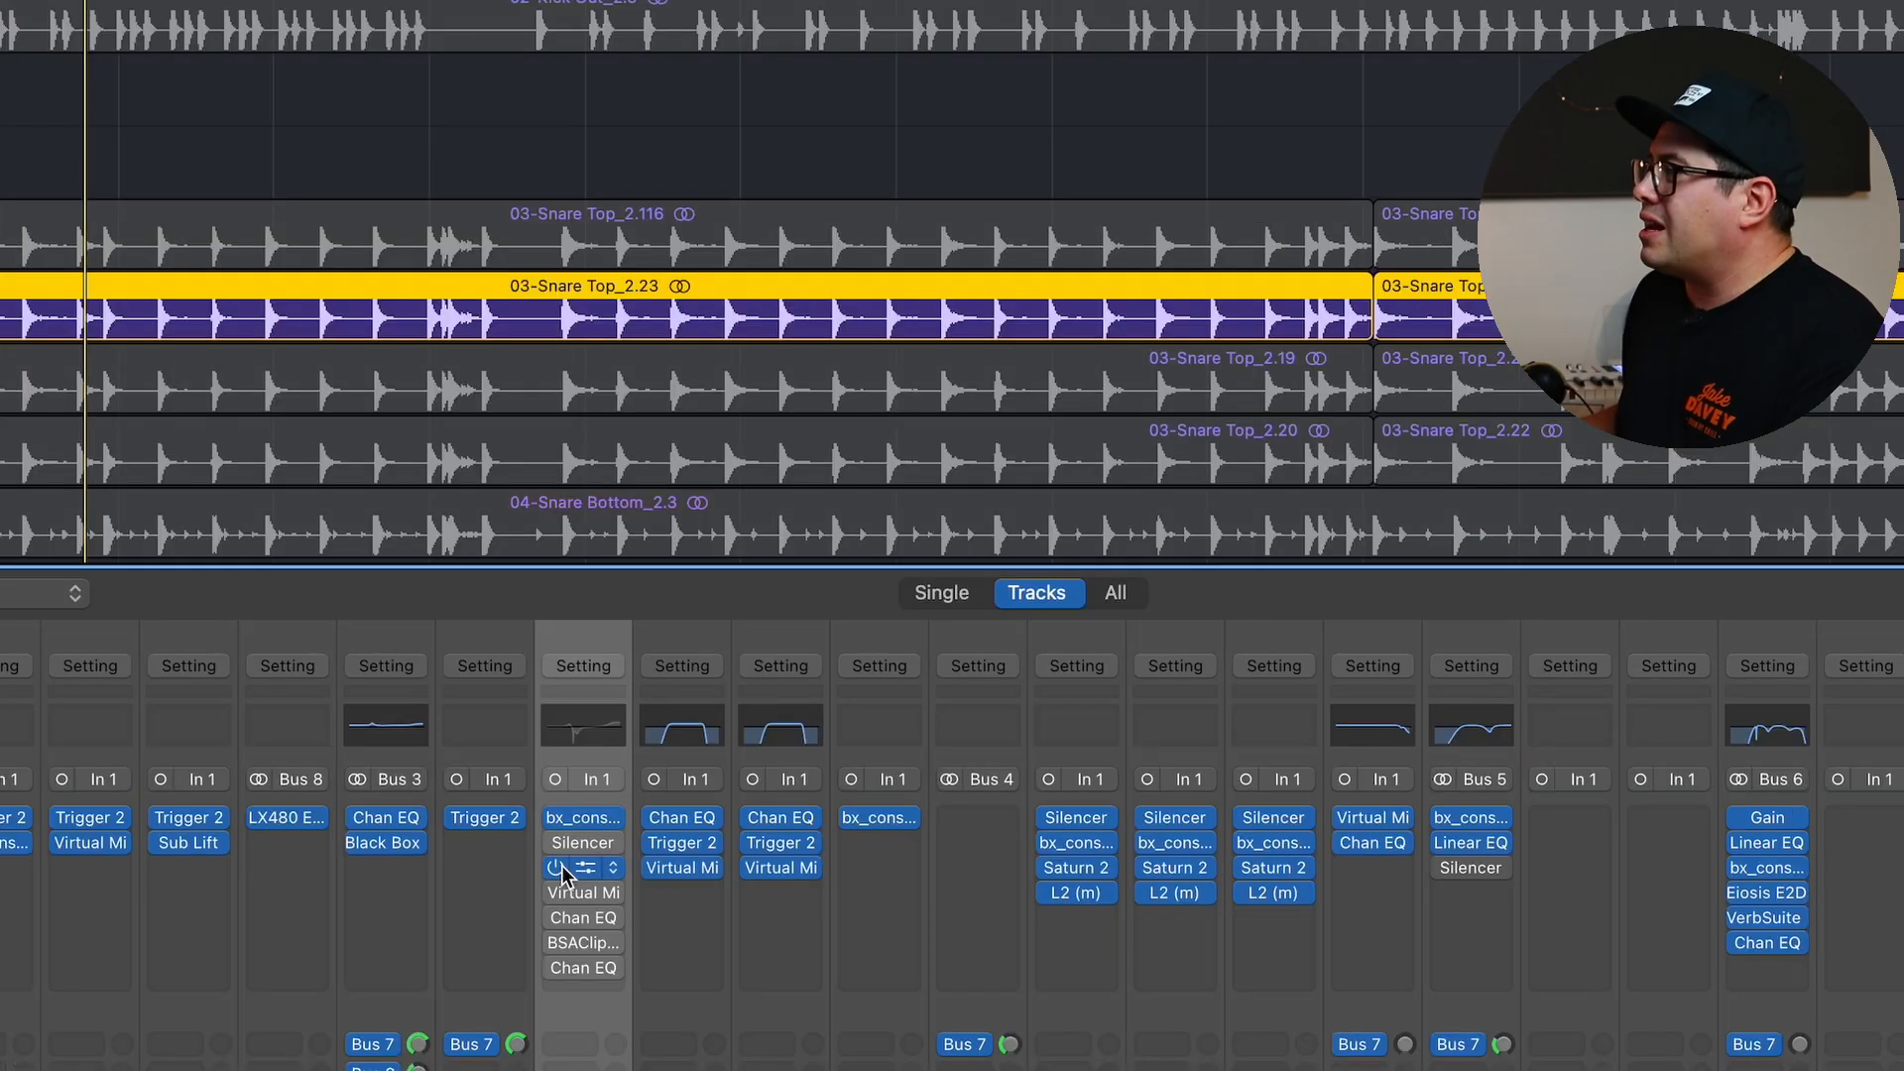
Open the snare top's FabFilter Pro-MB and inspect the high band's attack and release settings.
{"action": "left_click", "coordinate": [593, 866]}
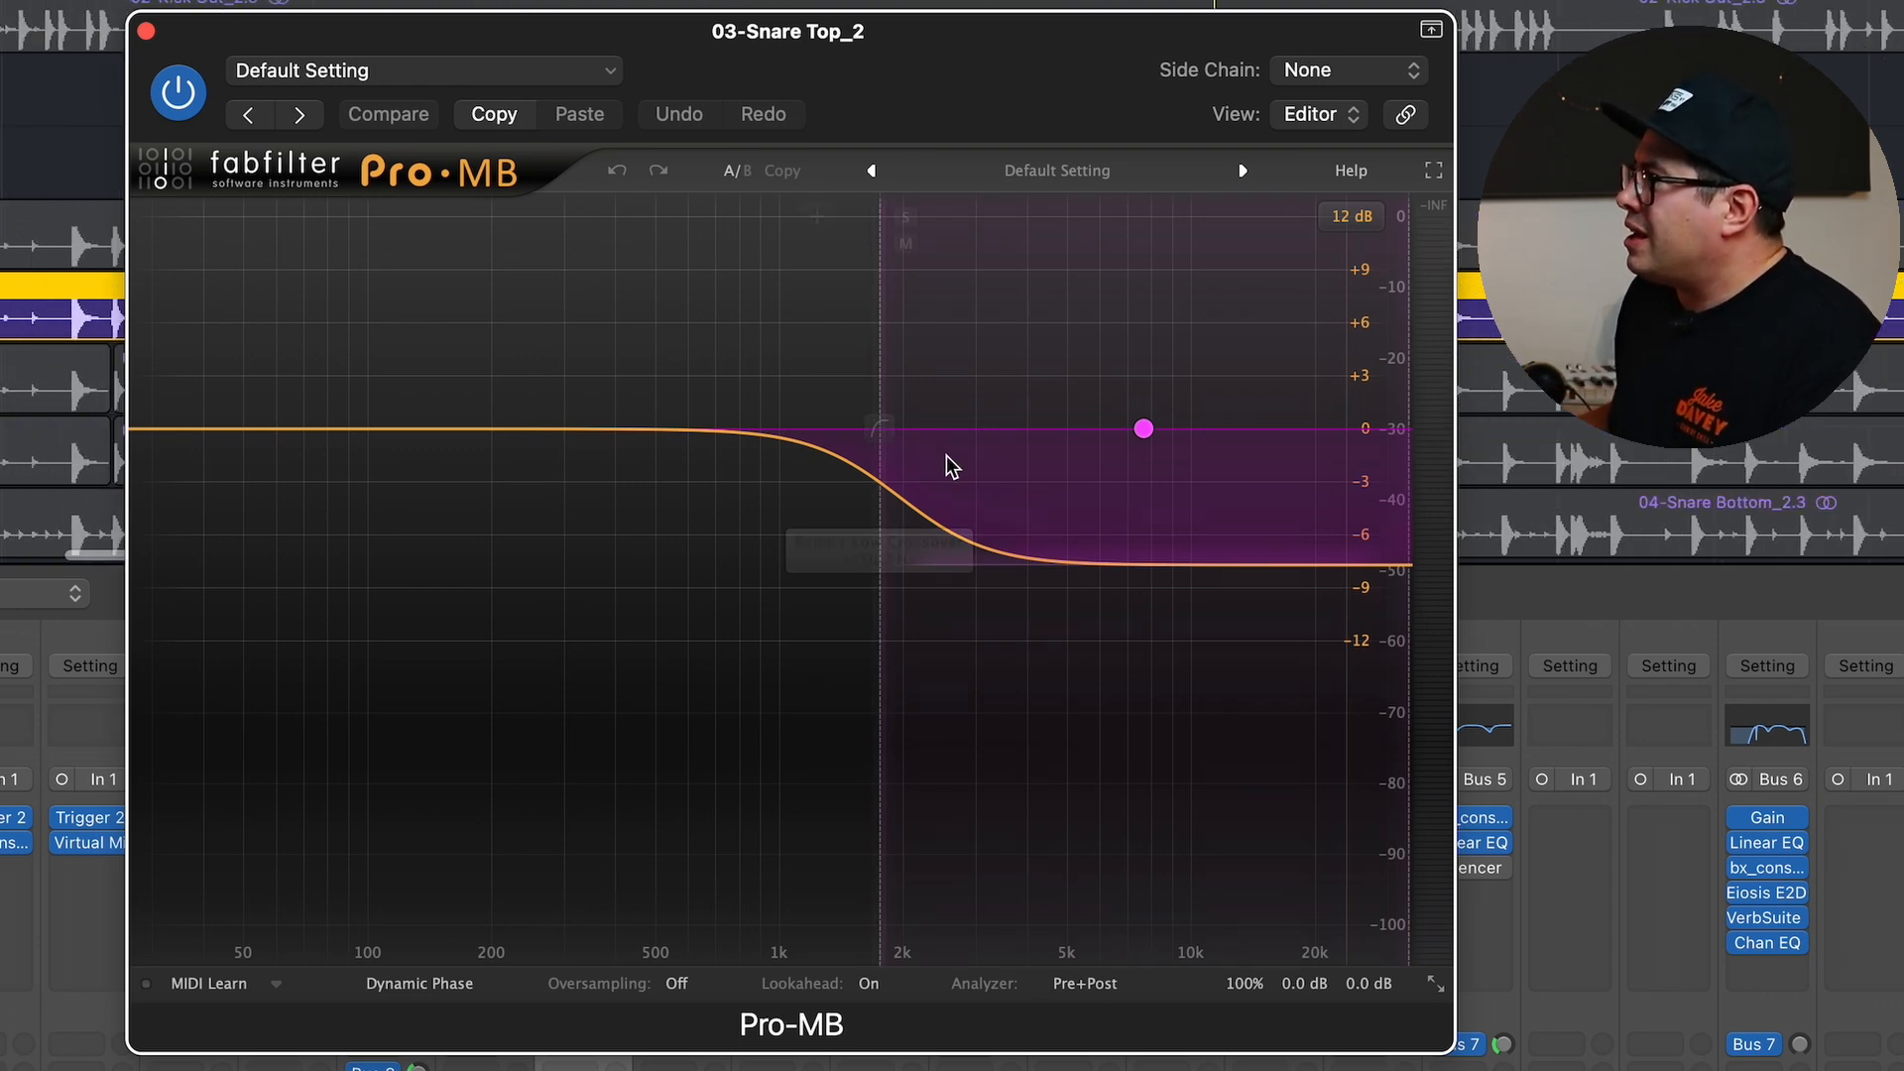
{"action": "left_click", "coordinate": [1087, 501]}
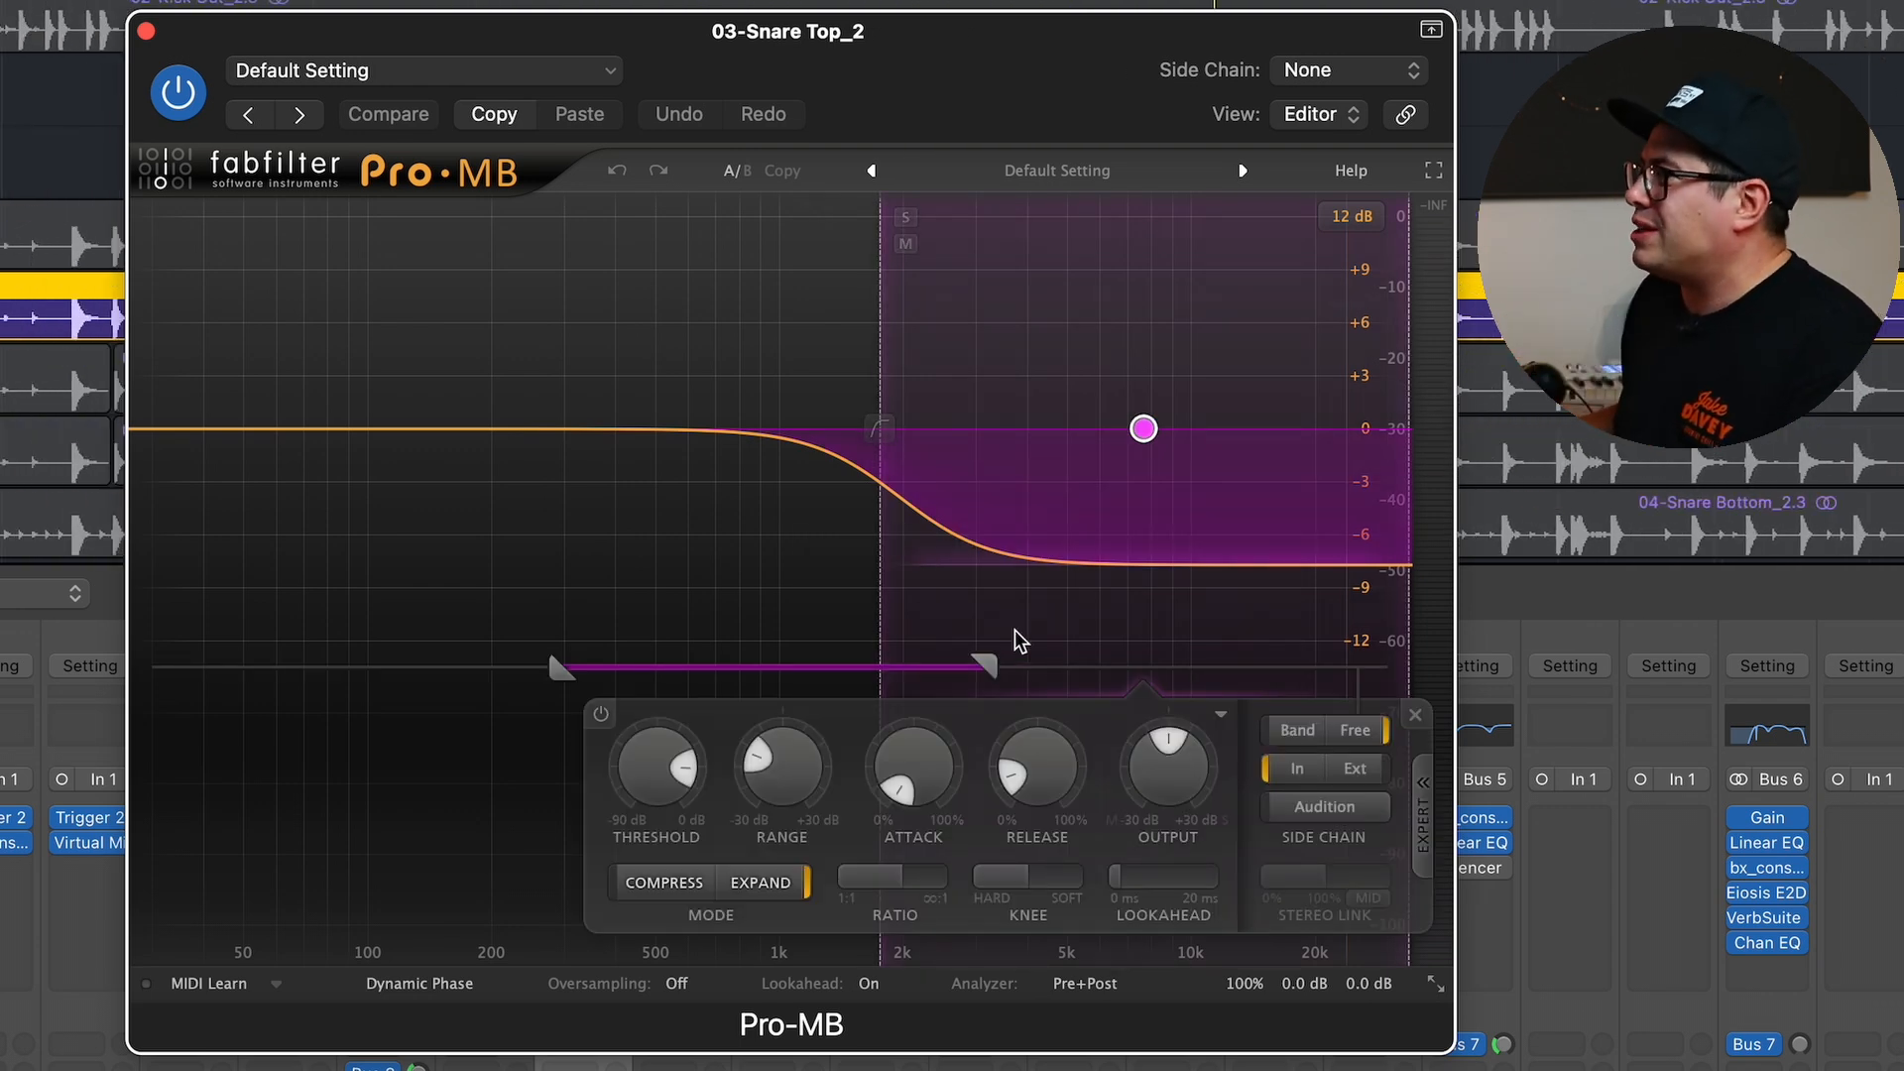
{"action": "left_click_drag", "start_coordinate": [908, 755], "coordinate": [906, 765]}
{"action": "mouse_move", "coordinate": [1024, 790]}
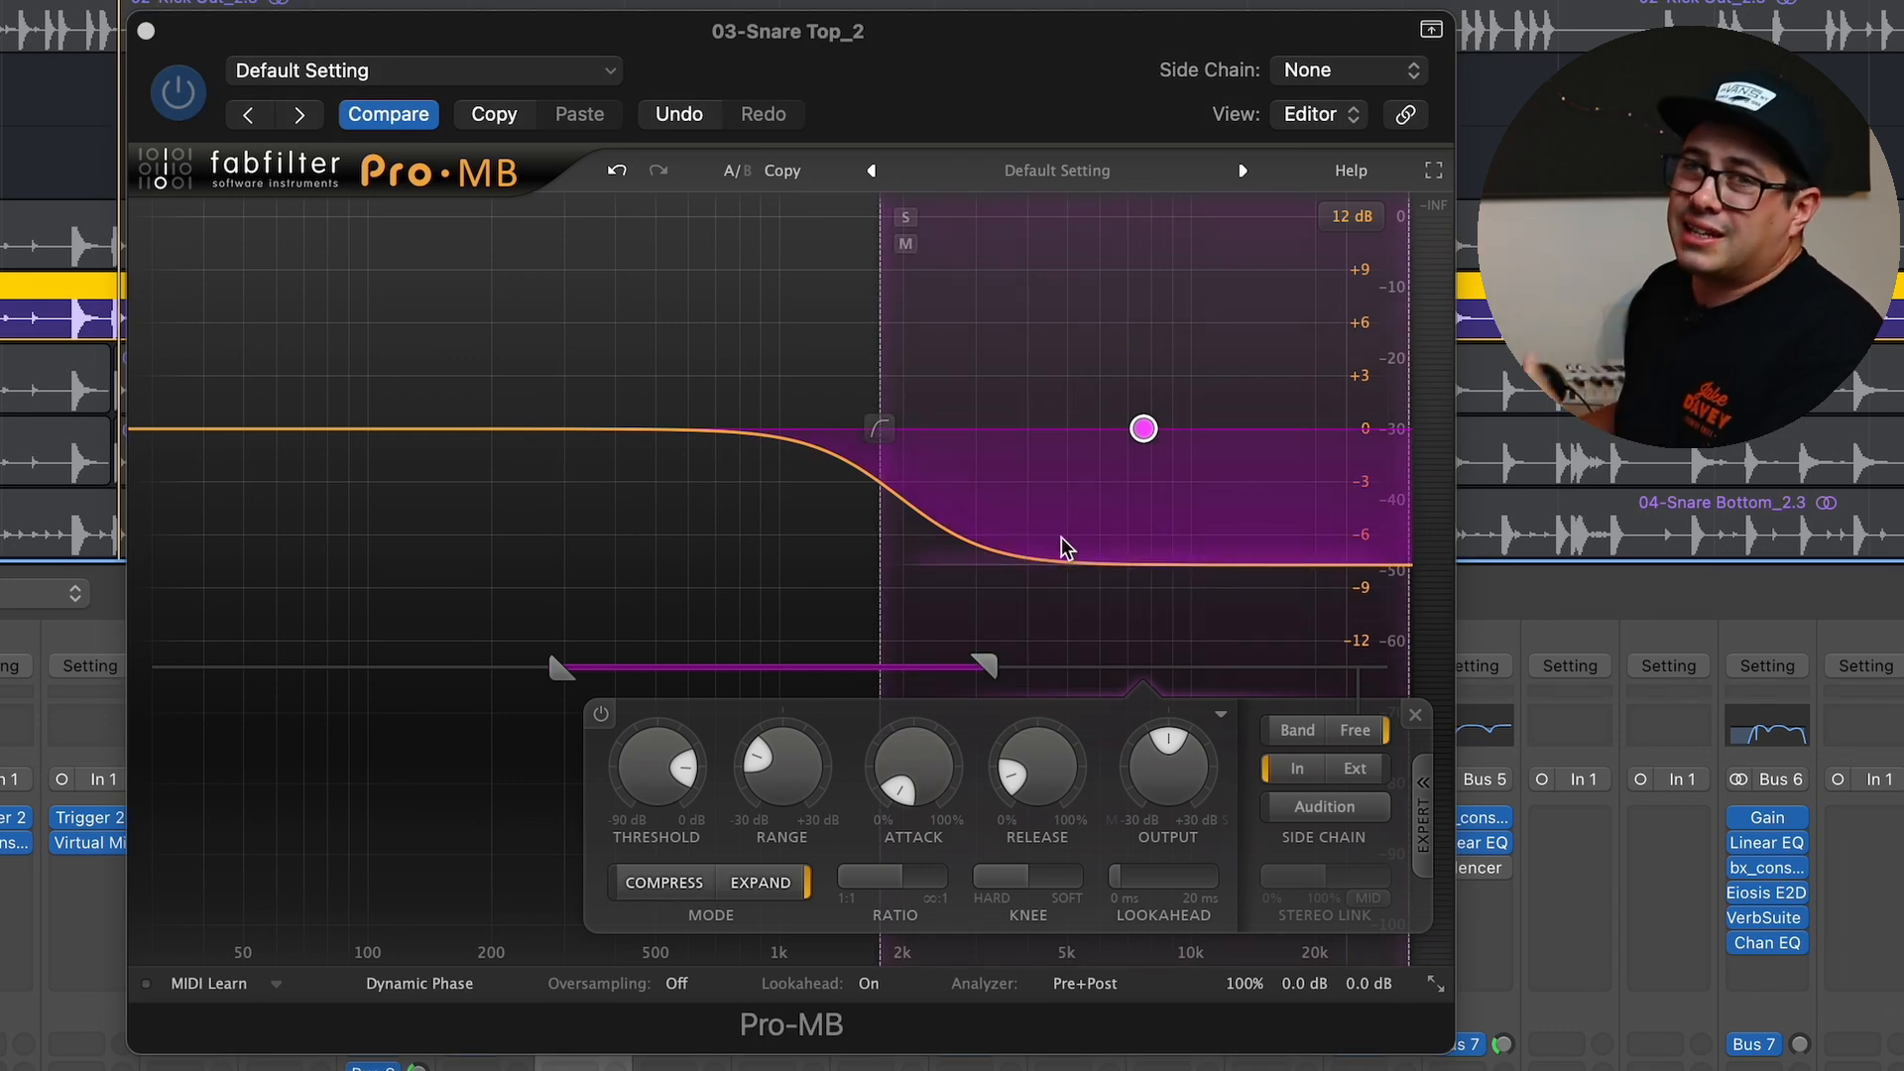
Compare the snare top with Pro-MB bypassed and active during playback, and close the plug-in.
{"action": "key", "text": "space"}
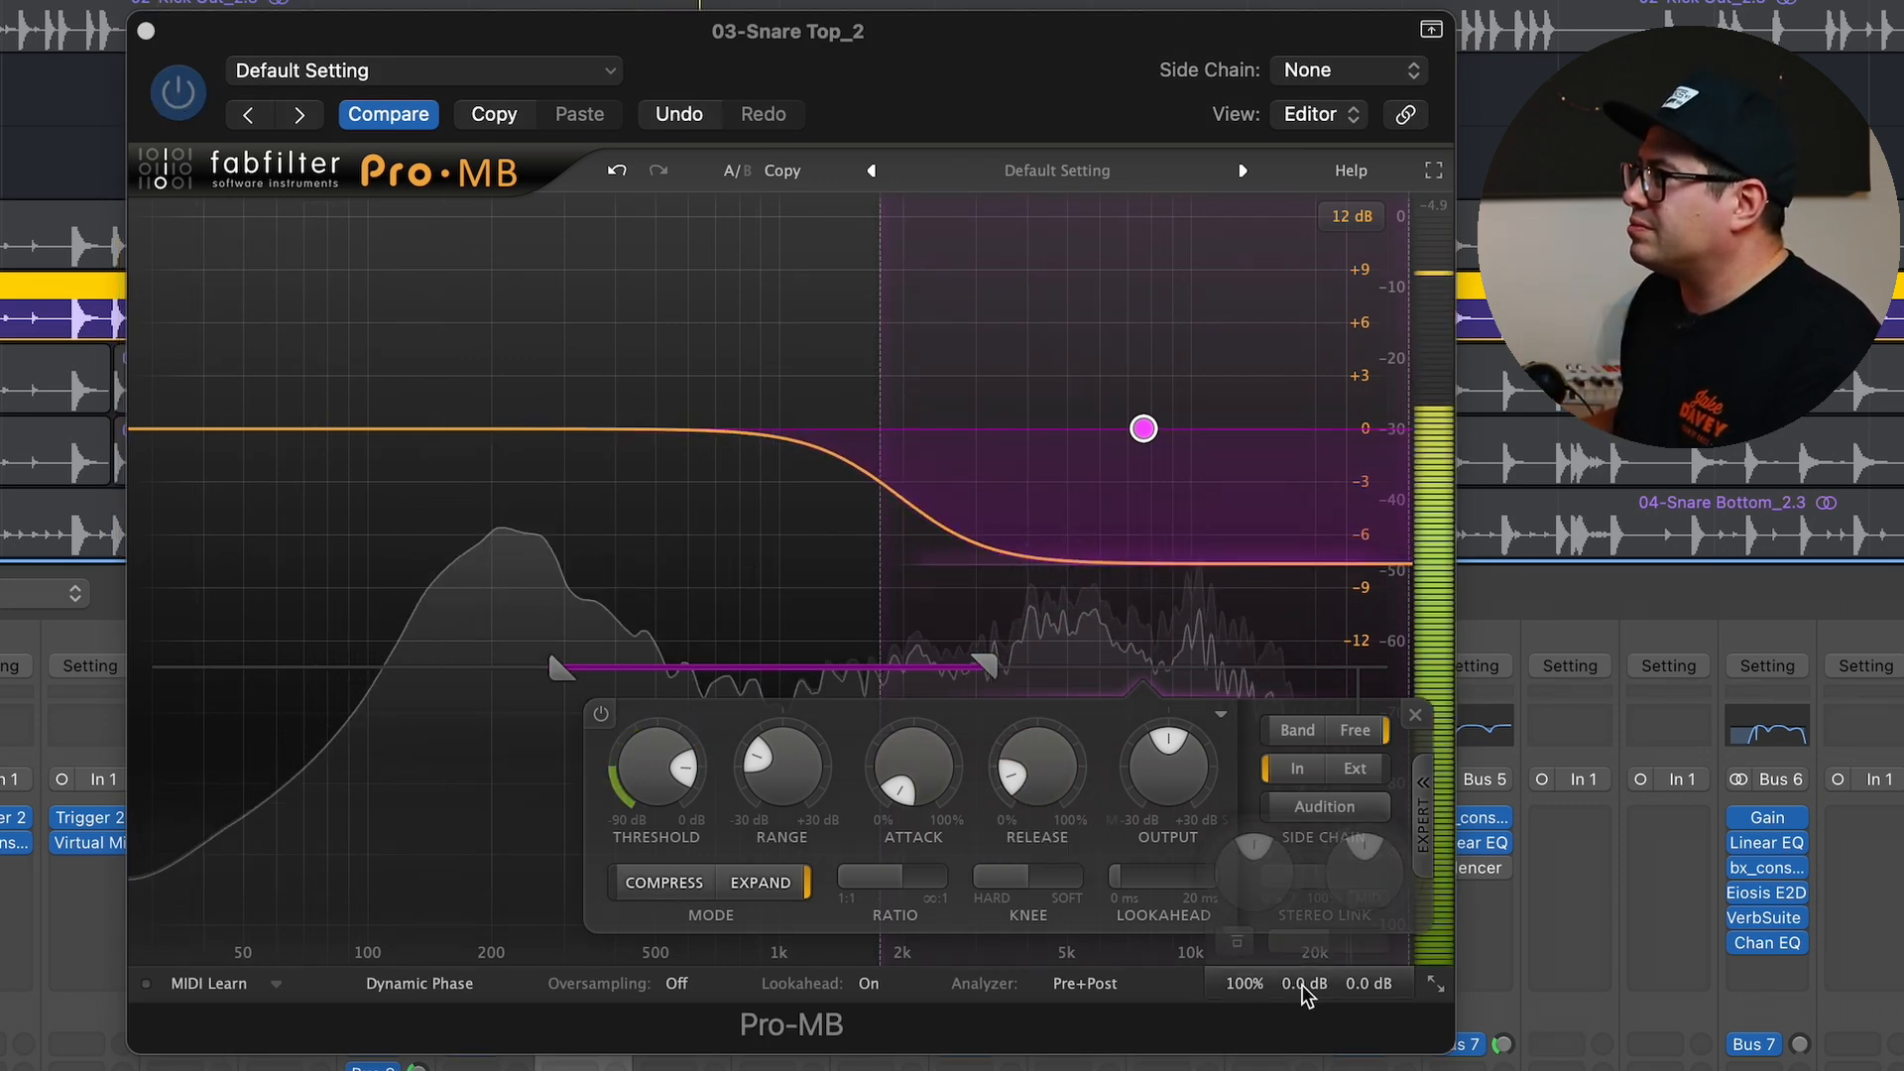
{"action": "left_click", "coordinate": [1237, 941]}
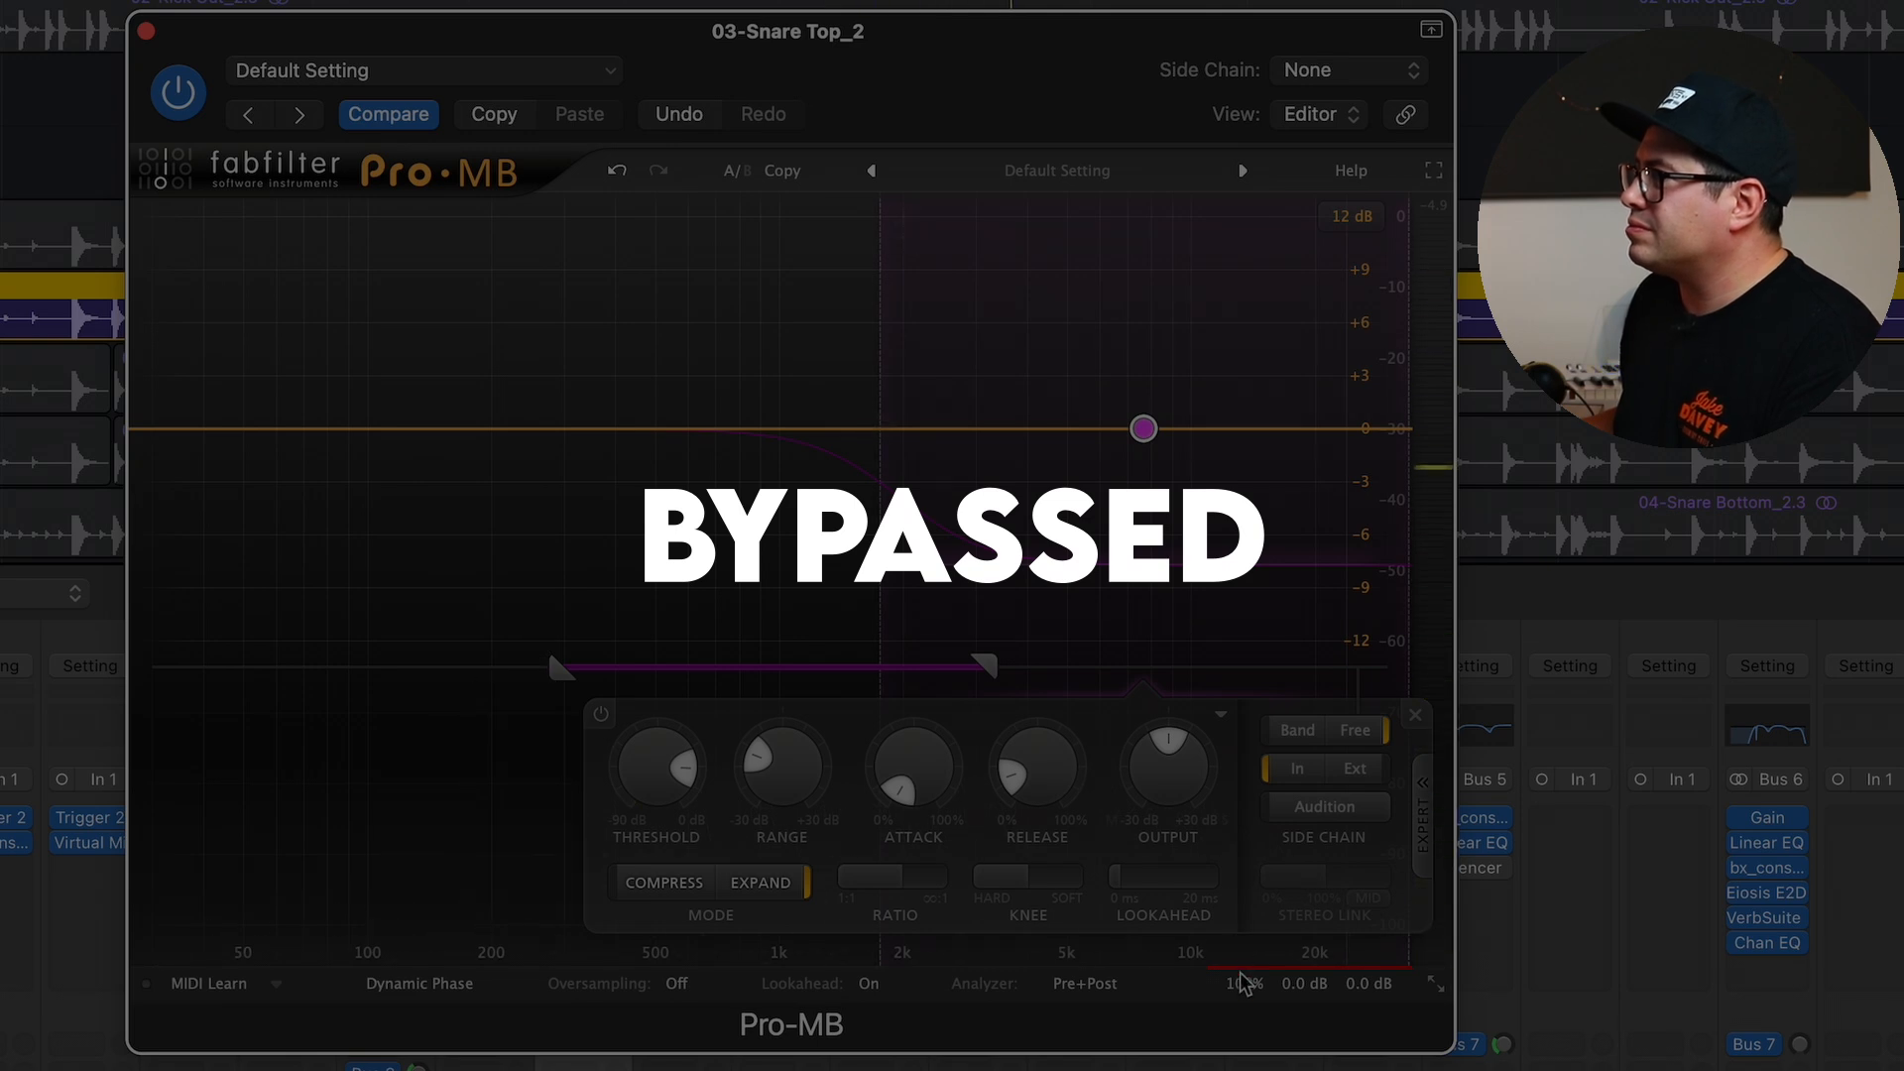
{"action": "mouse_move", "coordinate": [1244, 977]}
{"action": "left_click", "coordinate": [1237, 941]}
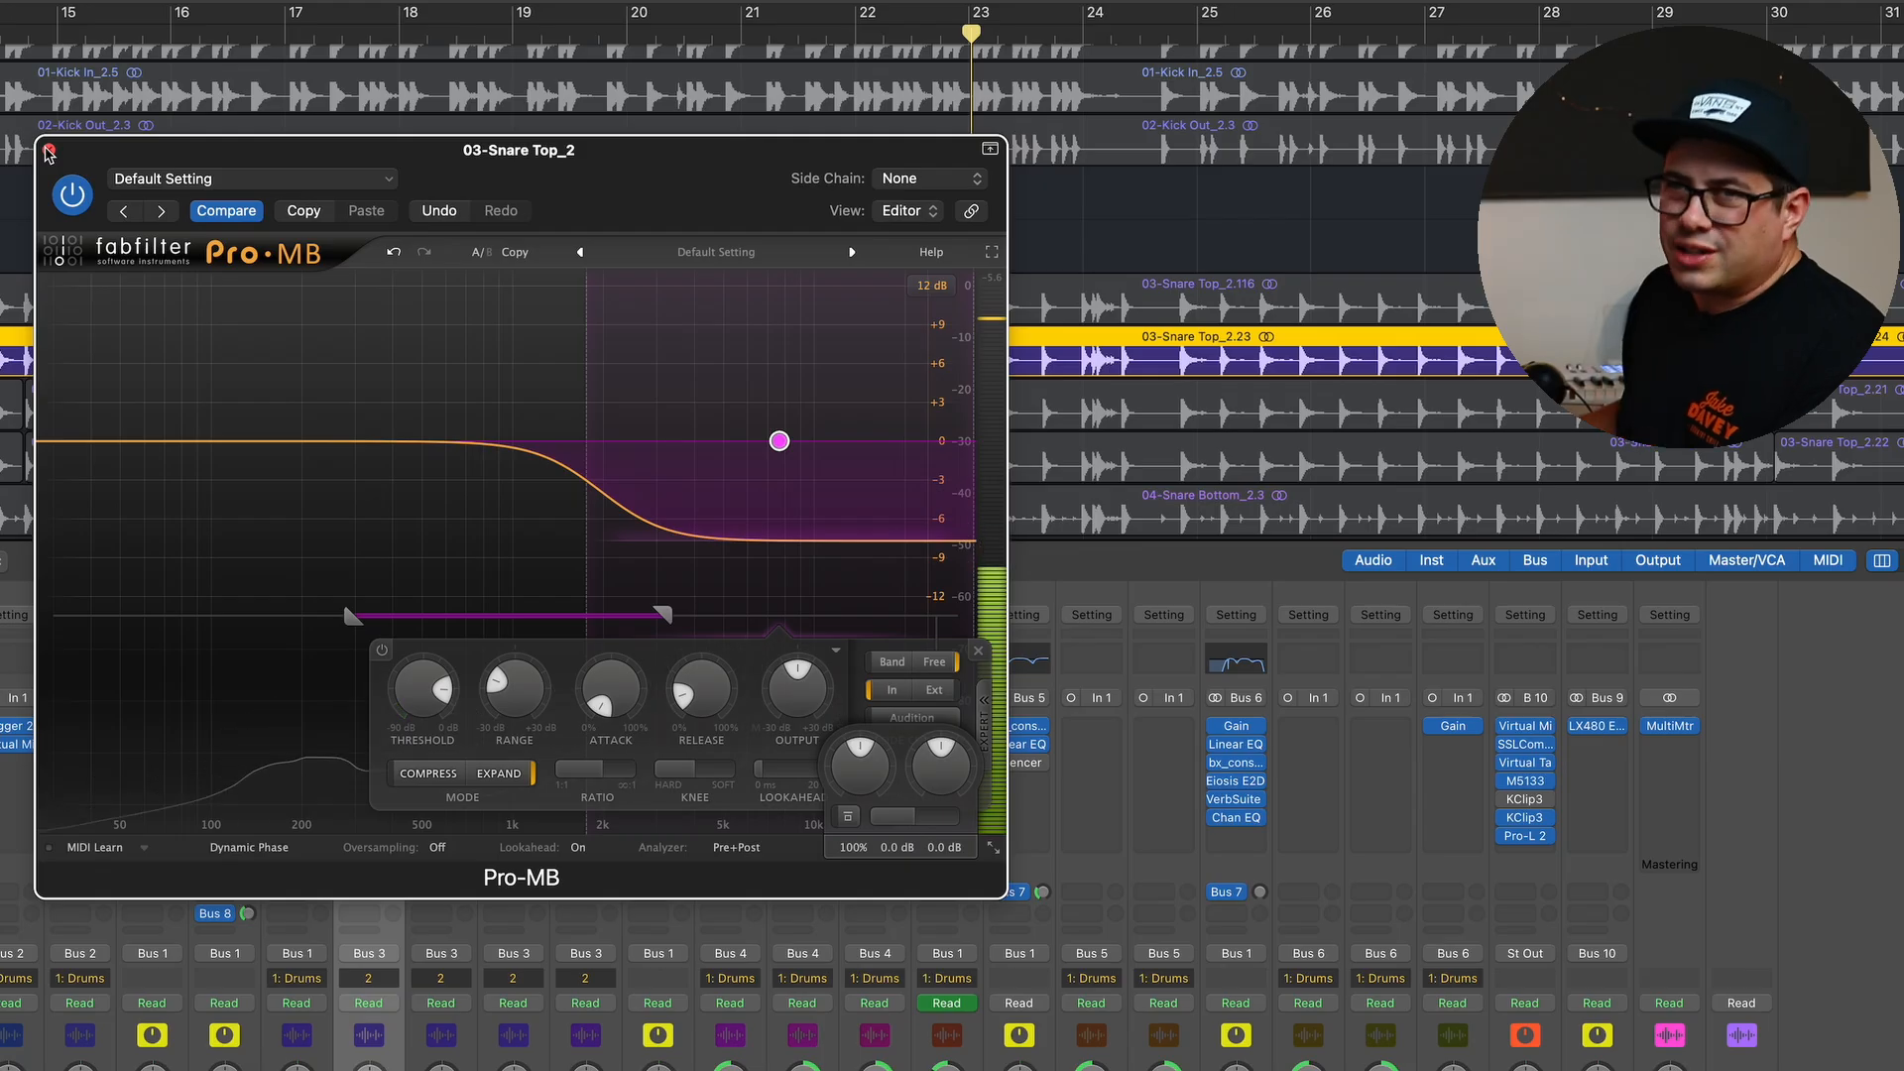
{"action": "left_click", "coordinate": [48, 152]}
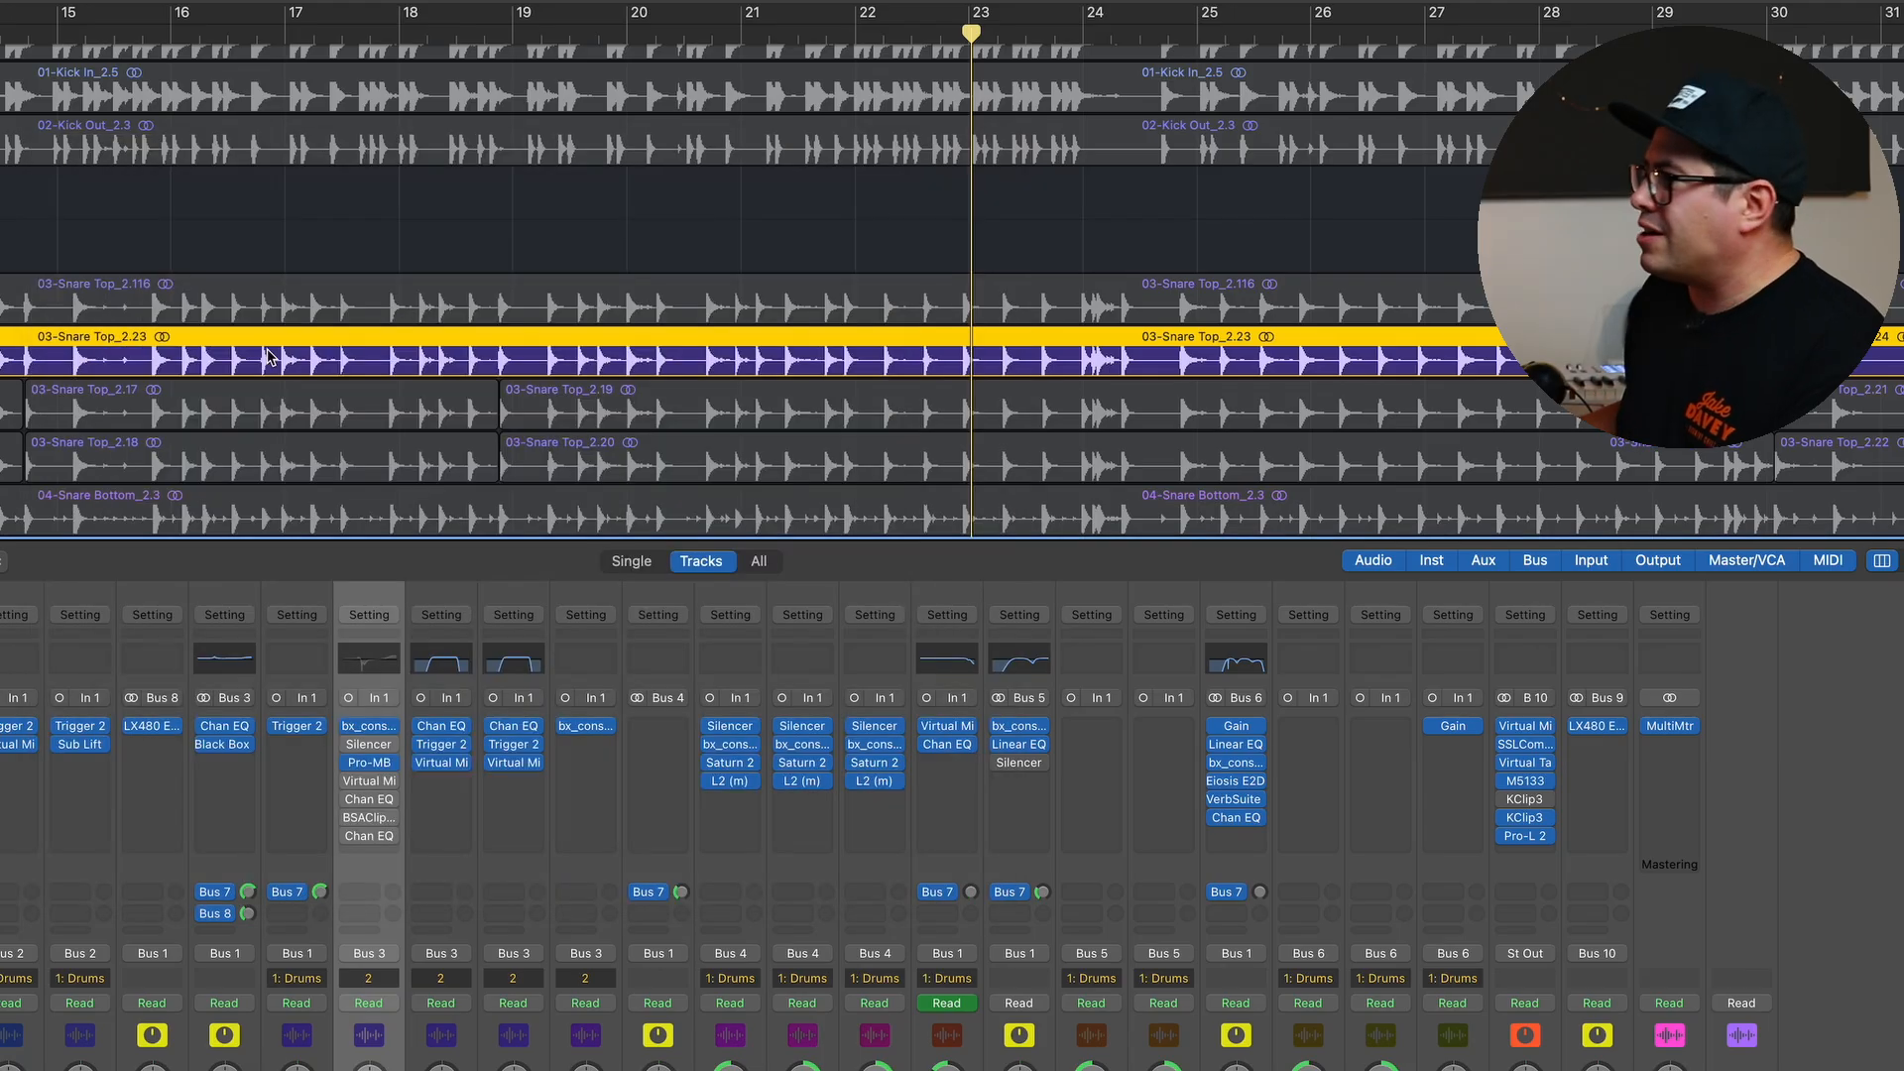
Activate the snare top's Virtual Mix Rack and examine the HF, LMF and LF settings of its FG-S equaliser.
{"action": "left_click", "coordinate": [369, 780]}
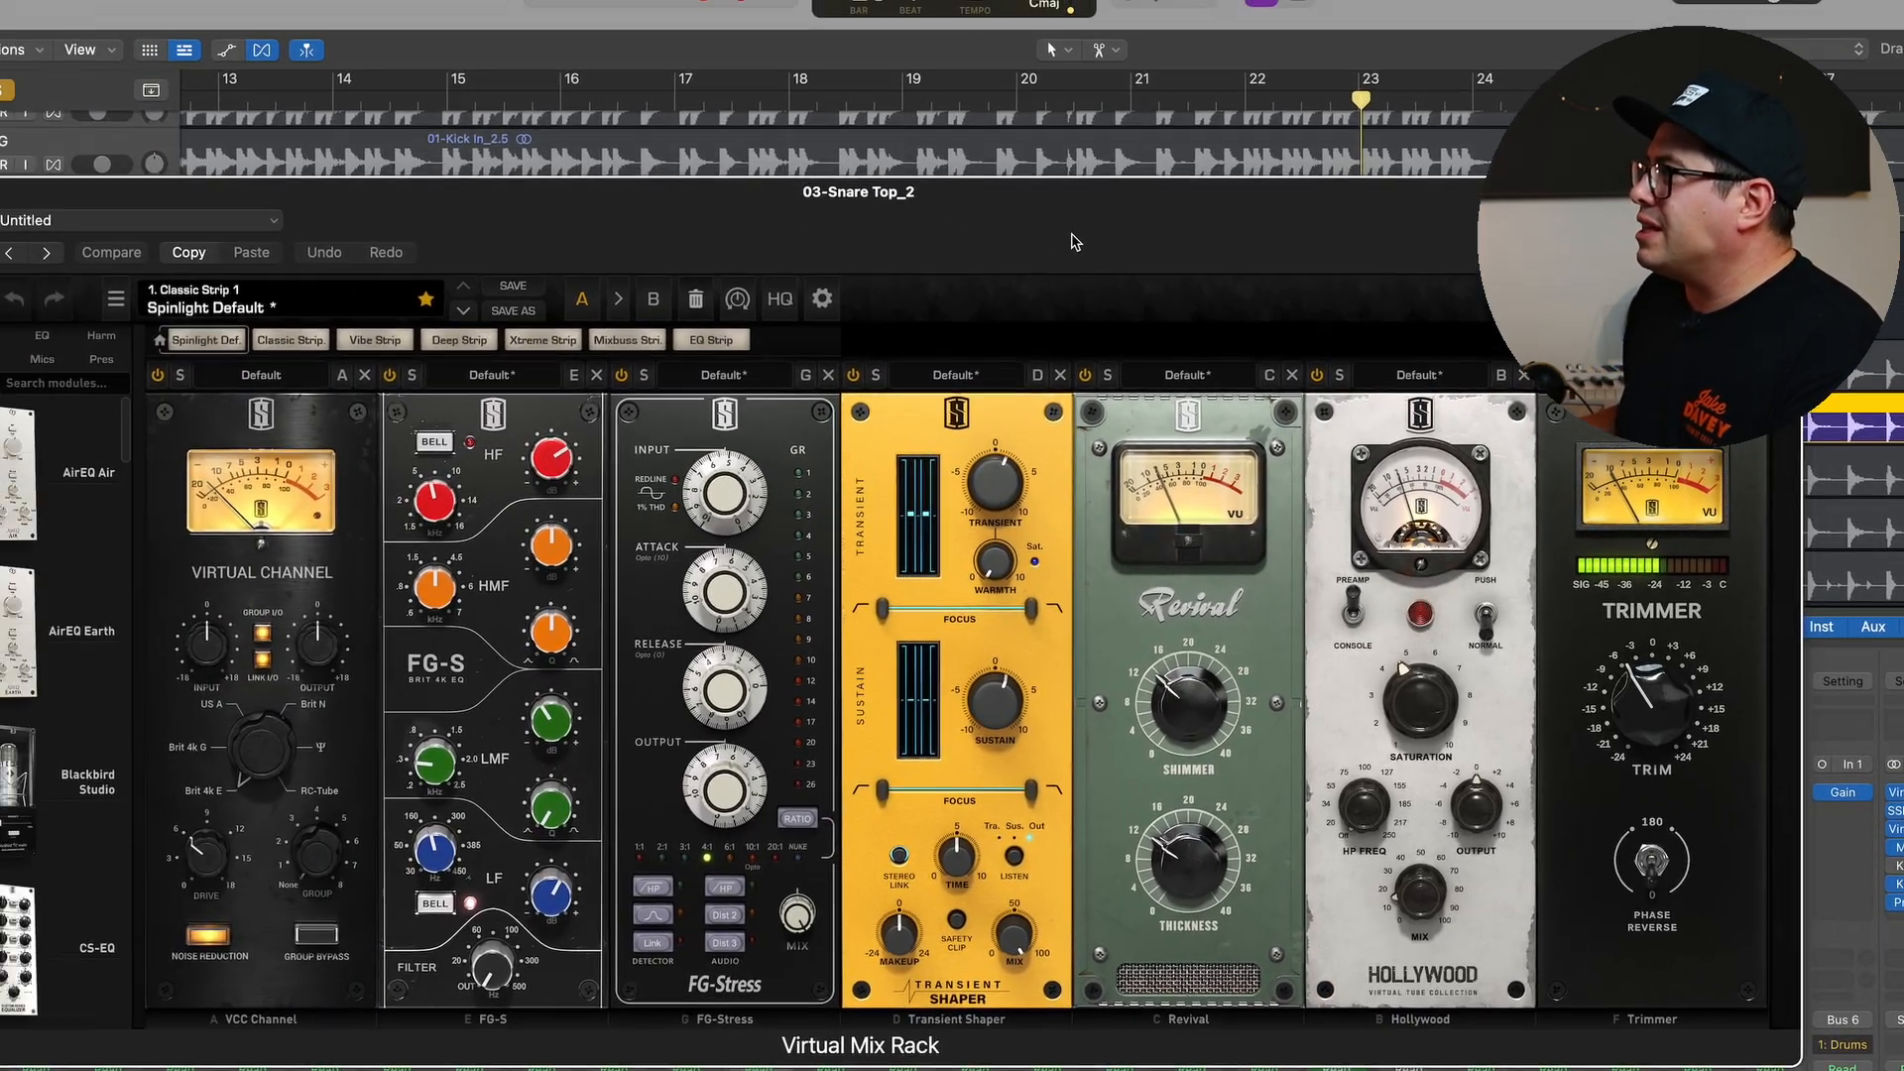
{"action": "mouse_move", "coordinate": [436, 498]}
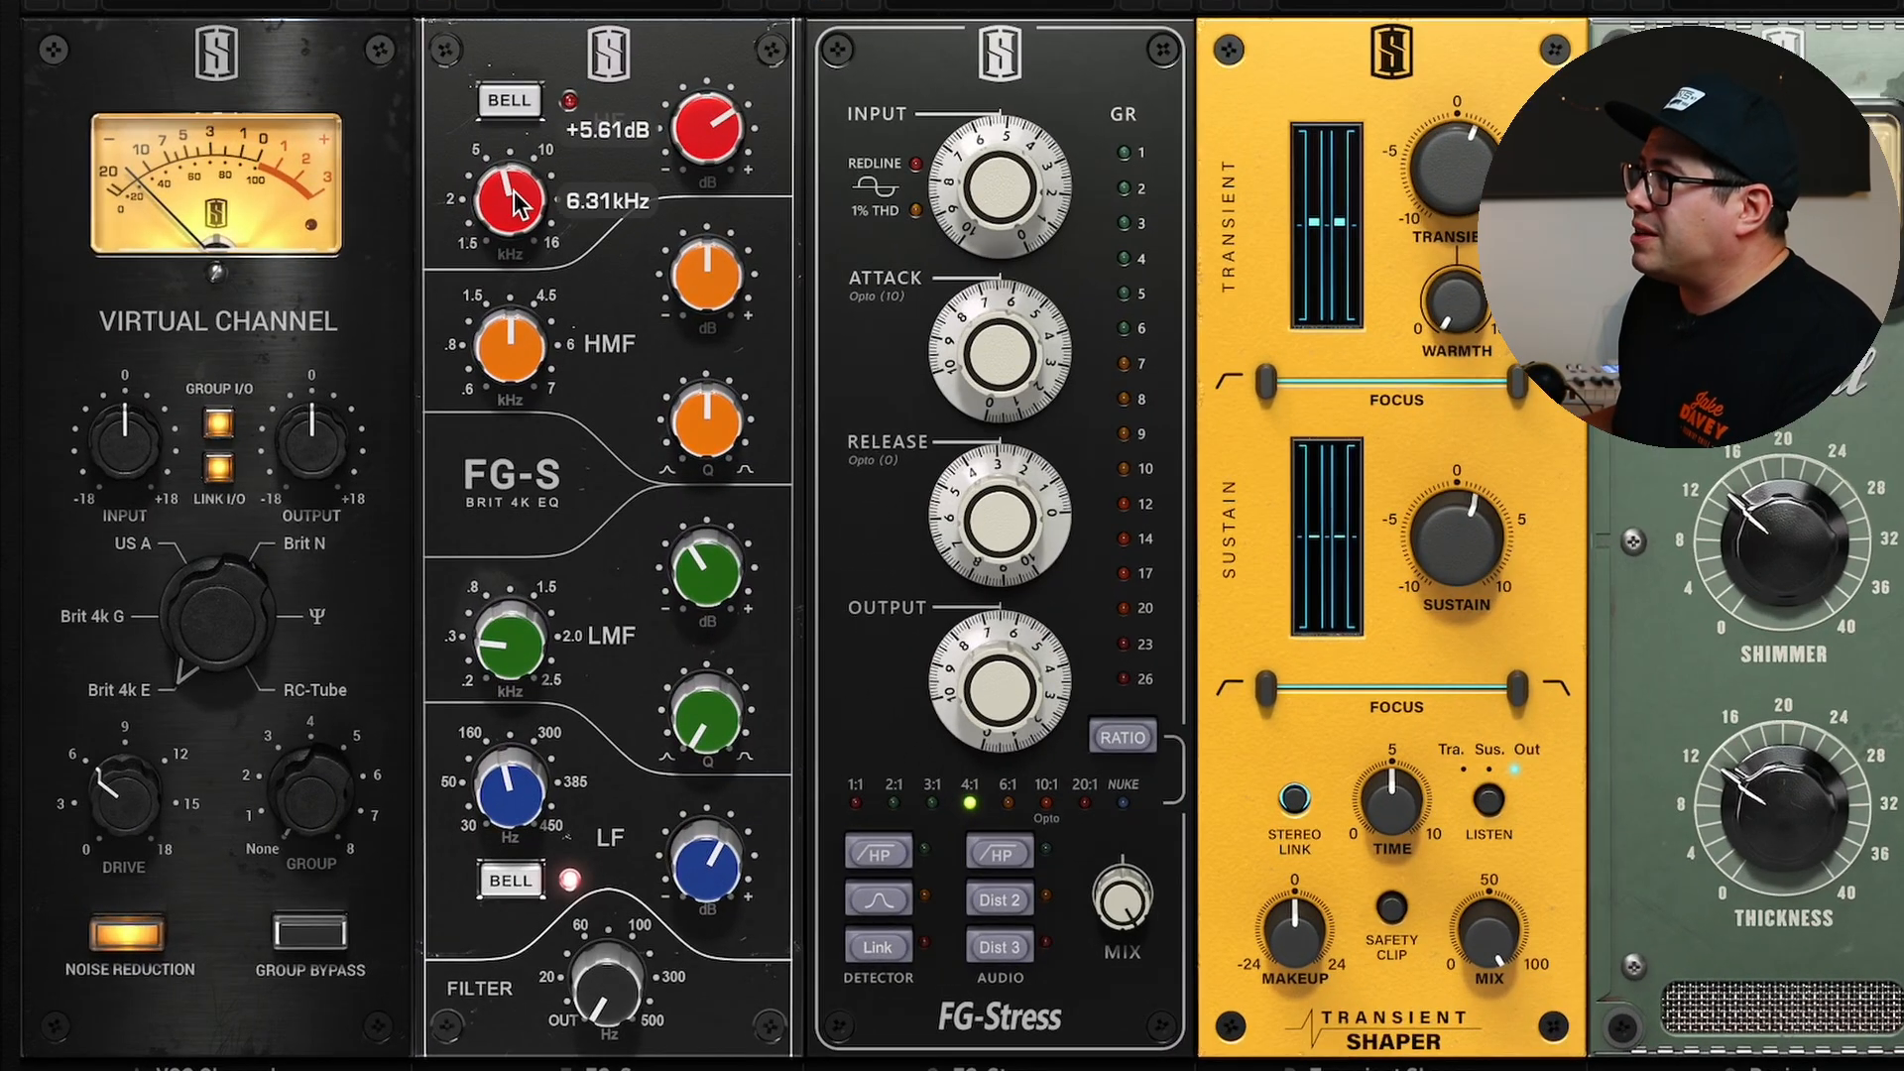
{"action": "mouse_move", "coordinate": [707, 154]}
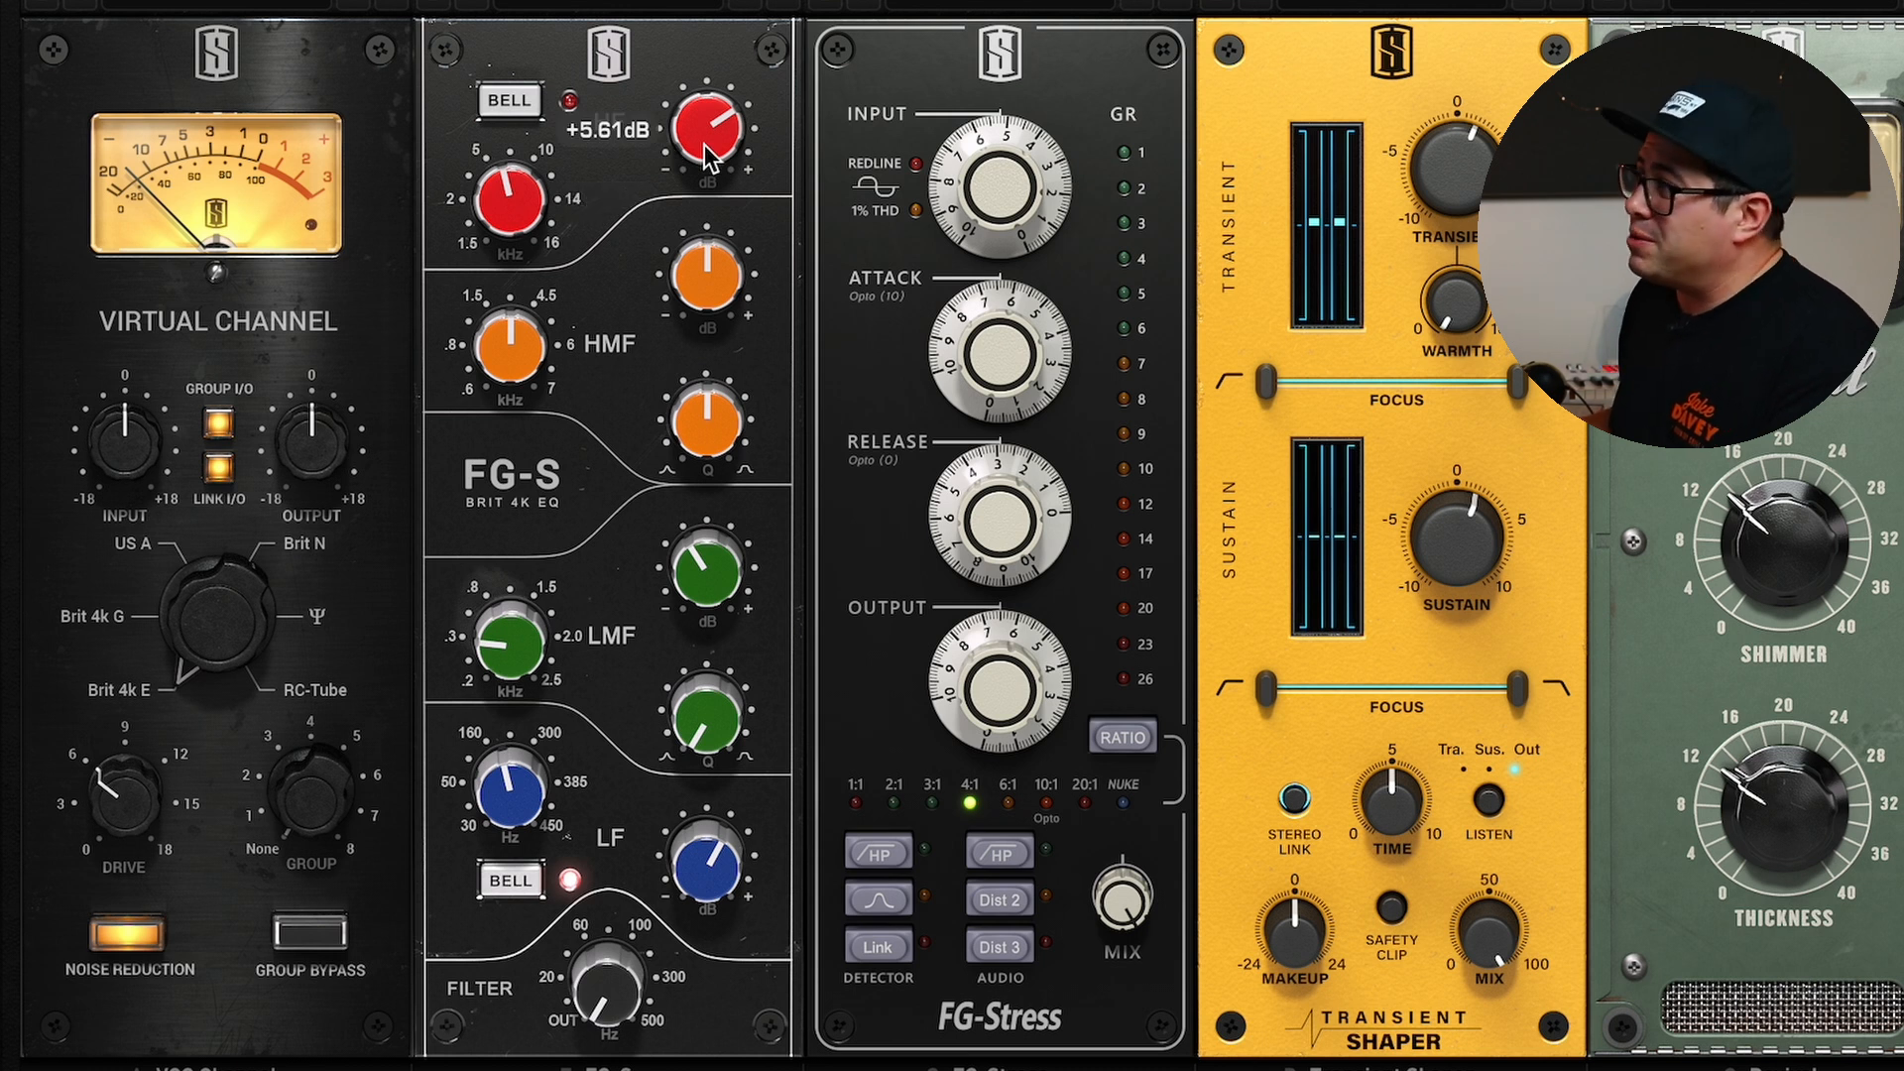
{"action": "mouse_move", "coordinate": [704, 573]}
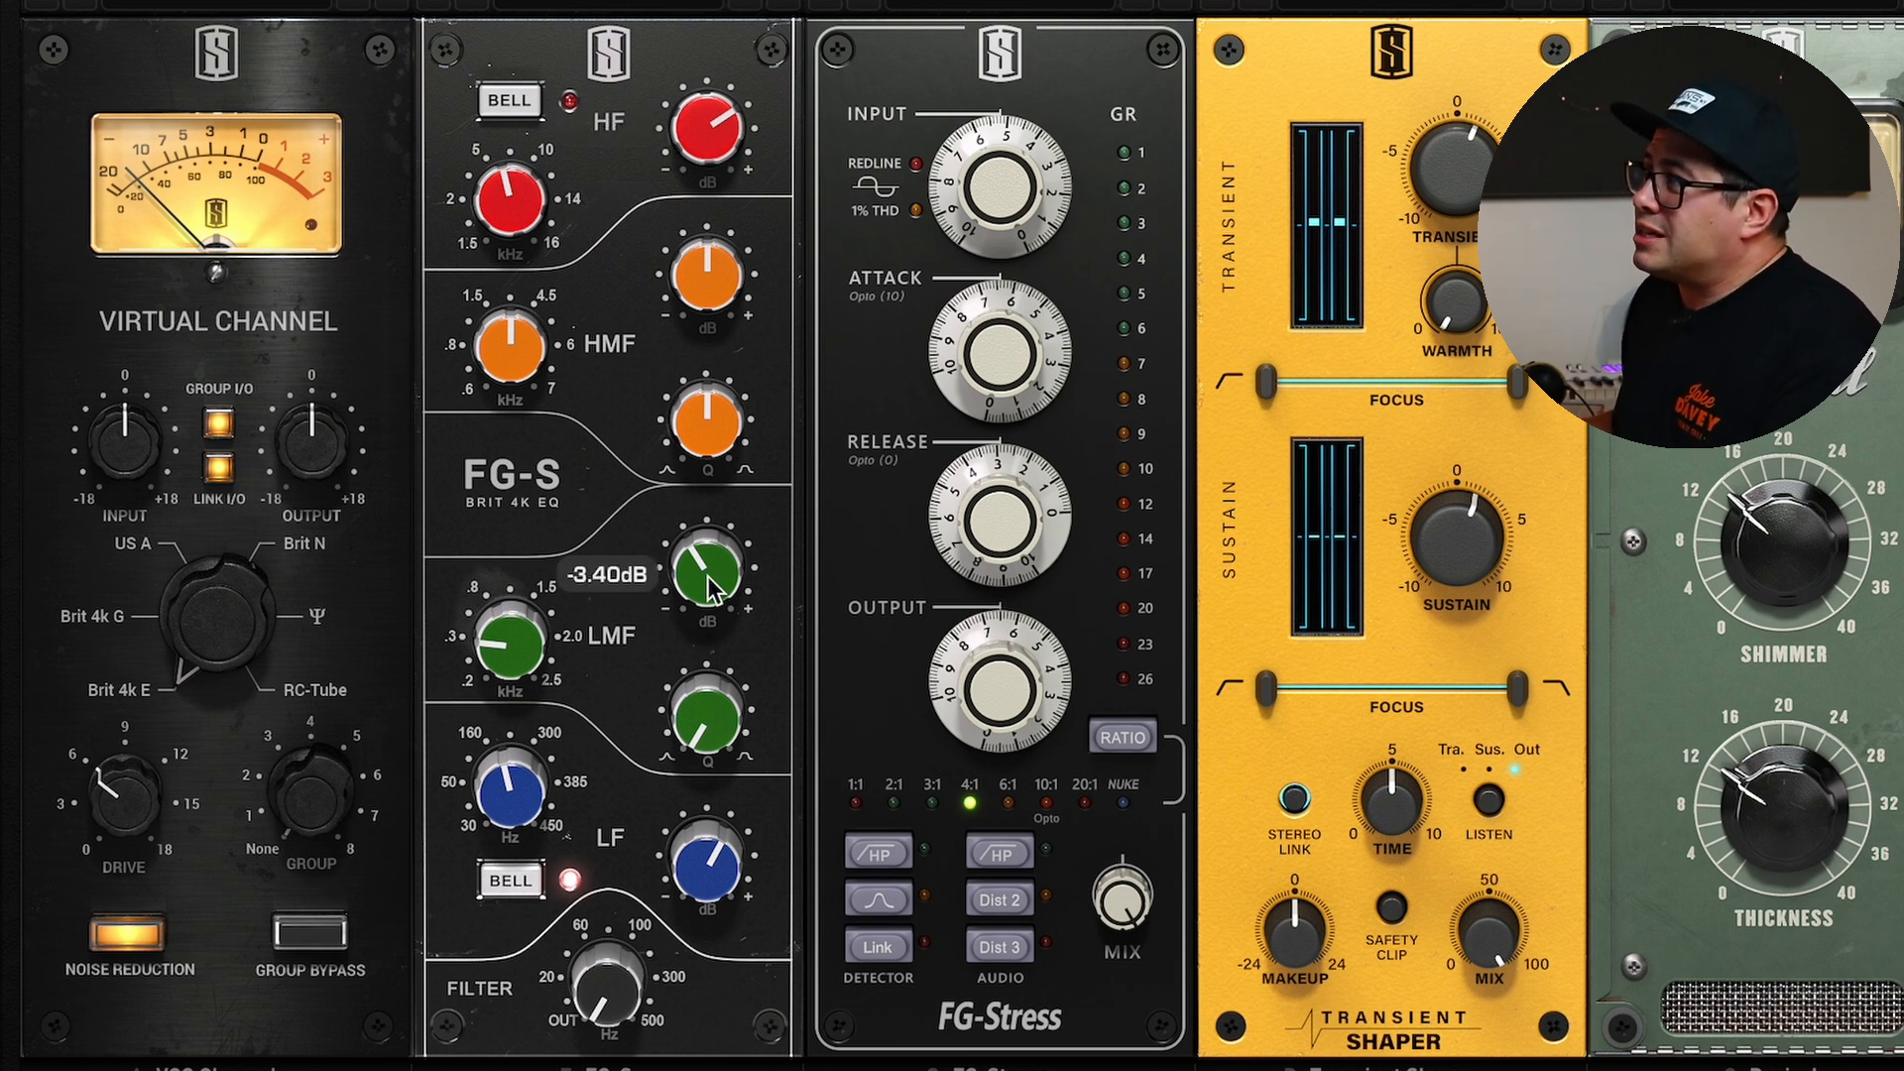
{"action": "mouse_move", "coordinate": [488, 660]}
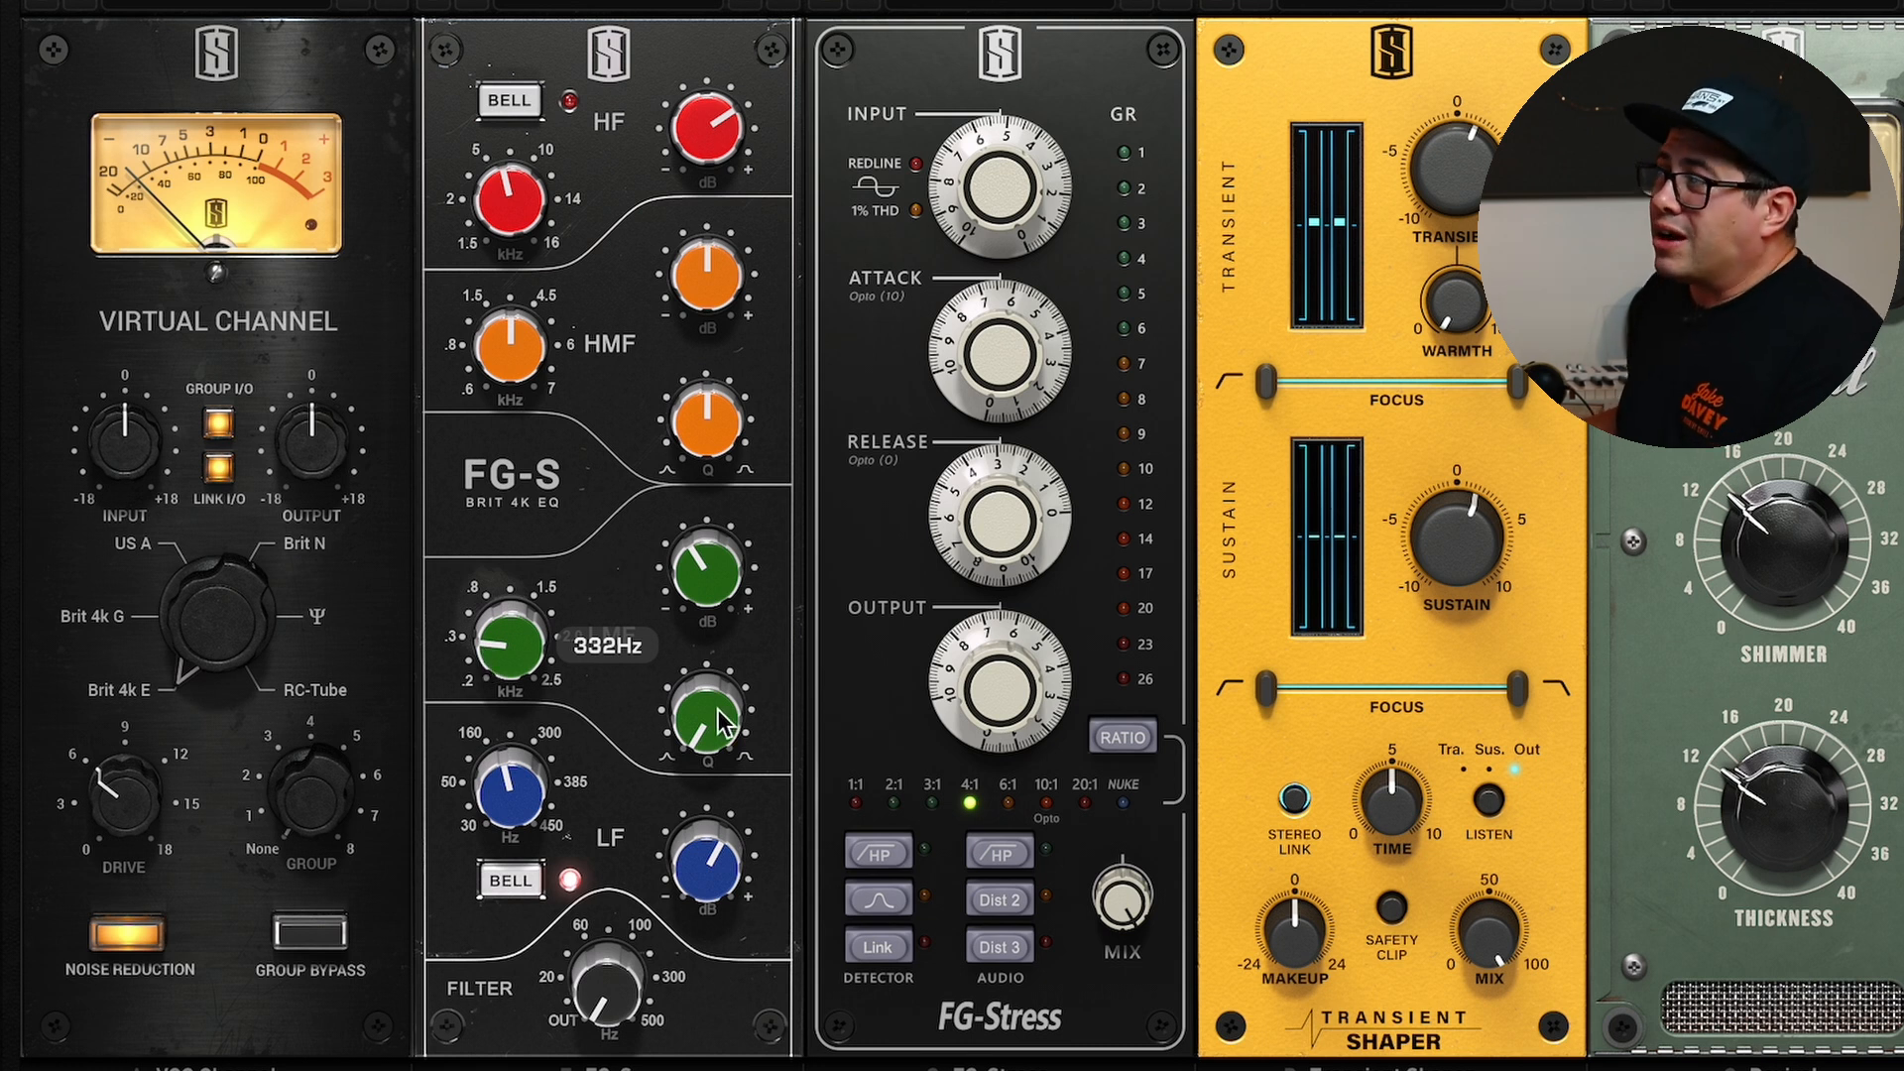
{"action": "mouse_move", "coordinate": [727, 719]}
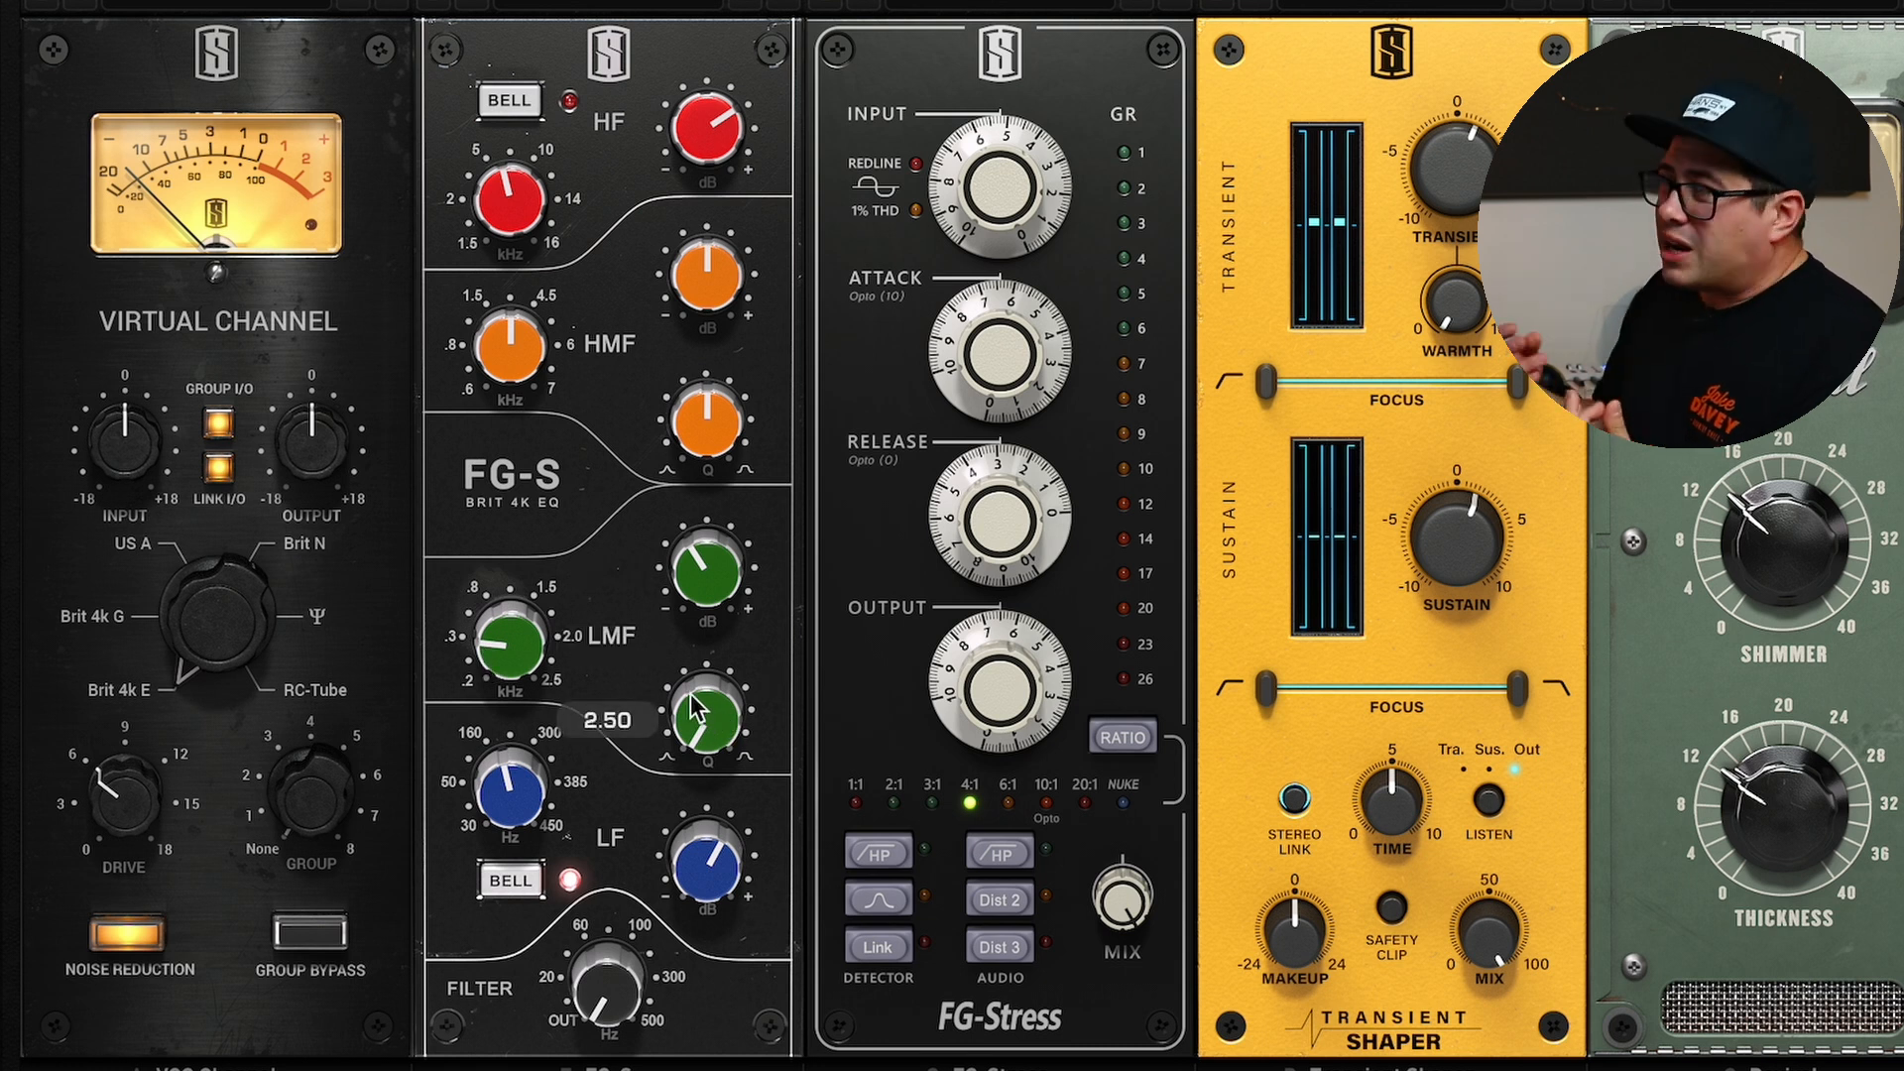
{"action": "mouse_move", "coordinate": [732, 875]}
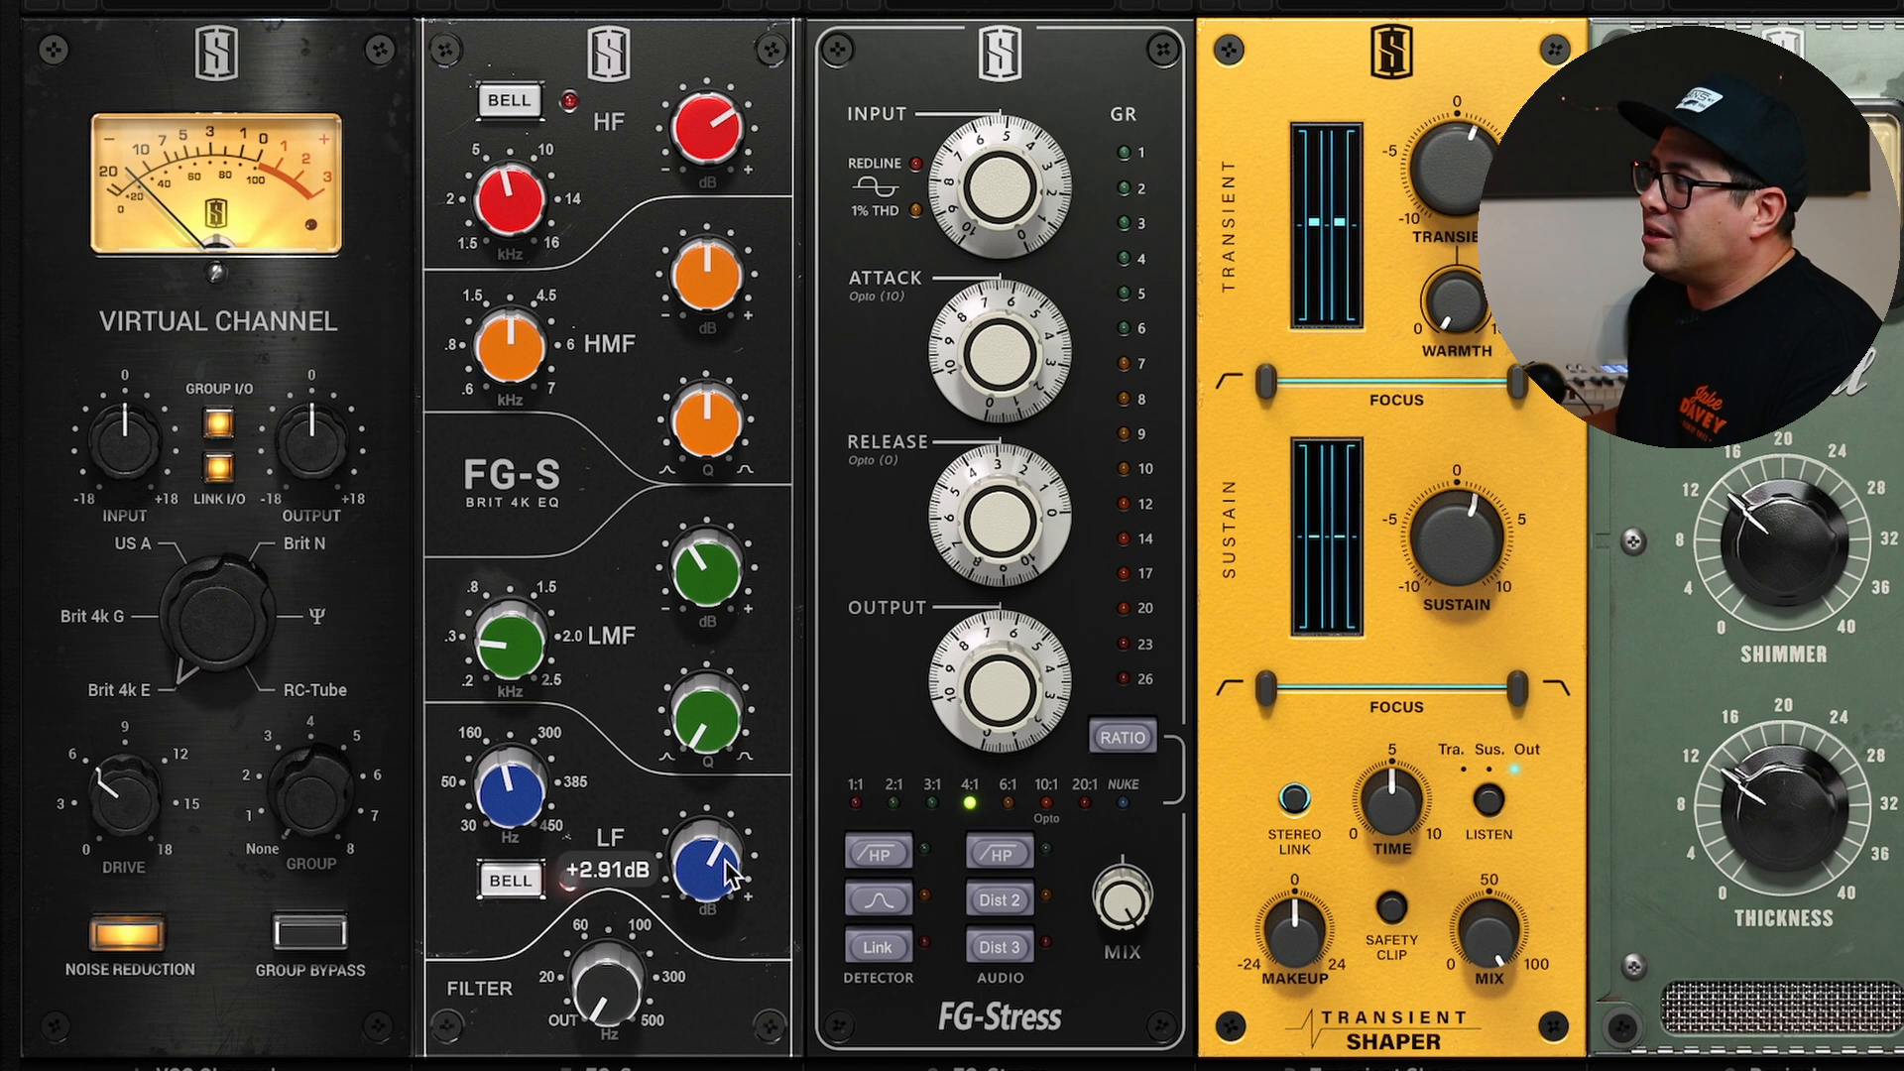
{"action": "mouse_move", "coordinate": [508, 806]}
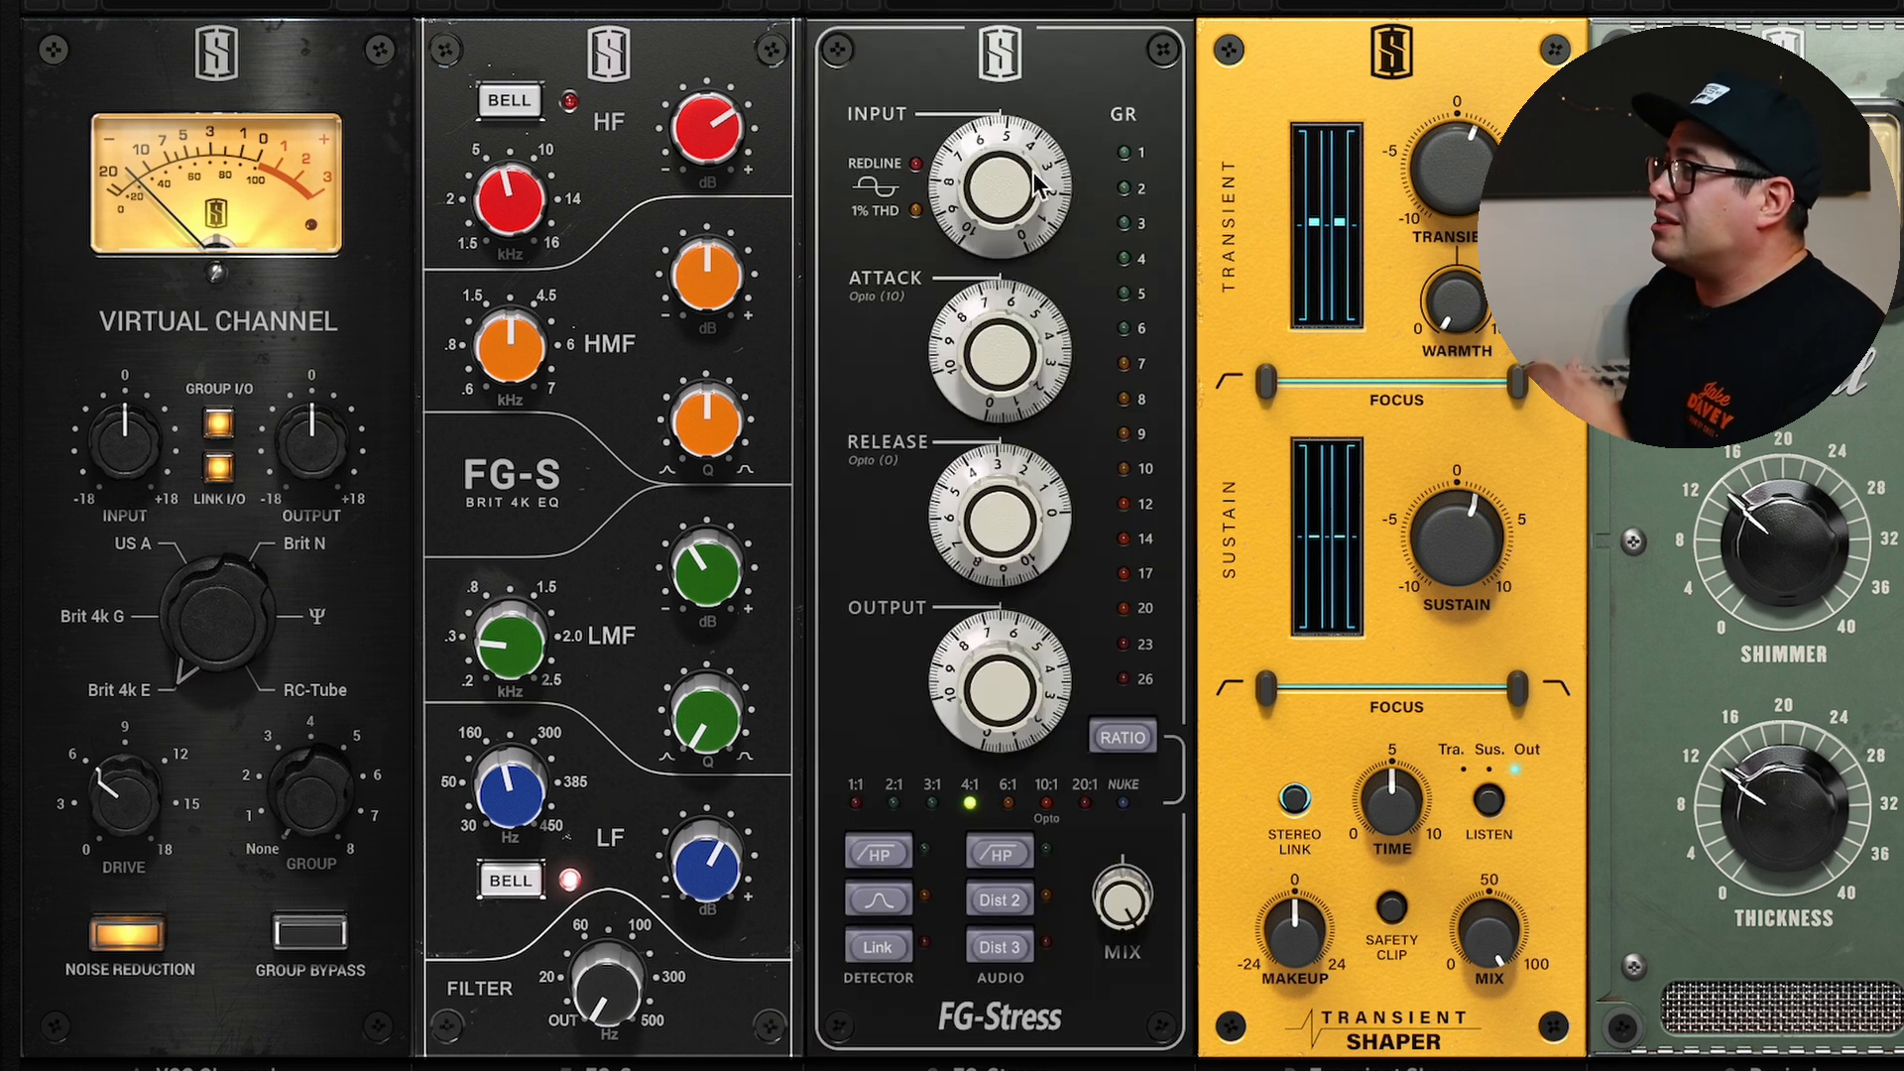
Examine the FG-Stress input, attack and release settings and the Transient Shaper's transient amount.
{"action": "mouse_move", "coordinate": [1031, 183]}
{"action": "mouse_move", "coordinate": [1022, 319]}
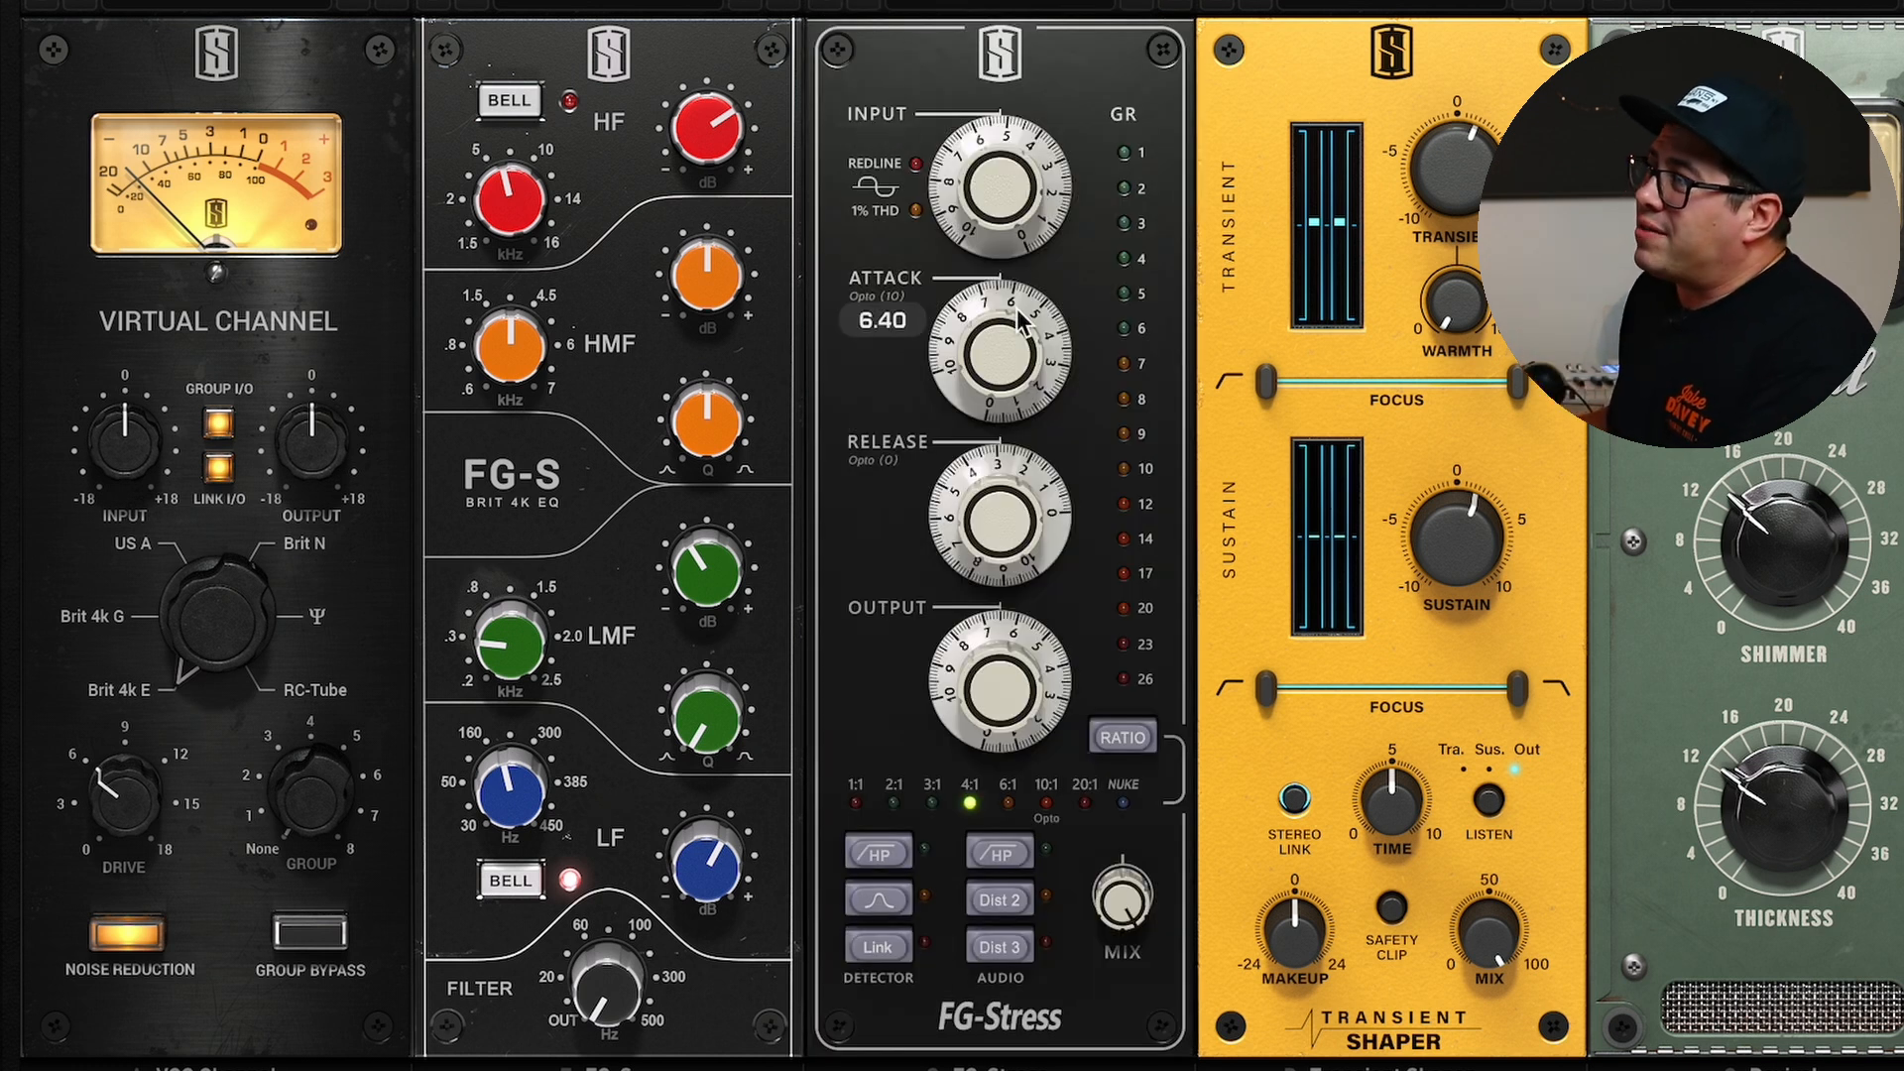
{"action": "mouse_move", "coordinate": [1031, 513]}
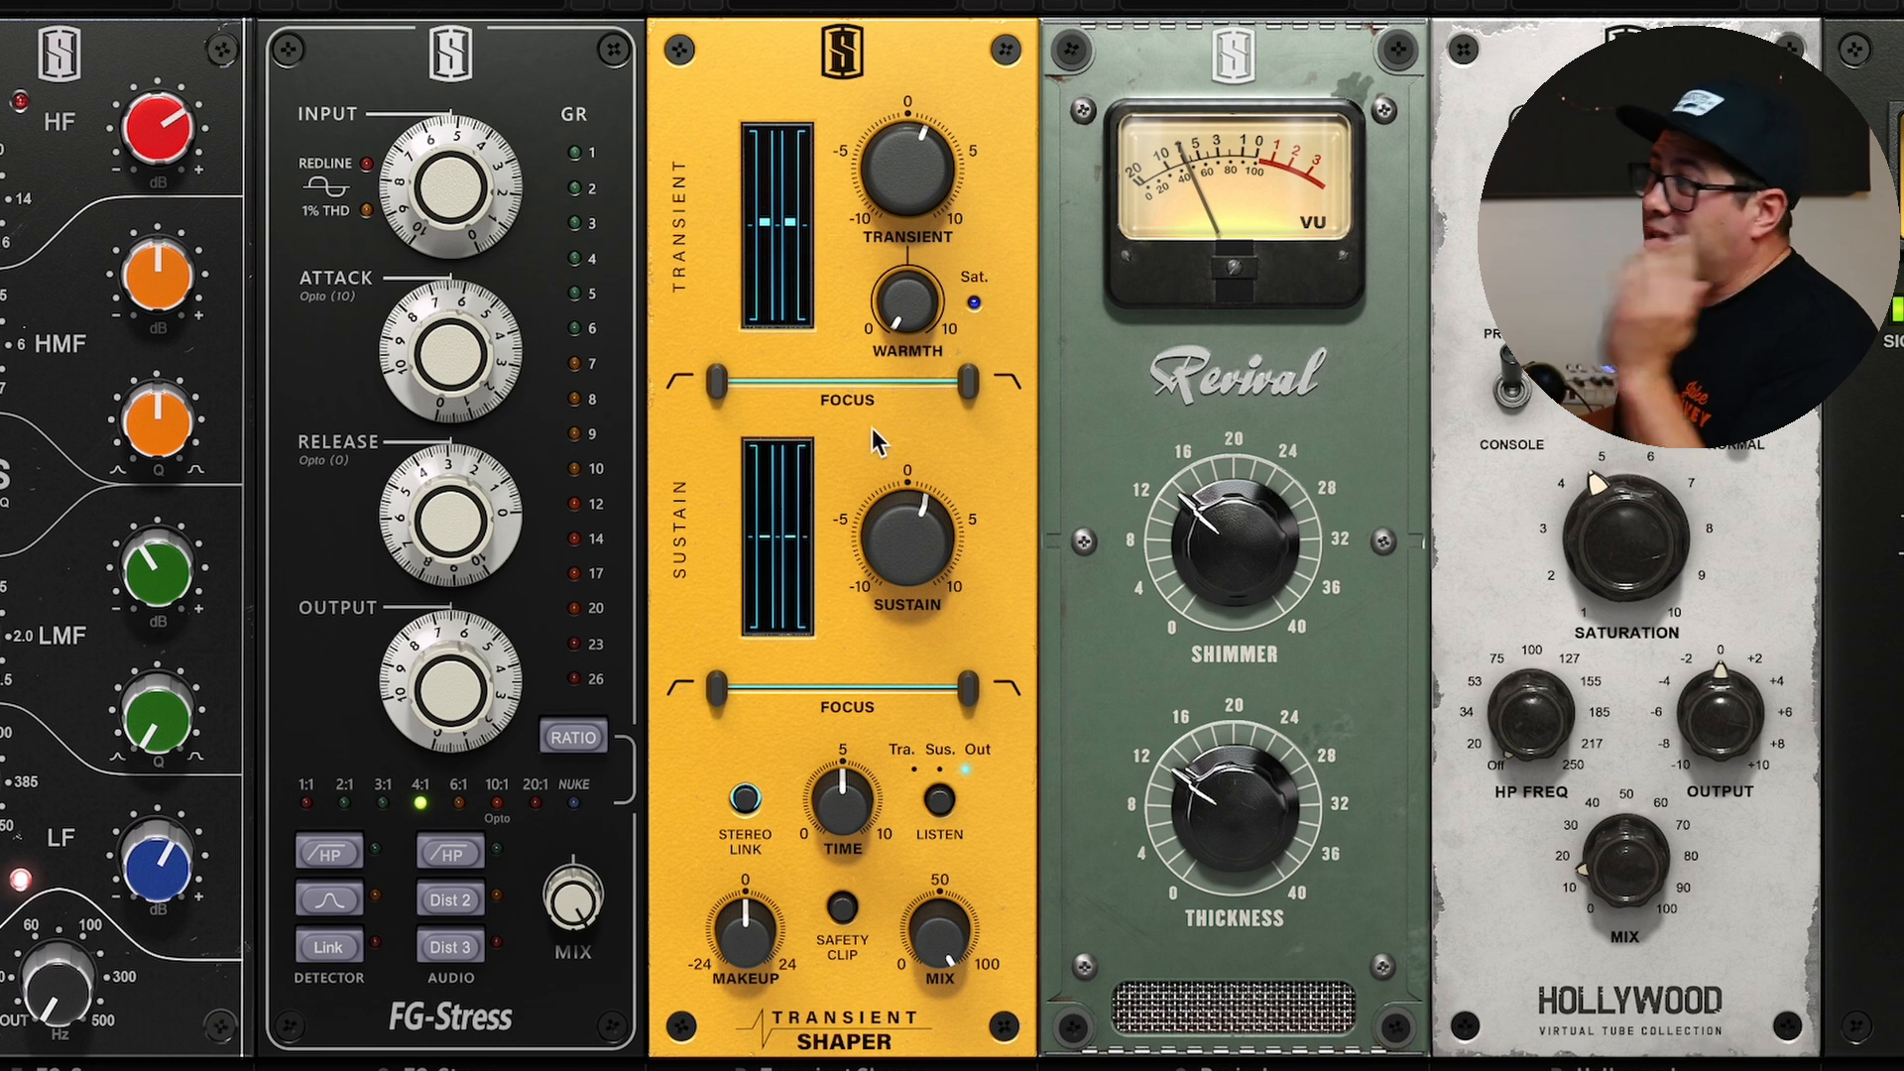
{"action": "mouse_move", "coordinate": [924, 180]}
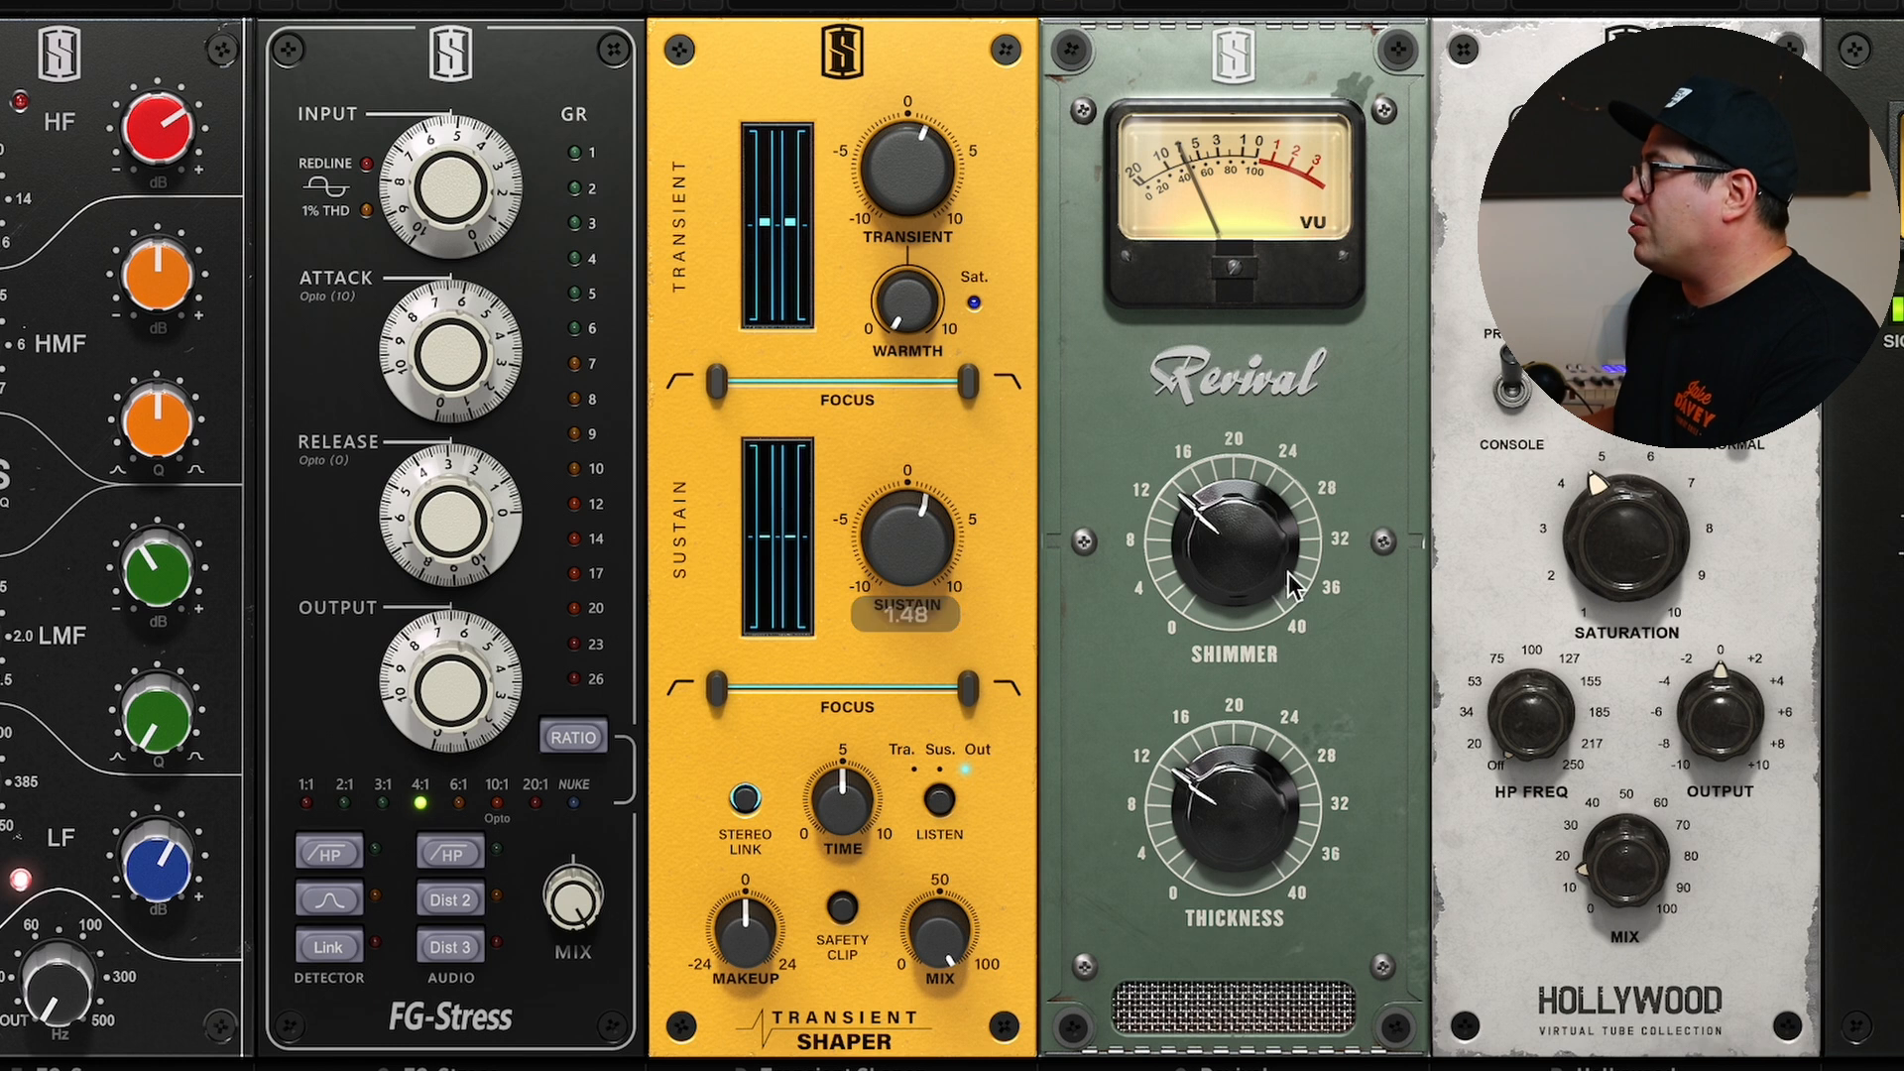
Examine the Revival's shimmer and the Hollywood module's saturation and mix settings.
{"action": "mouse_move", "coordinate": [1279, 569]}
{"action": "scroll", "coordinate": [1279, 567], "scroll_direction": "up", "scroll_amount": 2}
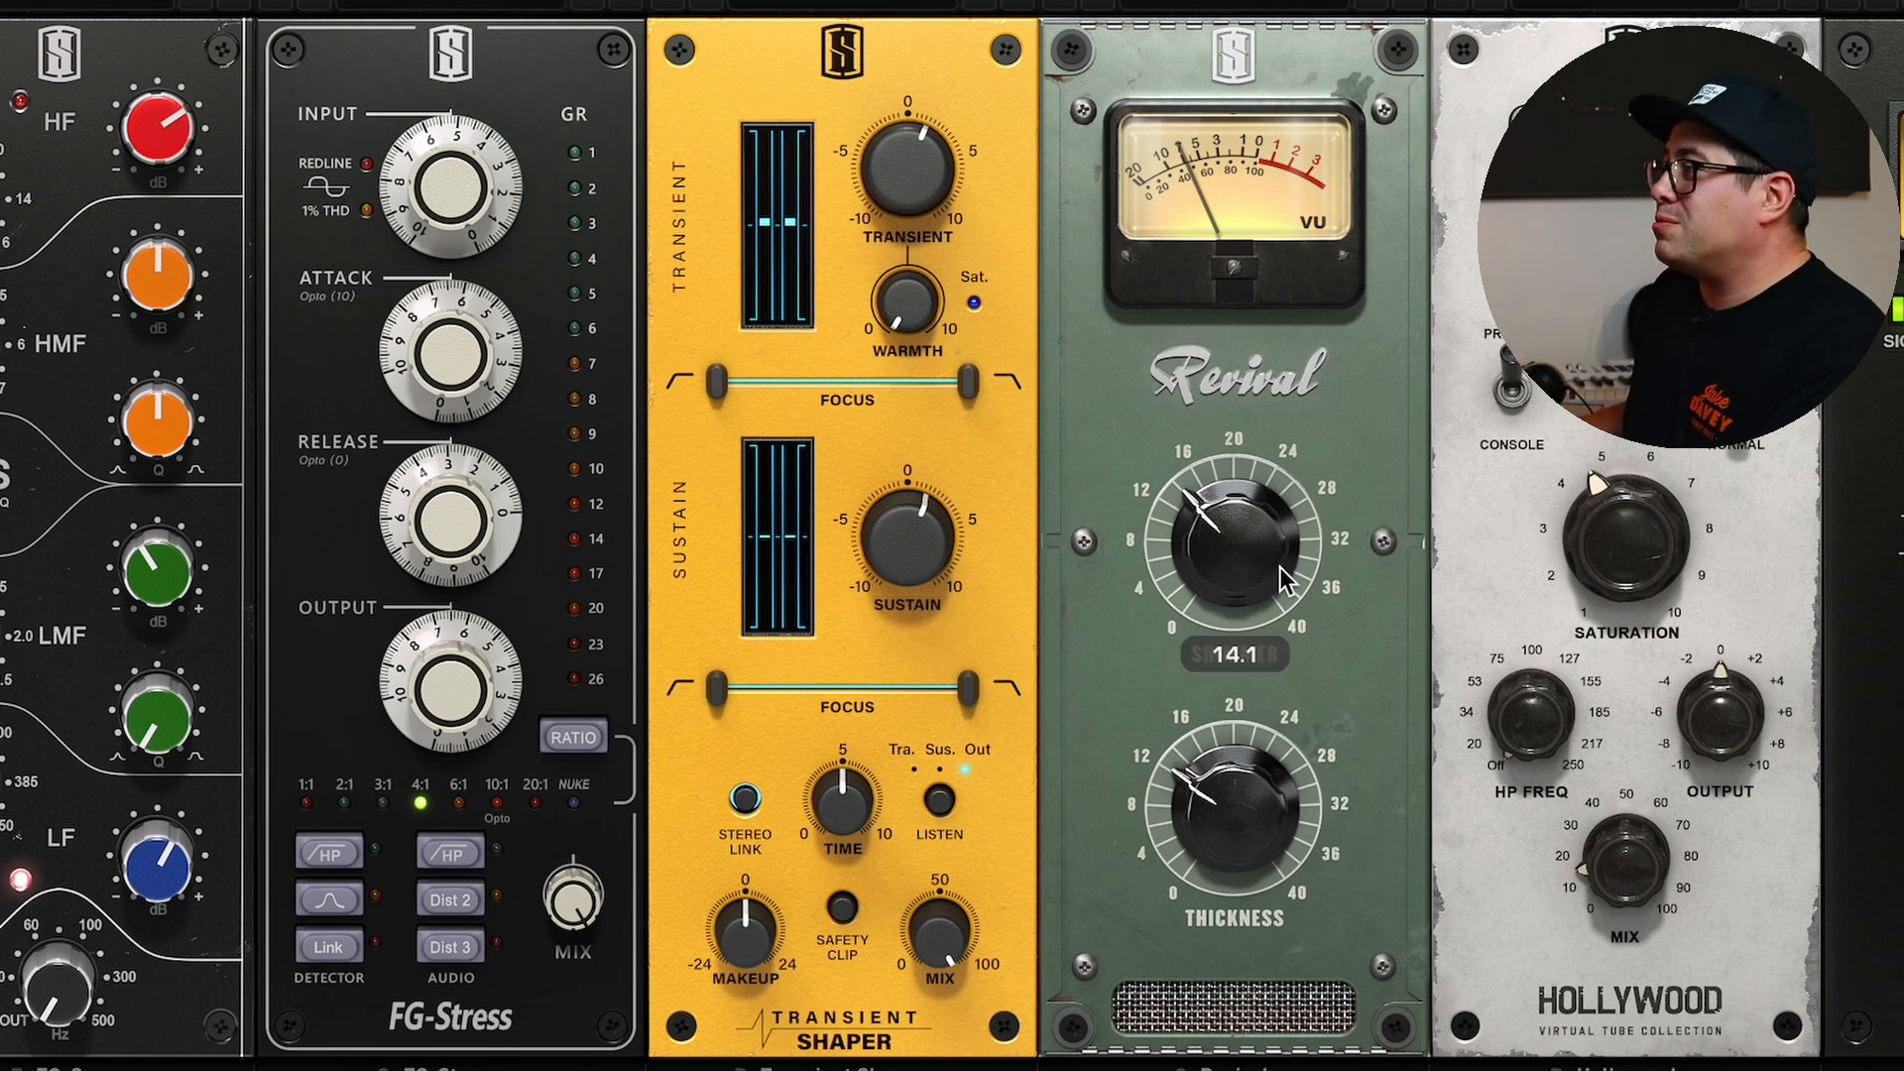
{"action": "scroll", "coordinate": [1237, 831], "scroll_direction": "up", "scroll_amount": 1}
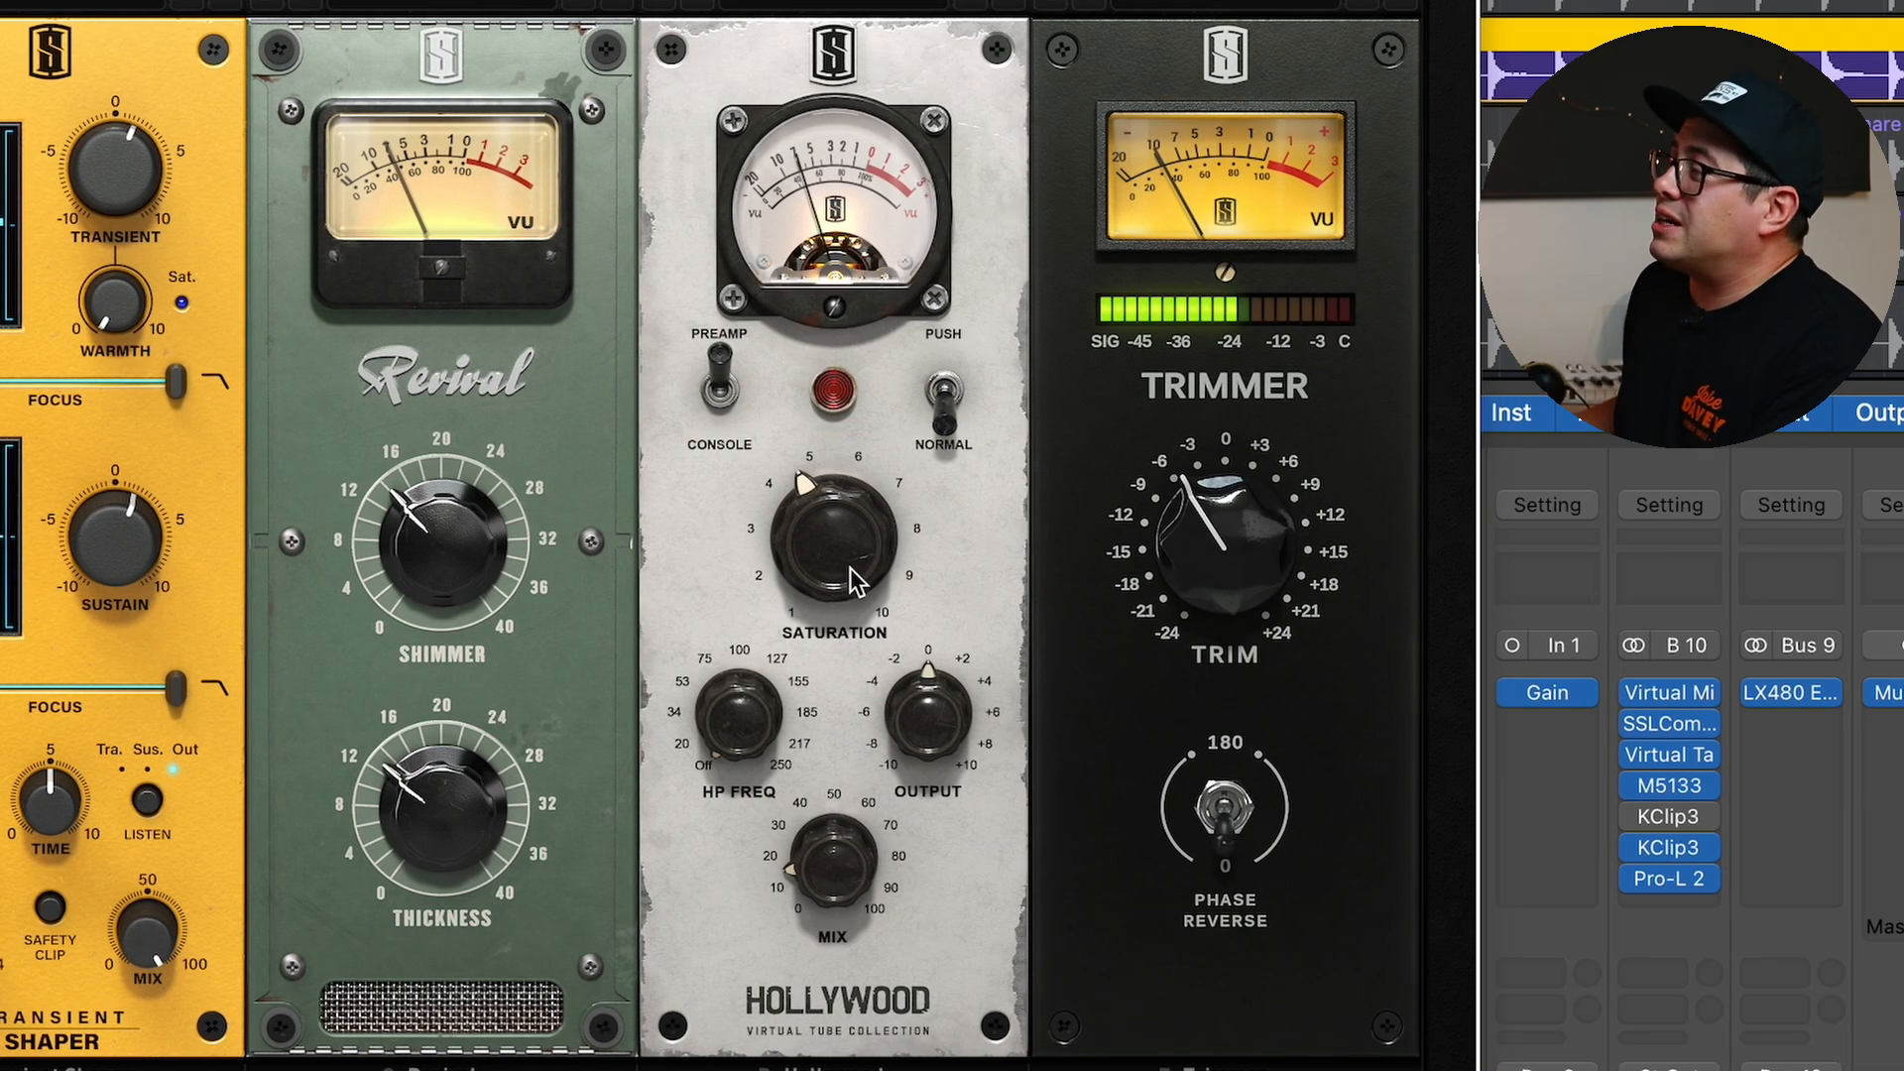
{"action": "mouse_move", "coordinate": [849, 568]}
{"action": "scroll", "coordinate": [849, 568], "scroll_direction": "up", "scroll_amount": 1}
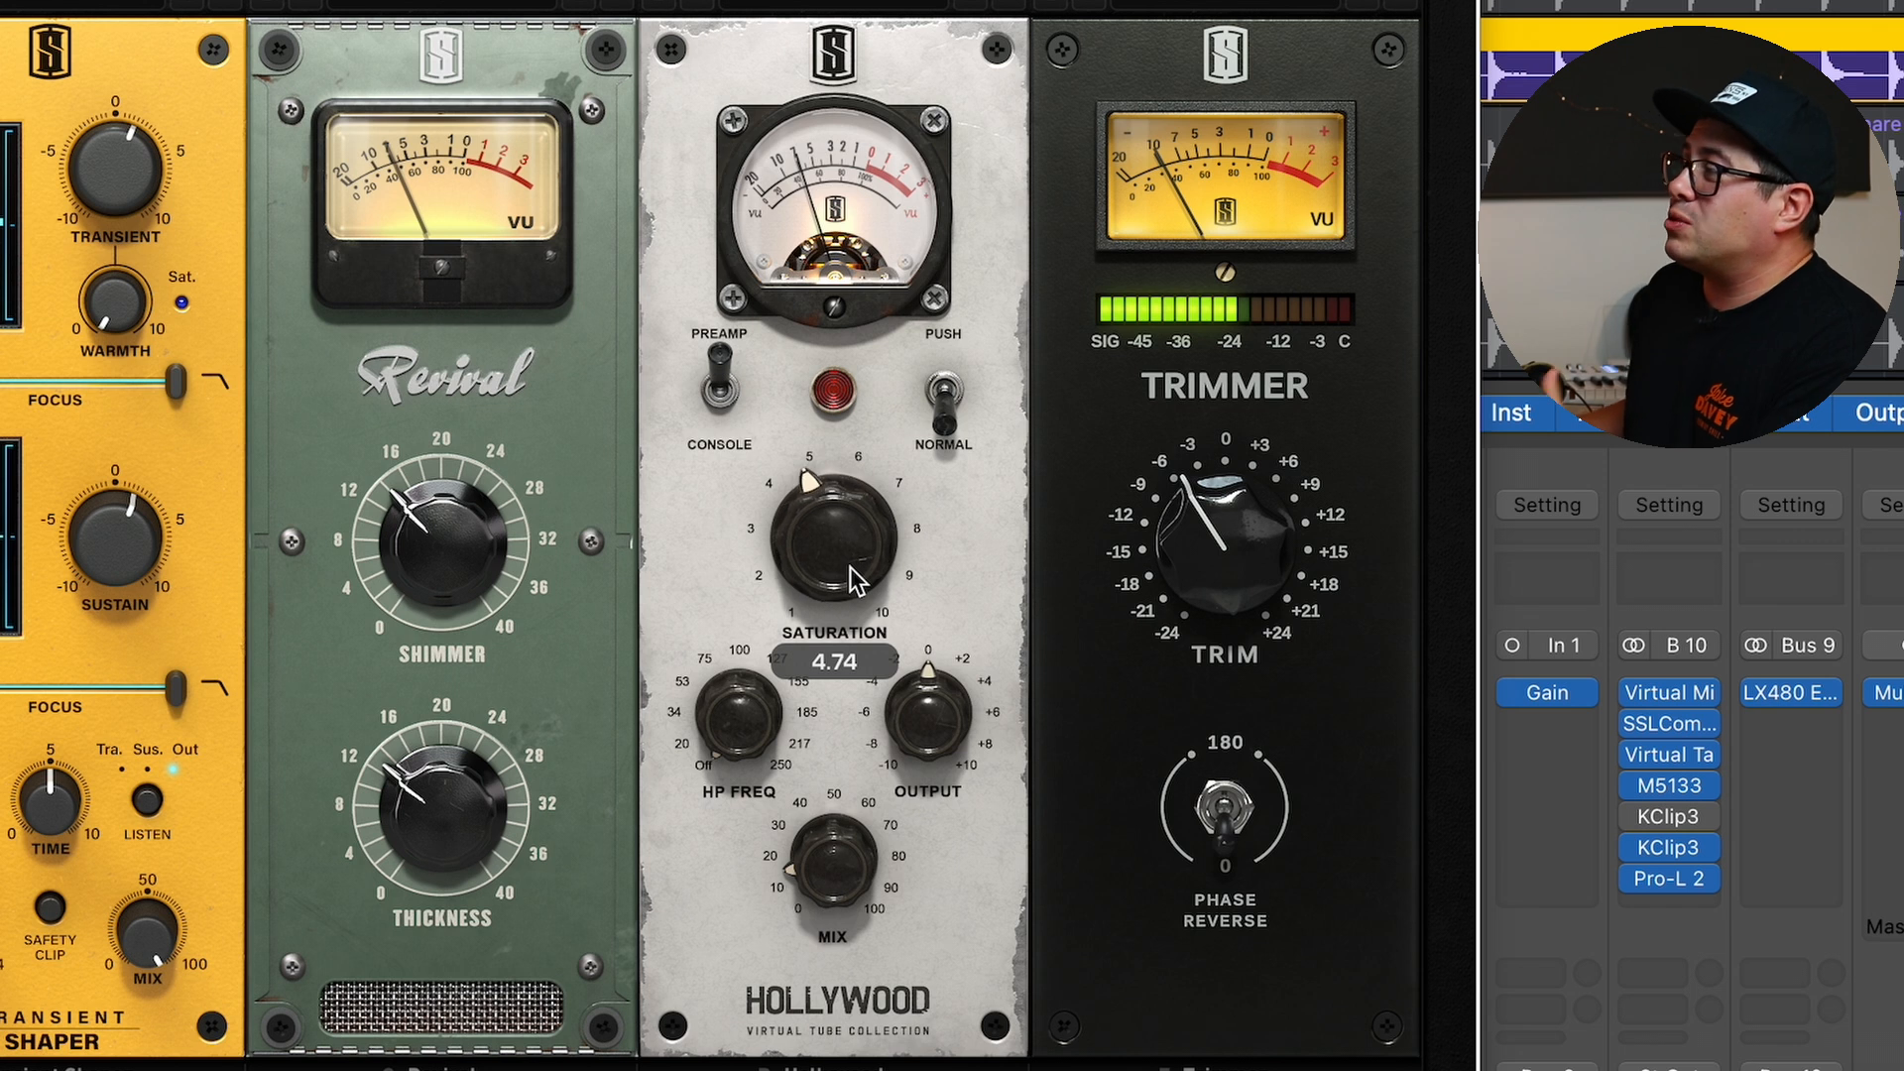
{"action": "scroll", "coordinate": [849, 568], "scroll_direction": "down", "scroll_amount": 1}
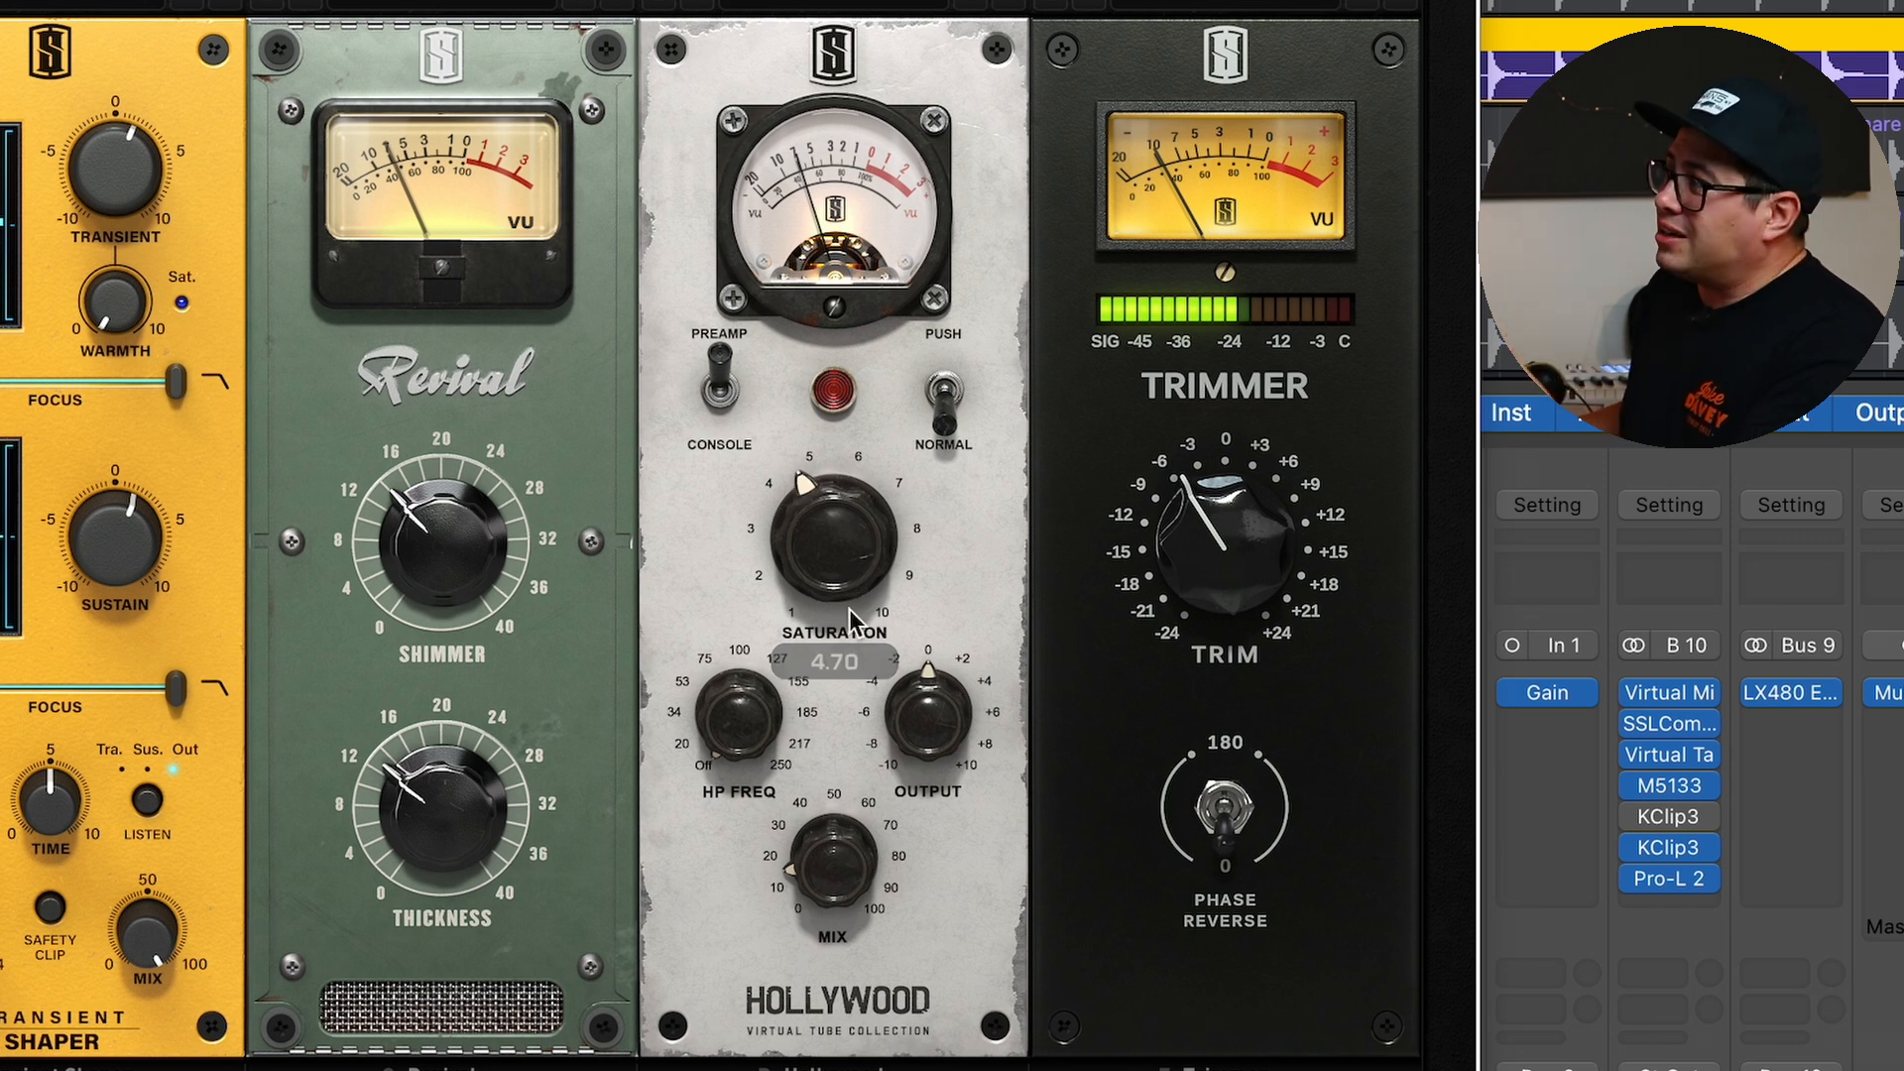
{"action": "mouse_move", "coordinate": [851, 868]}
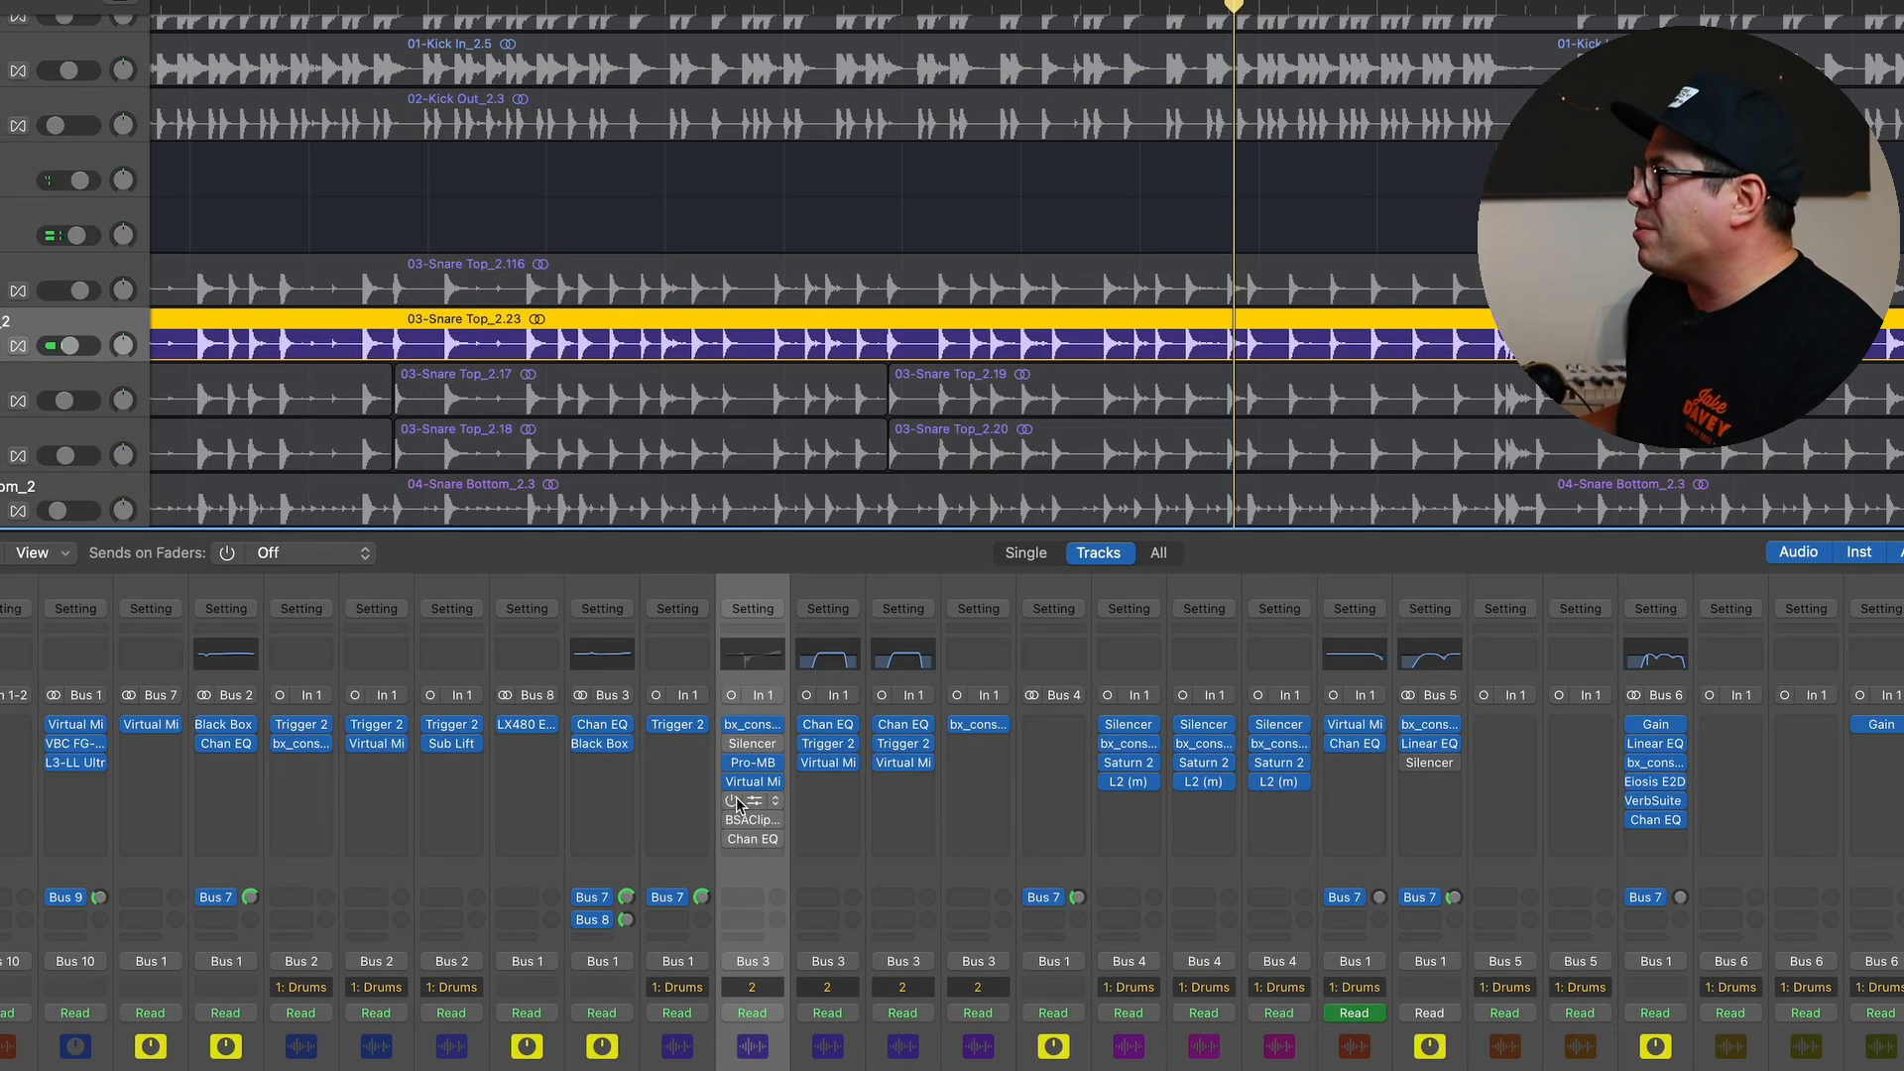
Enable the snare top's Channel EQ after the Virtual Mix Rack, setting the 246 Hz cut to -14.6 dB and the wider cut to 344 Hz at -7.7 dB.
{"action": "left_click", "coordinate": [738, 806]}
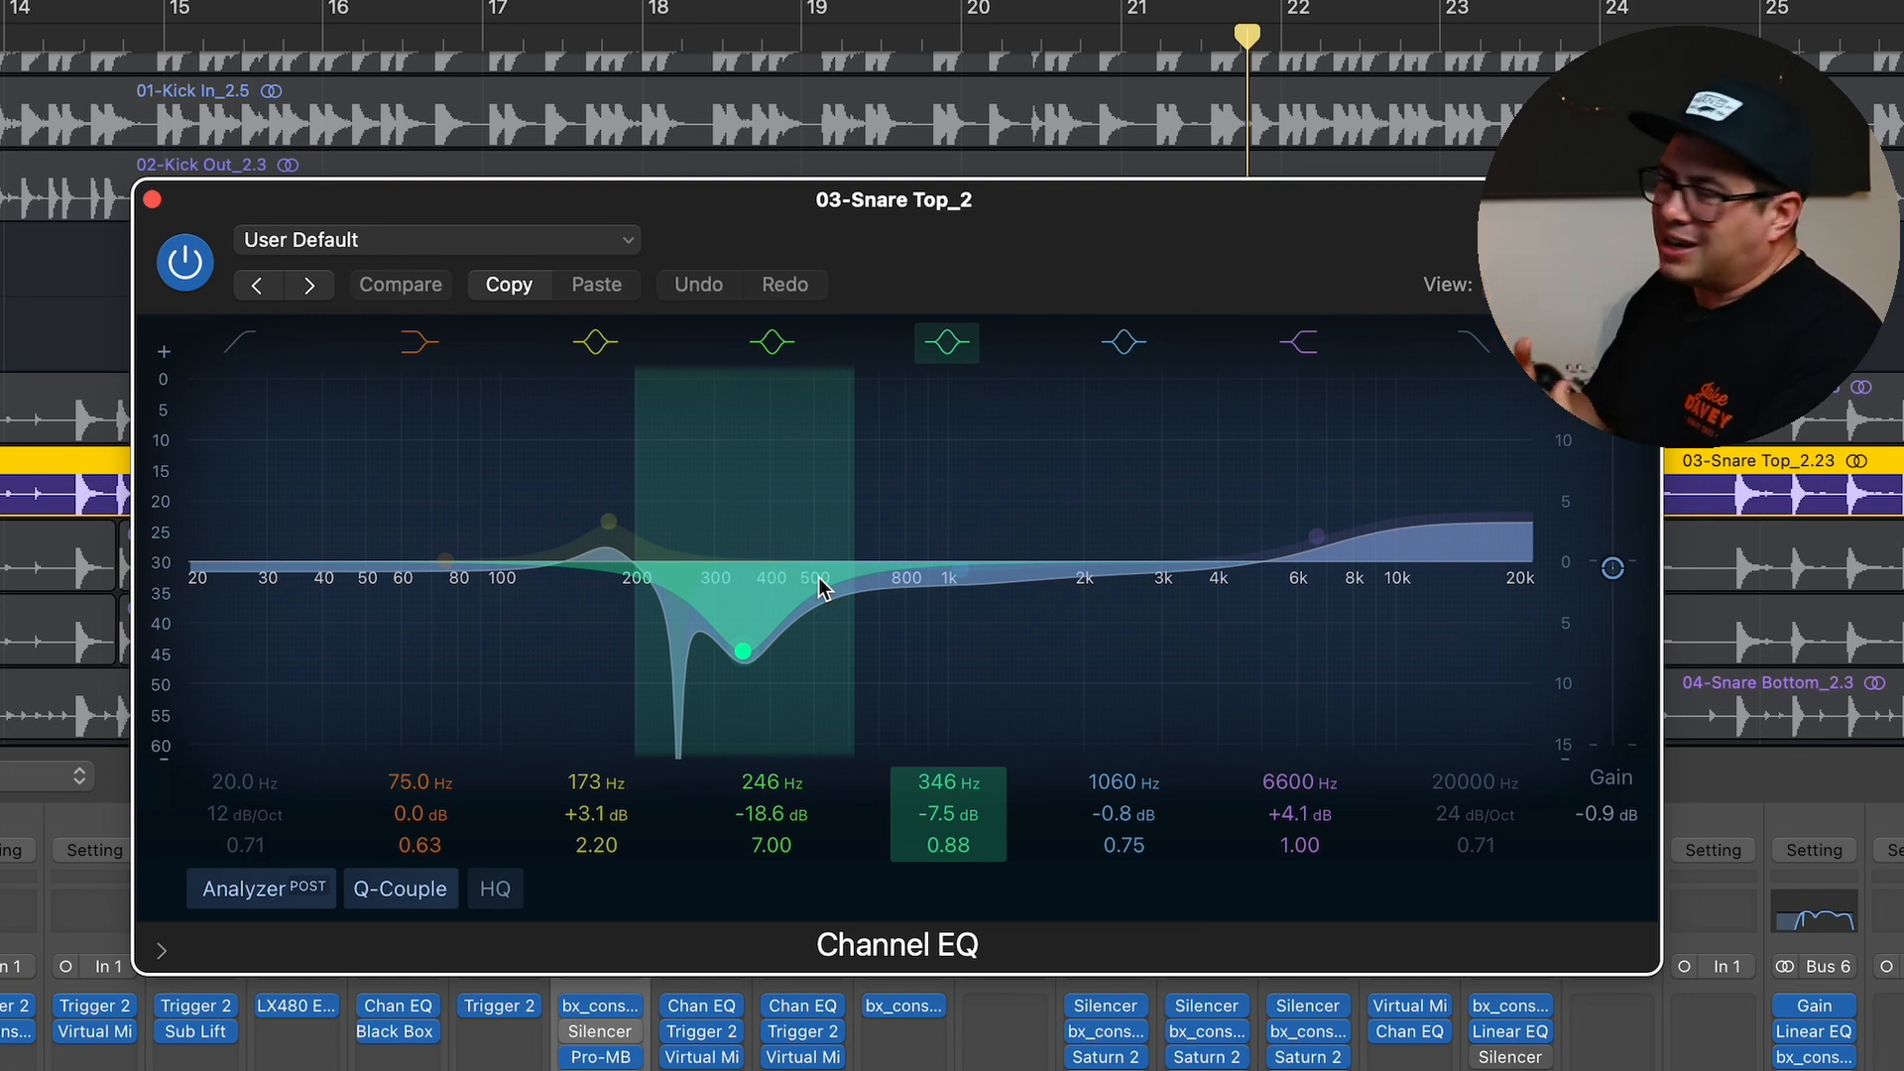
{"action": "left_click", "coordinate": [601, 489]}
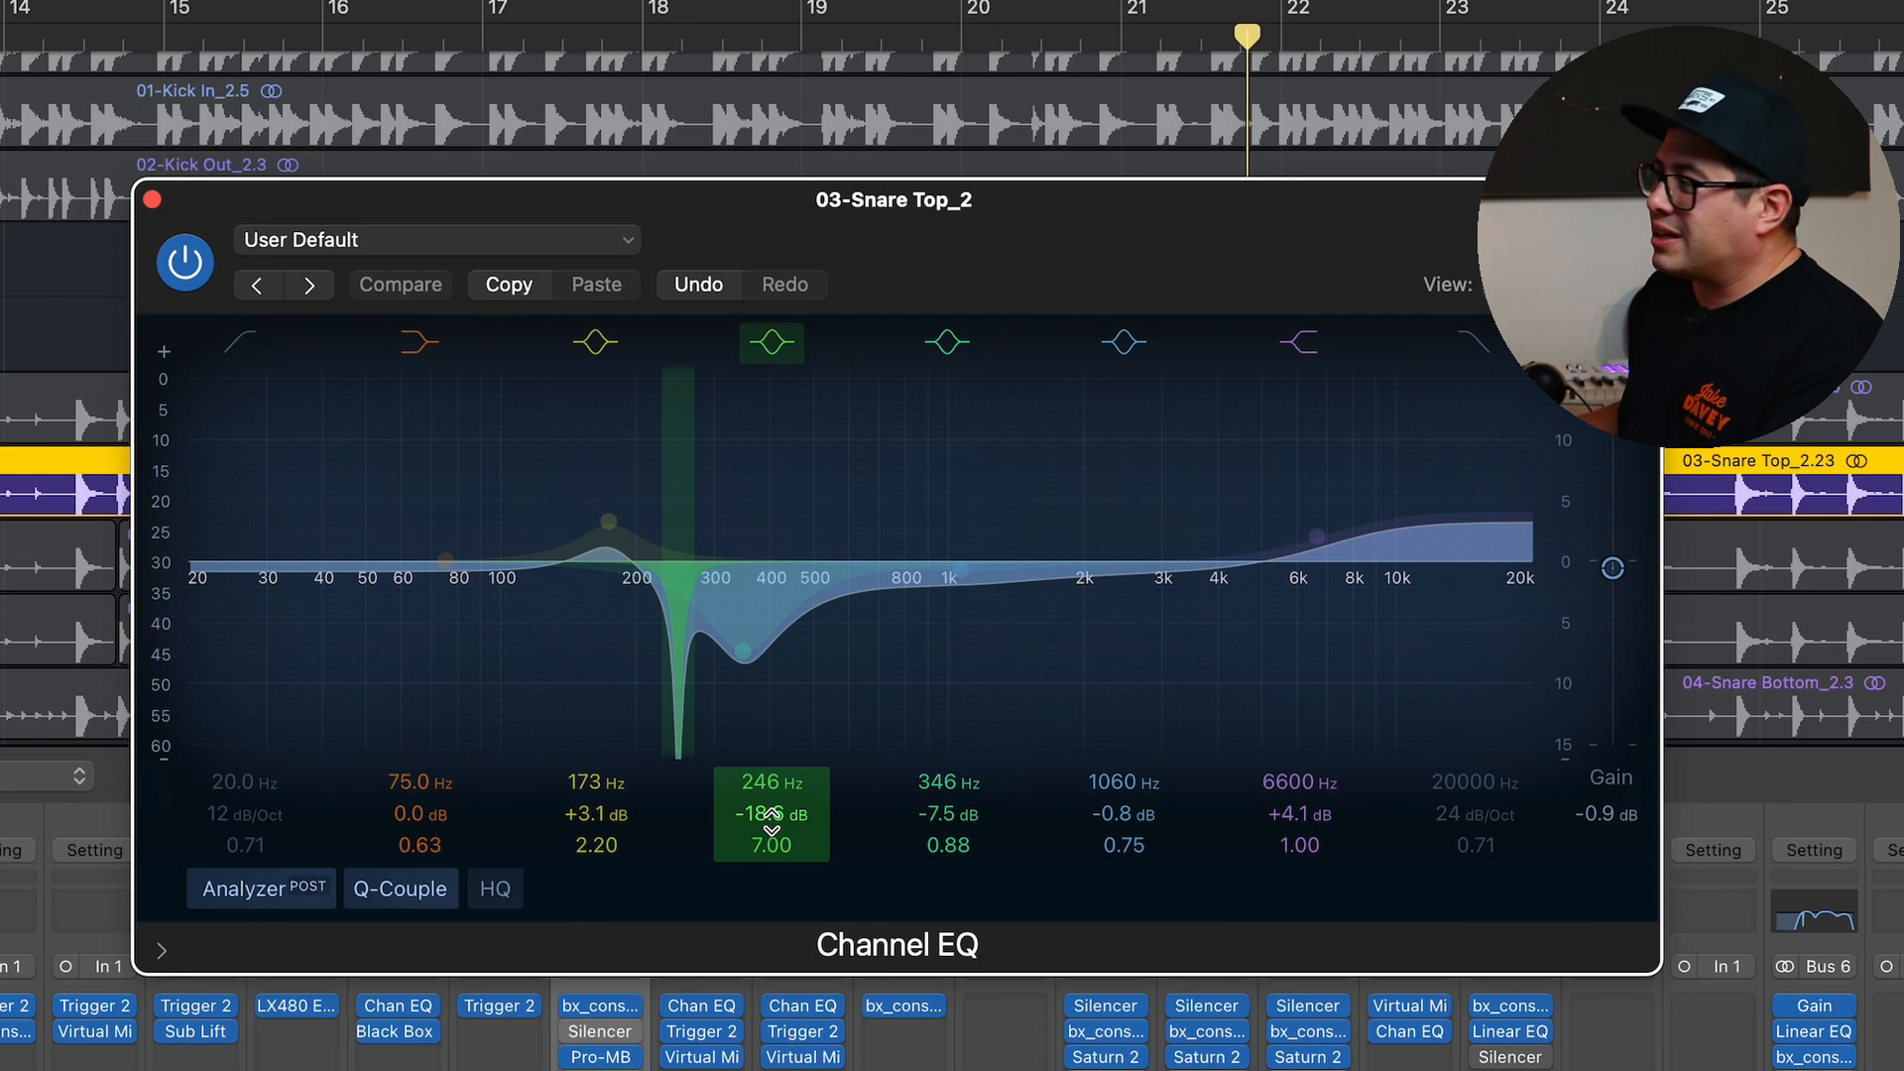
{"action": "key", "text": "space"}
{"action": "mouse_move", "coordinate": [772, 822]}
{"action": "left_mouse_down"}
{"action": "mouse_move", "coordinate": [772, 732]}
{"action": "mouse_move", "coordinate": [772, 812]}
{"action": "left_mouse_up"}
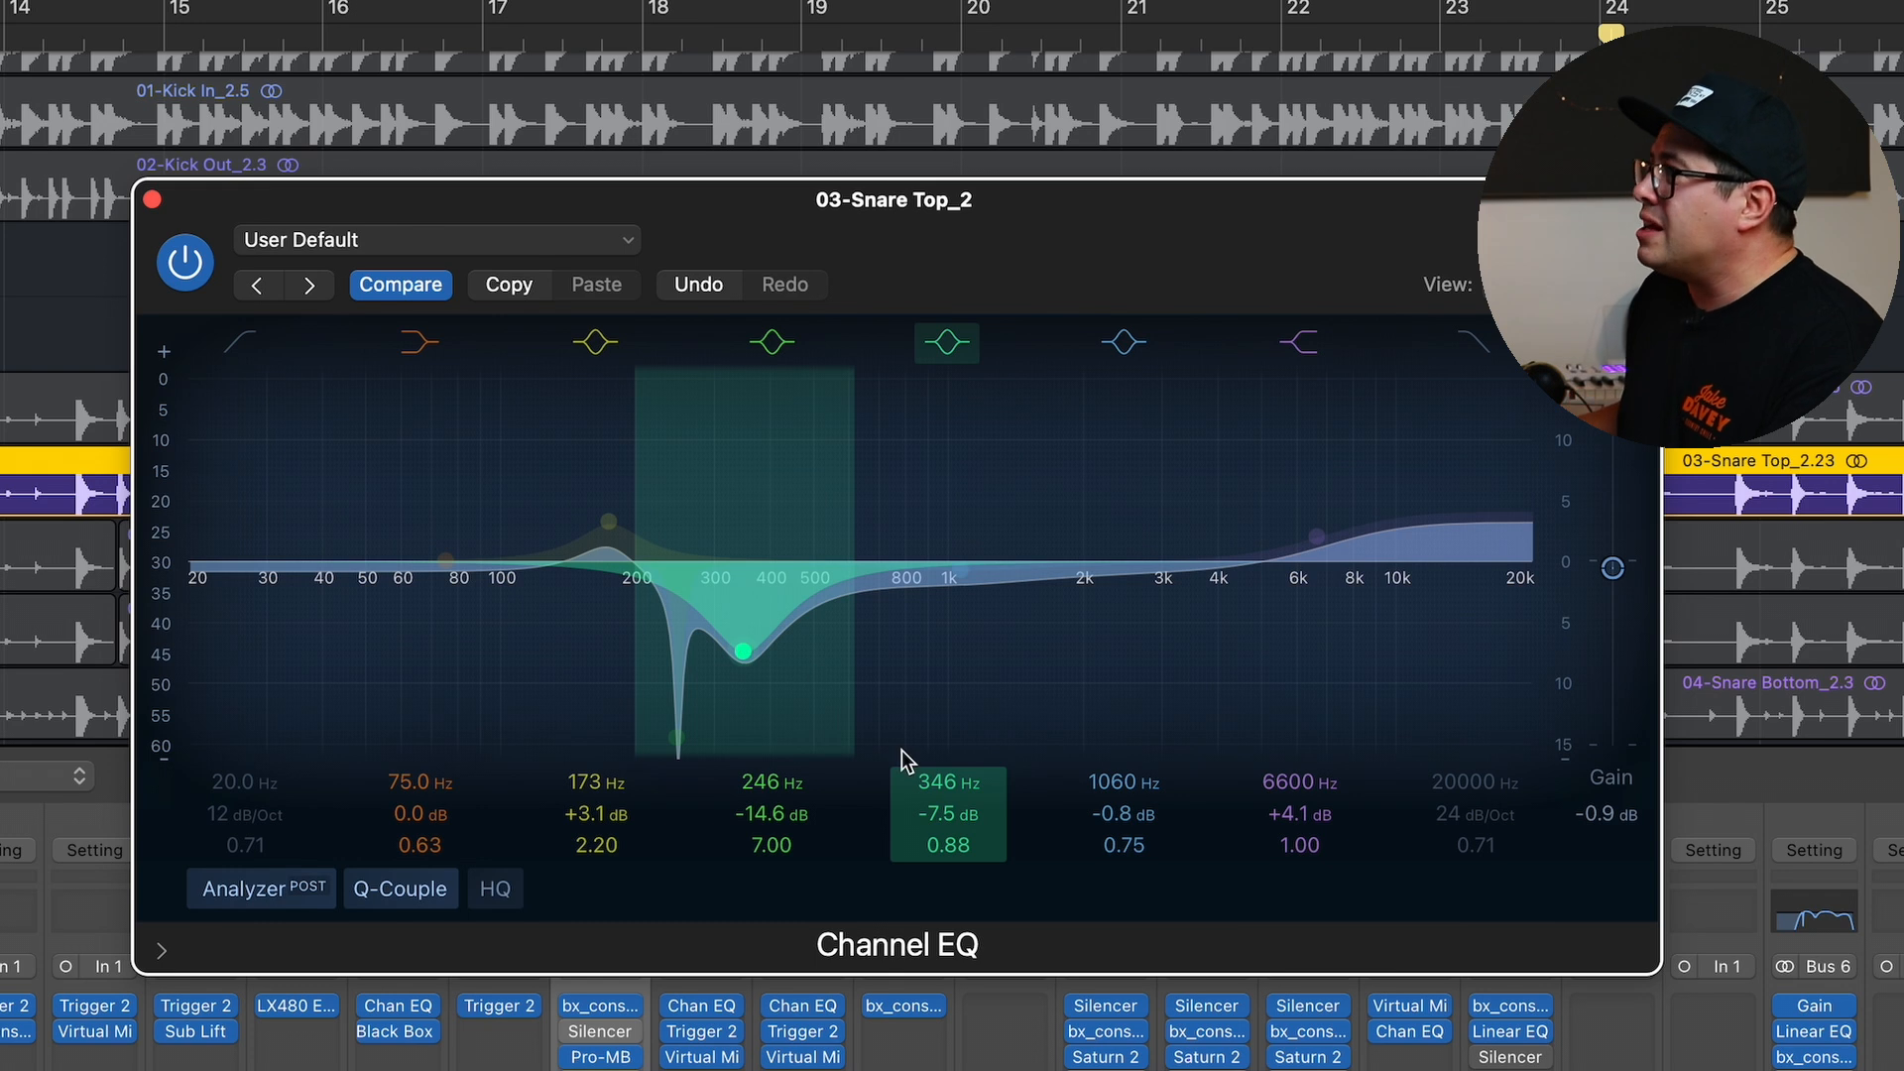
{"action": "mouse_move", "coordinate": [786, 650]}
{"action": "left_mouse_down"}
{"action": "mouse_move", "coordinate": [792, 385]}
{"action": "mouse_move", "coordinate": [782, 667]}
{"action": "mouse_move", "coordinate": [802, 659]}
{"action": "left_mouse_up"}
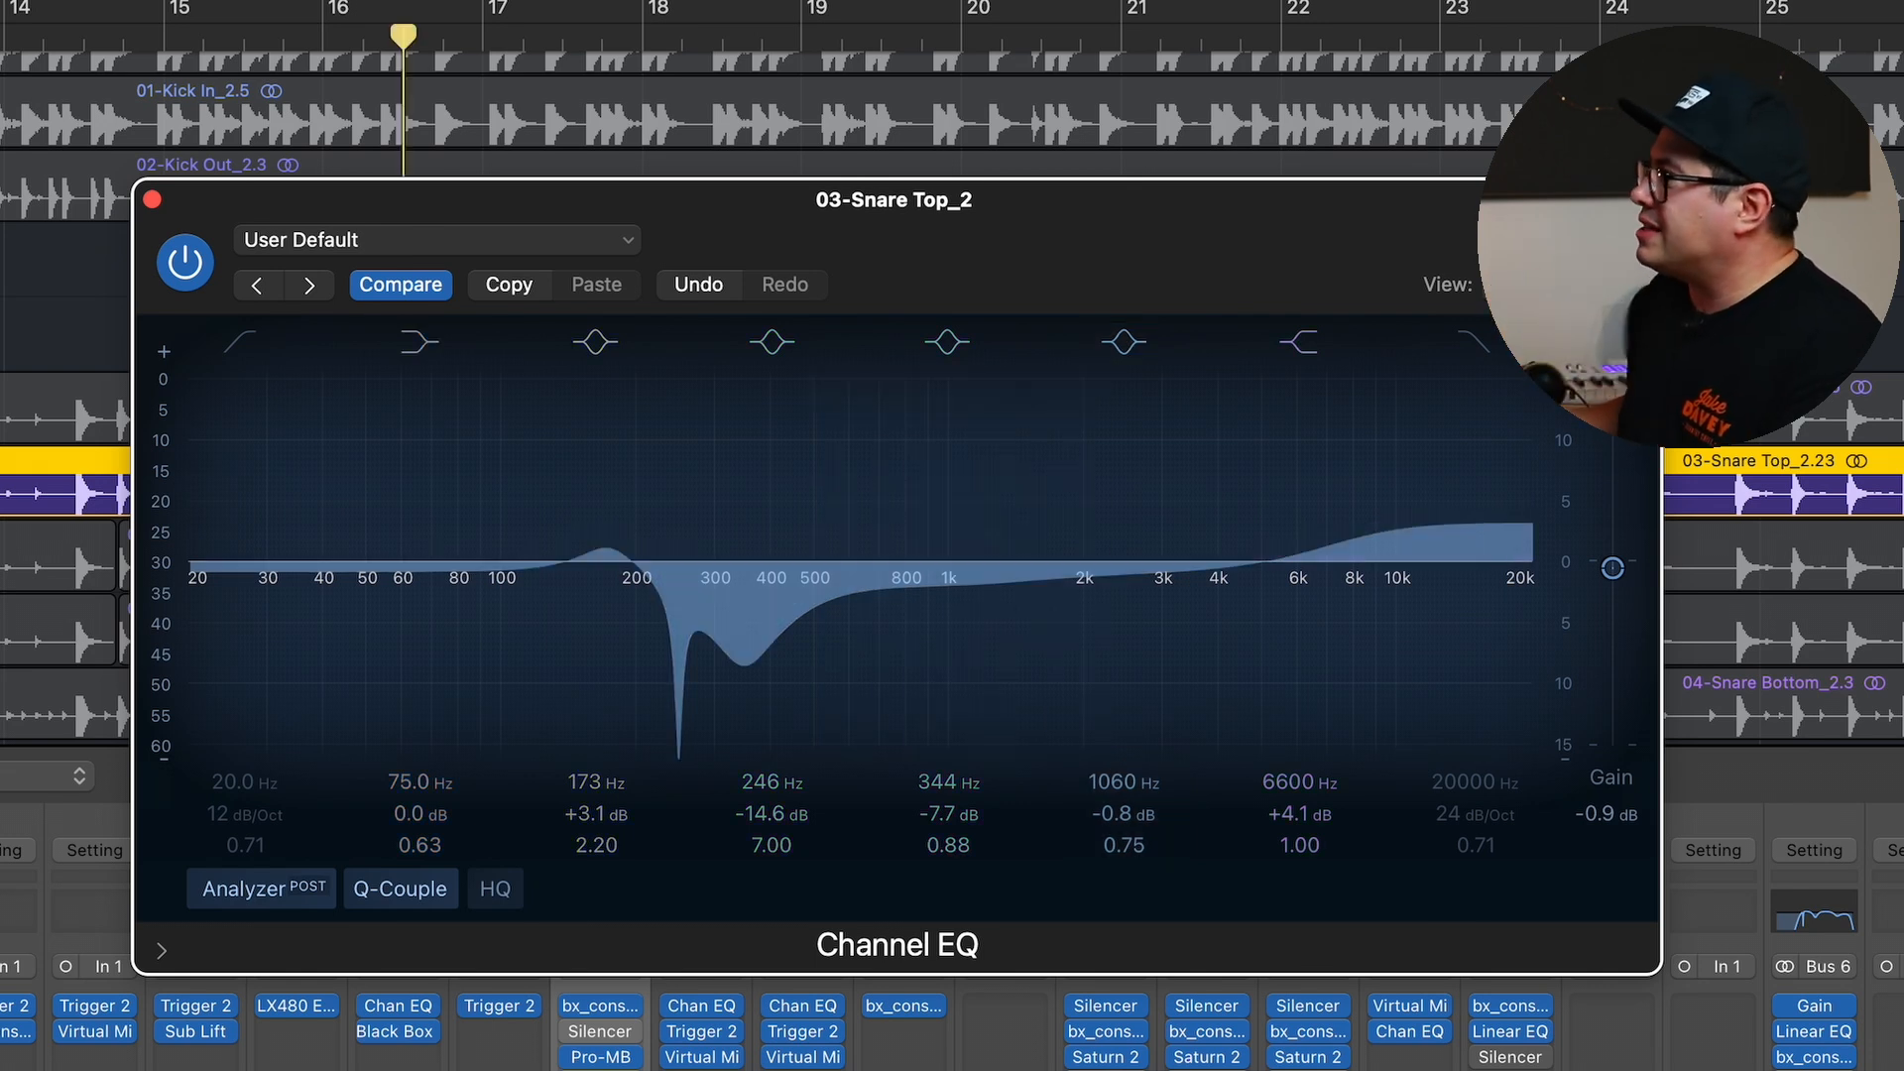
Audition the snare top through its Channel EQ and BSAClipper, watching the analyser and the clipping meter during playback.
{"action": "key", "text": "space"}
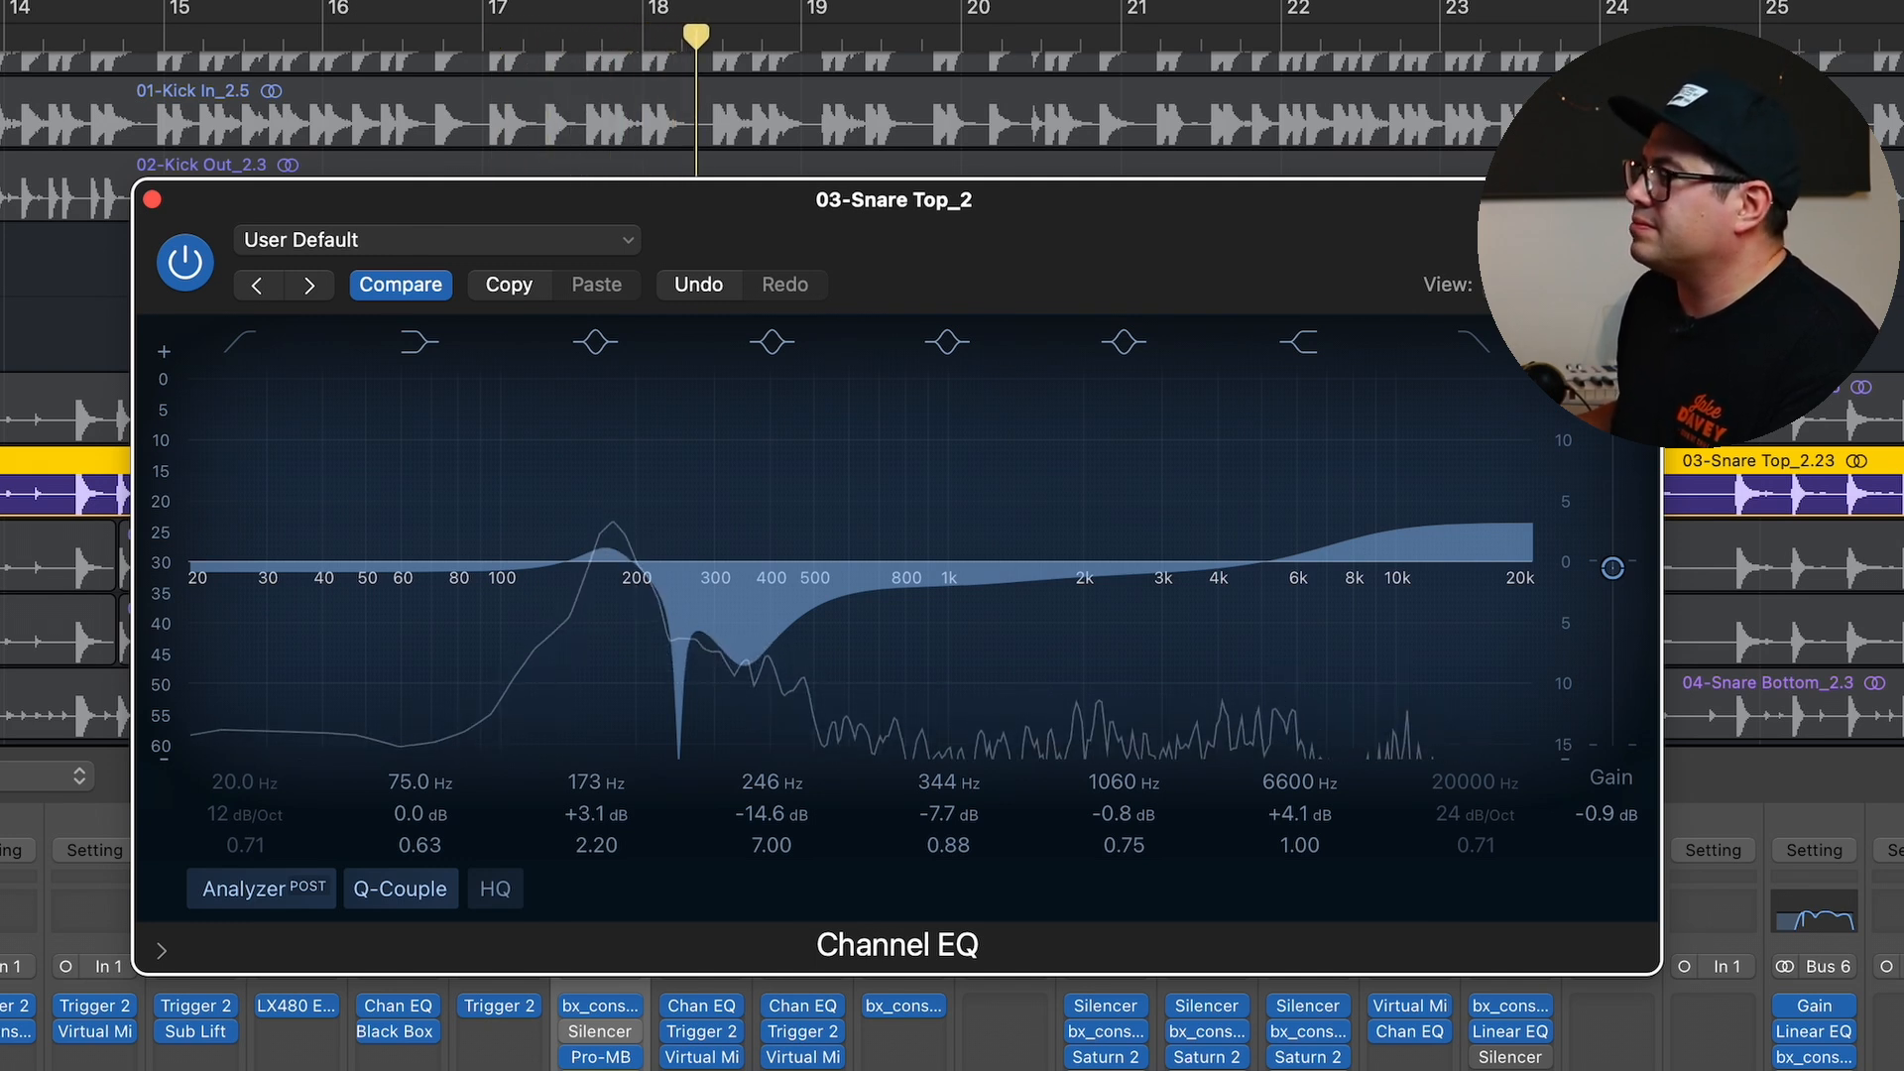
{"action": "key", "text": "space"}
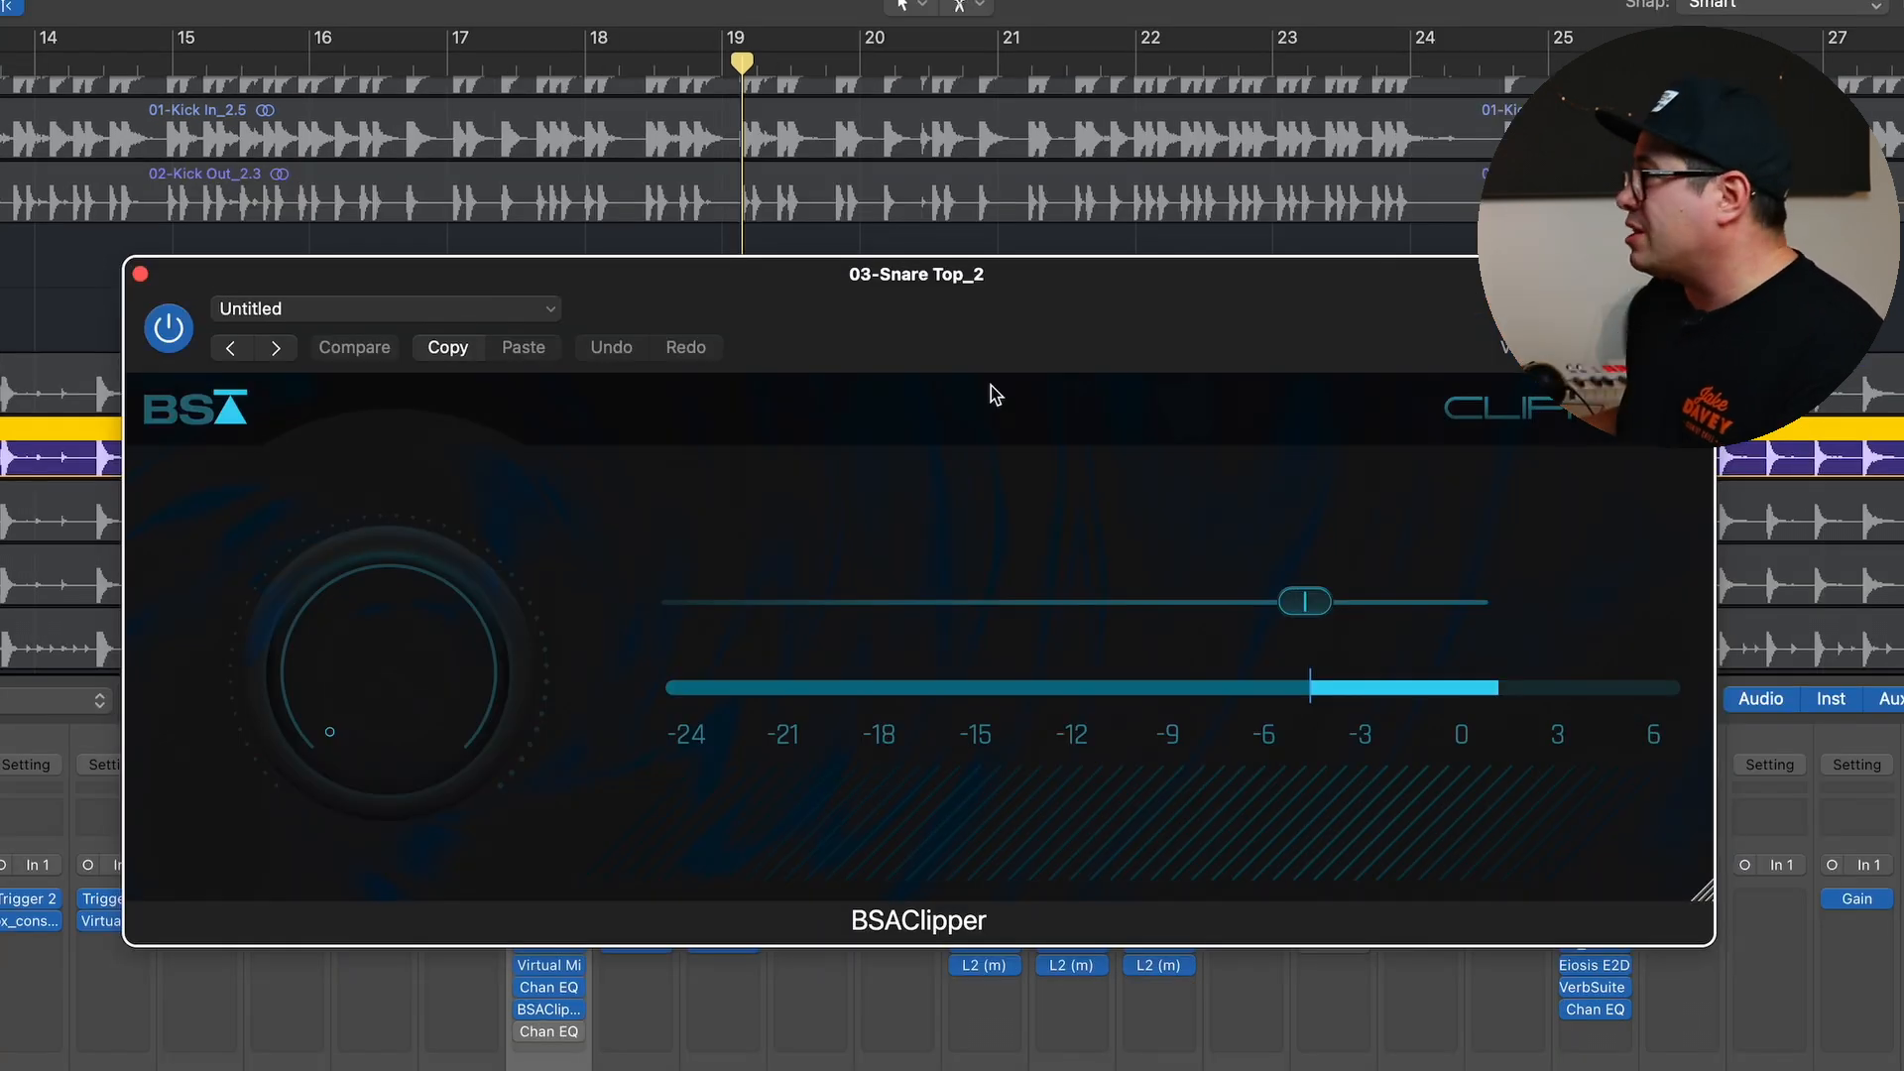
{"action": "key", "text": "space"}
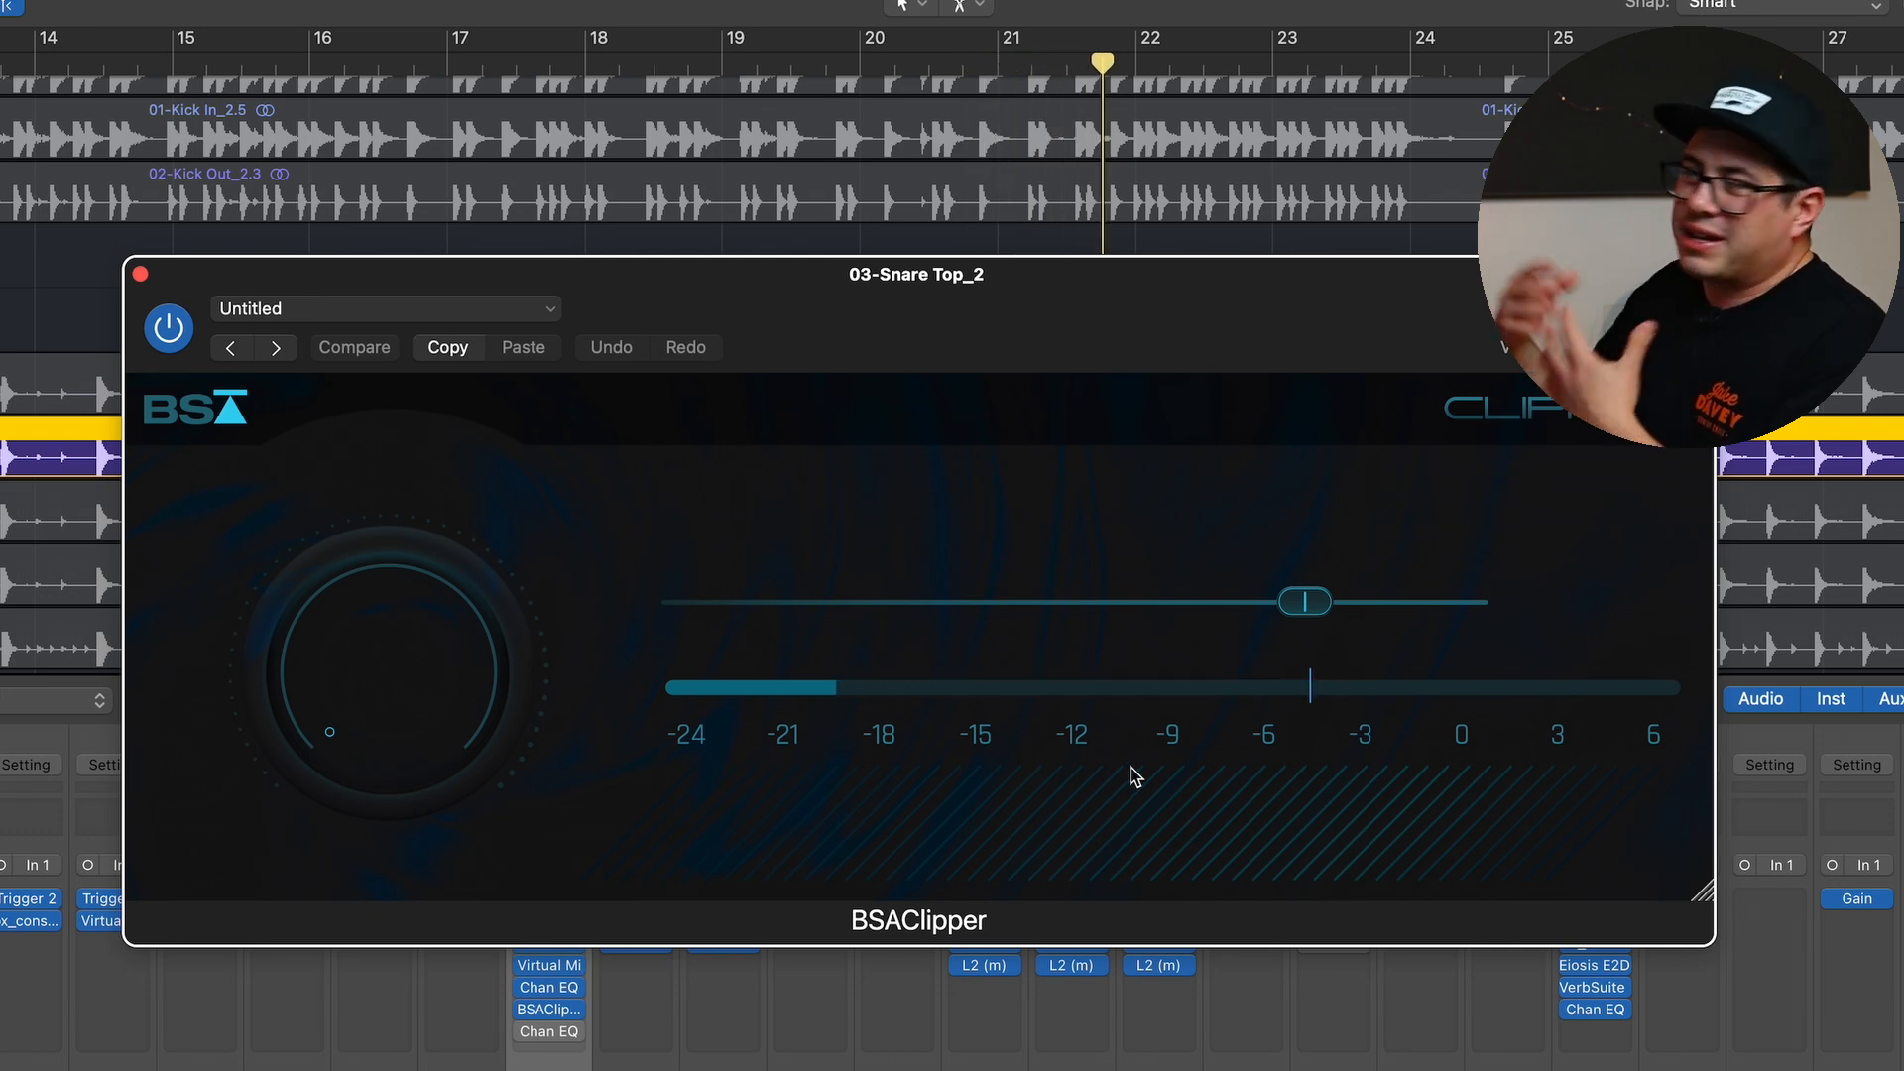
{"action": "key", "text": "space"}
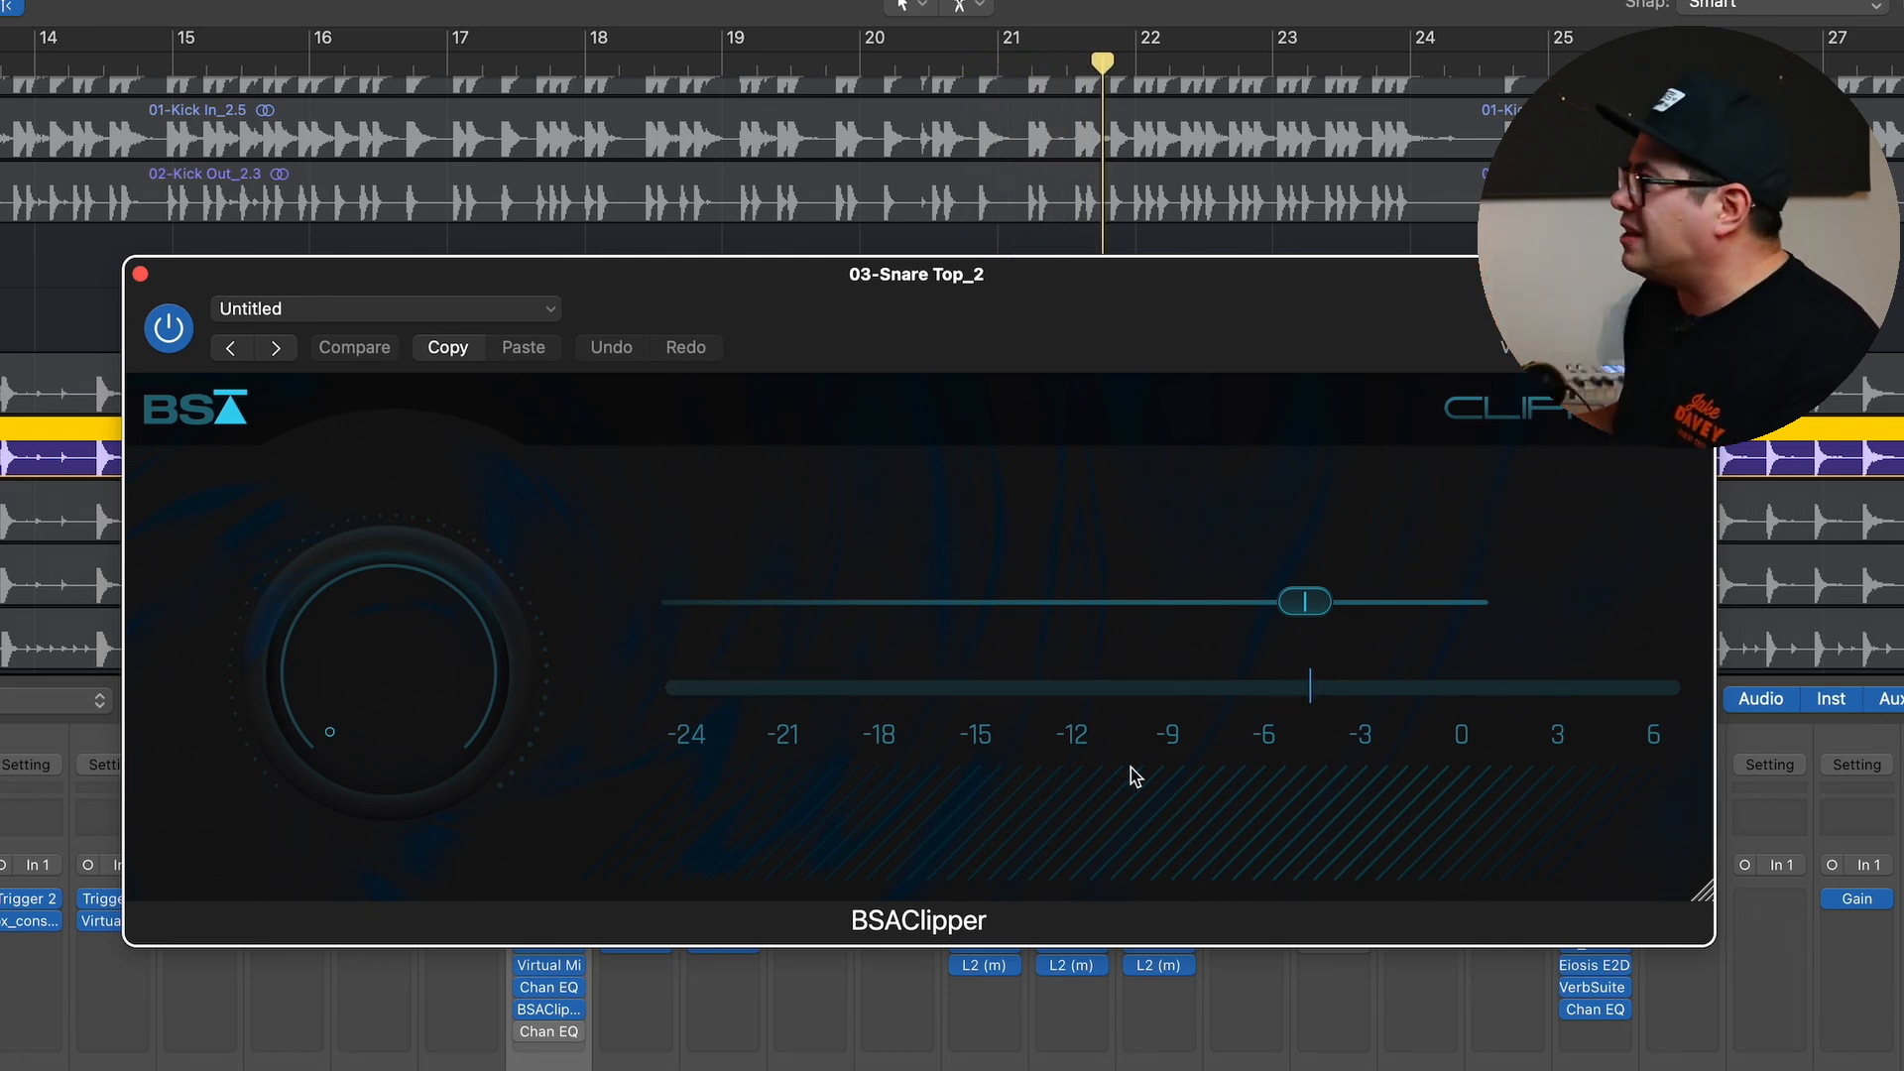
Close the BSAClipper and enable the snare top's final Channel EQ, closing its window after the check.
{"action": "left_click", "coordinate": [140, 274]}
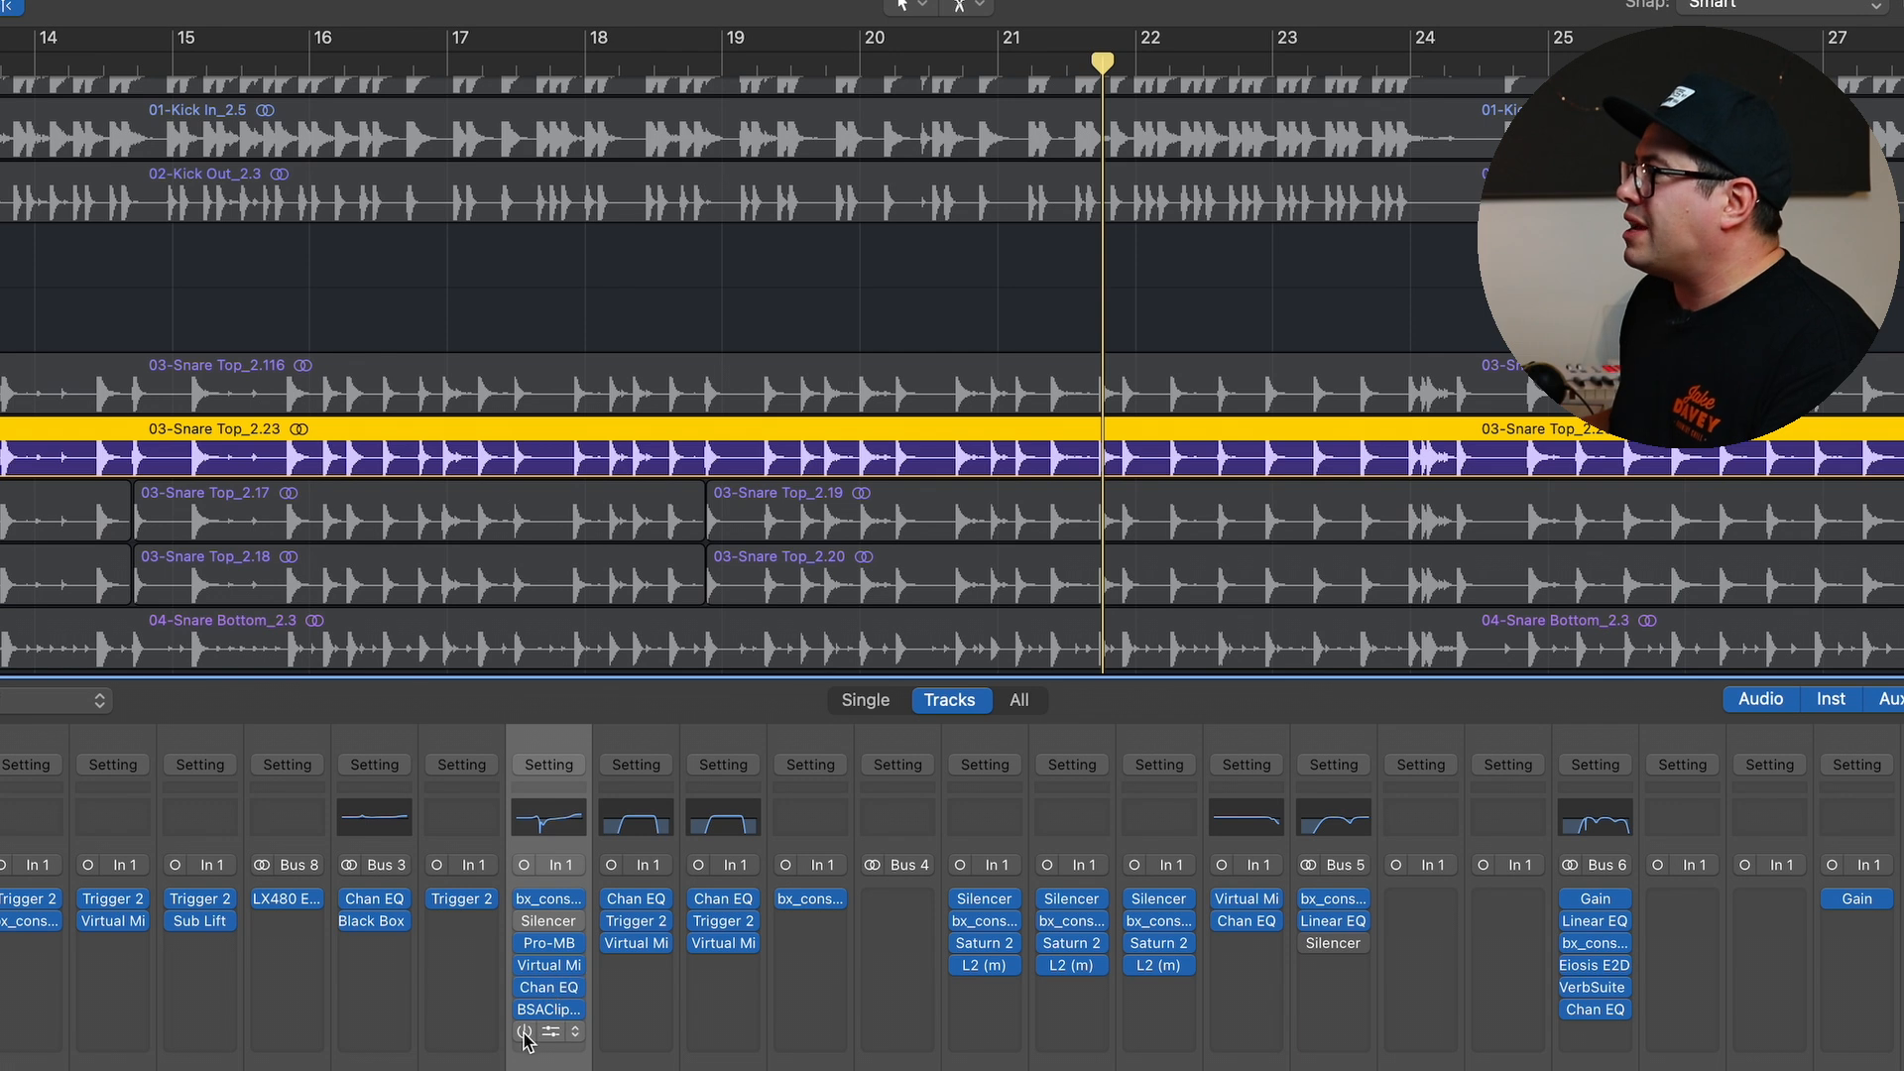
{"action": "left_click", "coordinate": [548, 1032]}
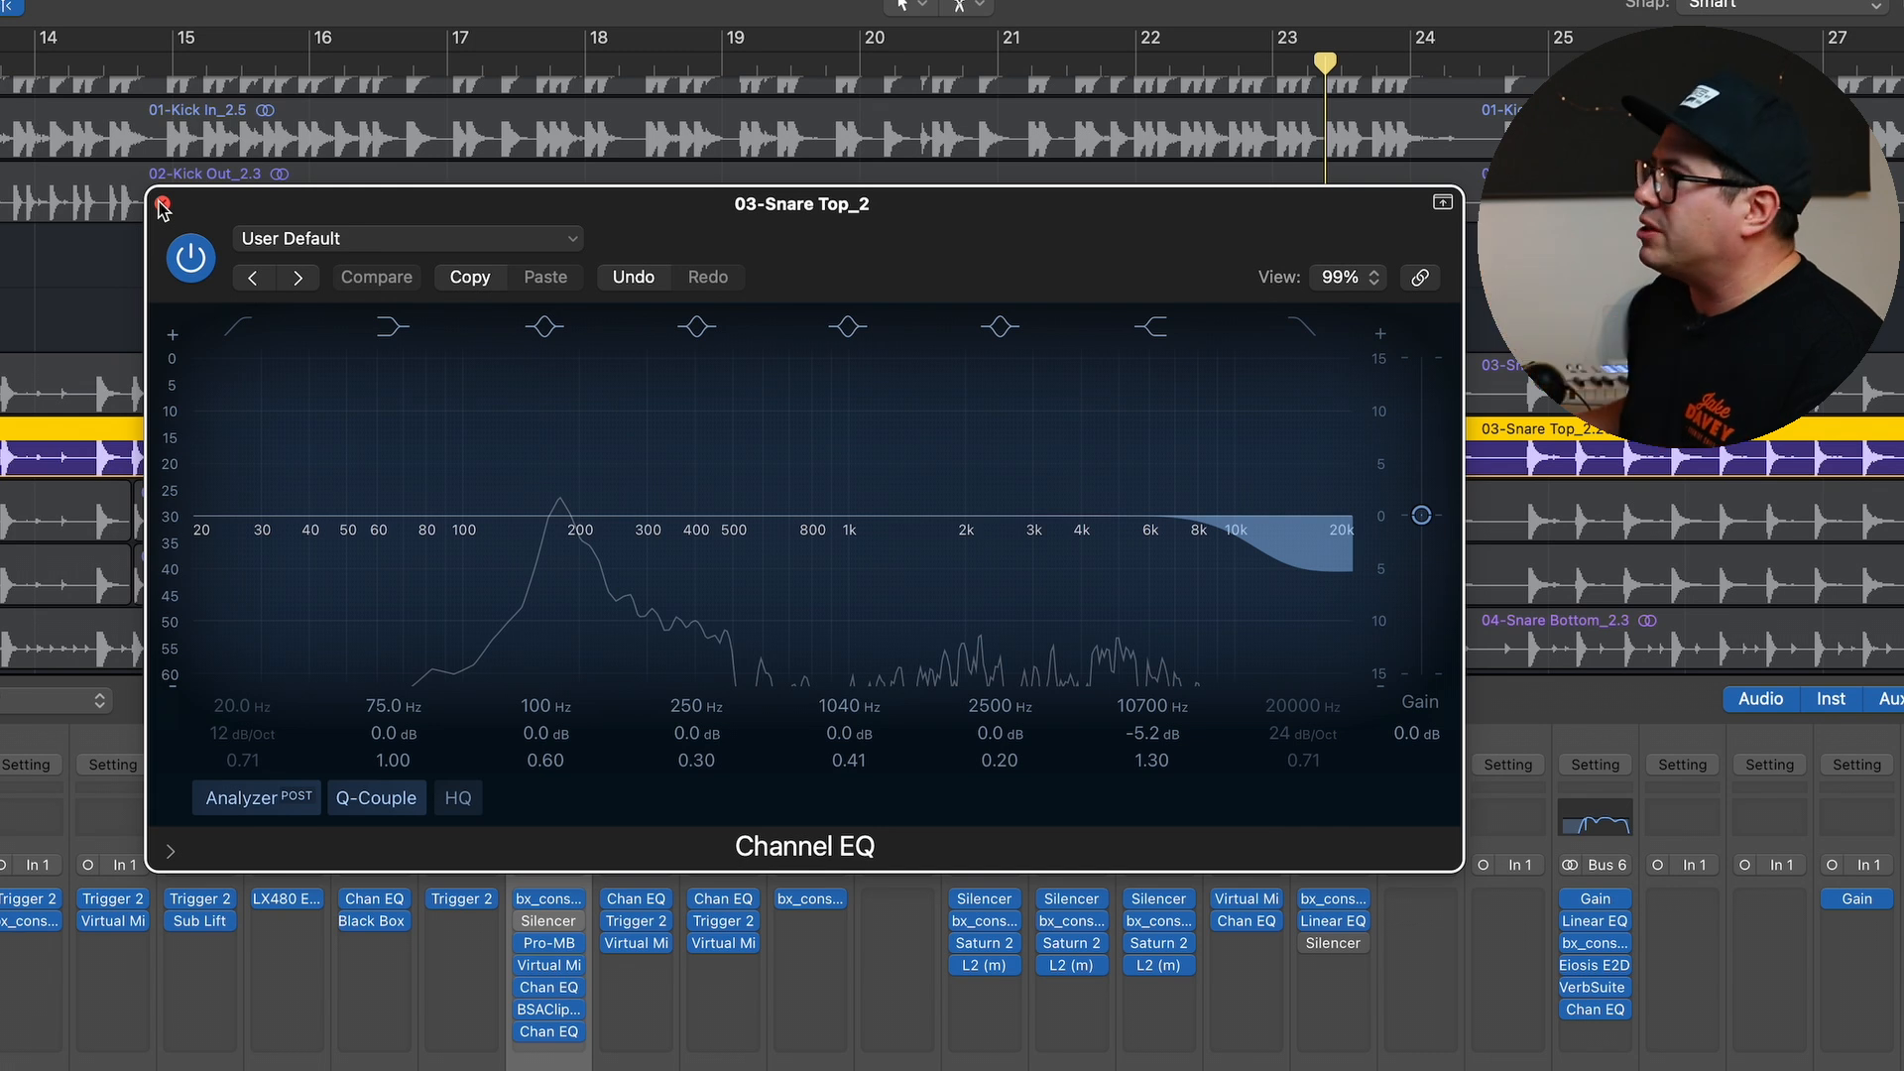
{"action": "left_click", "coordinate": [163, 205]}
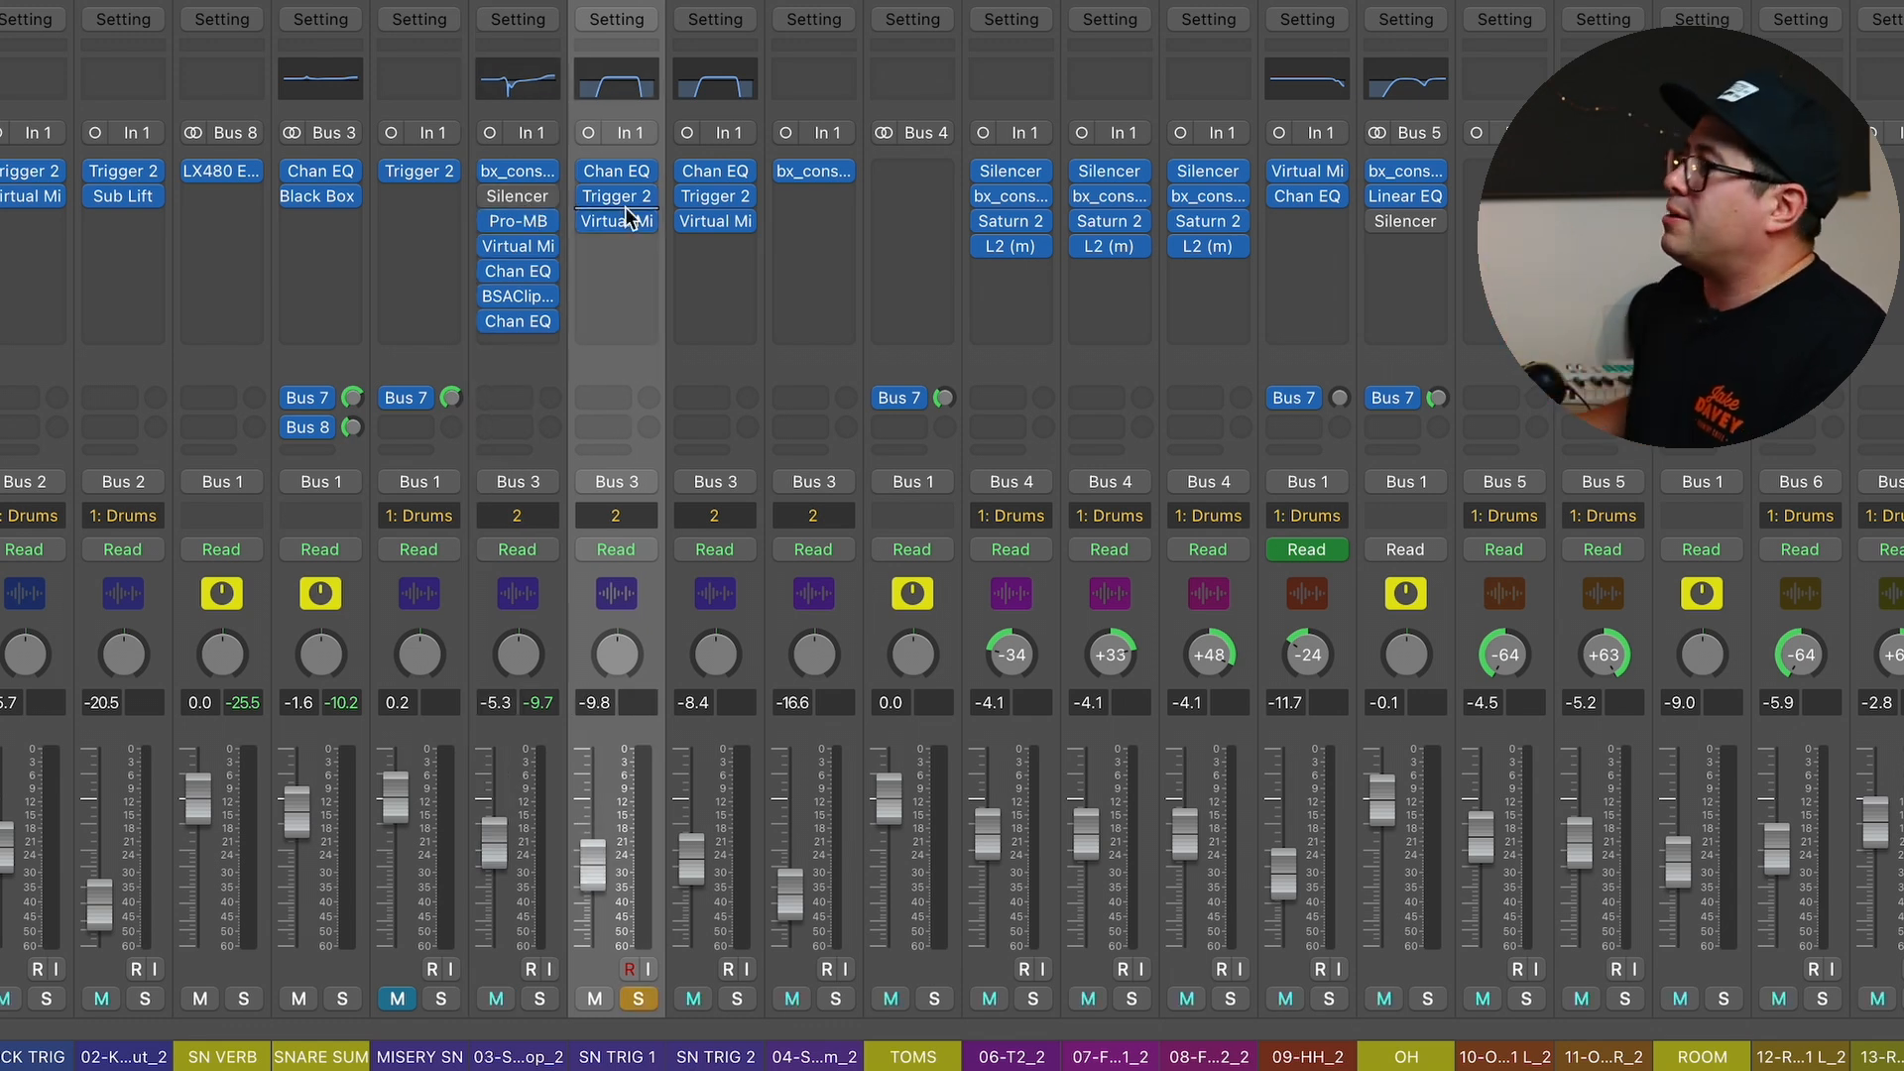
Open Trigger 2 on SN TRIG 1 and examine the Bendeth Snares samples and the triggering page.
{"action": "left_click", "coordinate": [626, 207]}
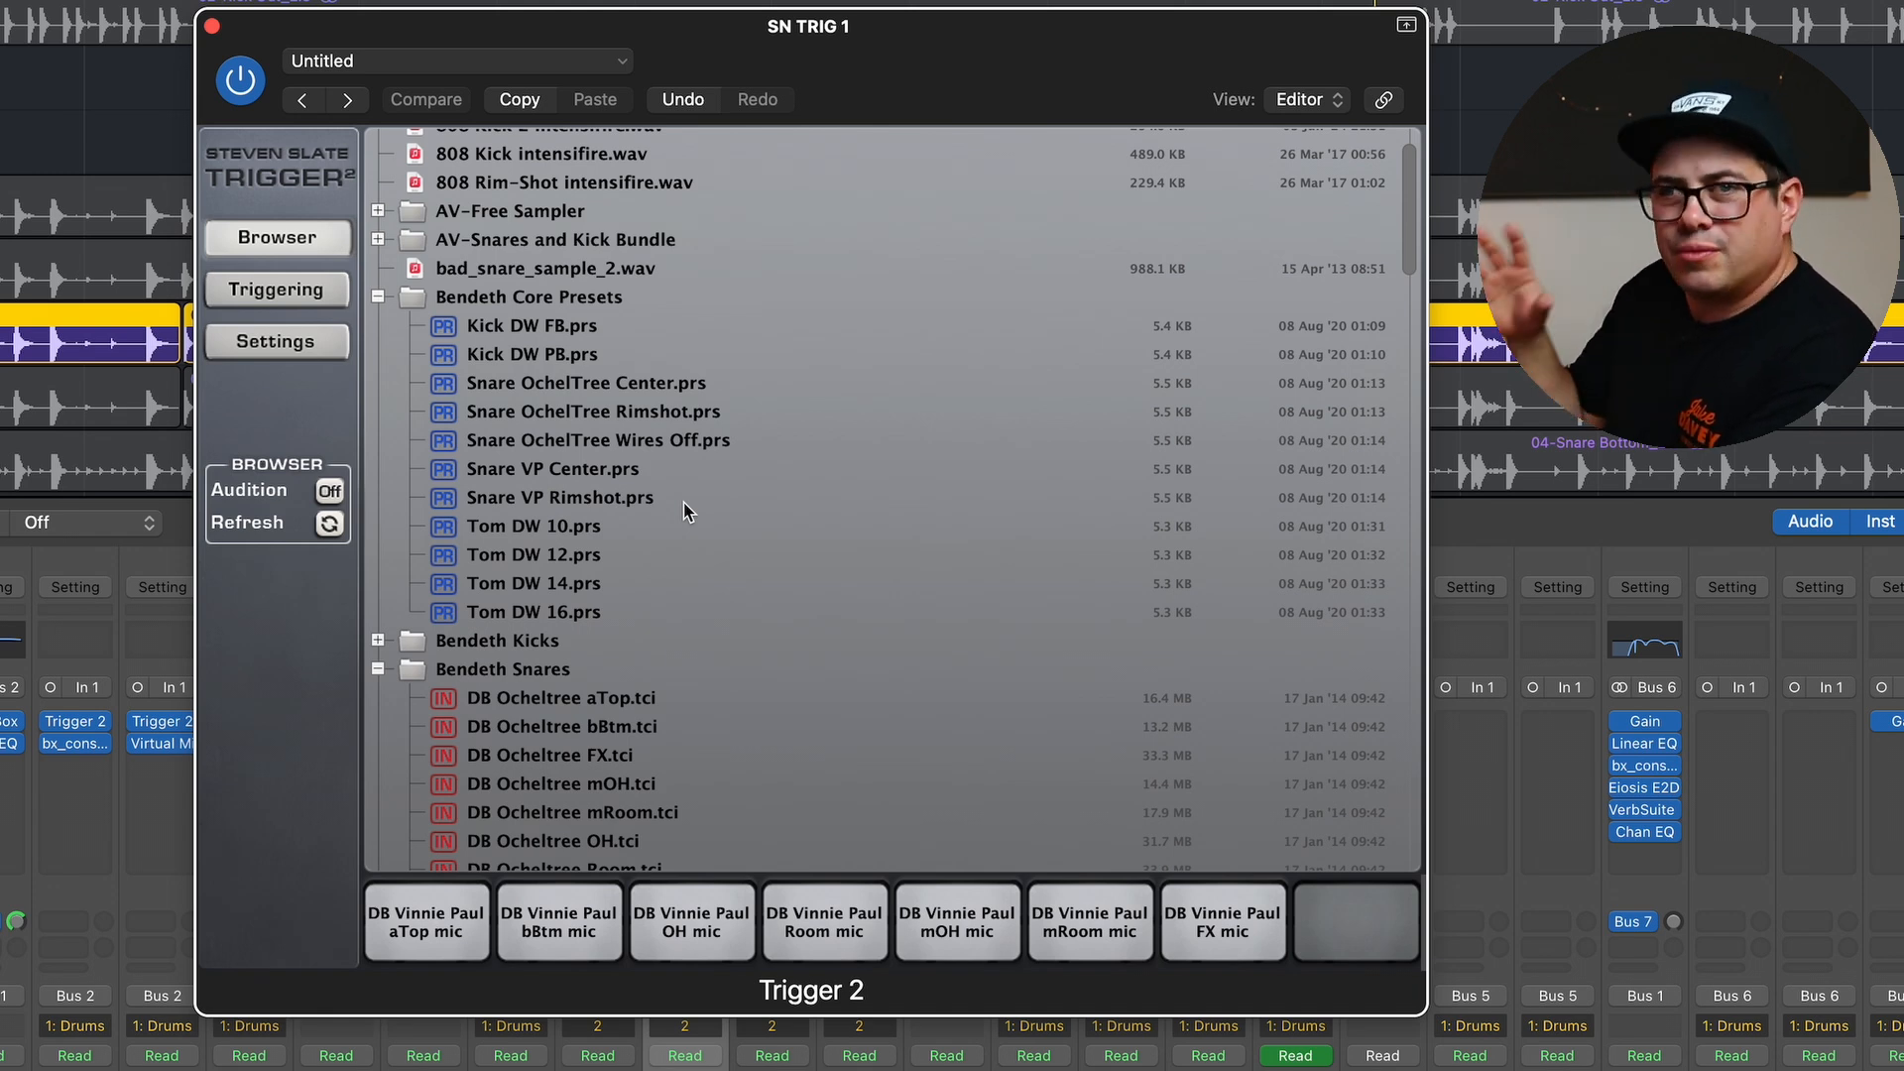
{"action": "scroll", "coordinate": [684, 511], "scroll_direction": "down", "scroll_amount": 5}
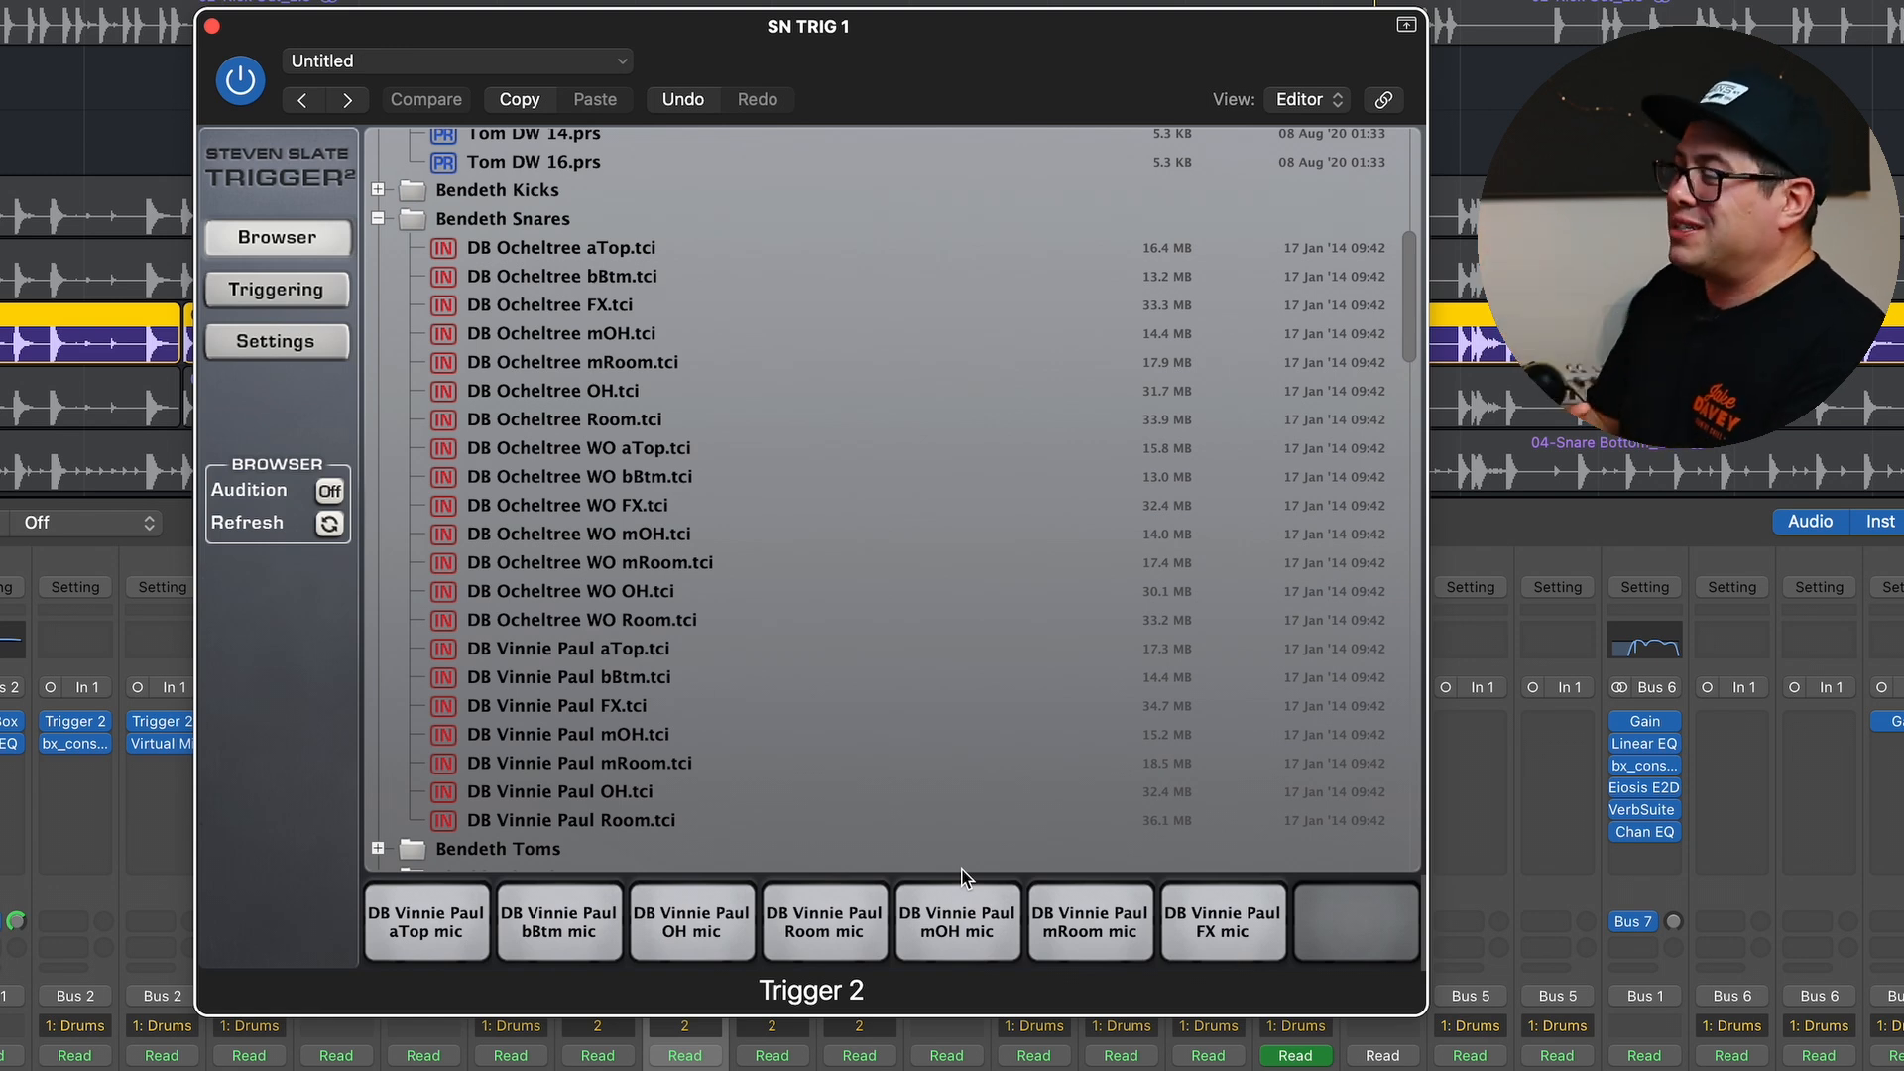
{"action": "scroll", "coordinate": [441, 357], "scroll_direction": "up", "scroll_amount": 1}
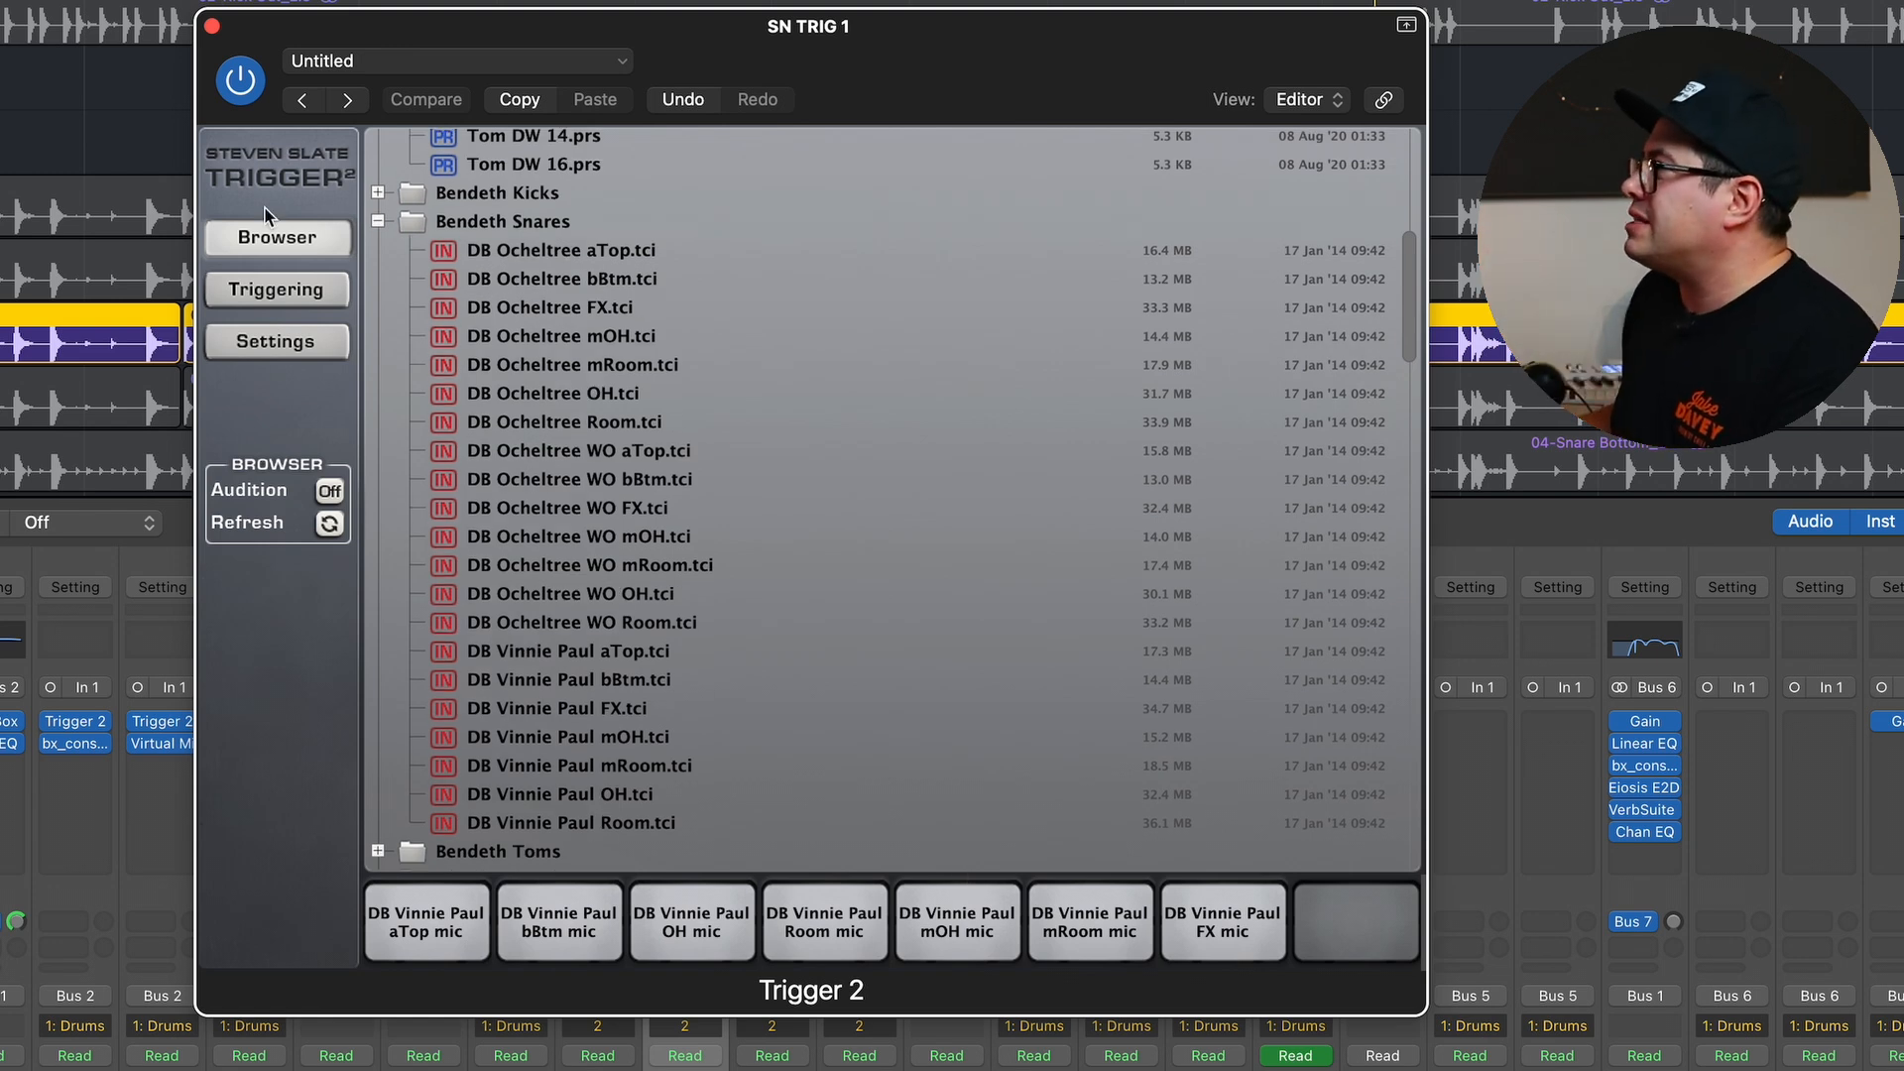
{"action": "left_click", "coordinate": [278, 289]}
{"action": "key", "text": "super+w"}
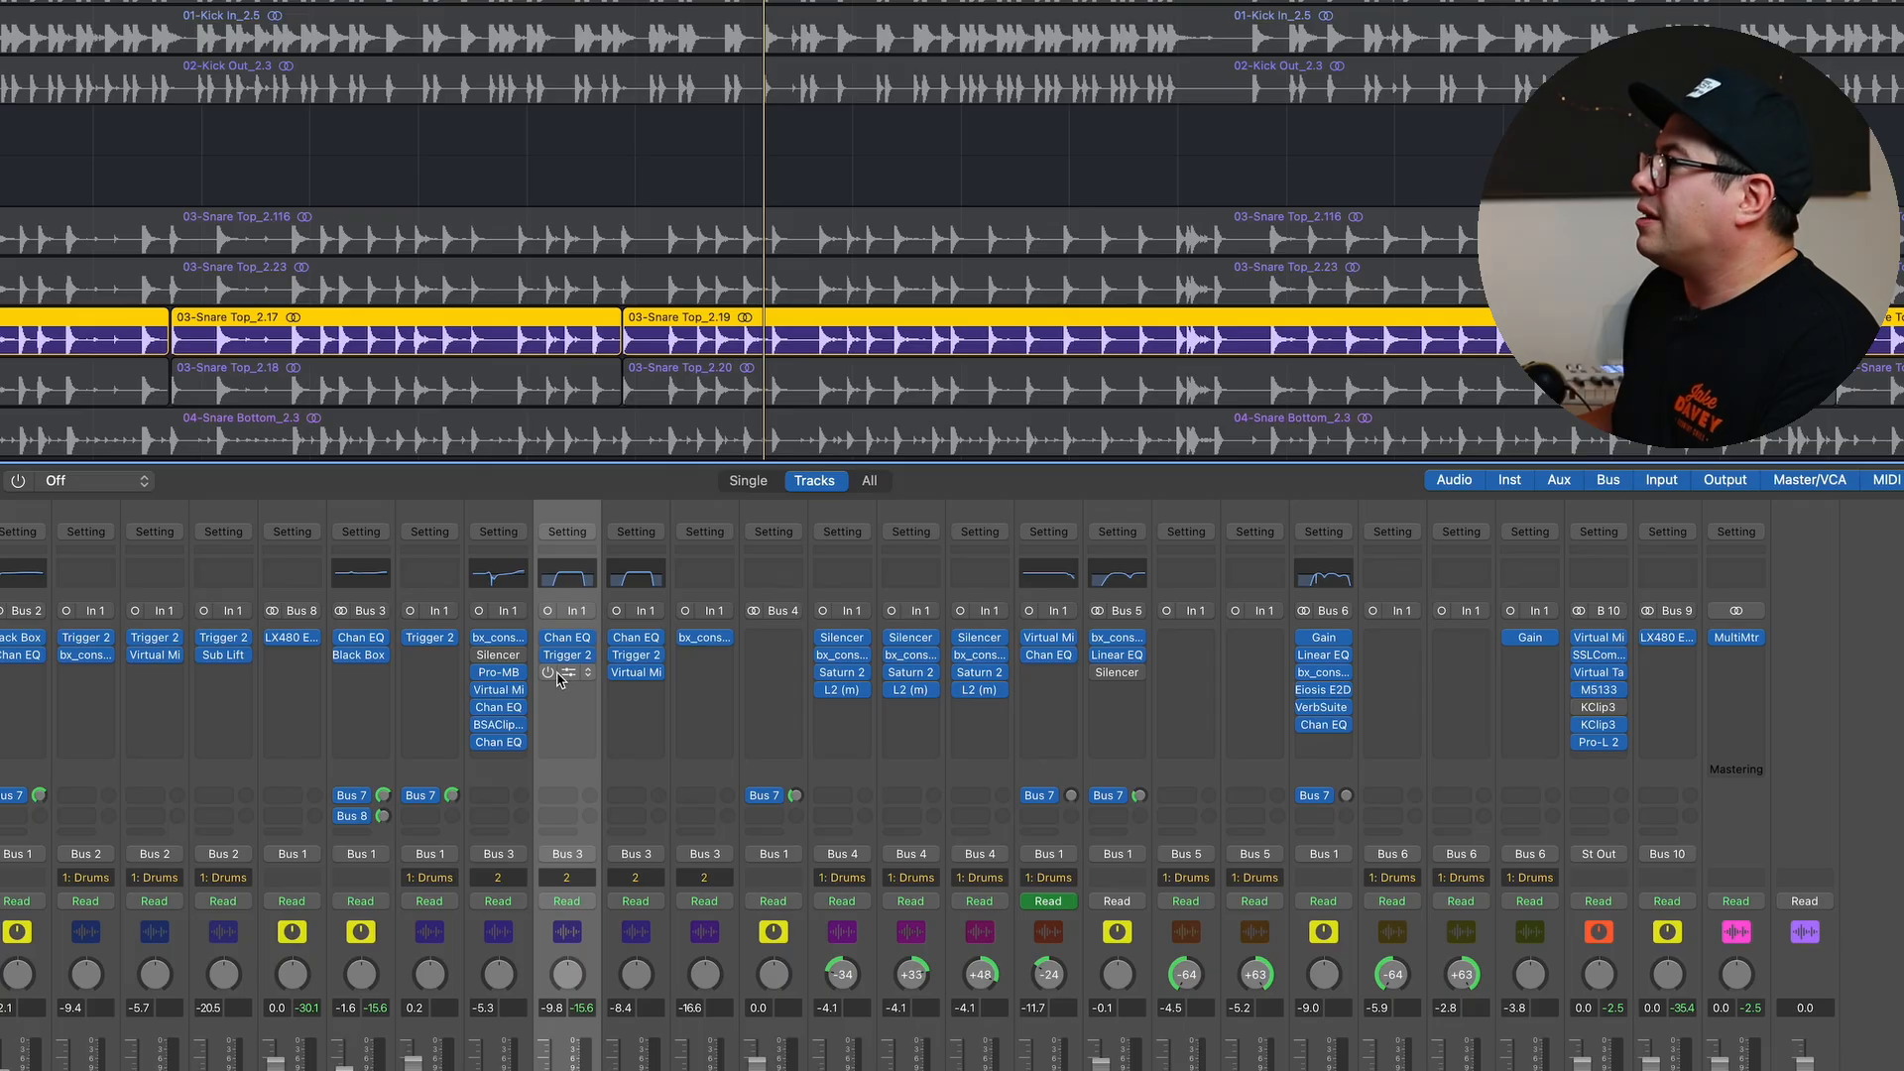
Open SN TRIG 1's Virtual Mix Rack and examine the FG-S HF, LMF and LF settings and the AirEQ air gain.
{"action": "left_click", "coordinate": [561, 662]}
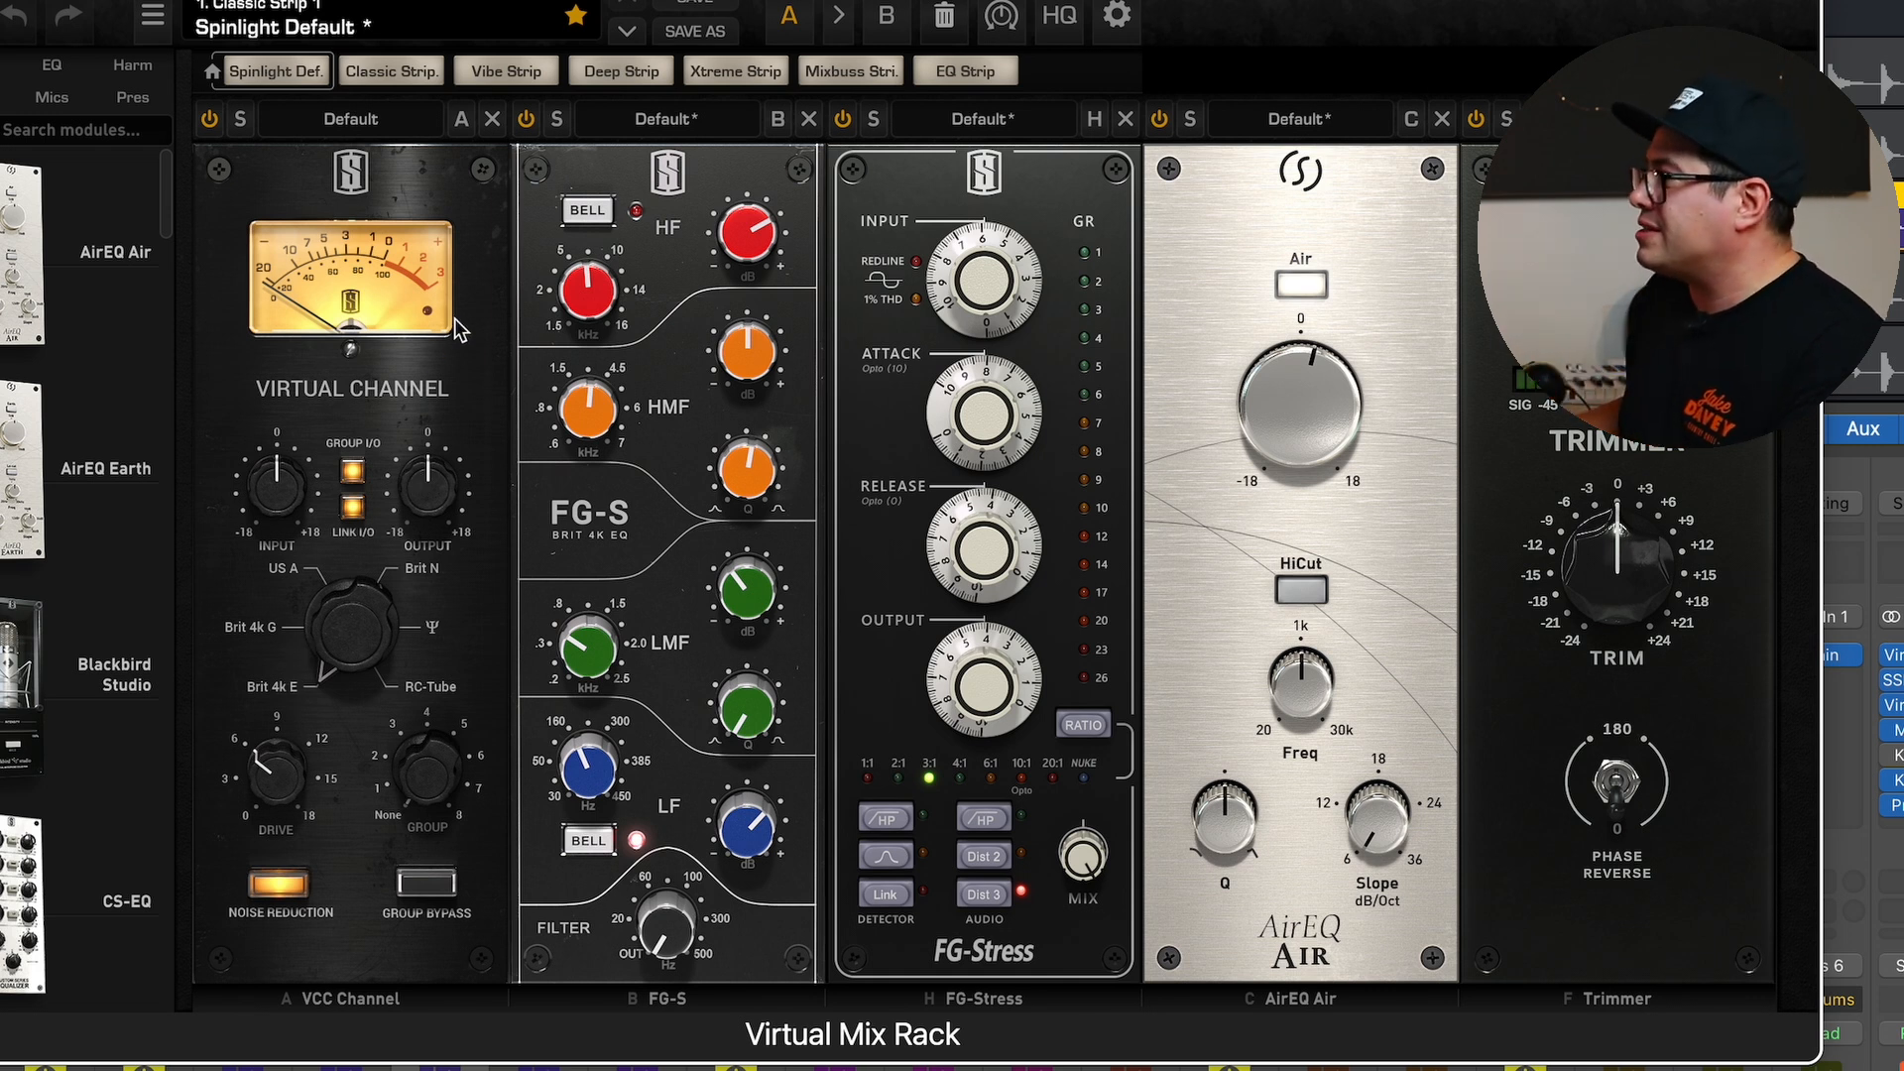
{"action": "mouse_move", "coordinate": [593, 283]}
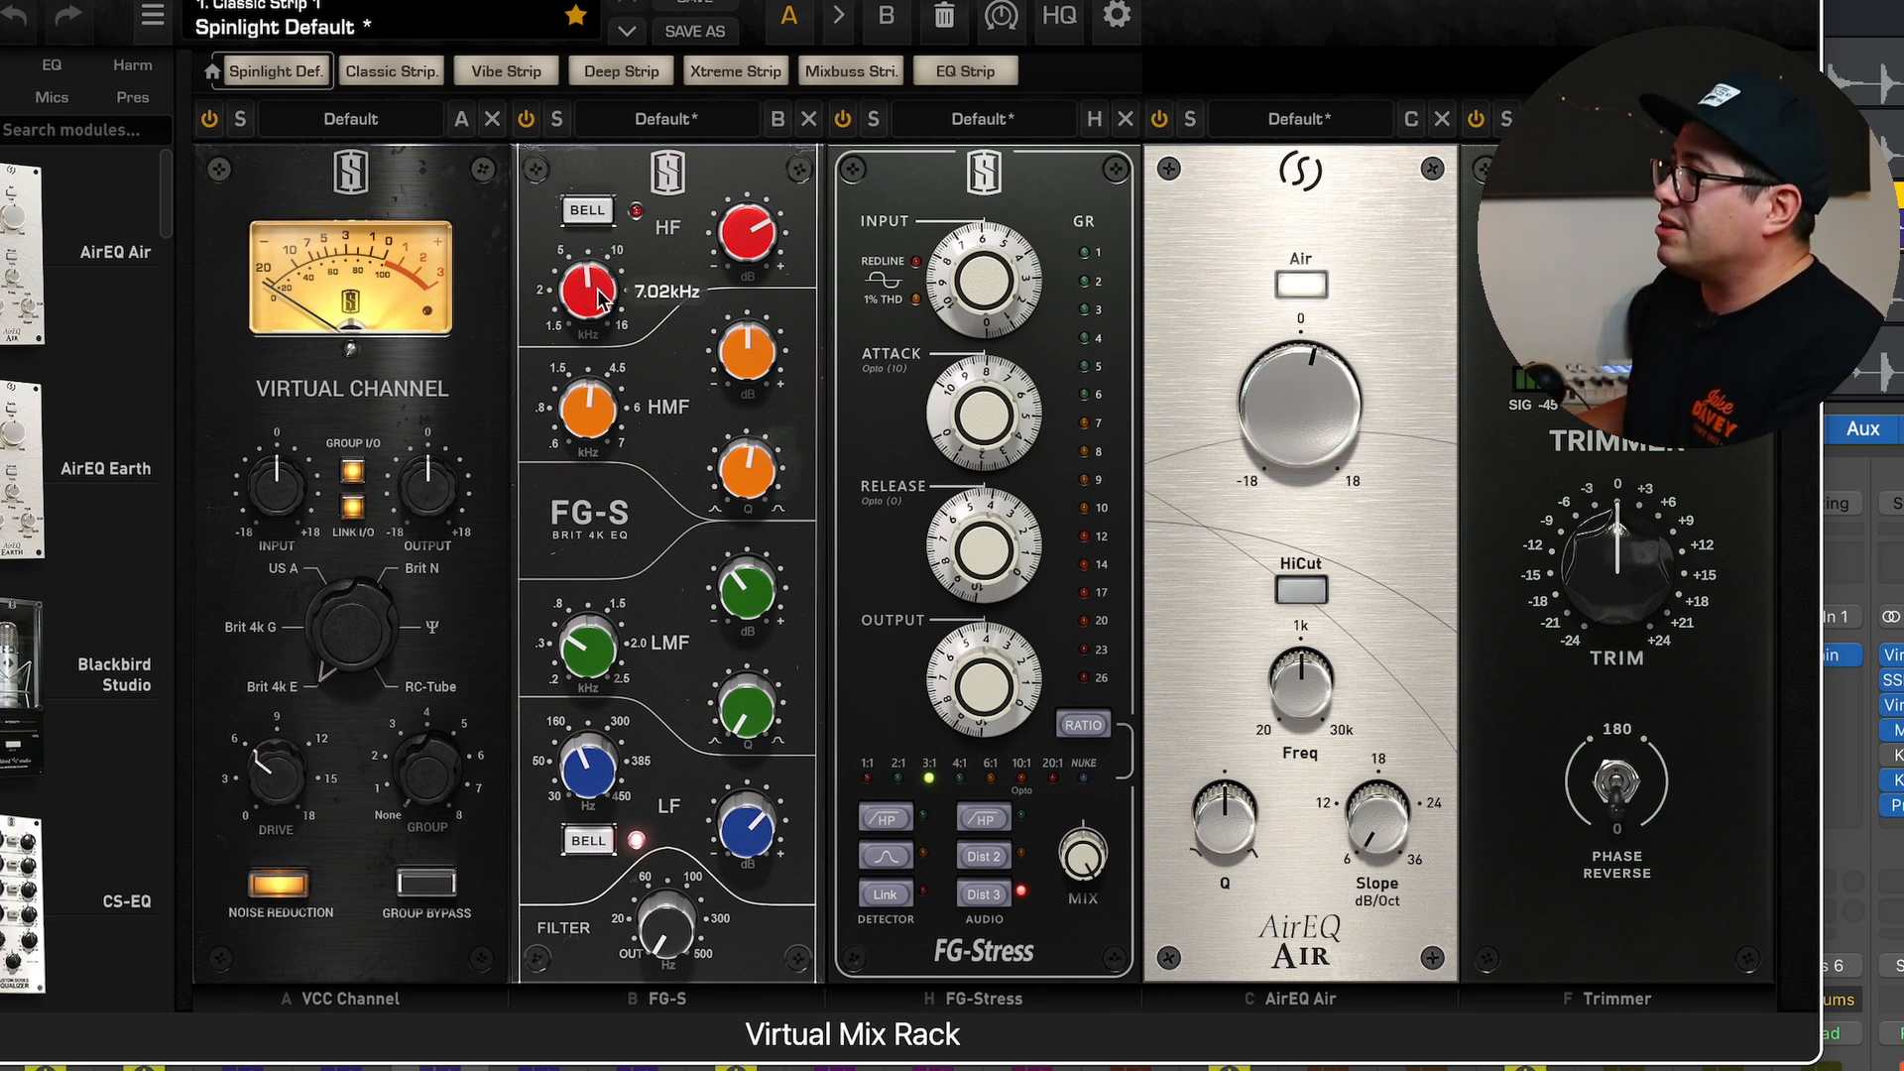
{"action": "mouse_move", "coordinate": [729, 249]}
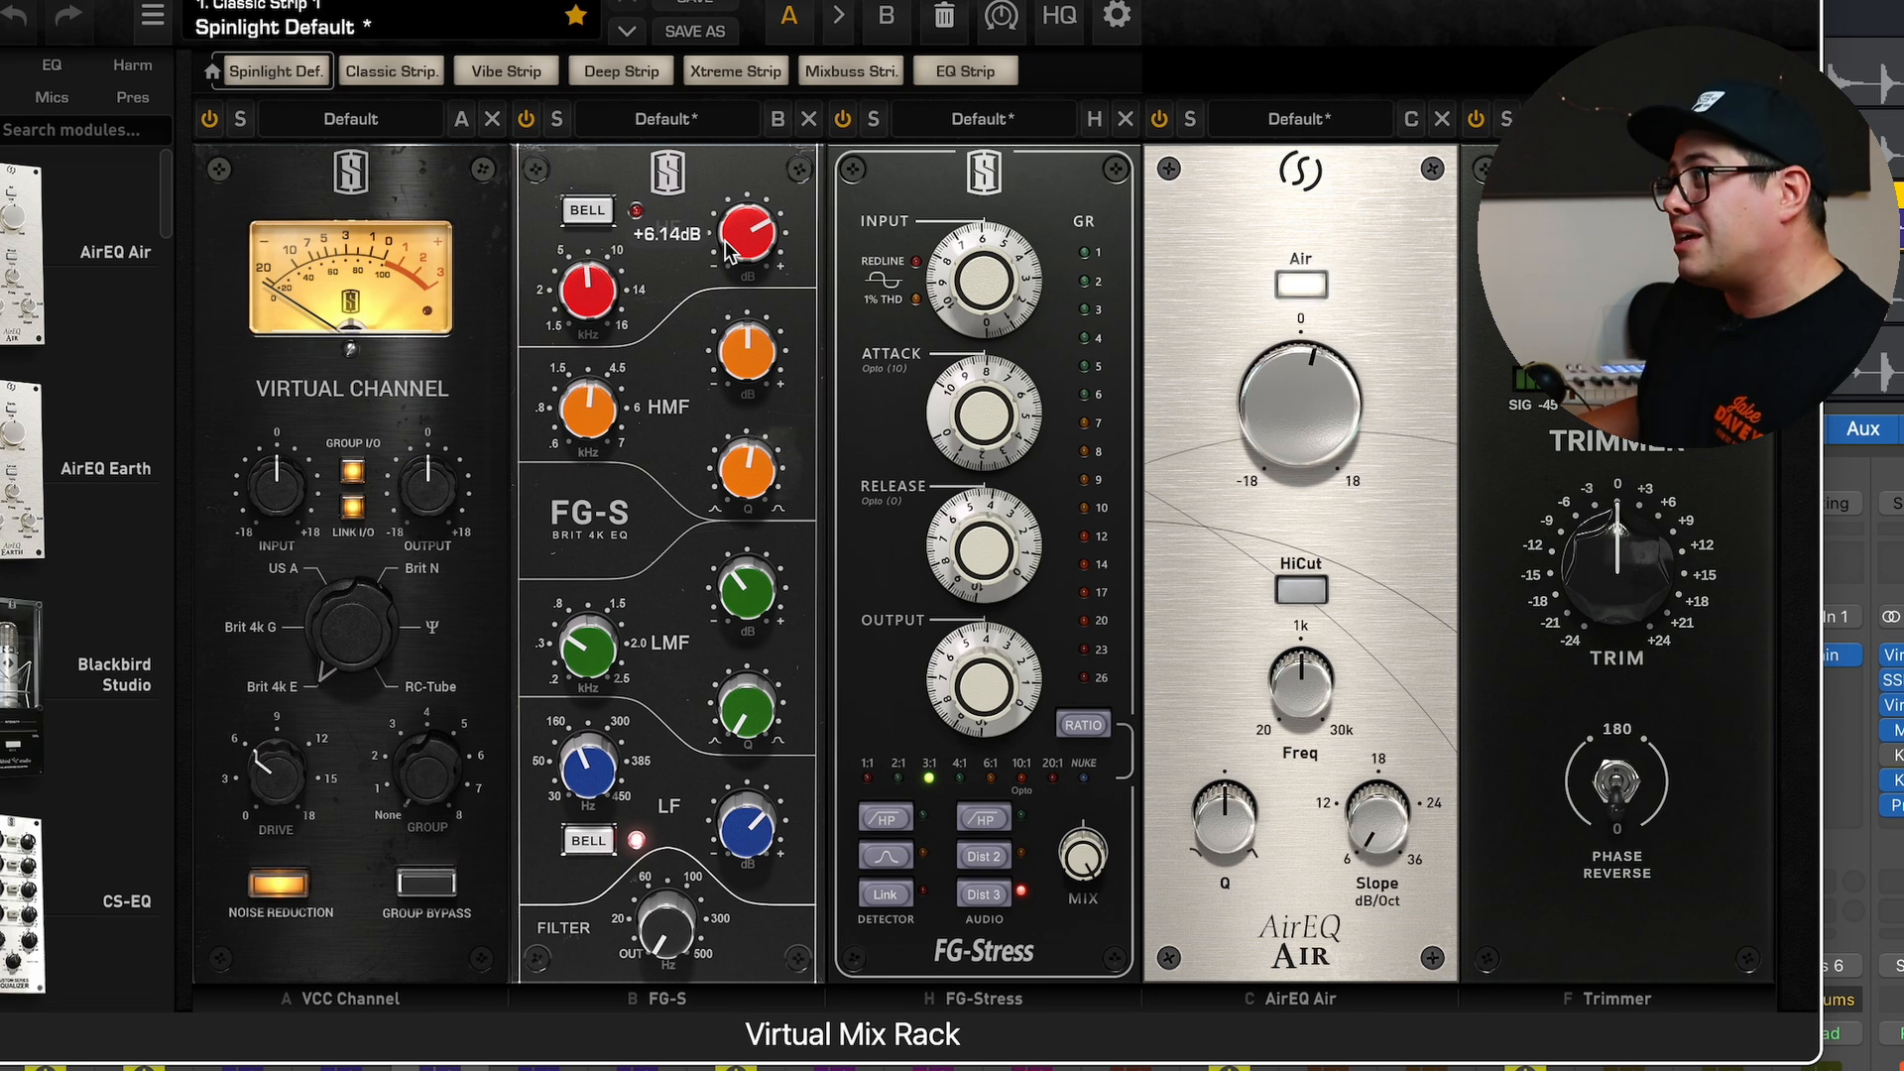
{"action": "mouse_move", "coordinate": [751, 603]}
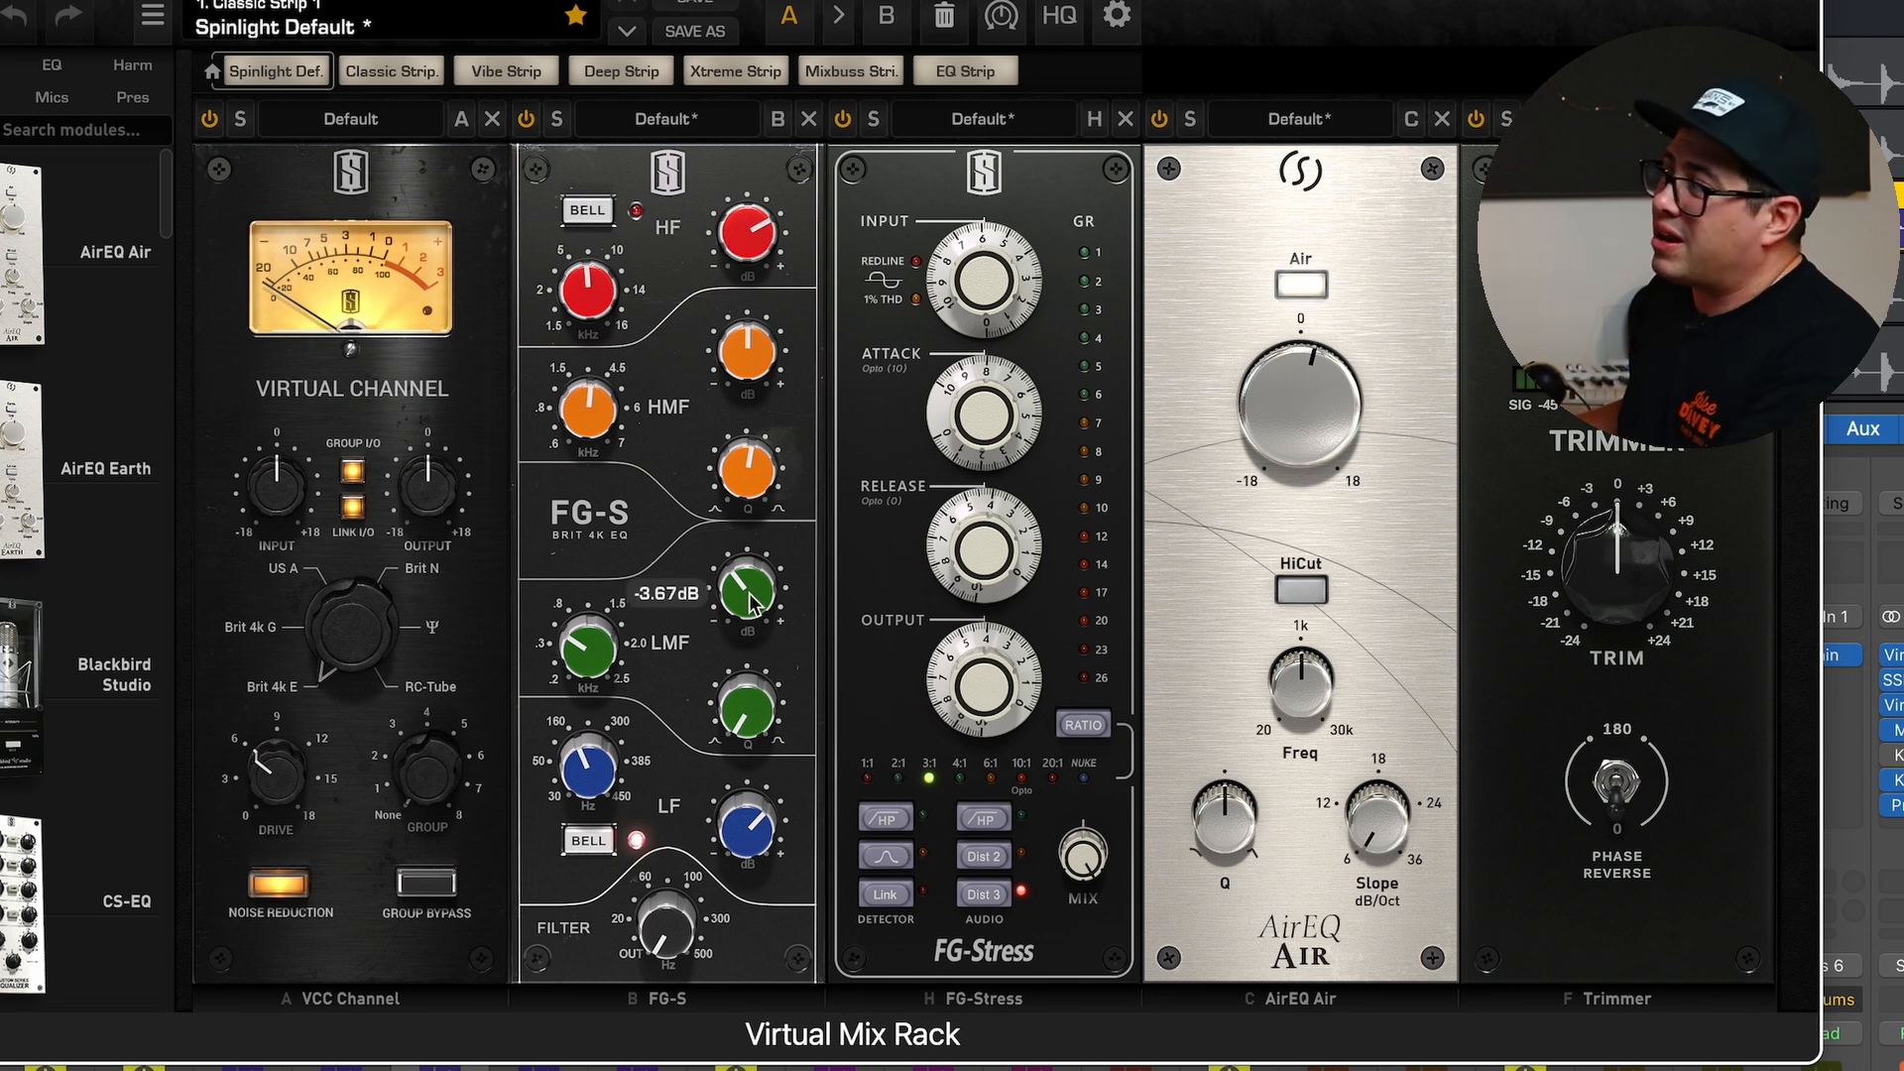
{"action": "mouse_move", "coordinate": [576, 663]}
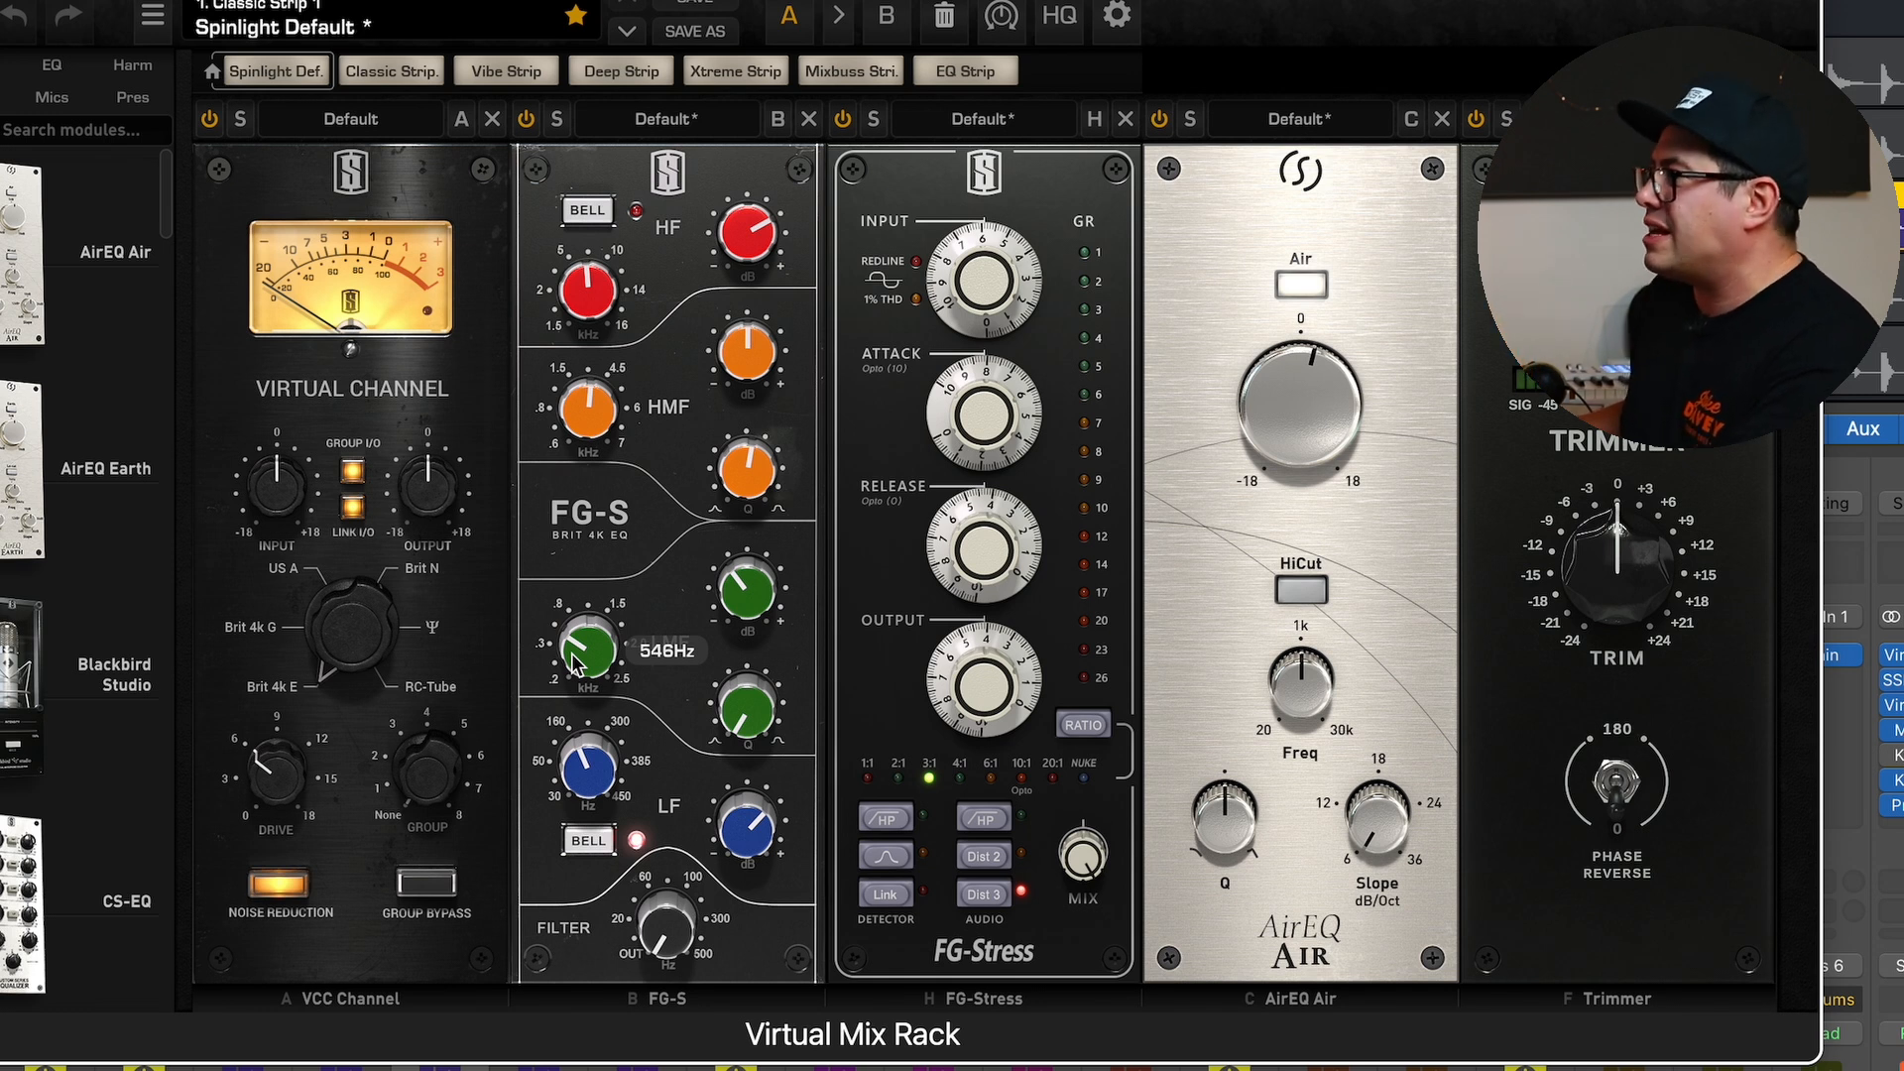
{"action": "mouse_move", "coordinate": [763, 813]}
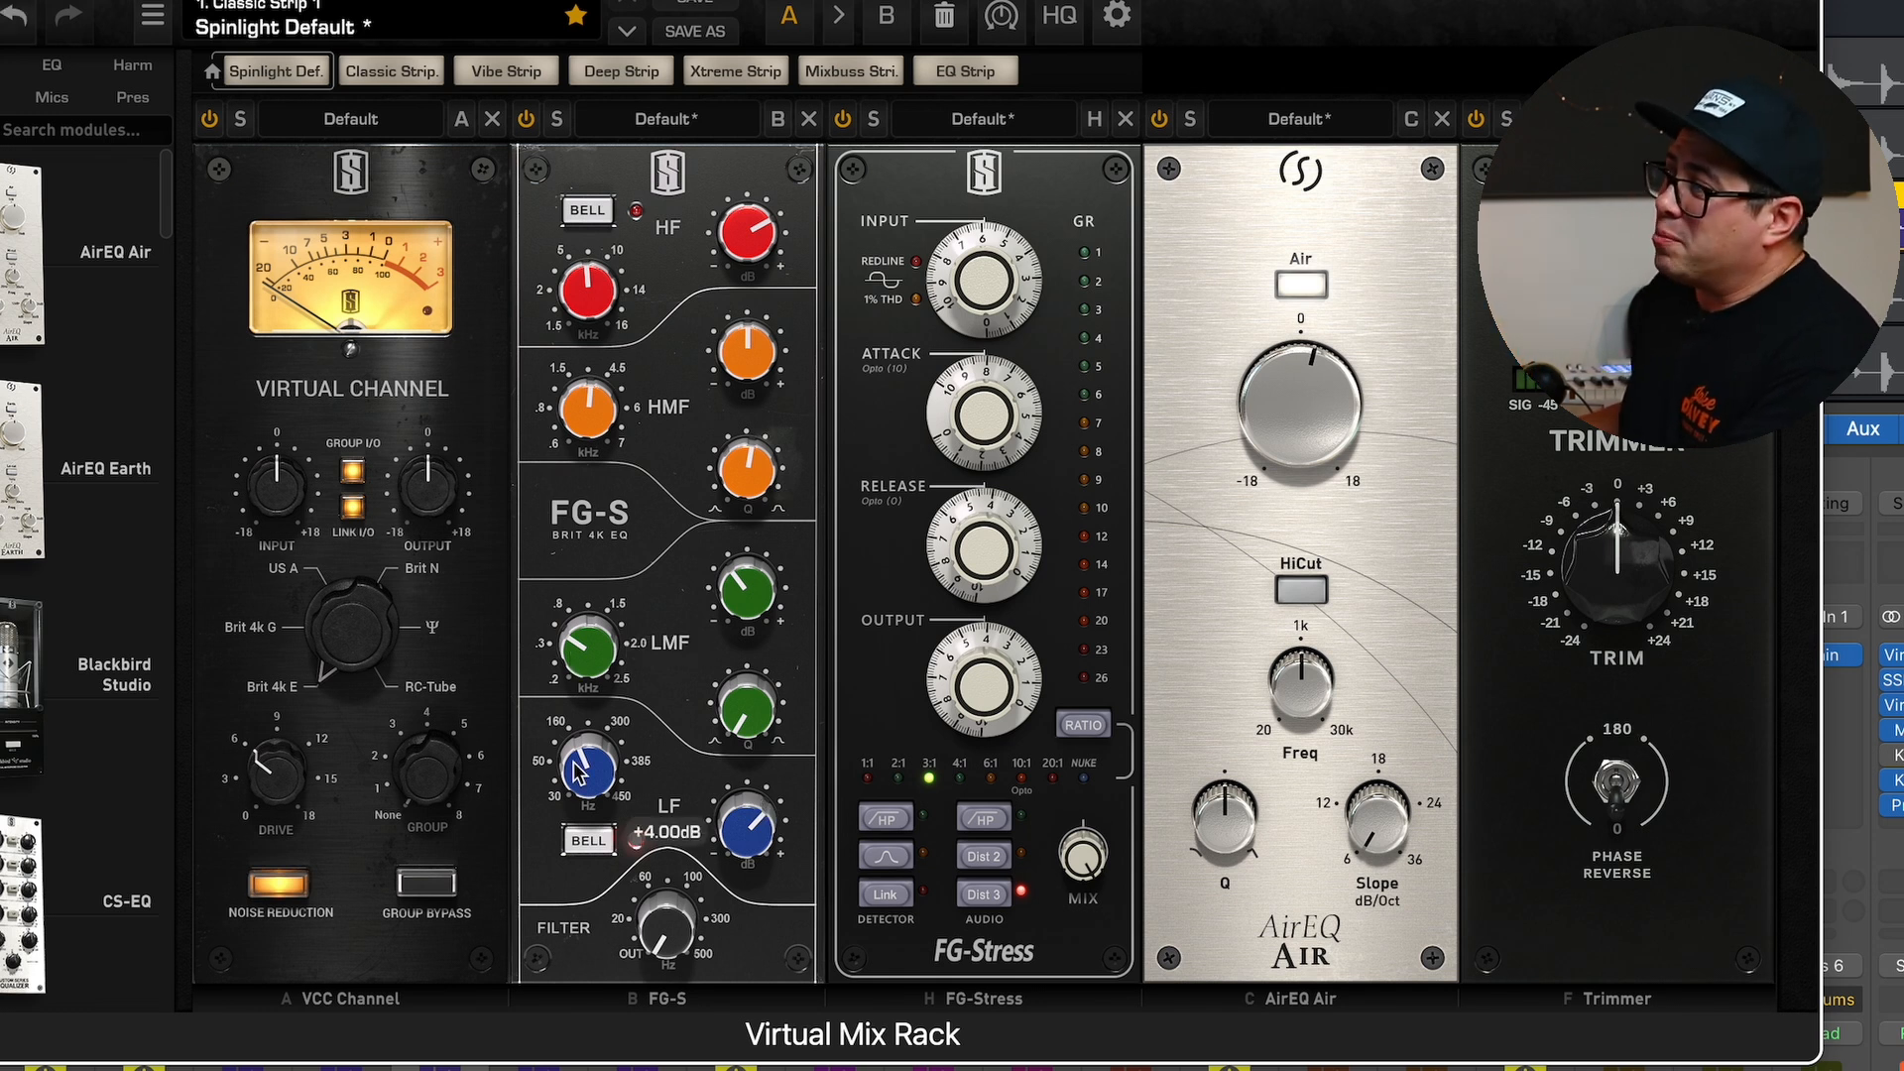
{"action": "mouse_move", "coordinate": [577, 771]}
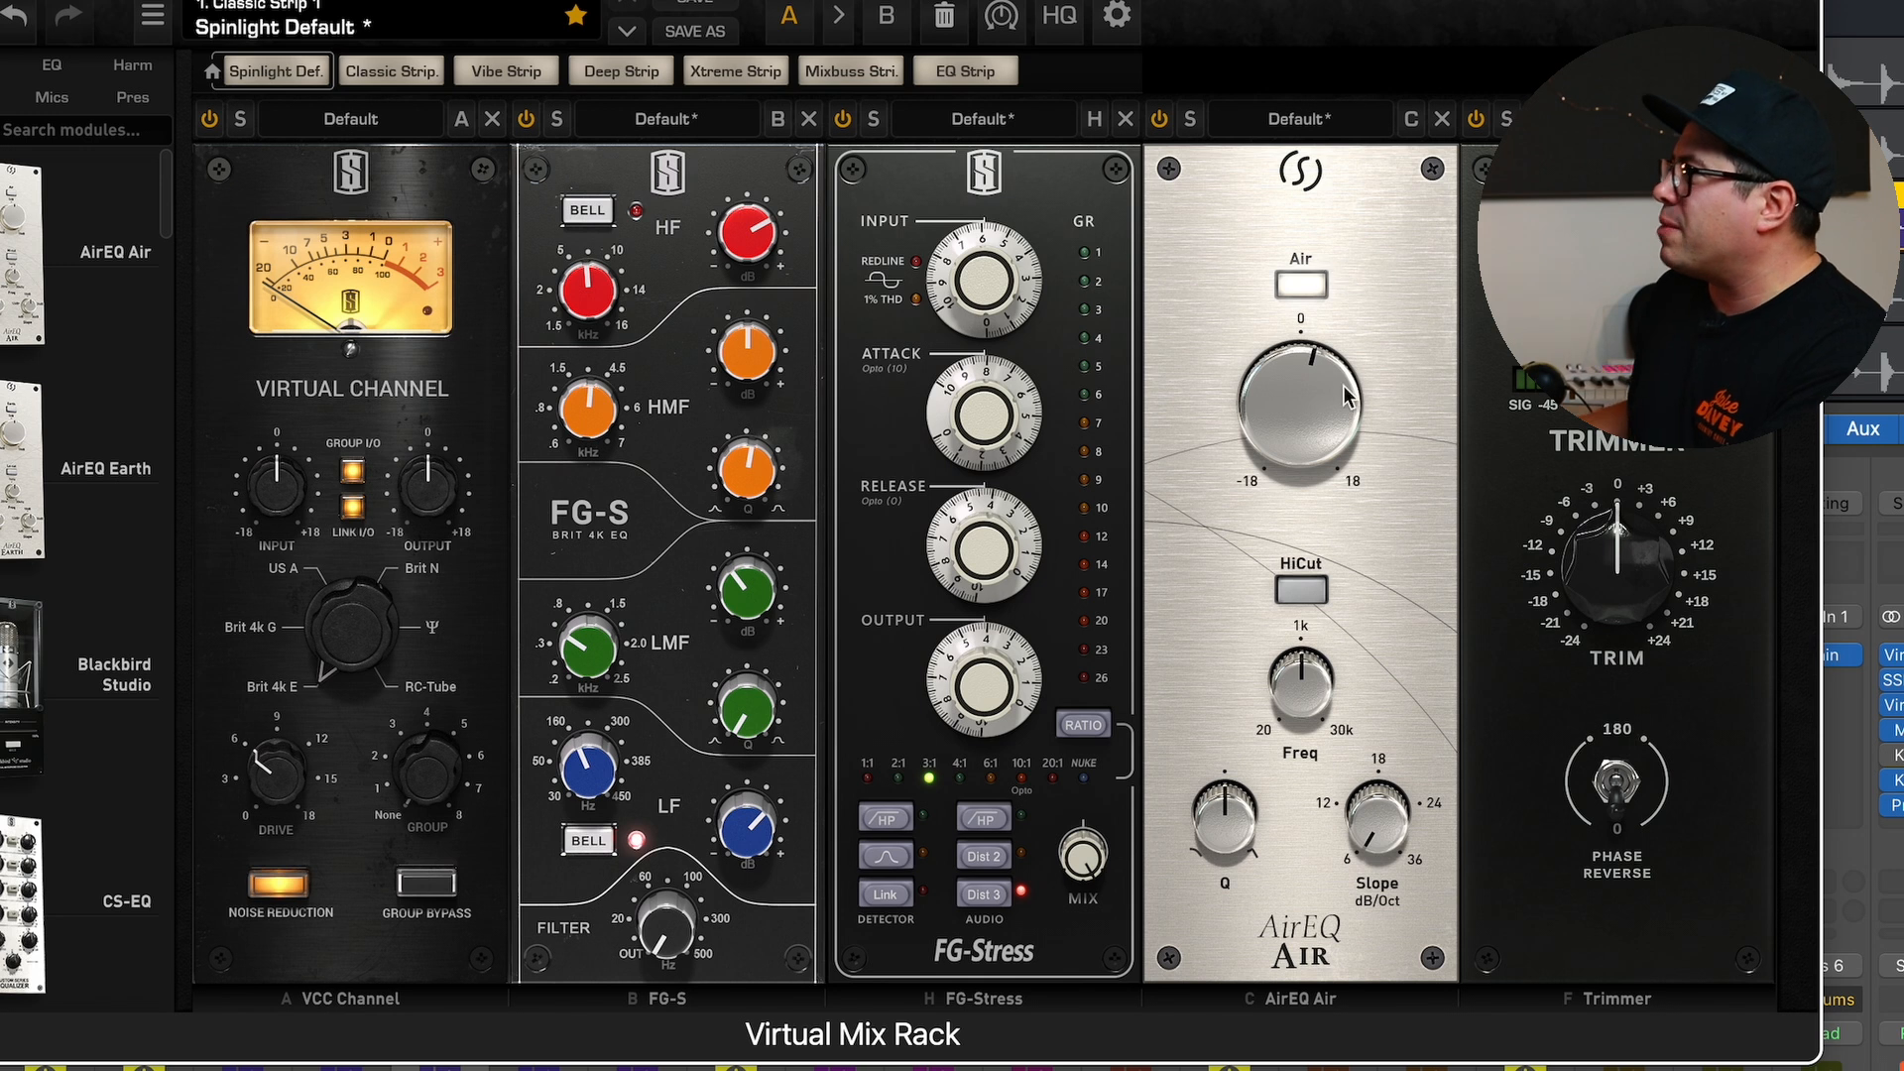
{"action": "mouse_move", "coordinate": [1318, 397]}
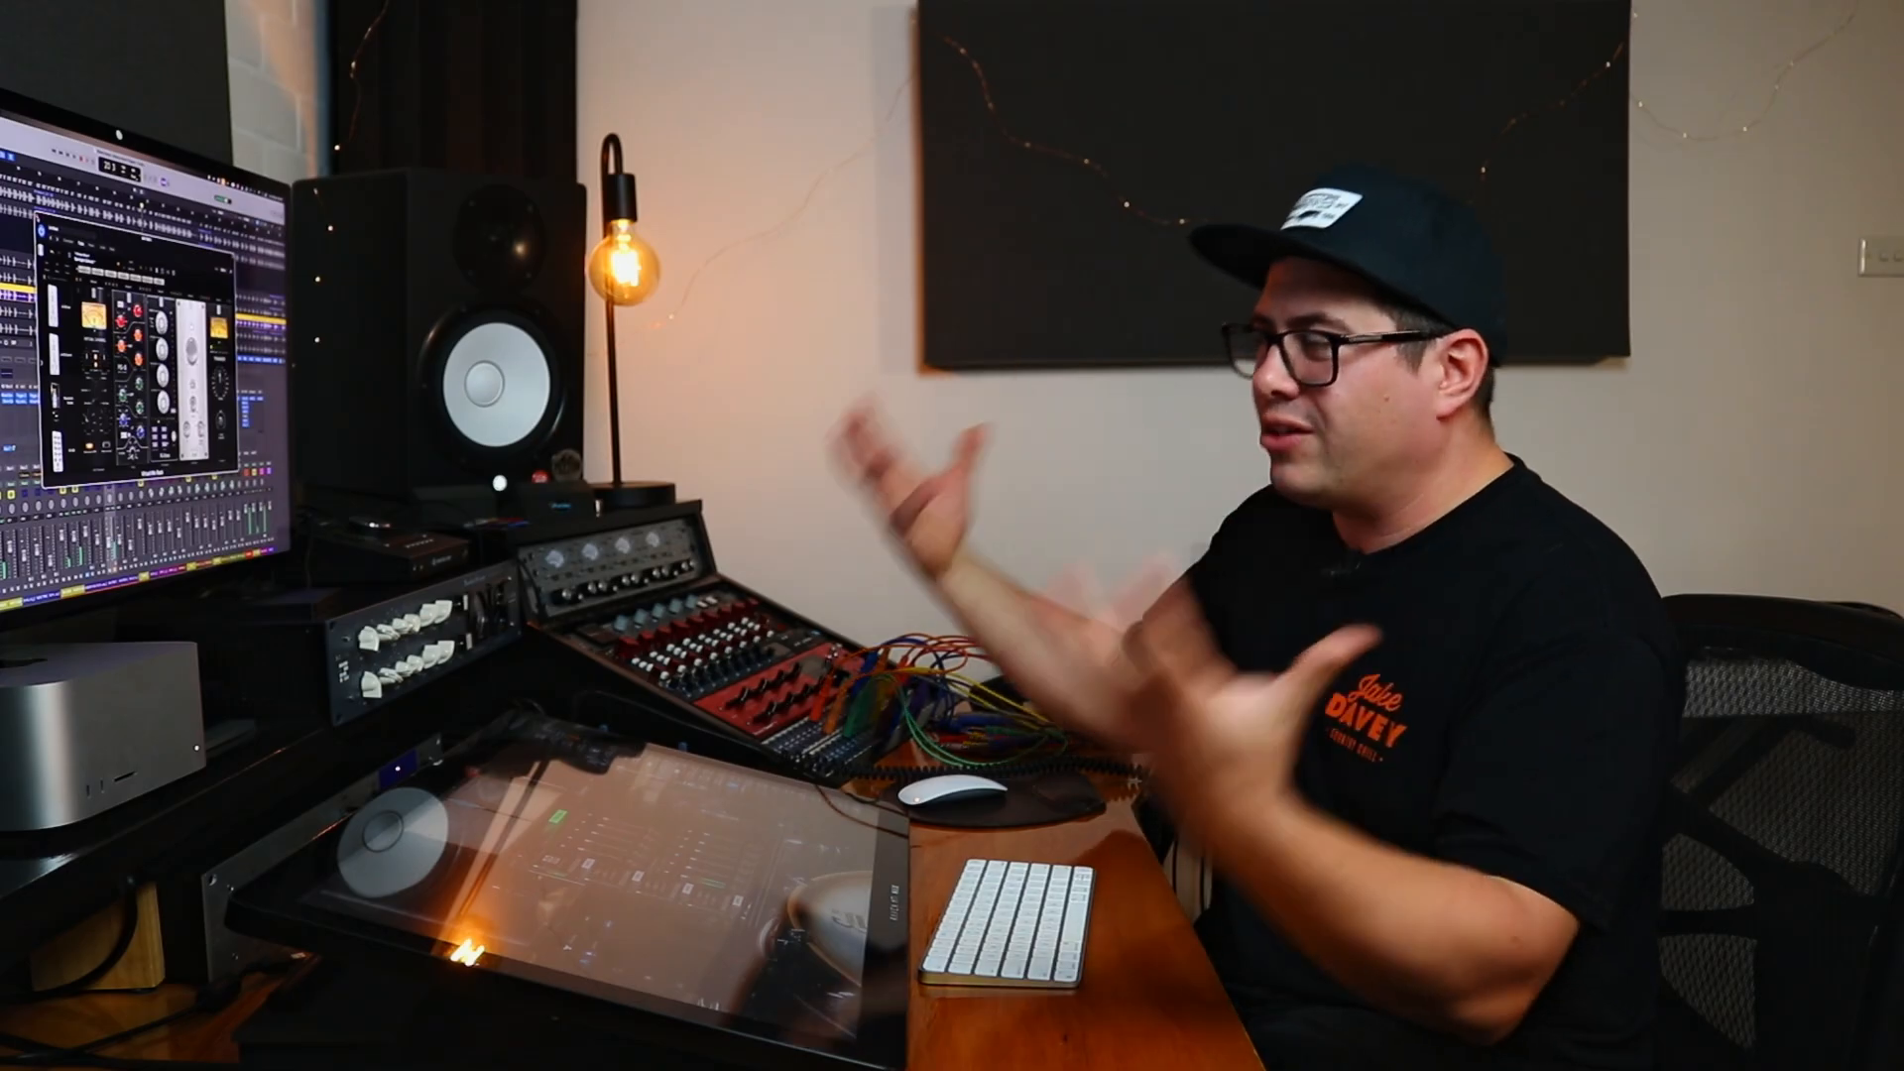
Close SN TRIG 1's Virtual Mix Rack, solo SN TRIG 2 and audition its Trigger 2 Pearl Brass snare samples.
{"action": "key", "text": "super+w"}
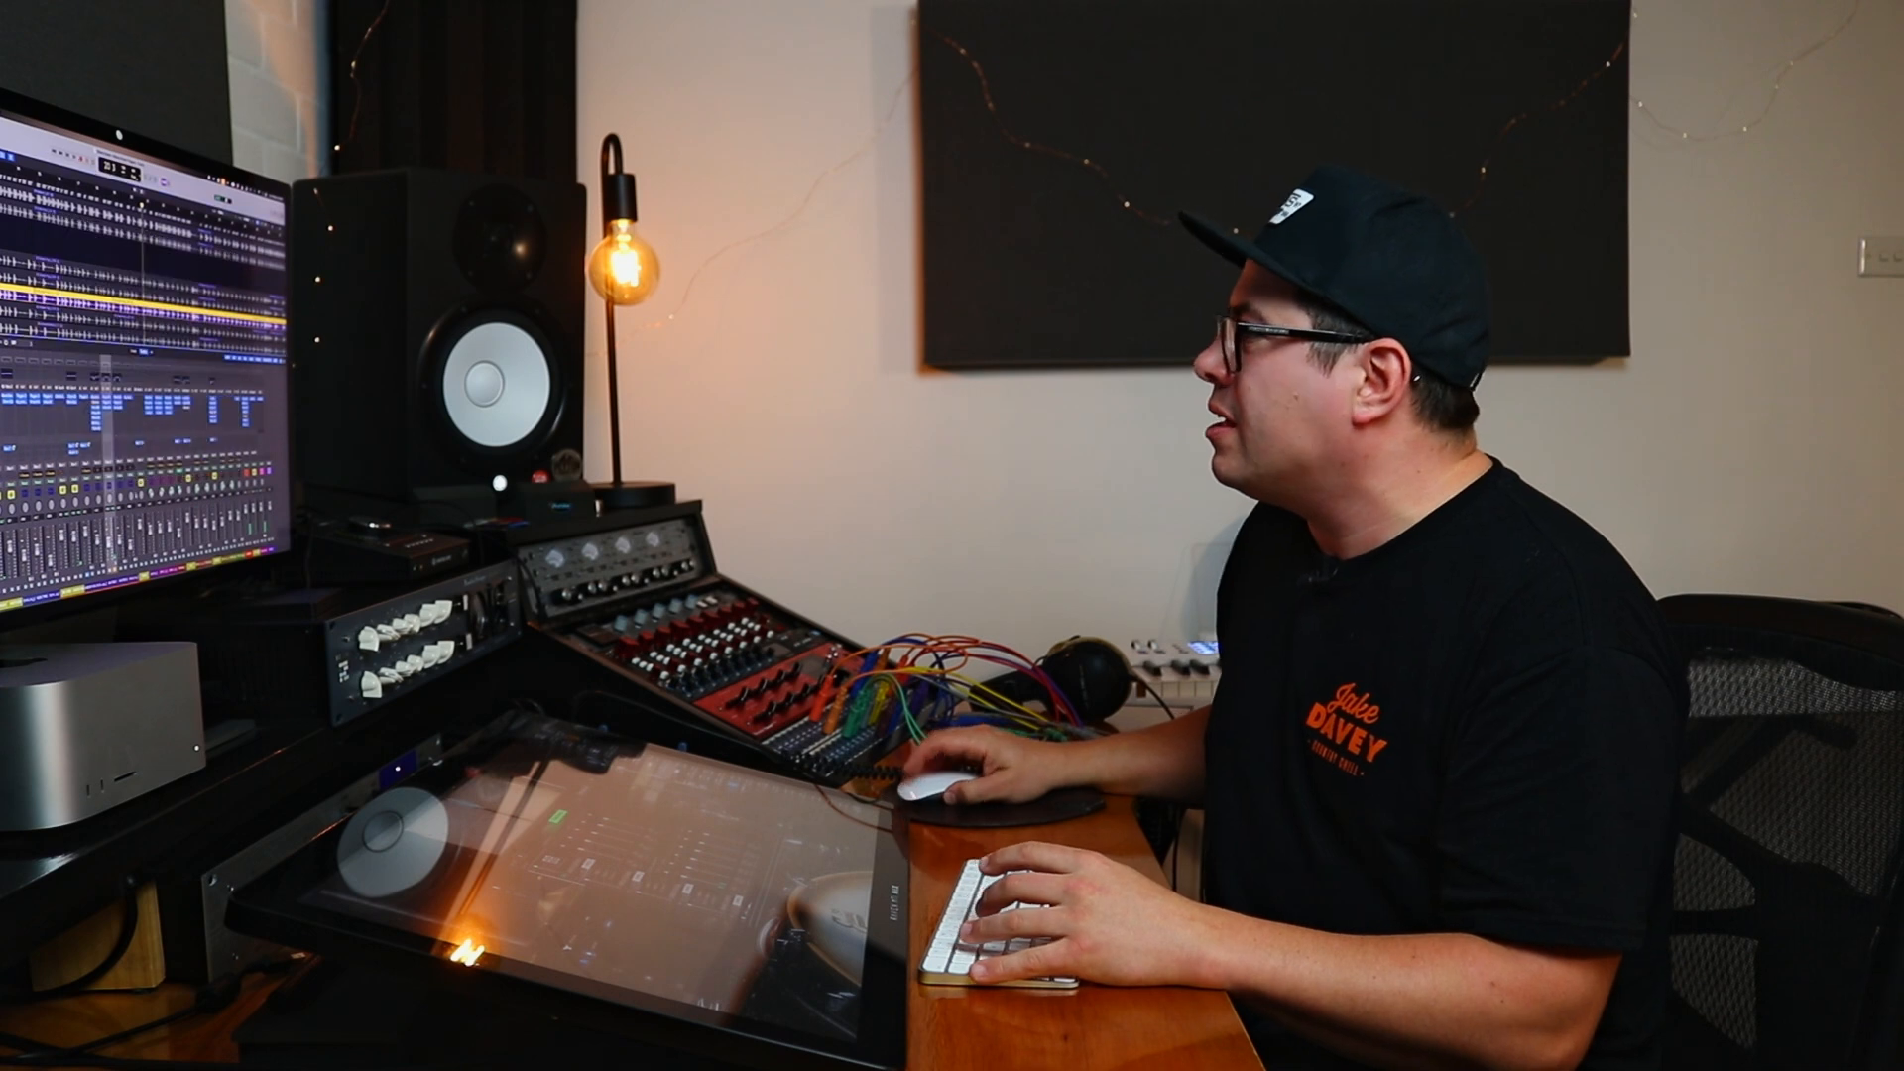
{"action": "key", "text": "s"}
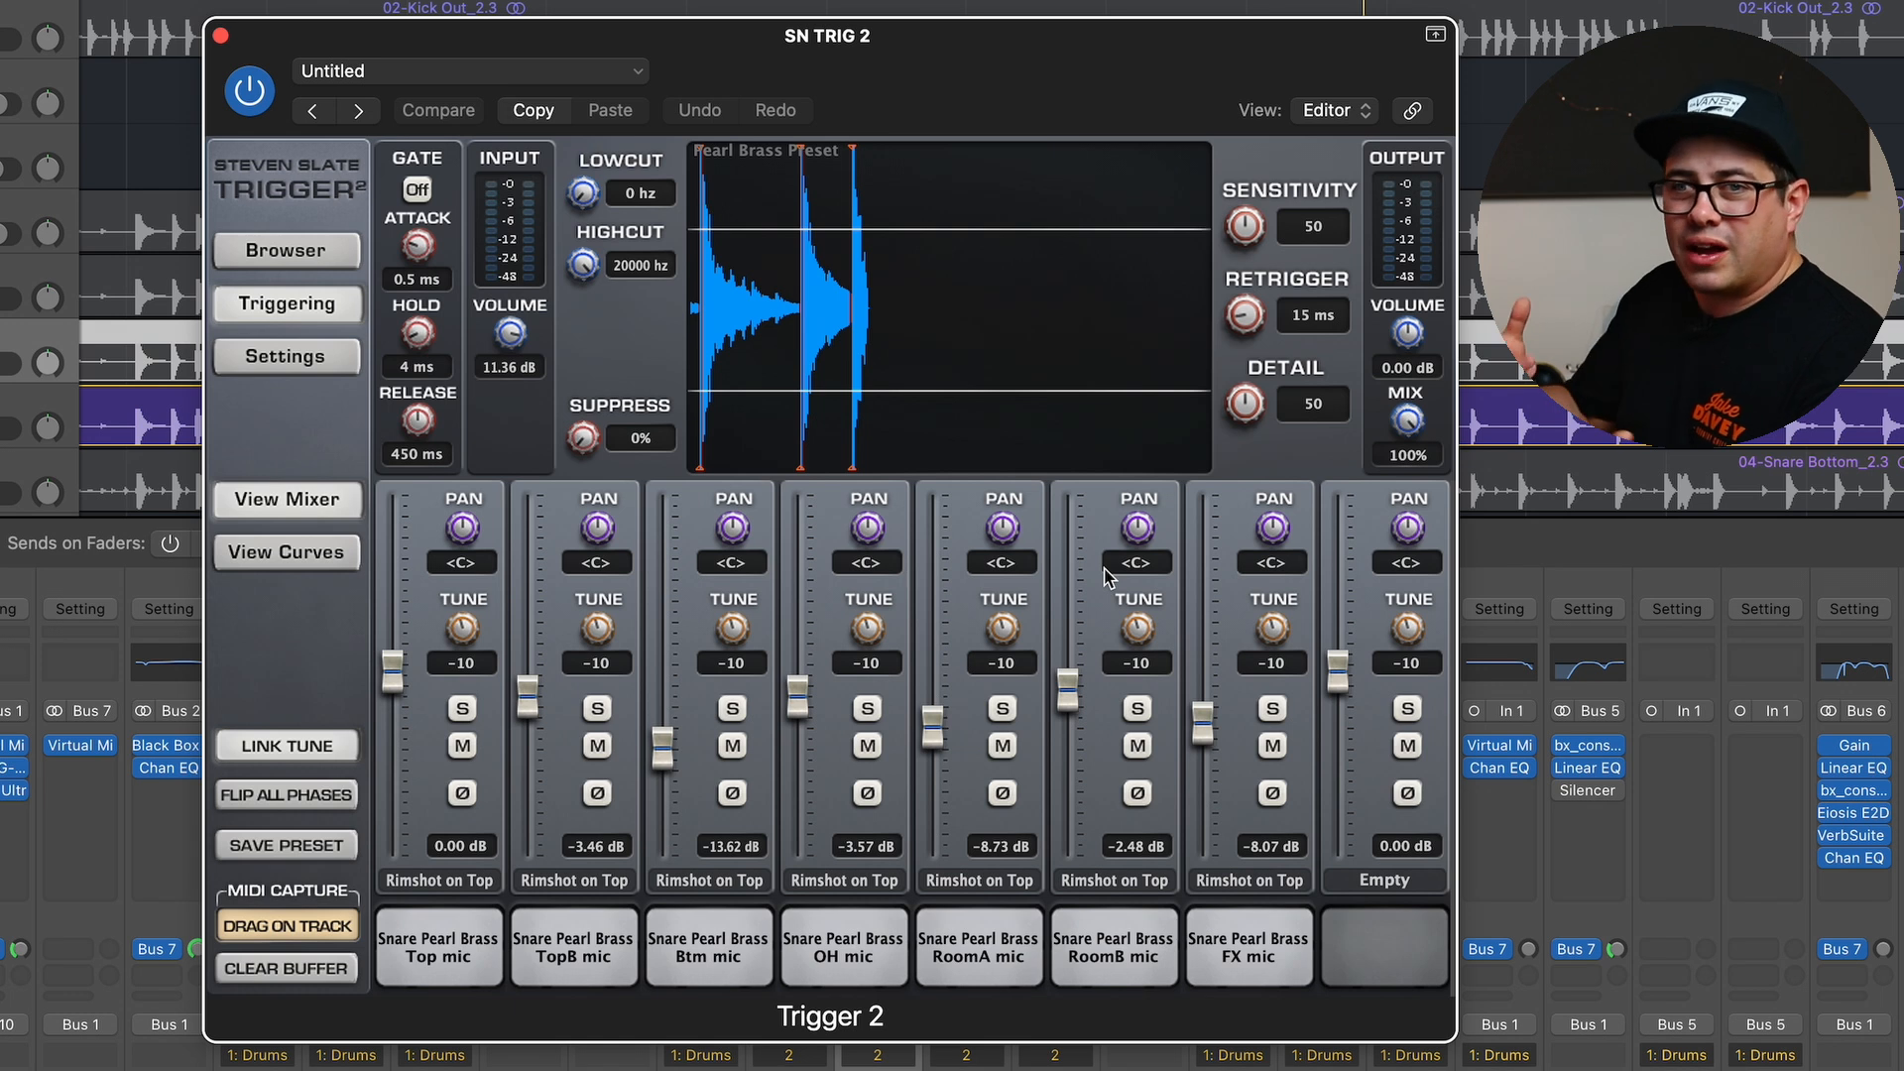
{"action": "key", "text": "space"}
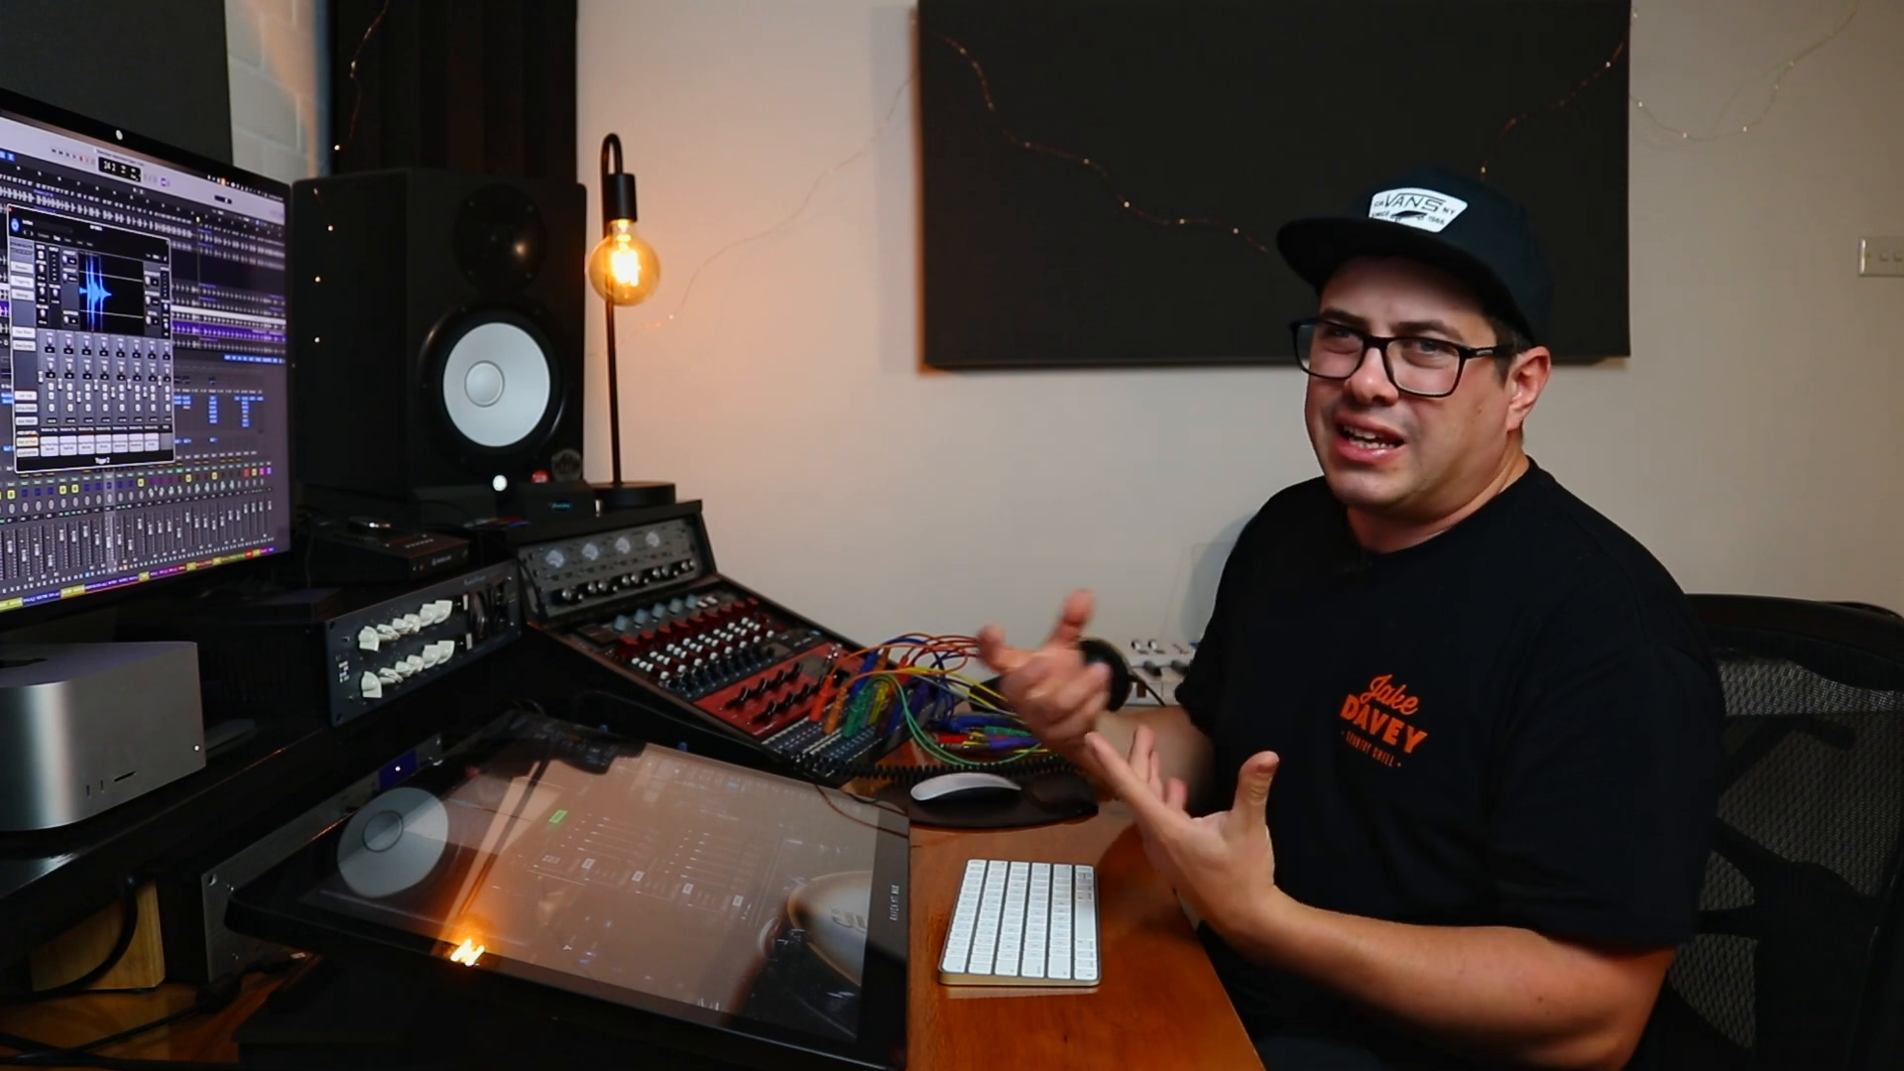
{"action": "key", "text": "super+w"}
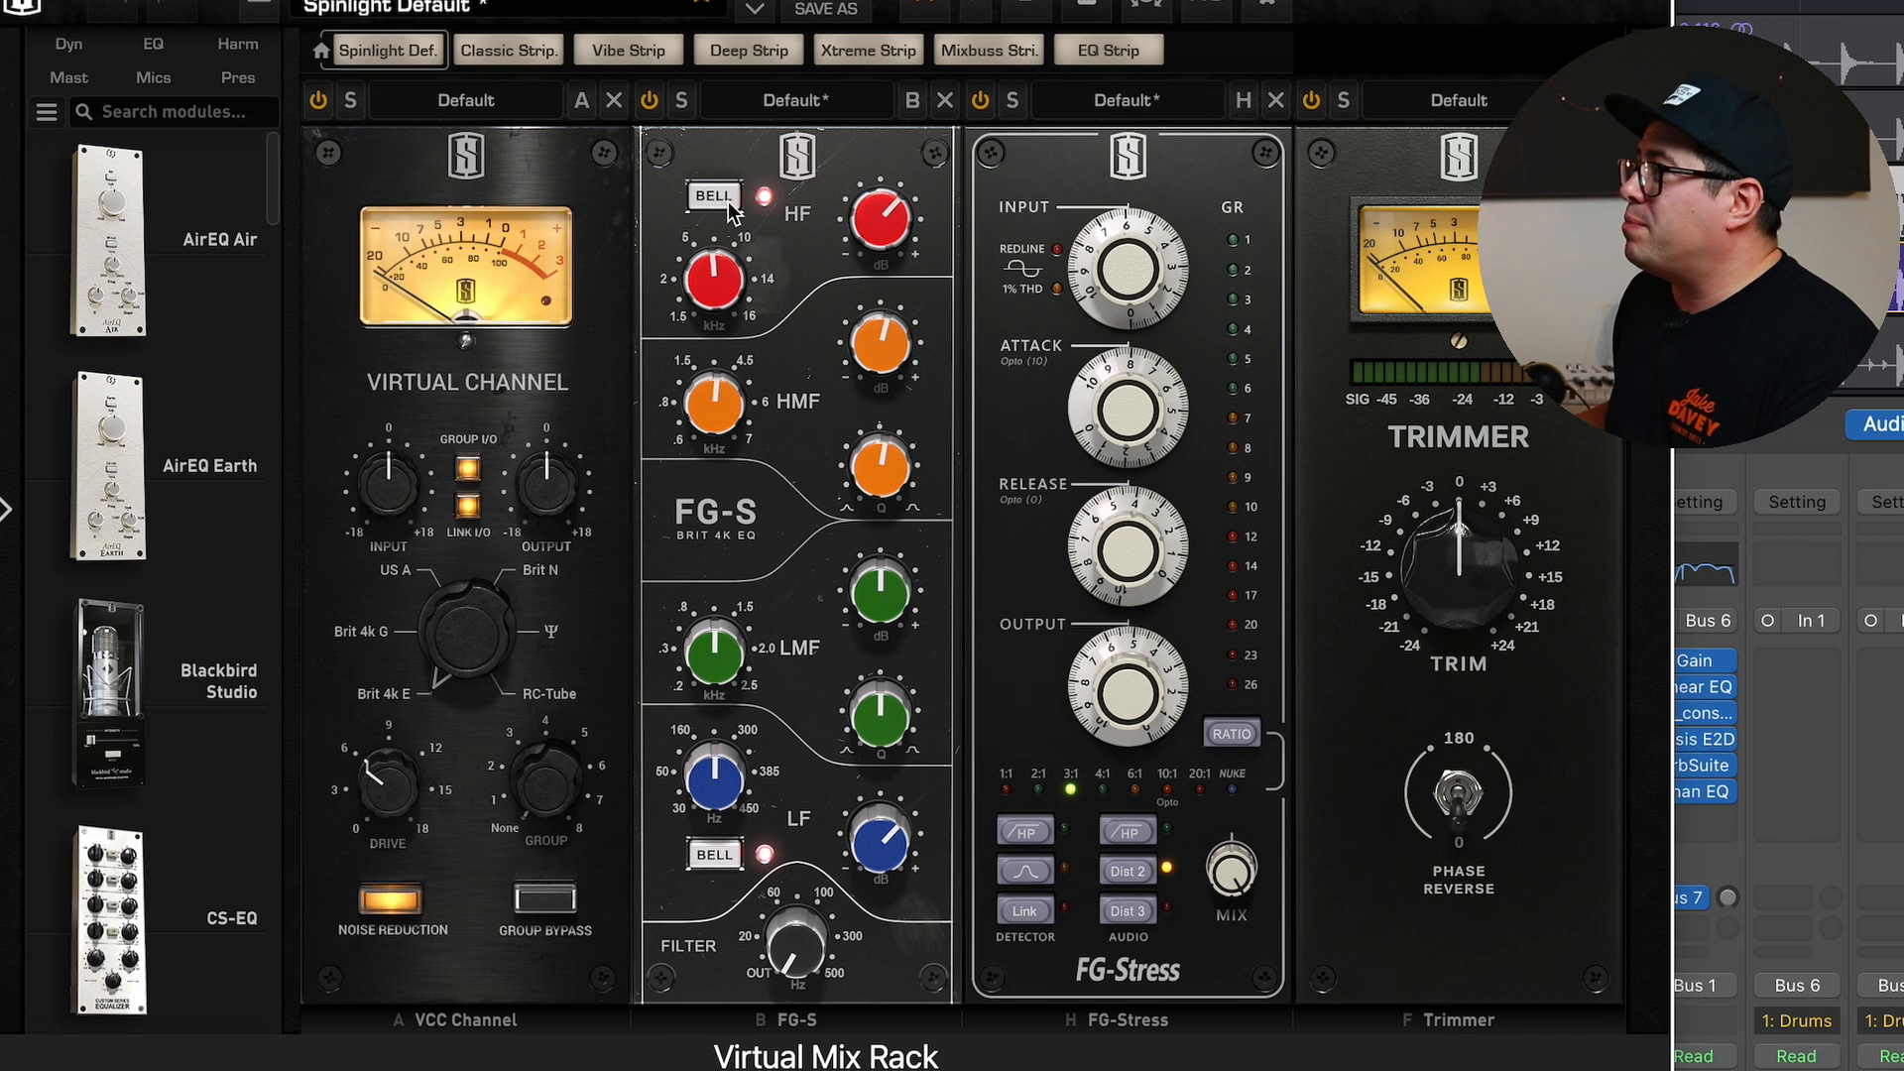
Examine the FG-S HF, HMF and LF settings in SN TRIG 2's Virtual Mix Rack and play the track through it.
{"action": "mouse_move", "coordinate": [877, 220]}
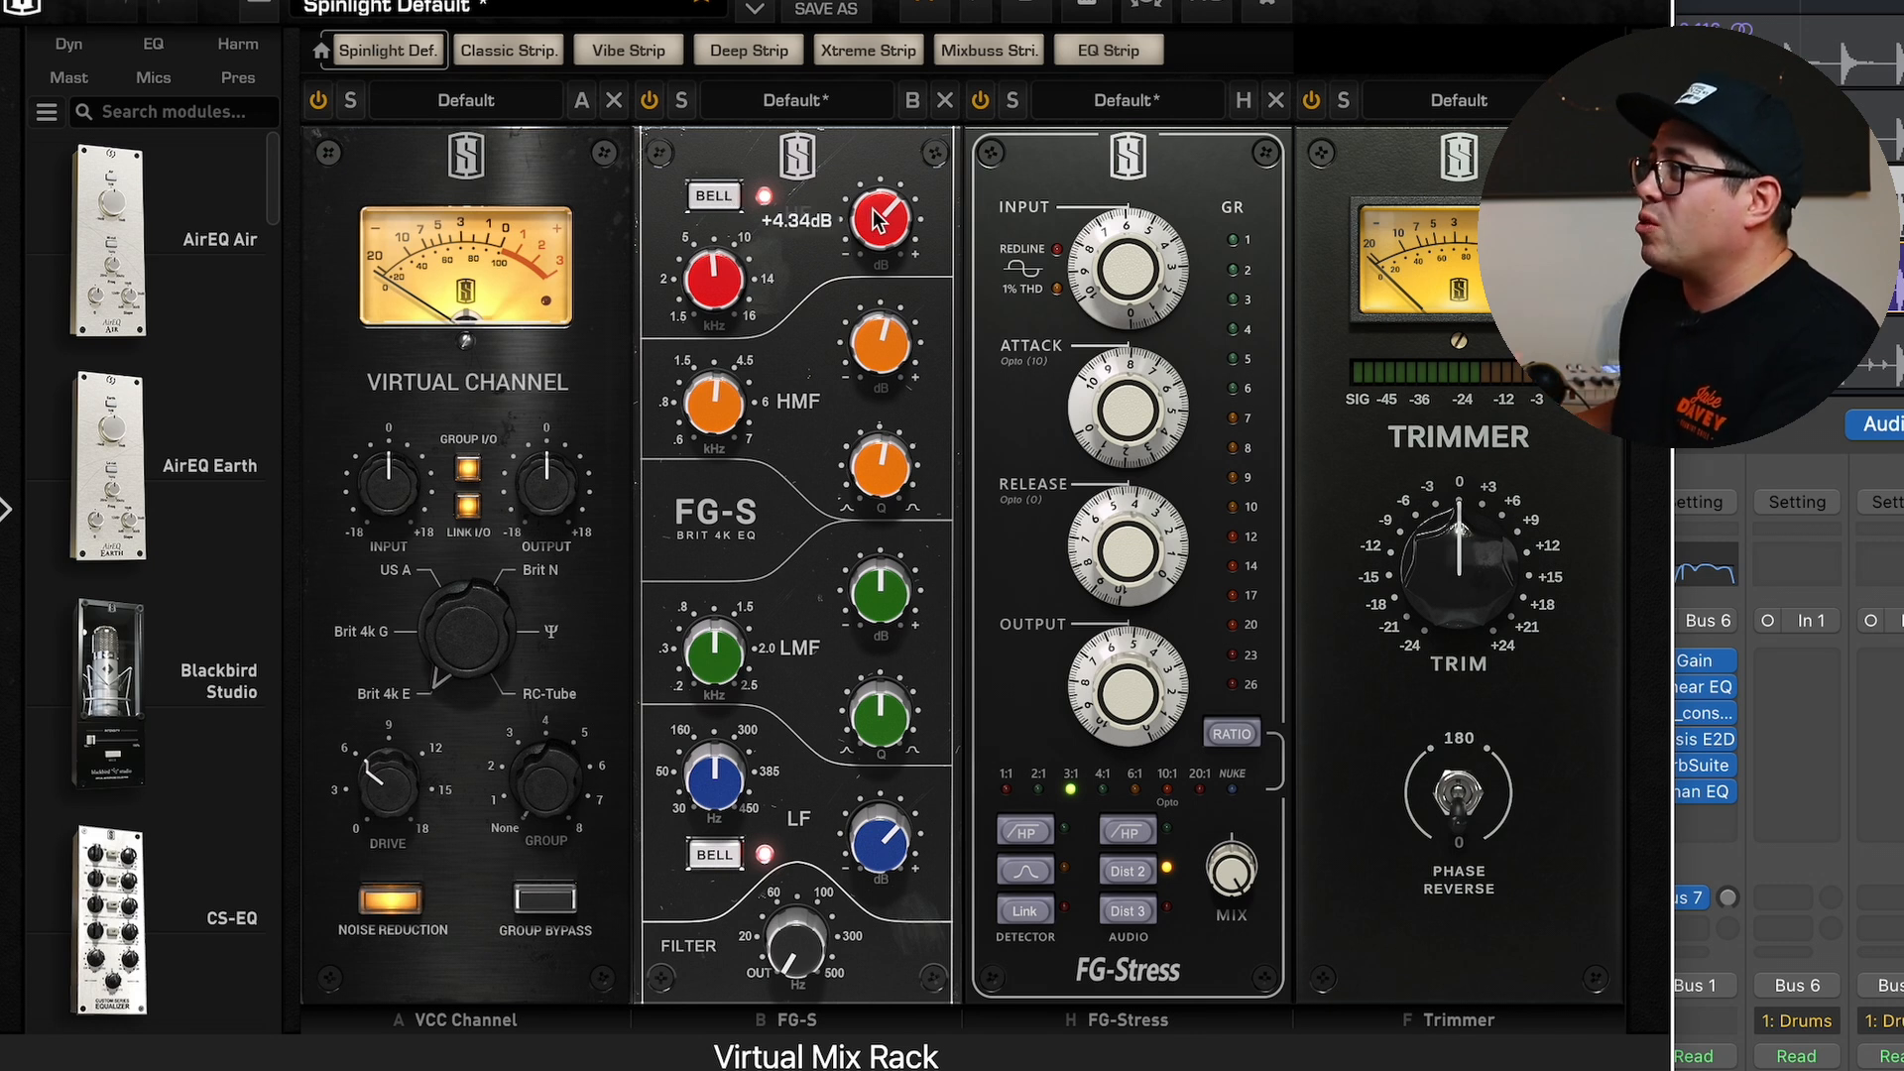
{"action": "mouse_move", "coordinate": [879, 350]}
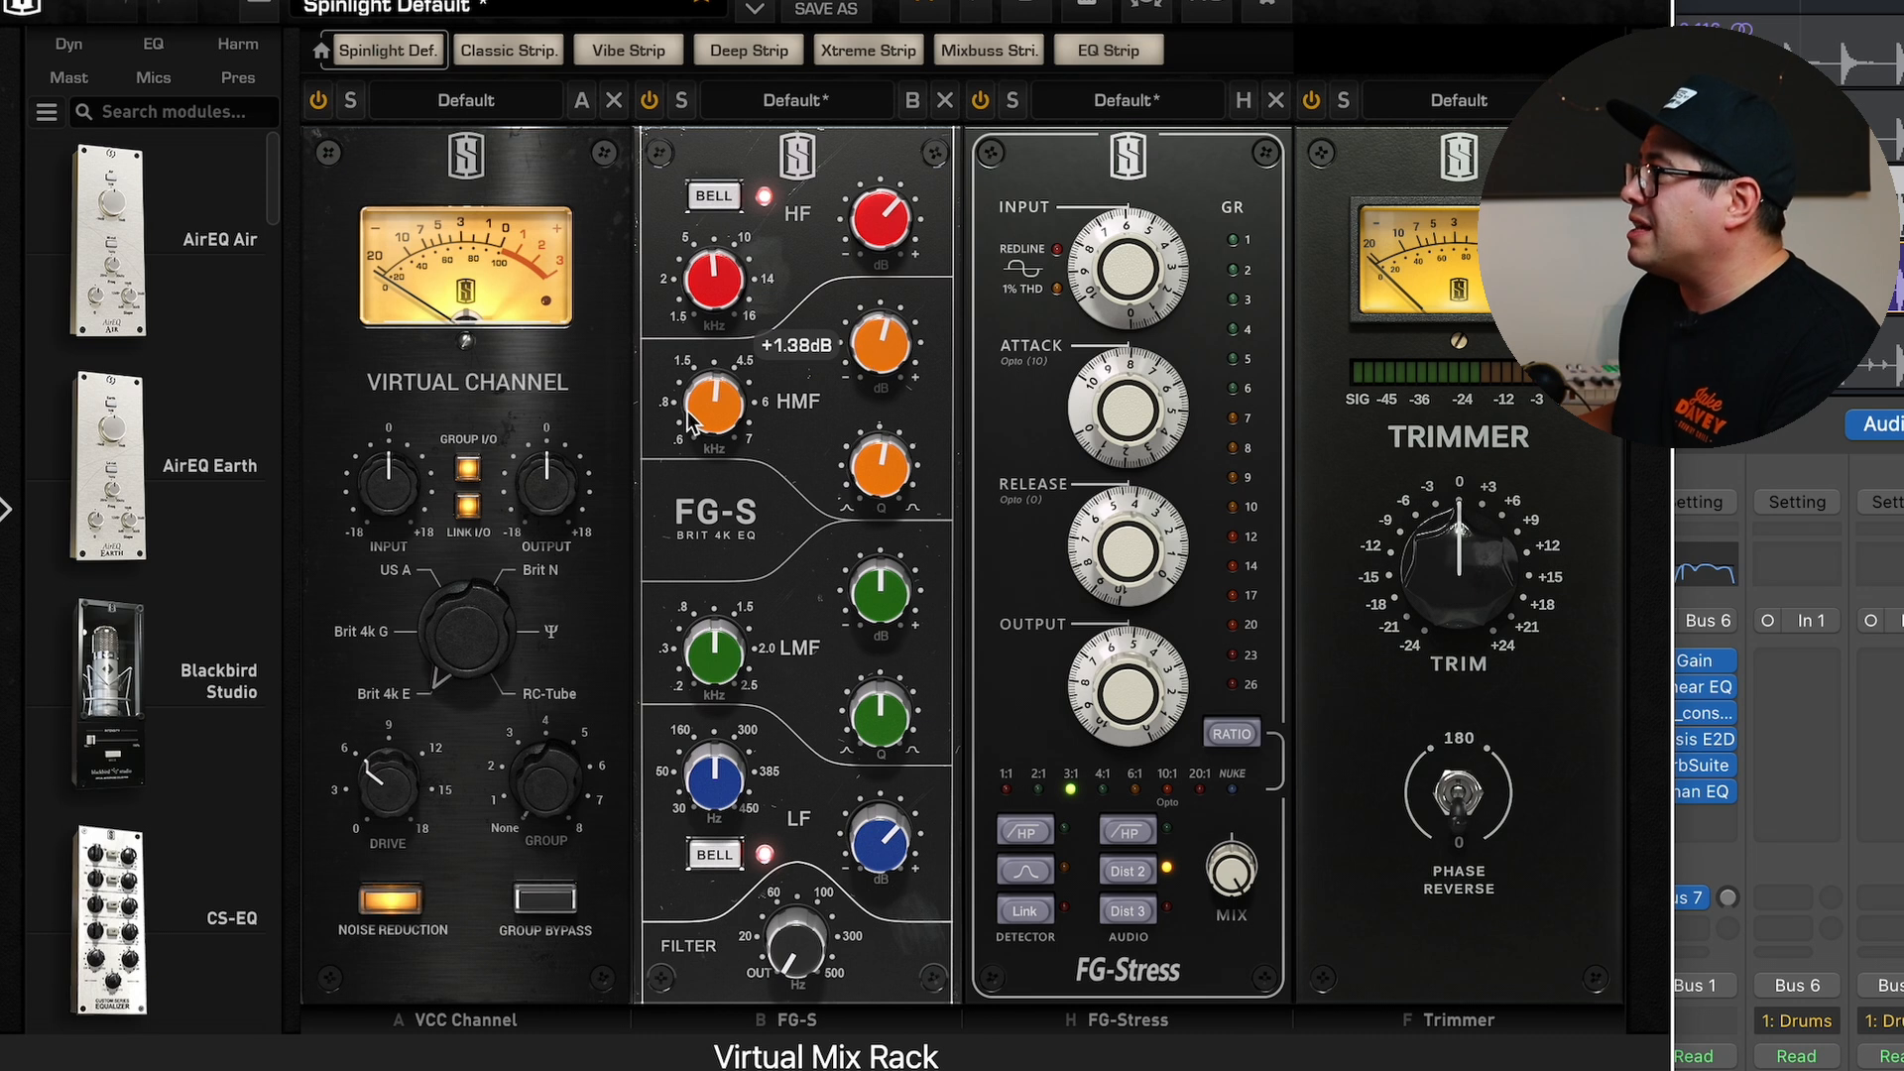
{"action": "mouse_move", "coordinate": [714, 415]}
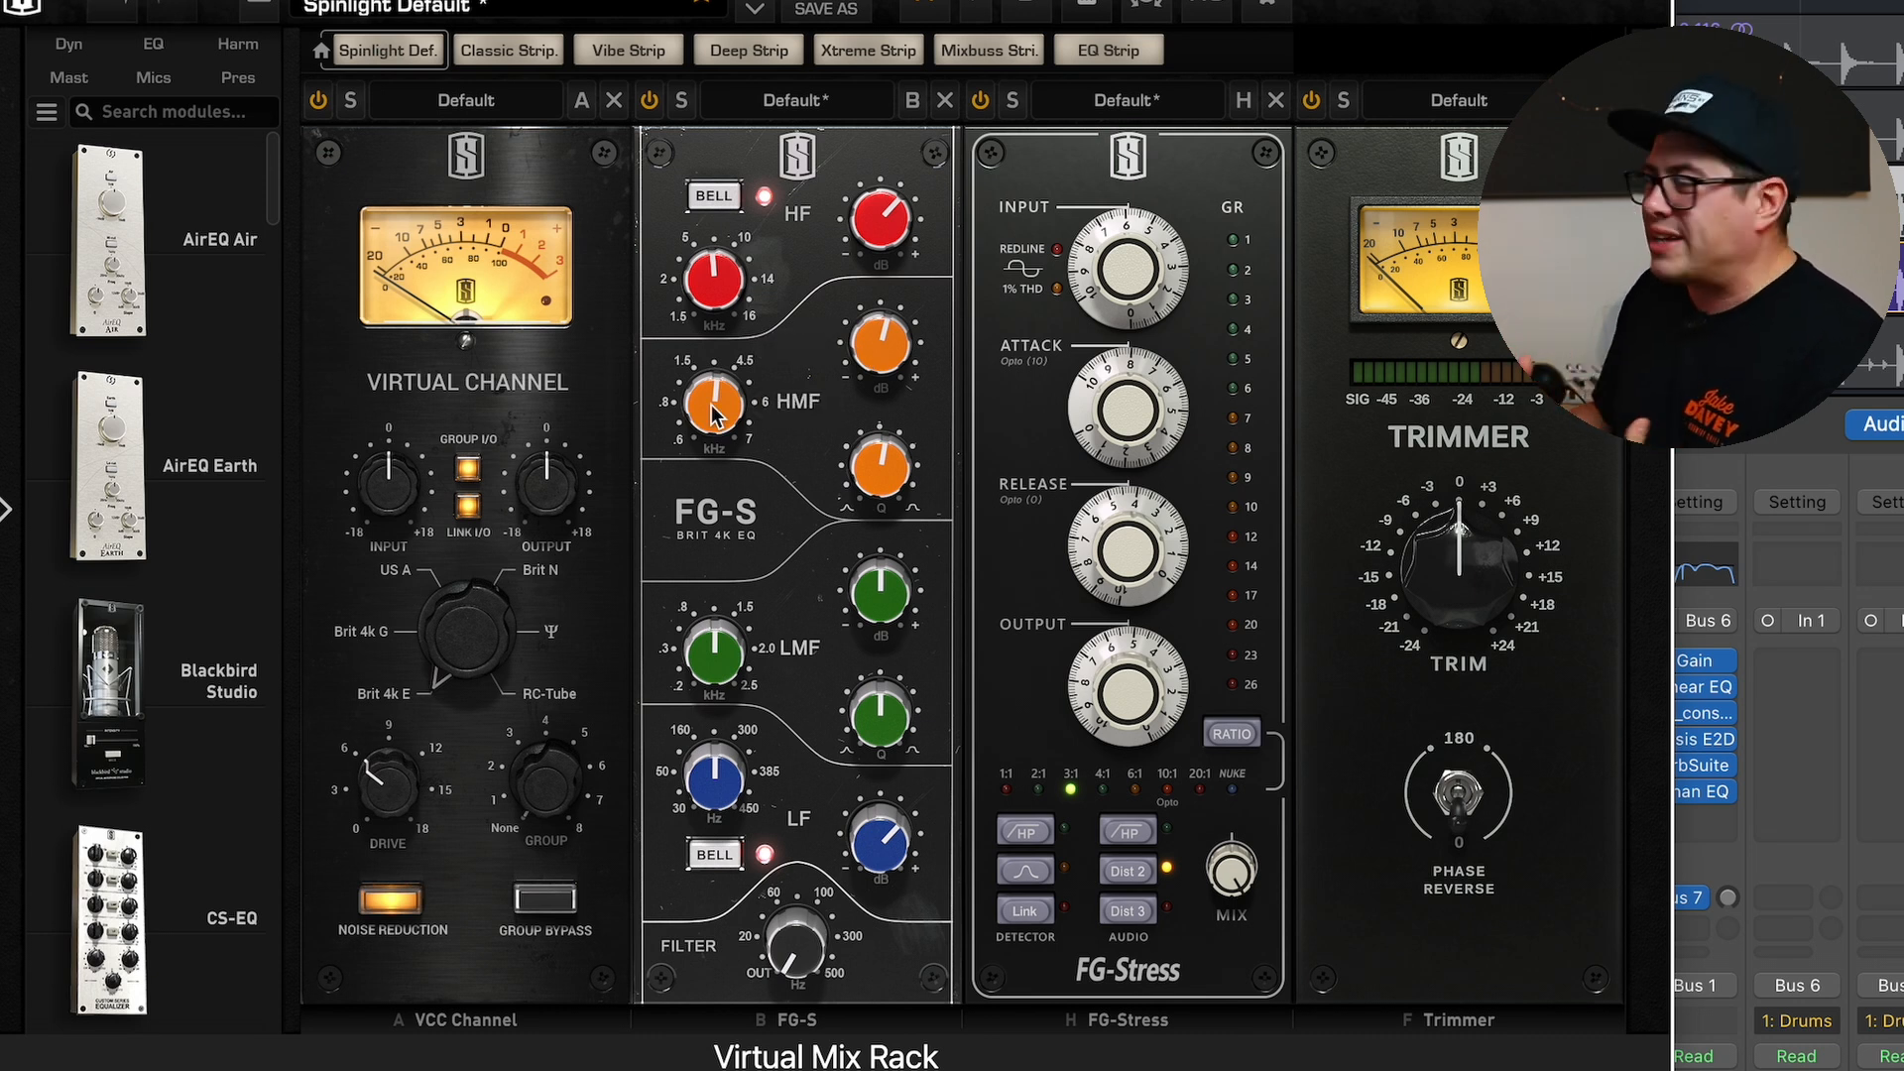
{"action": "mouse_move", "coordinate": [897, 867]}
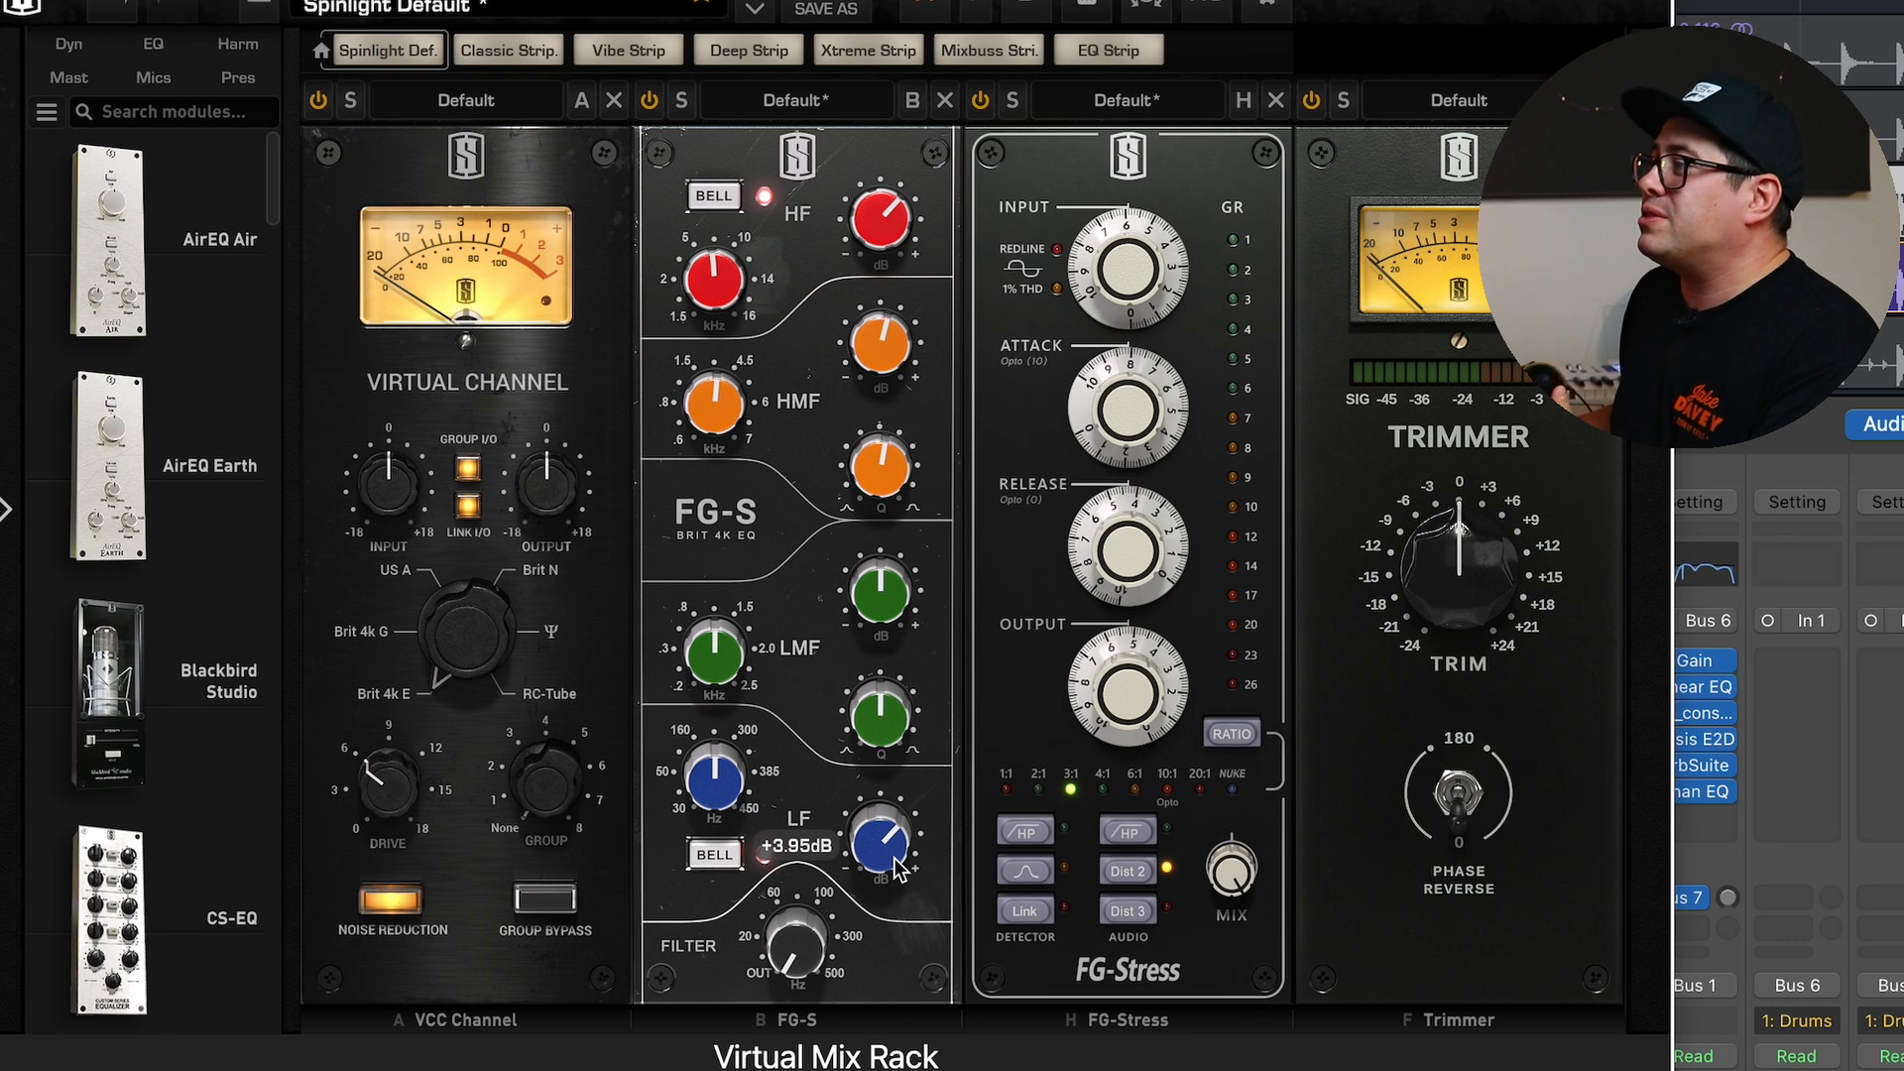
{"action": "mouse_move", "coordinate": [722, 768]}
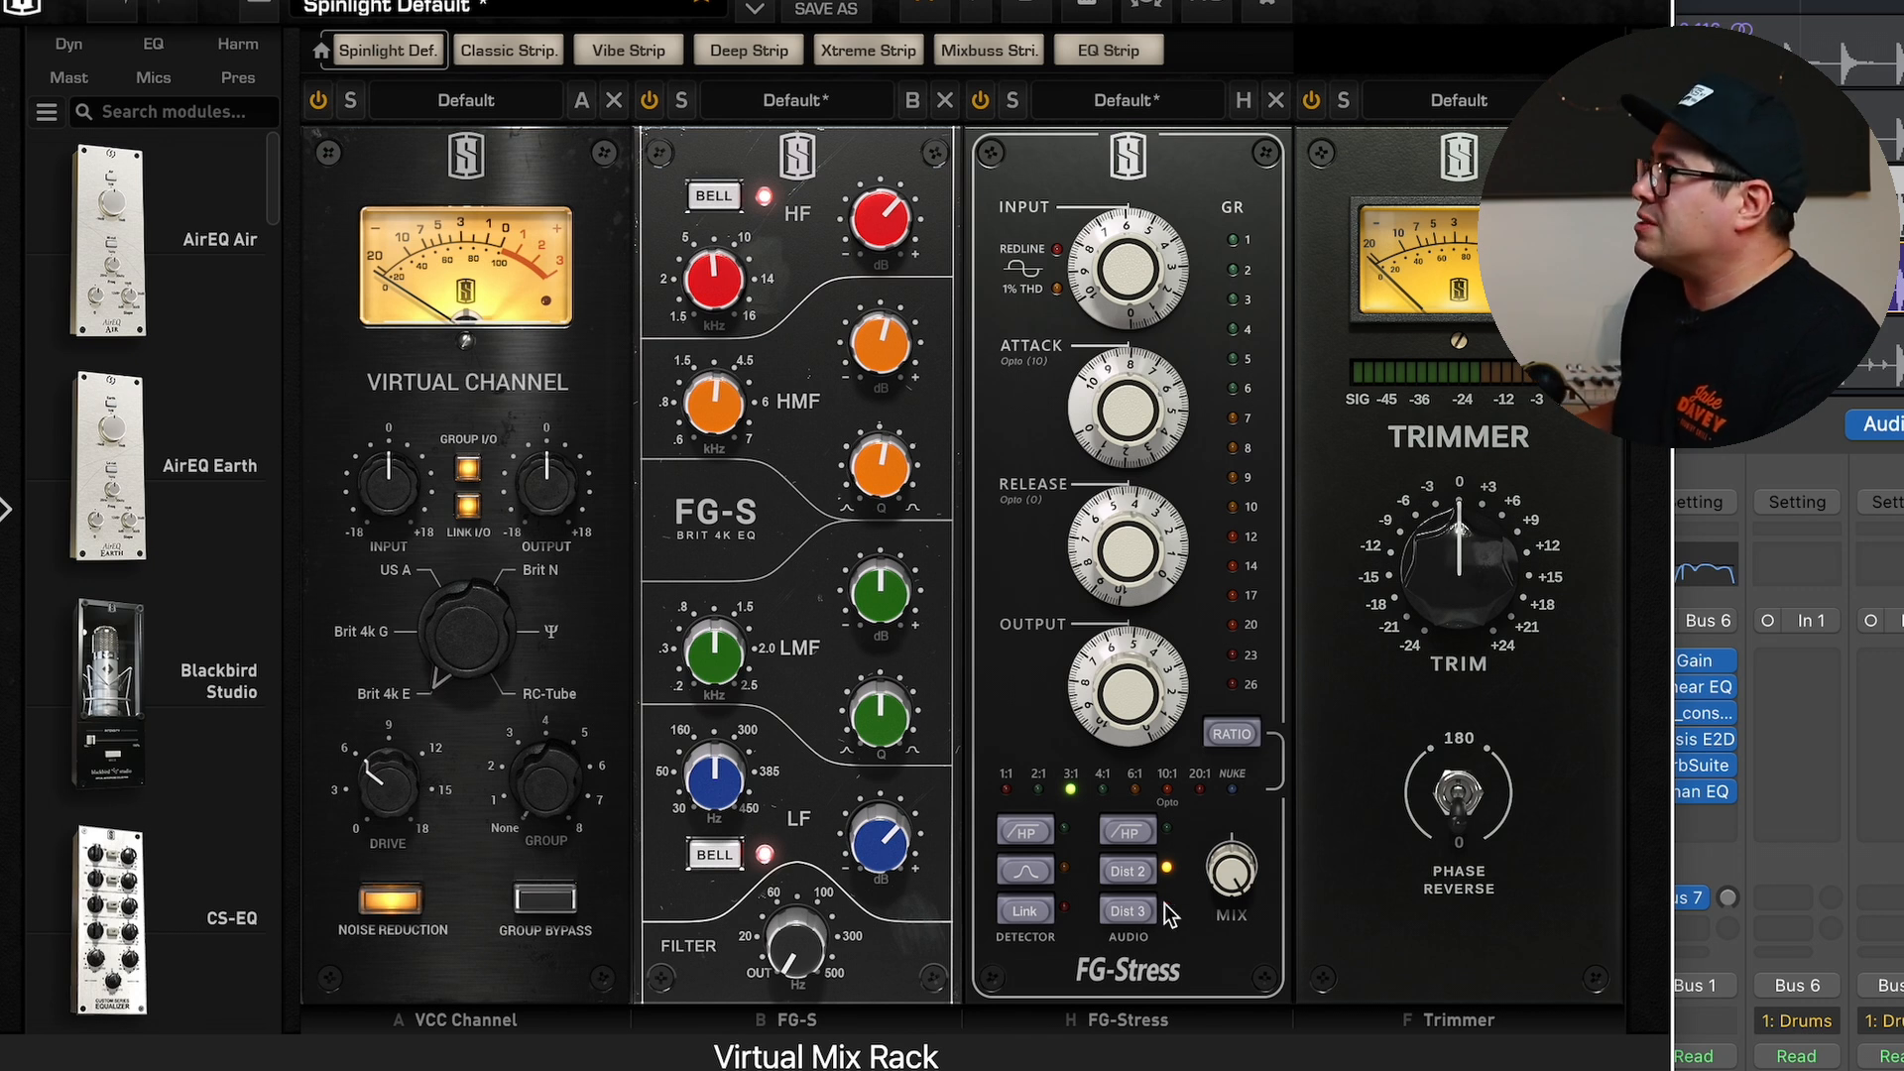
{"action": "key", "text": "space"}
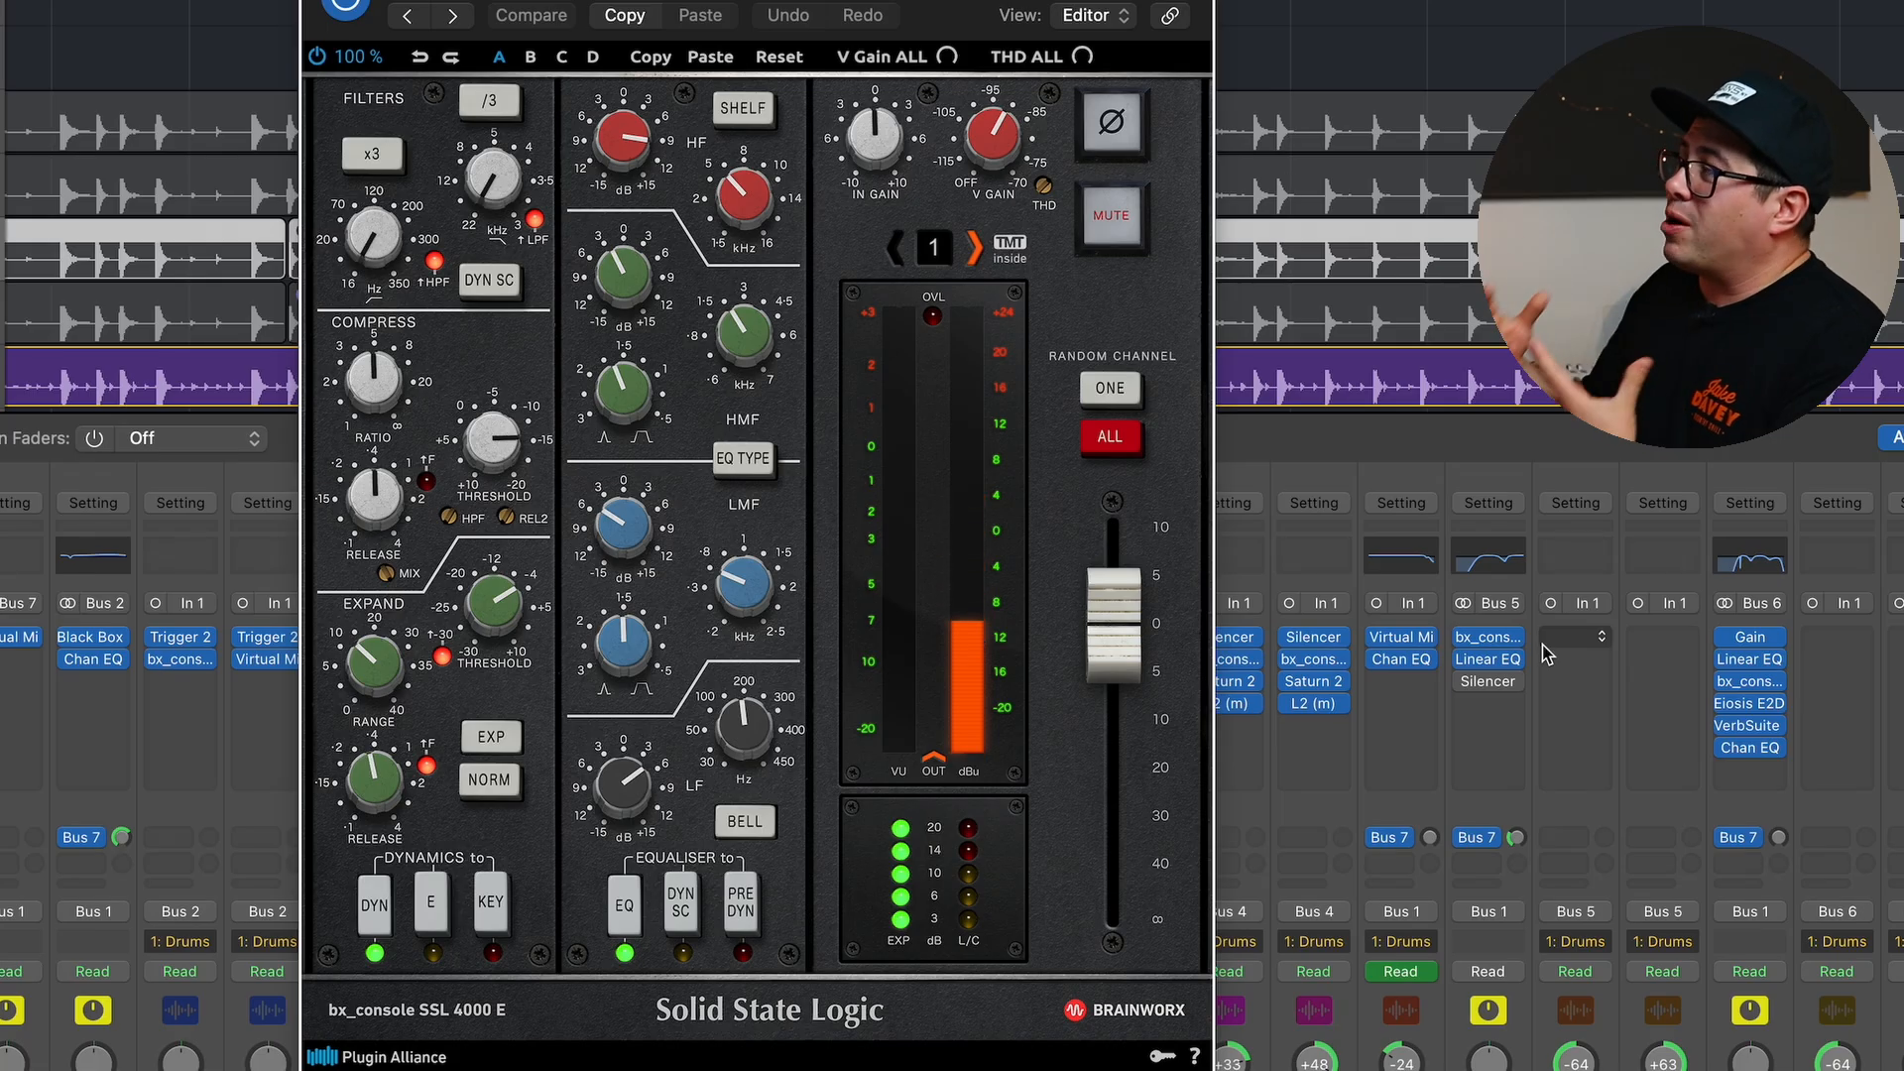
Compare the snare bottom with its bx_console SSL 4000 E bypassed and active during playback.
{"action": "left_click", "coordinate": [350, 10]}
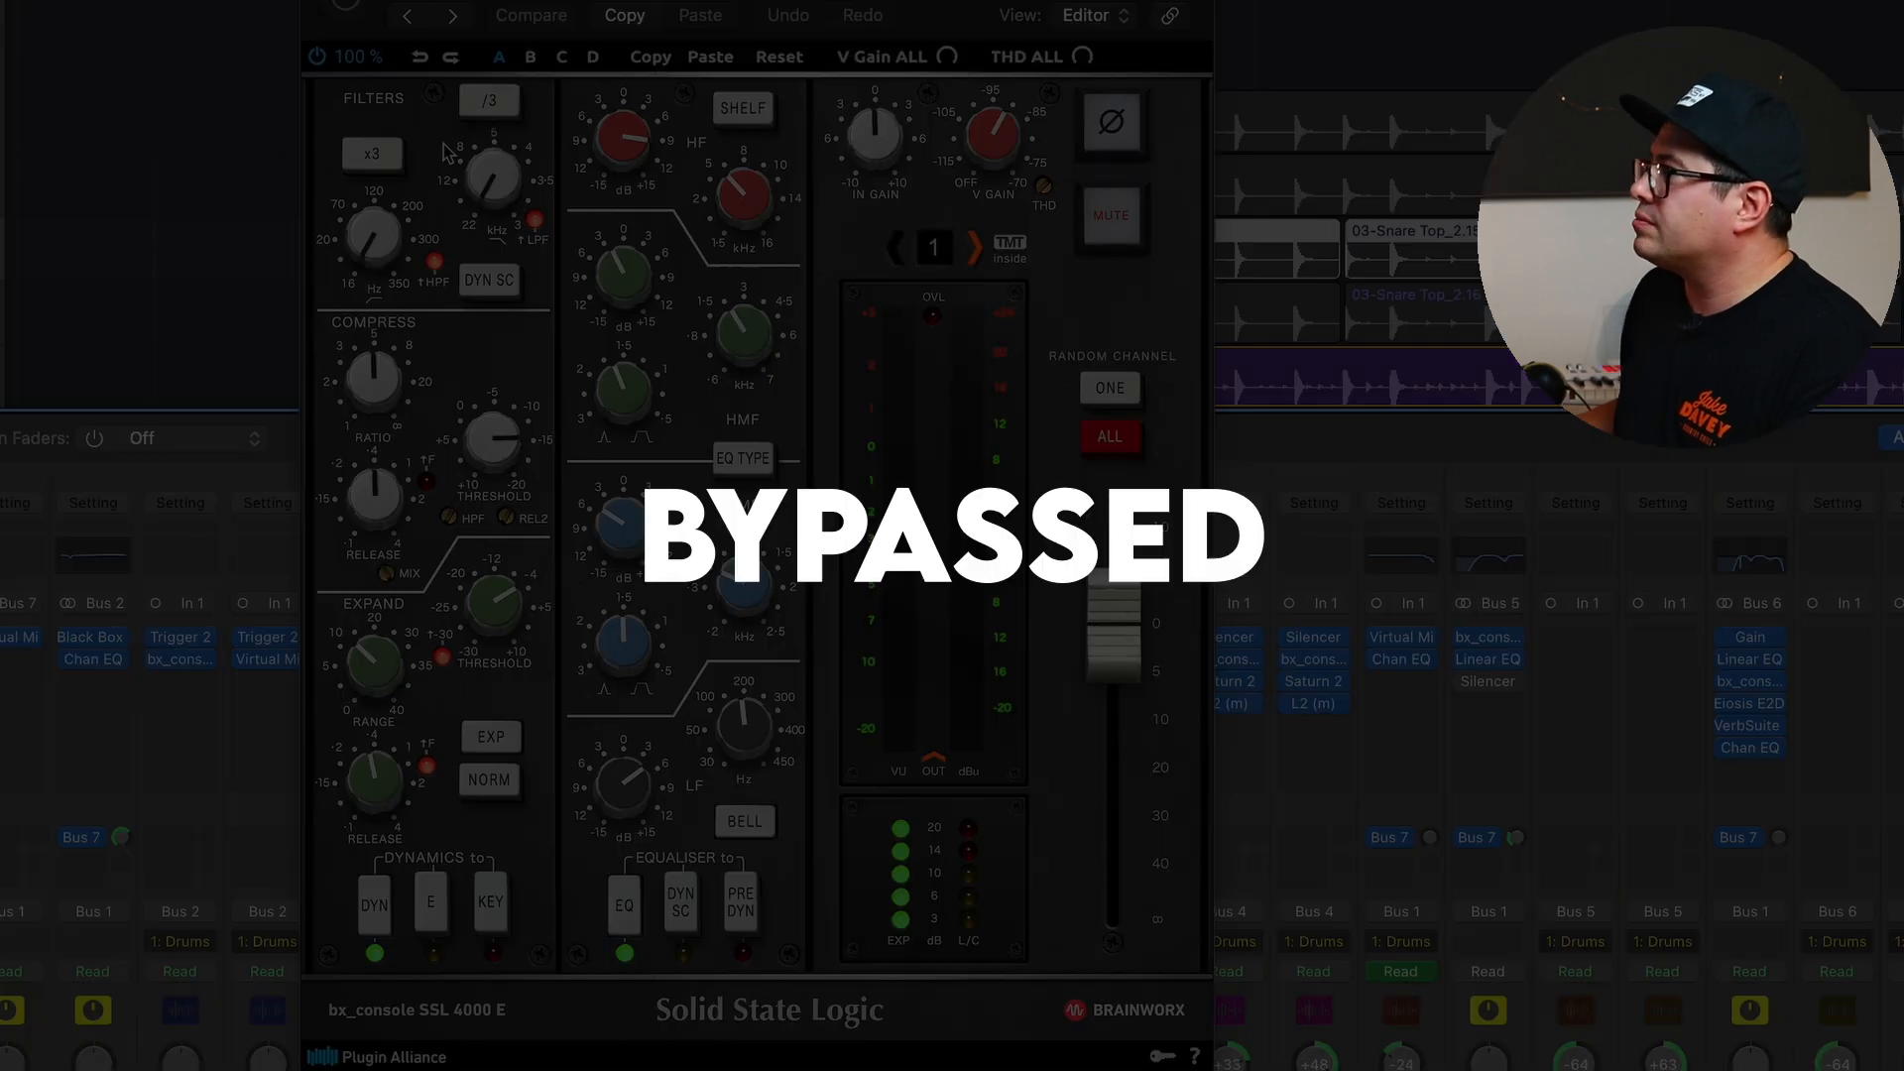
{"action": "left_click", "coordinate": [346, 8]}
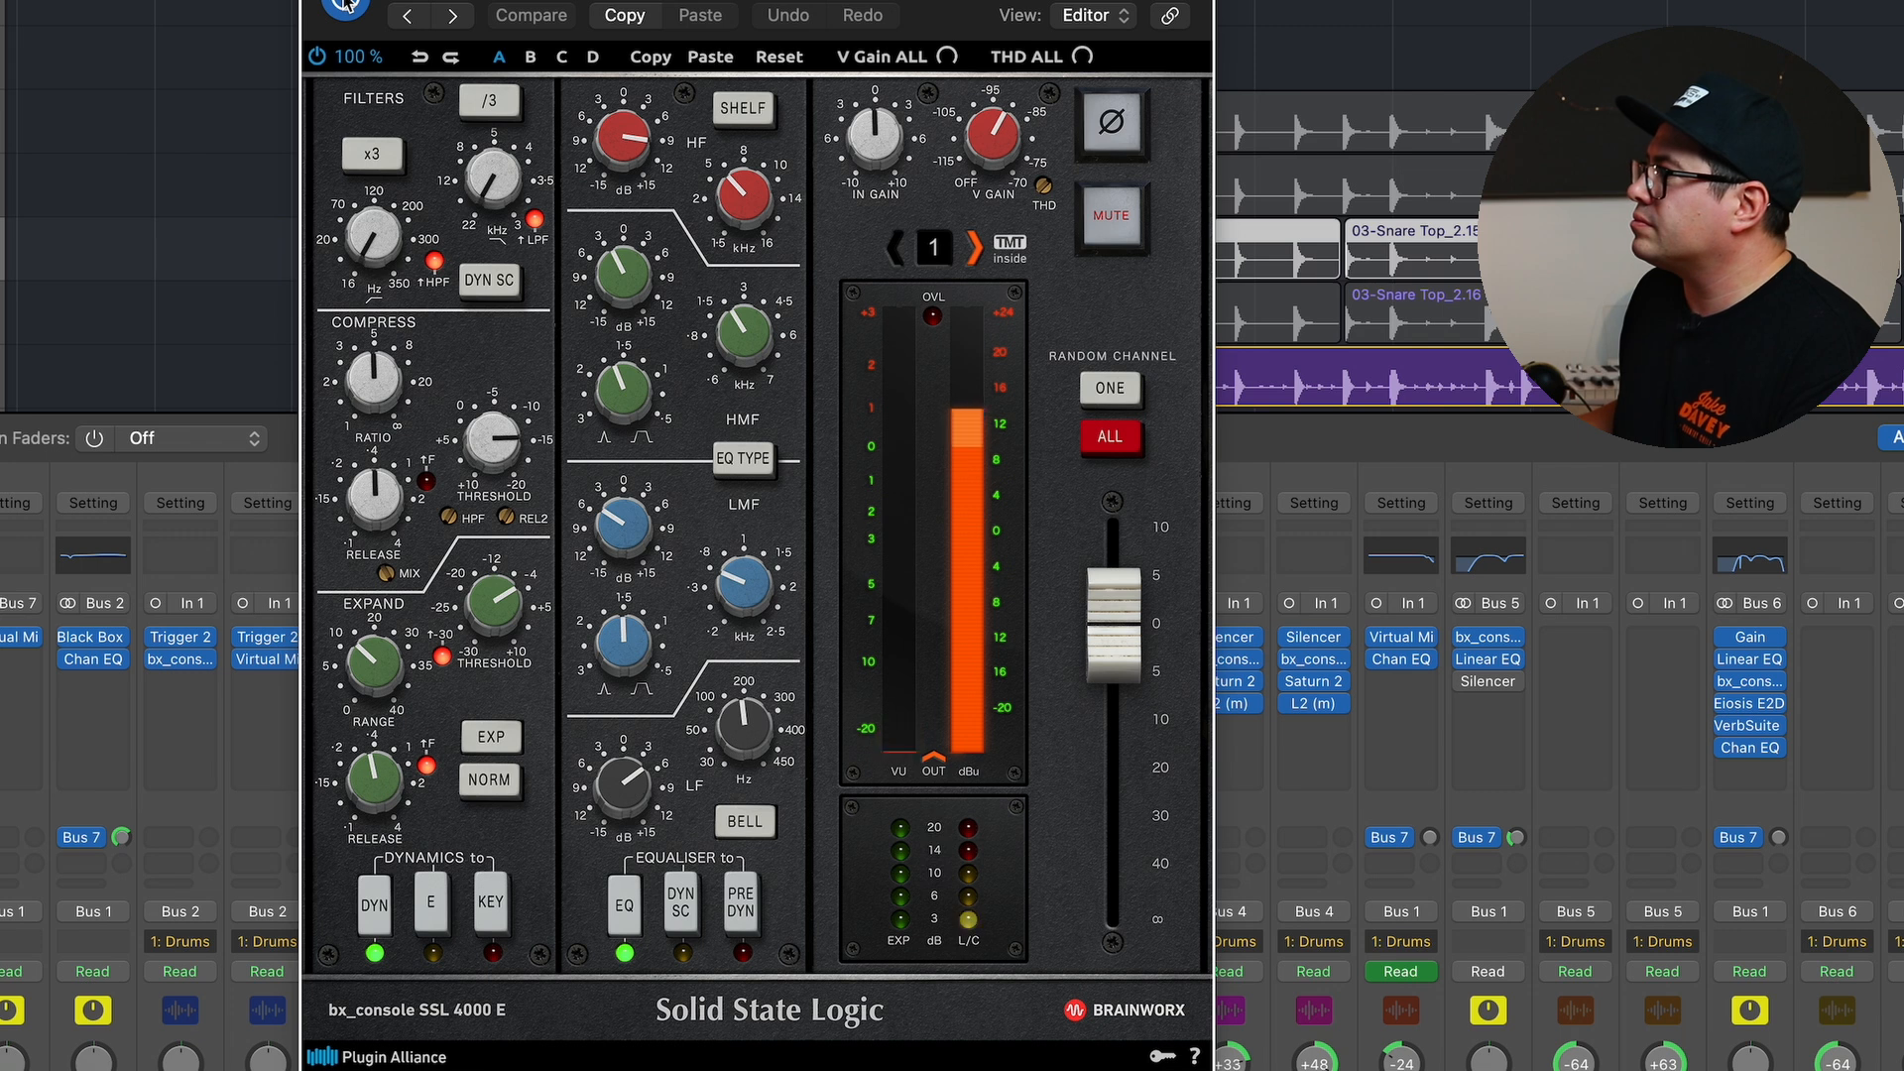
{"action": "key", "text": "space"}
Examine the HF and HMF bands of the snare bottom's bx_console SSL 4000 E and adjust the HMF and LMF gains.
{"action": "mouse_move", "coordinate": [730, 182]}
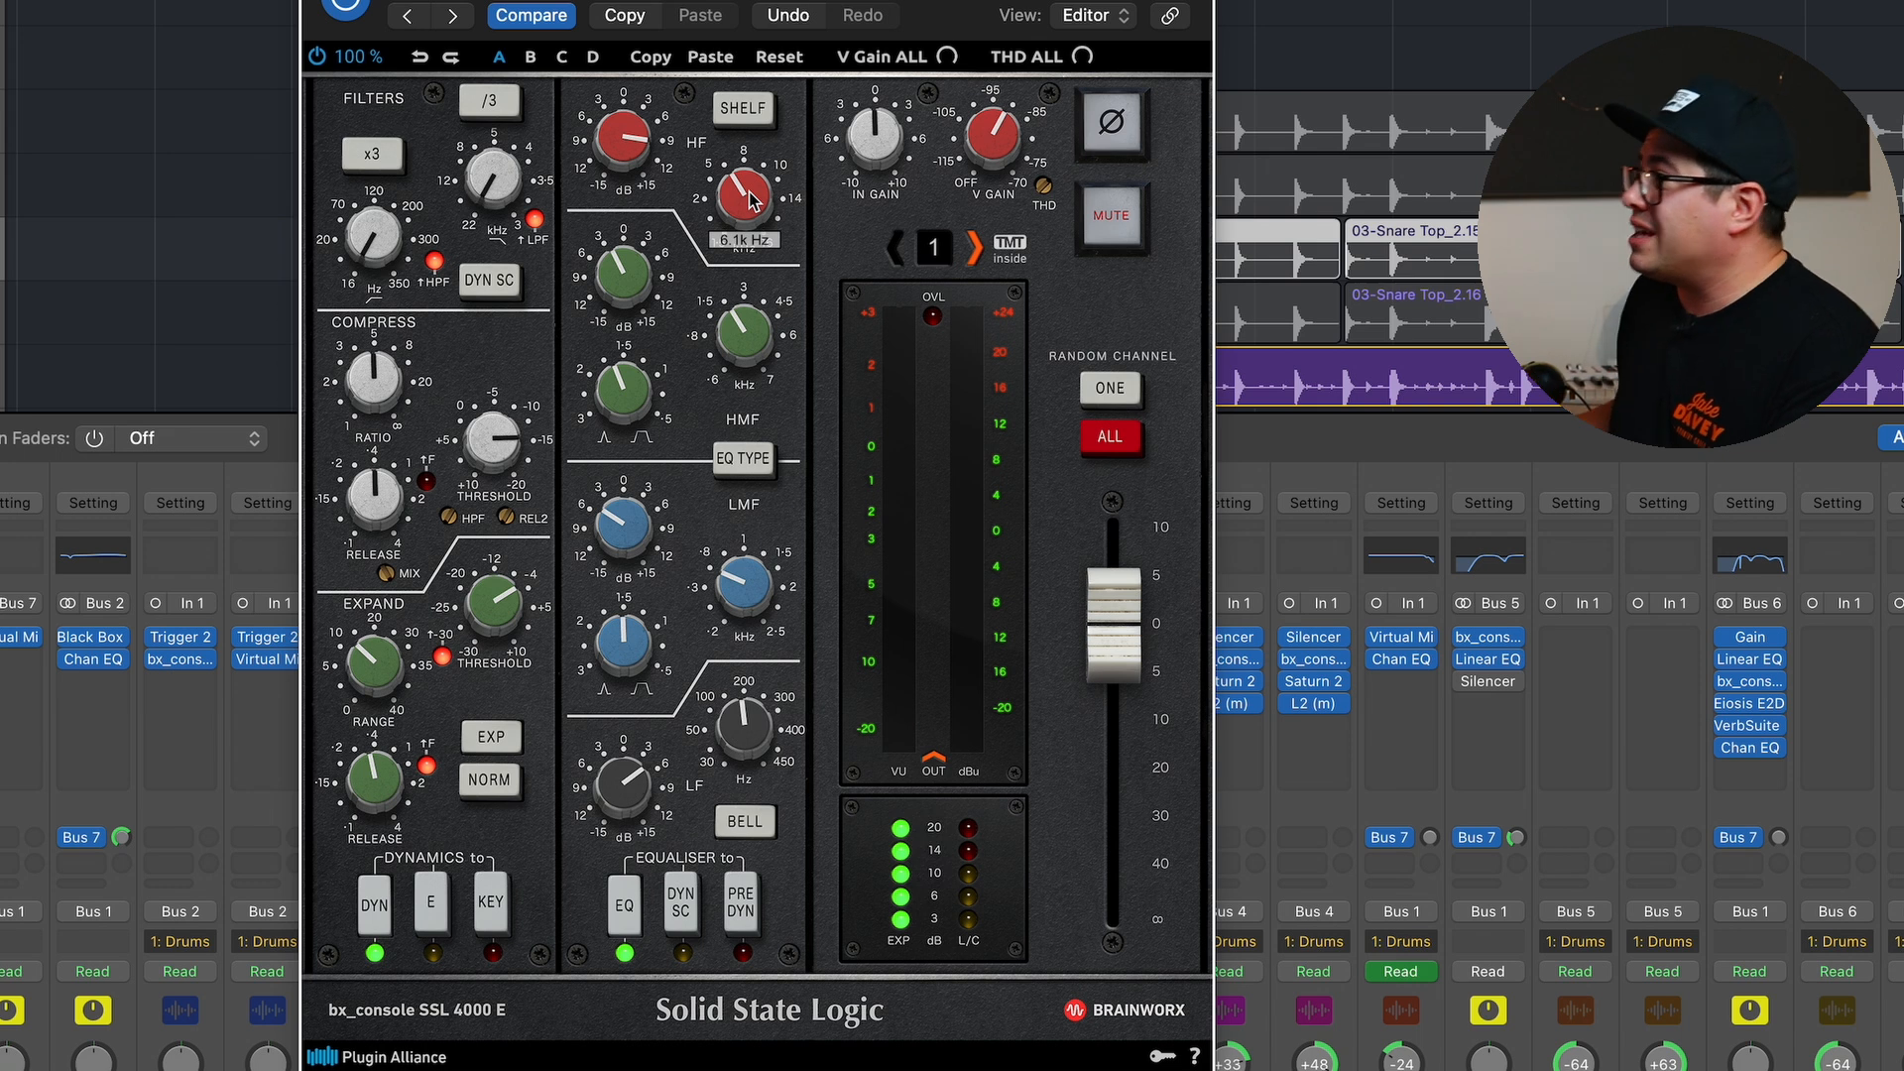
{"action": "mouse_move", "coordinate": [633, 289]}
{"action": "mouse_move", "coordinate": [776, 352]}
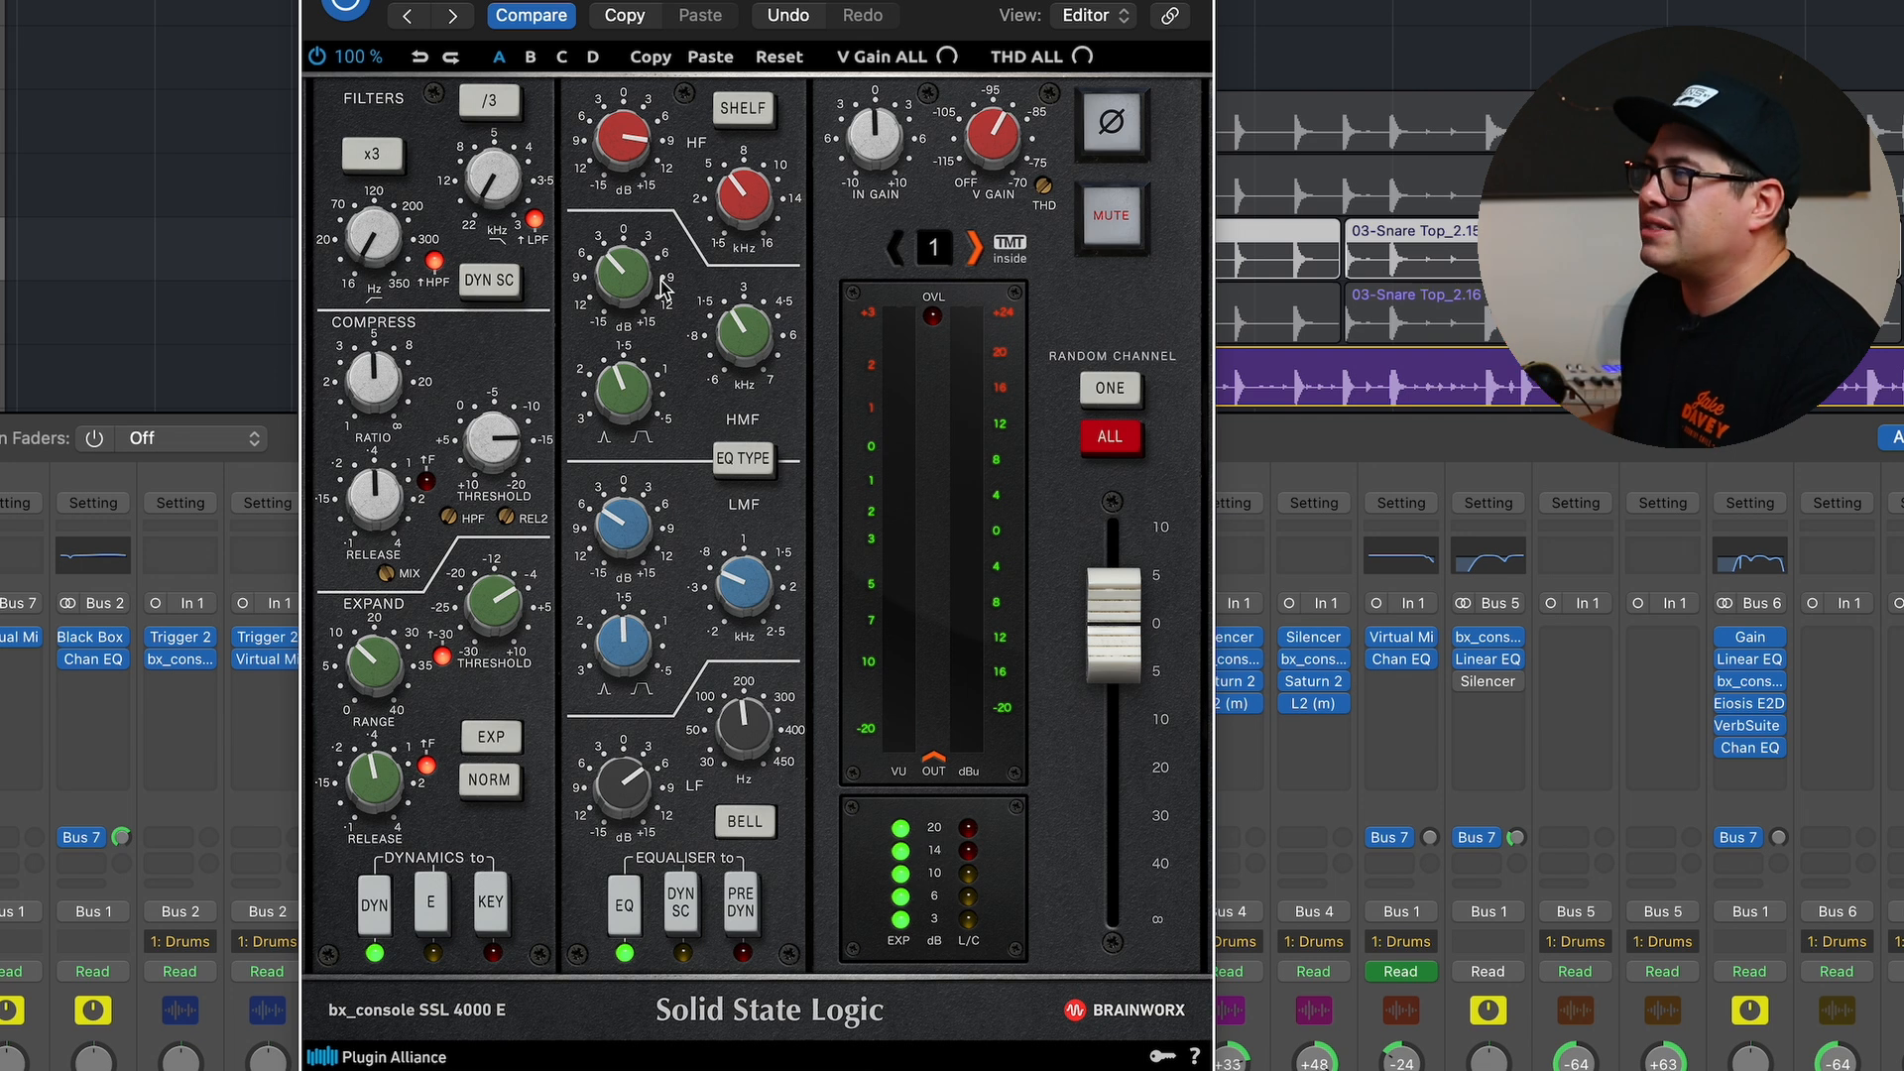
{"action": "mouse_move", "coordinate": [644, 295]}
{"action": "left_mouse_down"}
{"action": "mouse_move", "coordinate": [664, 210]}
{"action": "mouse_move", "coordinate": [670, 300]}
{"action": "left_mouse_up"}
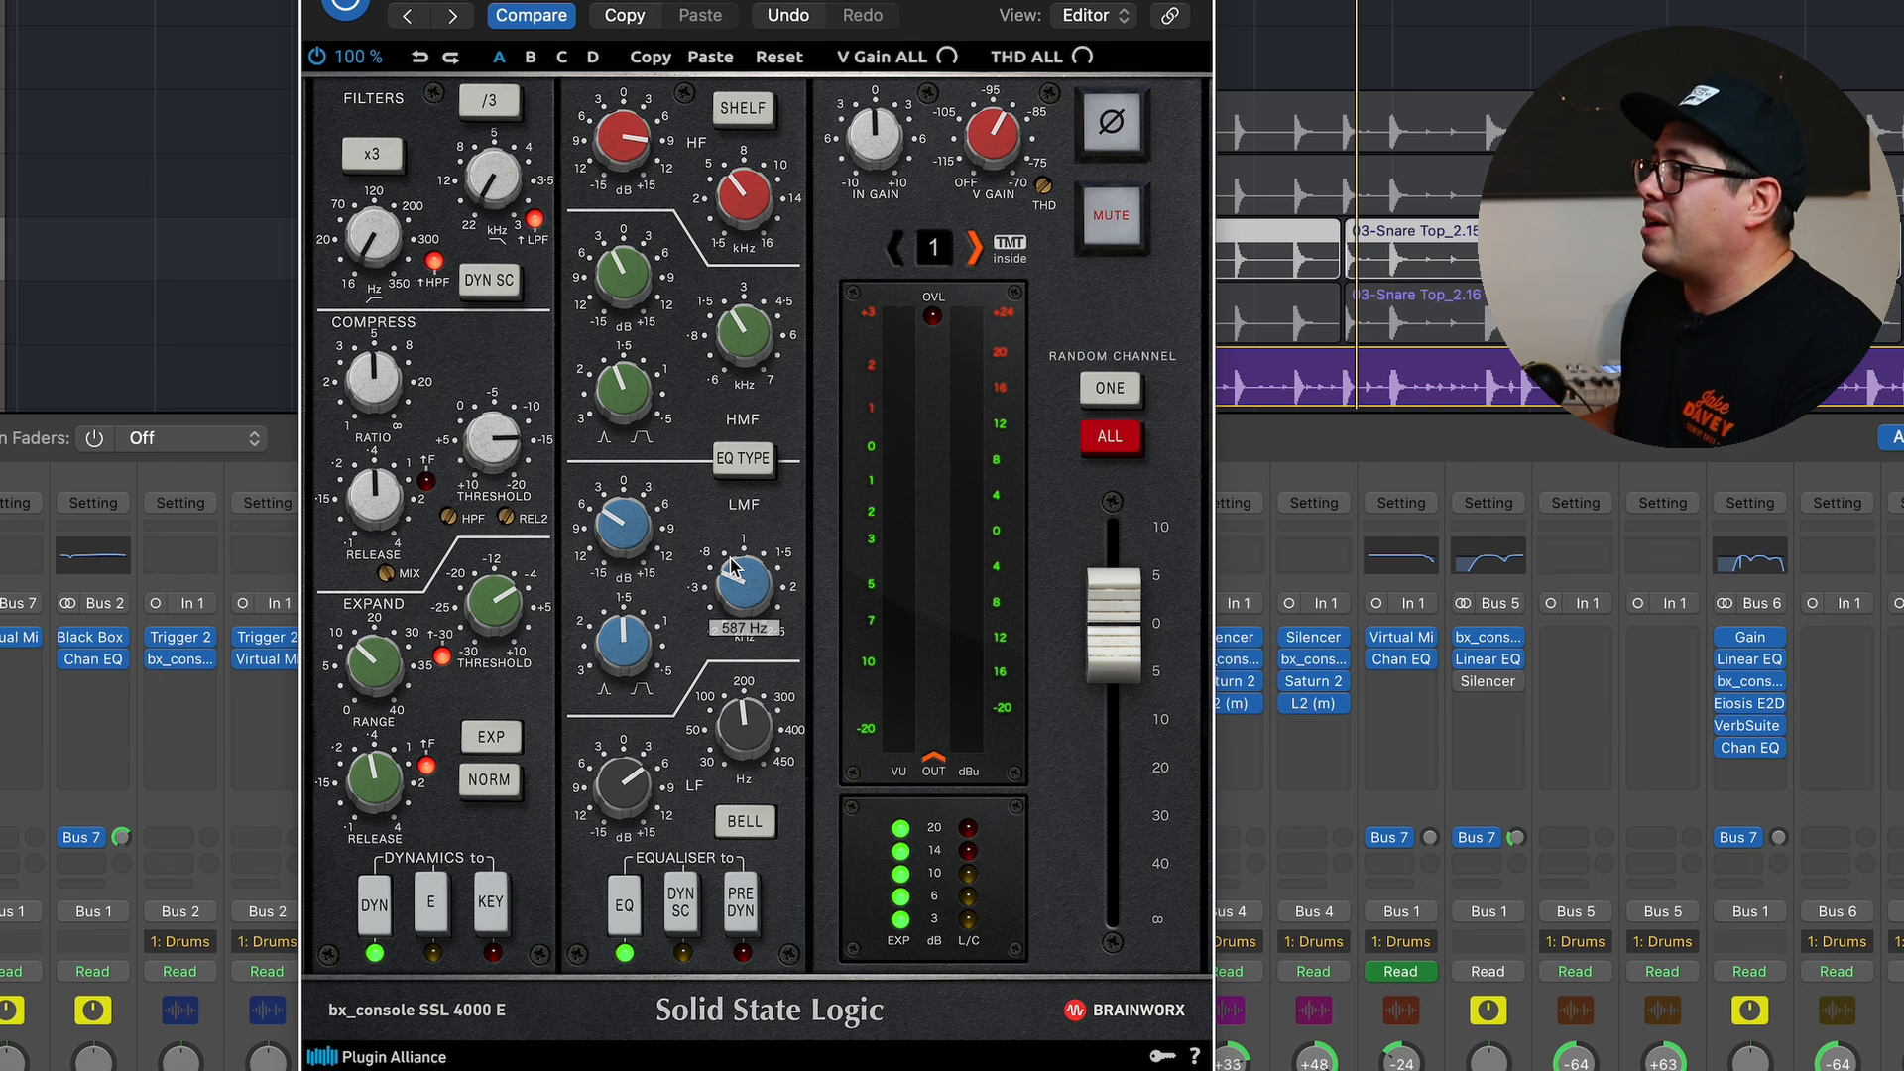
{"action": "left_click_drag", "start_coordinate": [625, 525], "coordinate": [659, 549]}
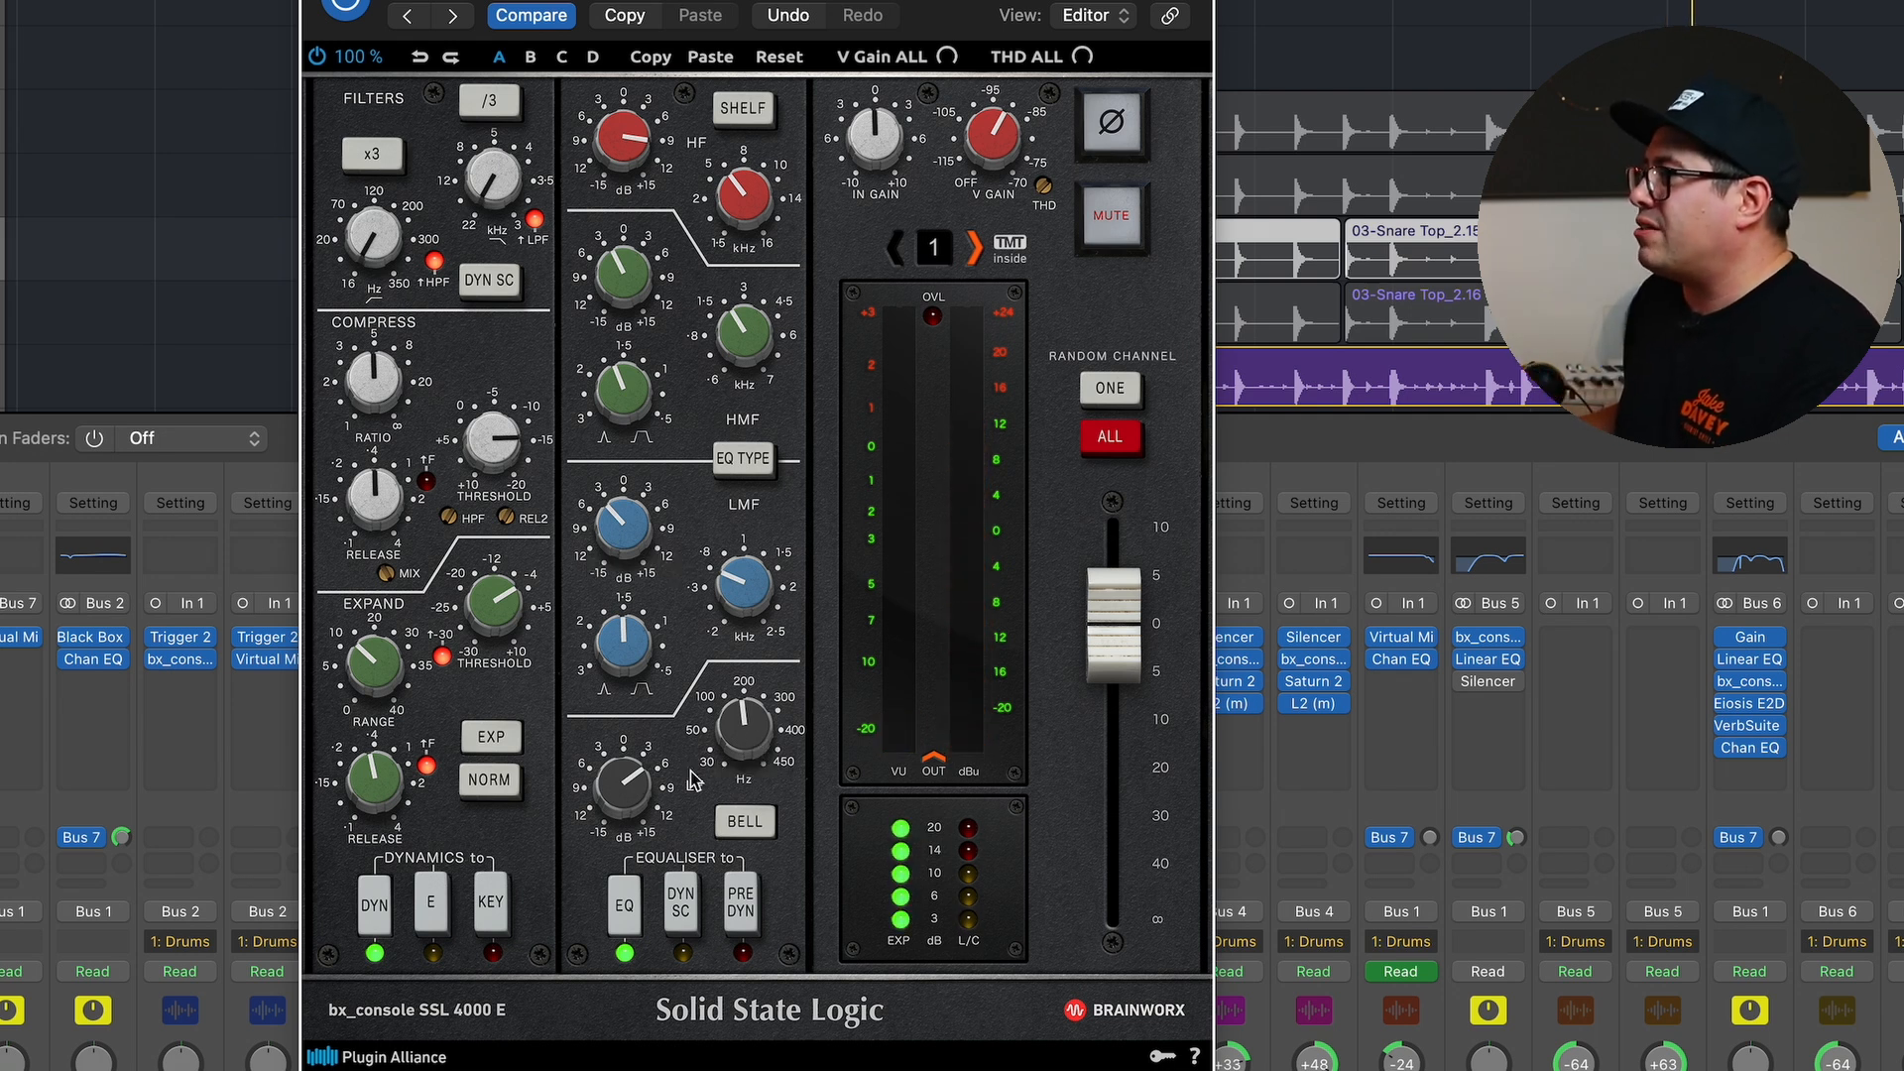
Examine the LF gain and compressor threshold of the snare bottom's bx_console SSL 4000 E.
{"action": "left_click_drag", "start_coordinate": [625, 821], "coordinate": [636, 817]}
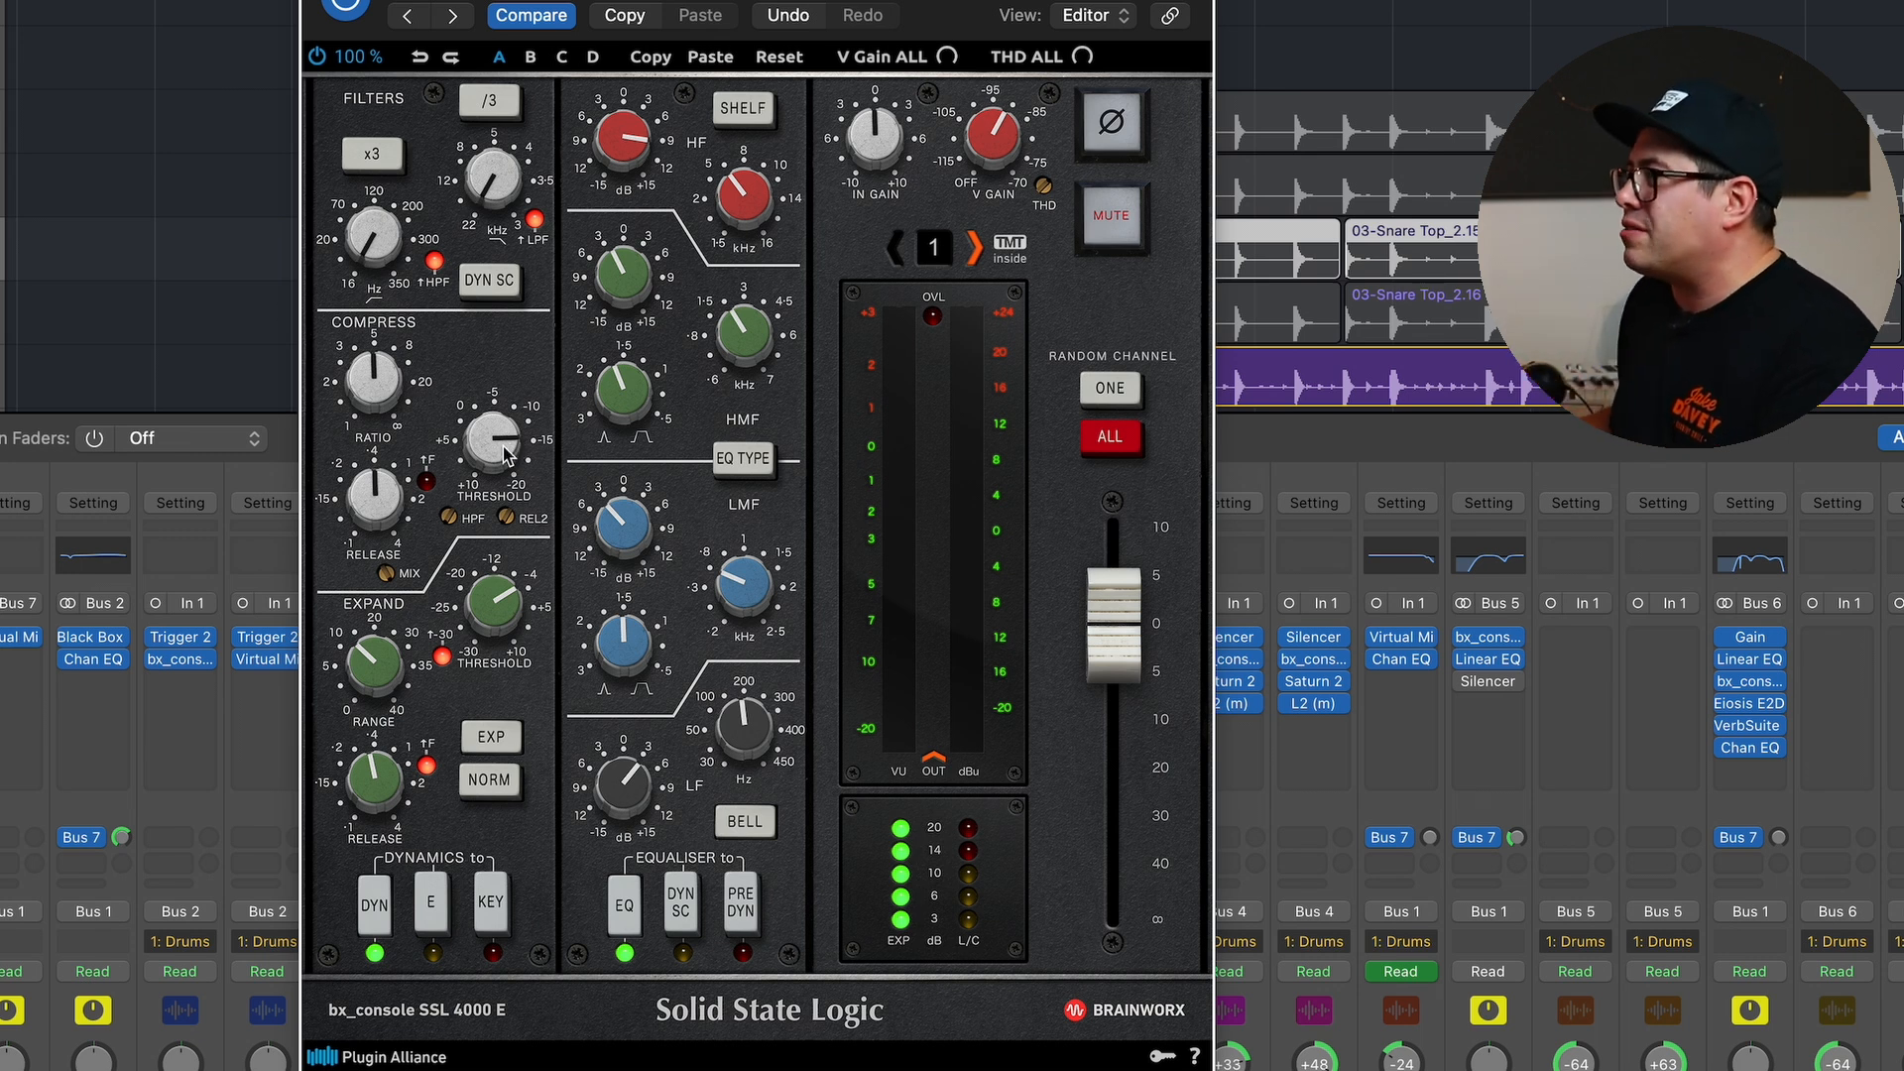
{"action": "mouse_move", "coordinate": [501, 458]}
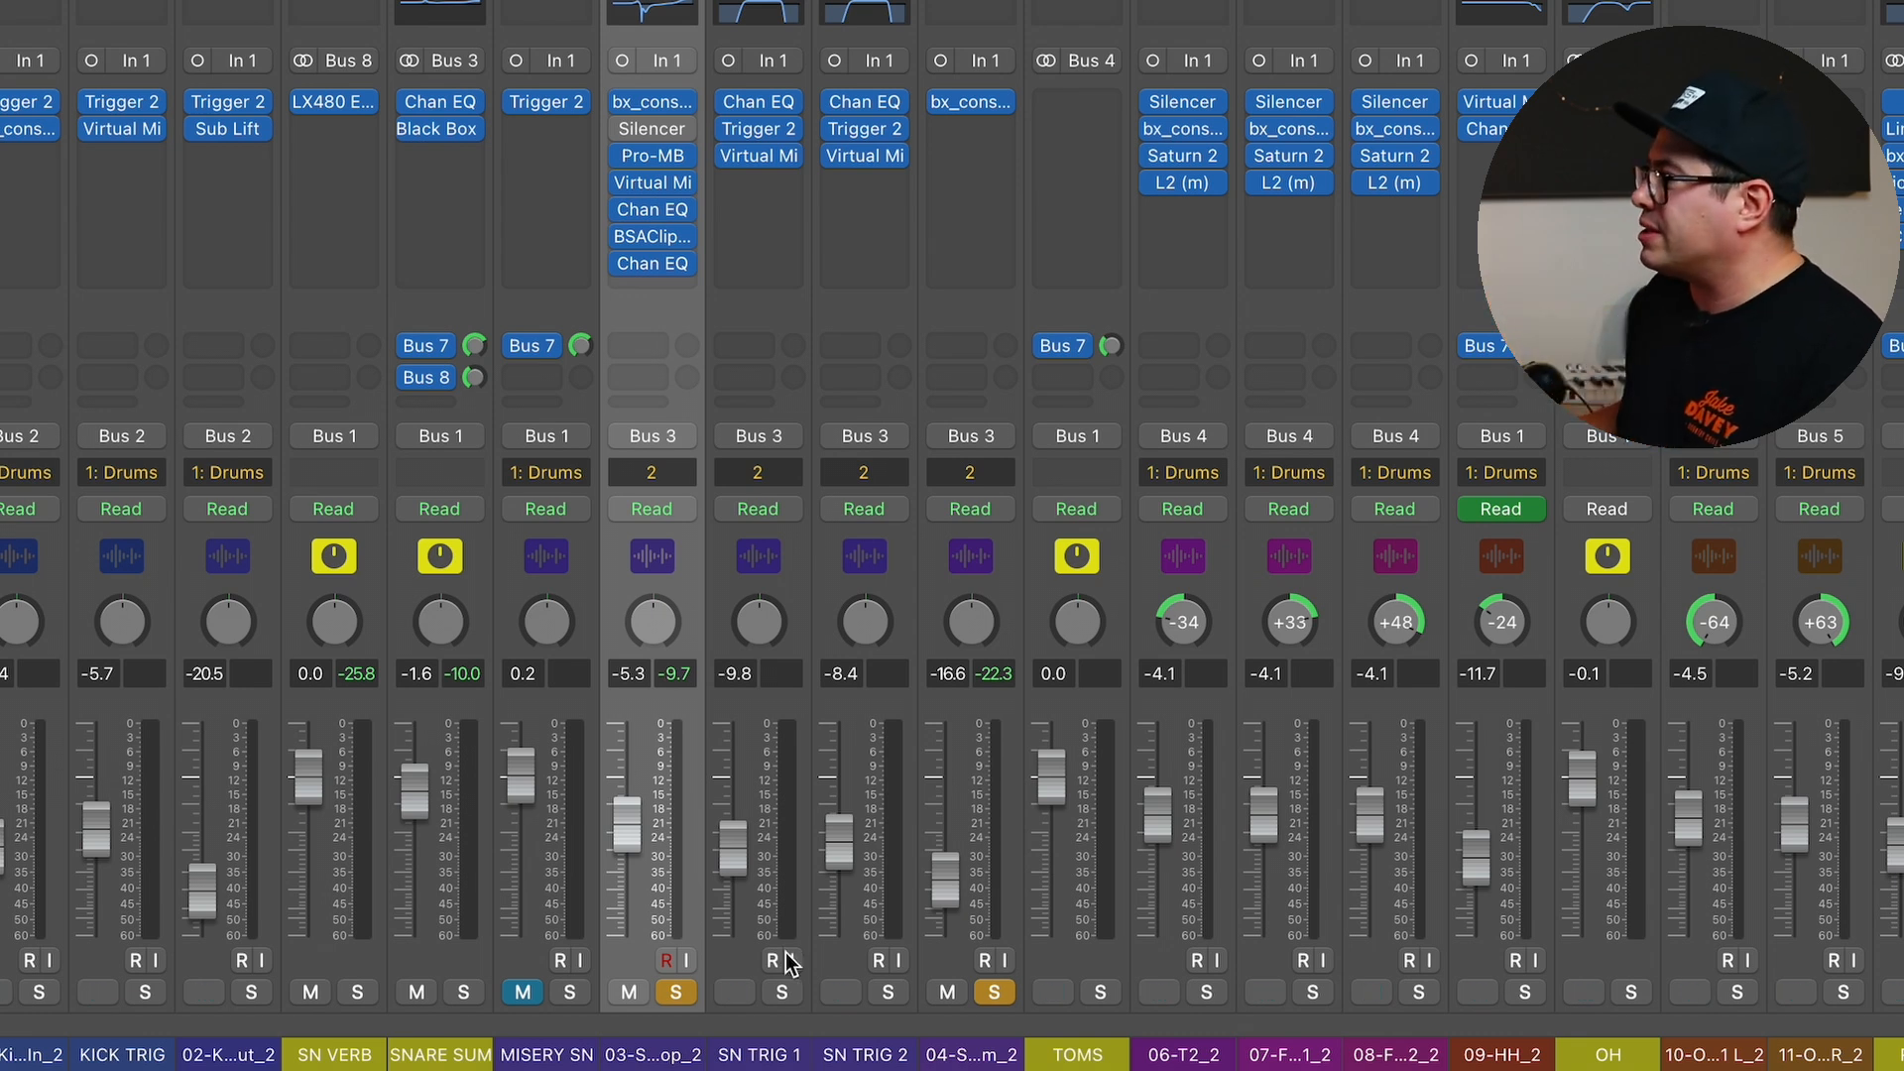
Select SN TRIG 1 and SN TRIG 2 and solo only these two tracks to audition them together.
{"action": "left_click_drag", "start_coordinate": [755, 541], "coordinate": [873, 584]}
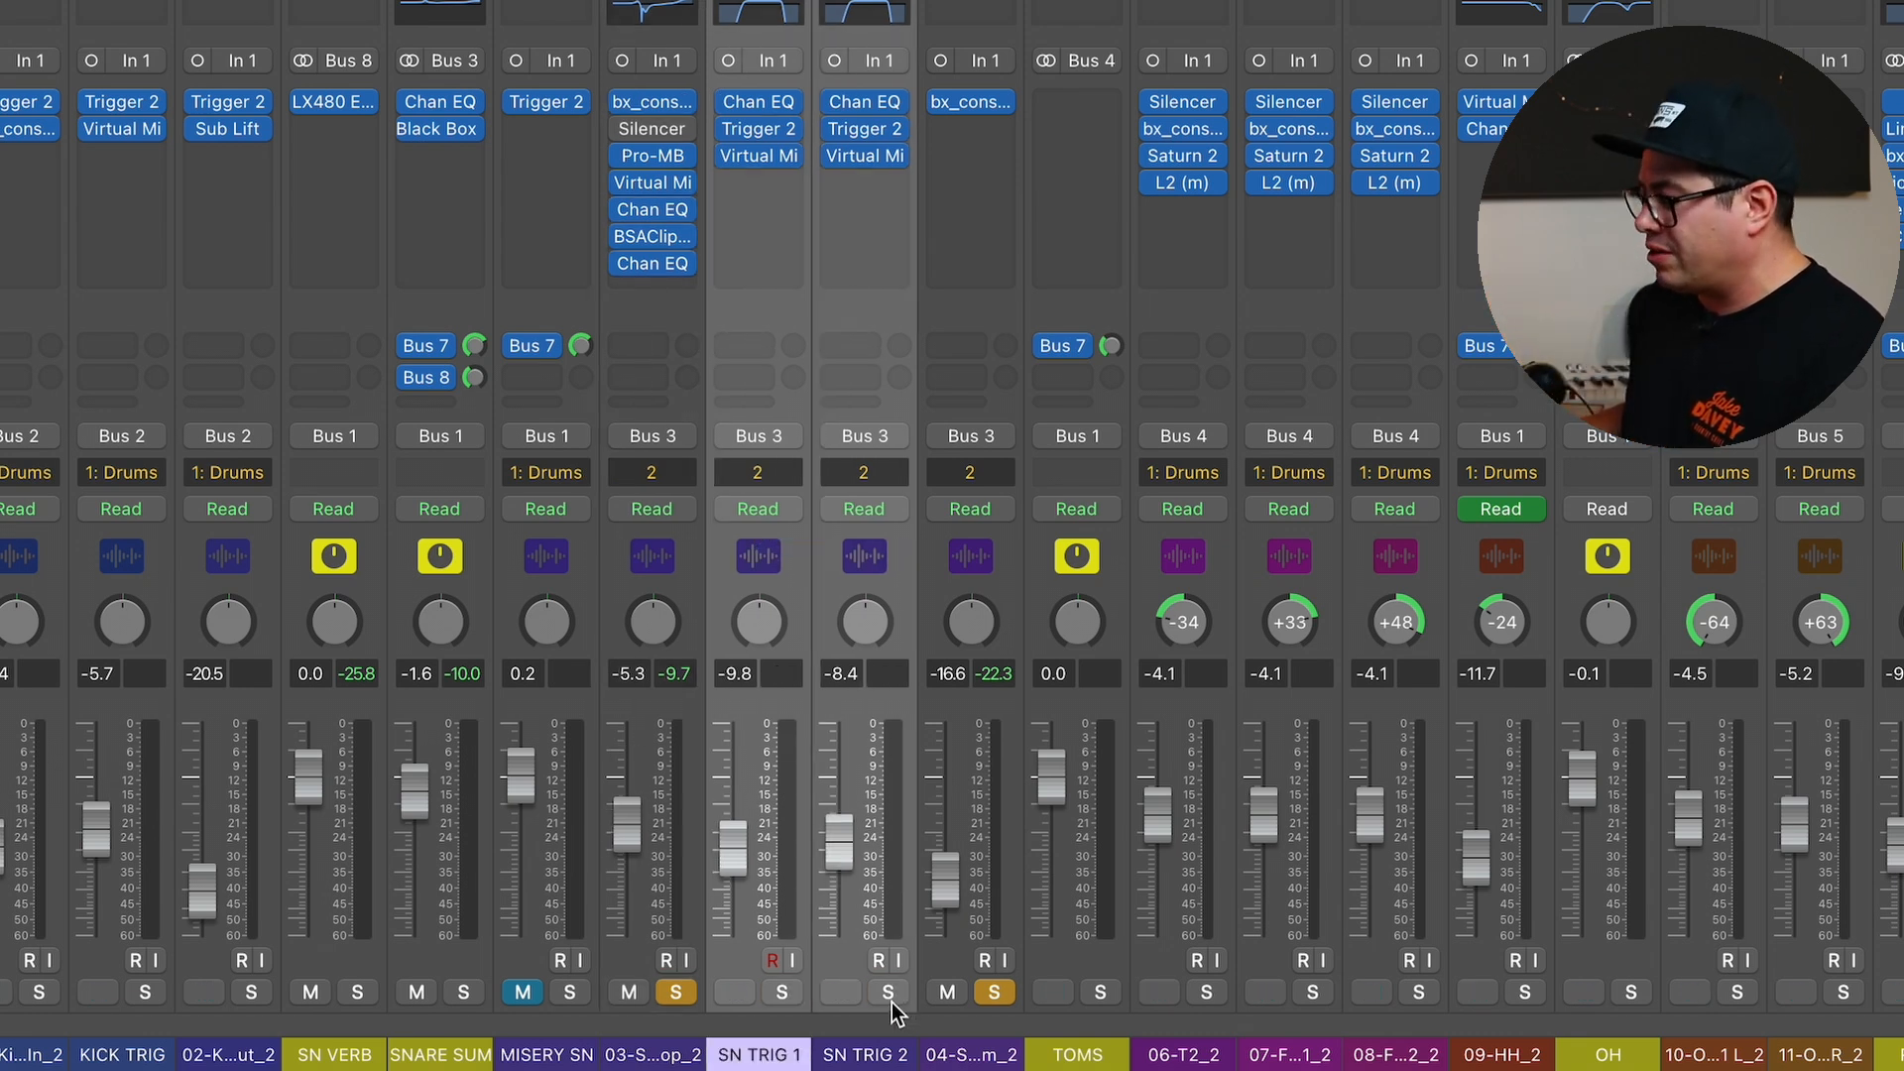
{"action": "left_click", "coordinate": [887, 992], "text": "alt"}
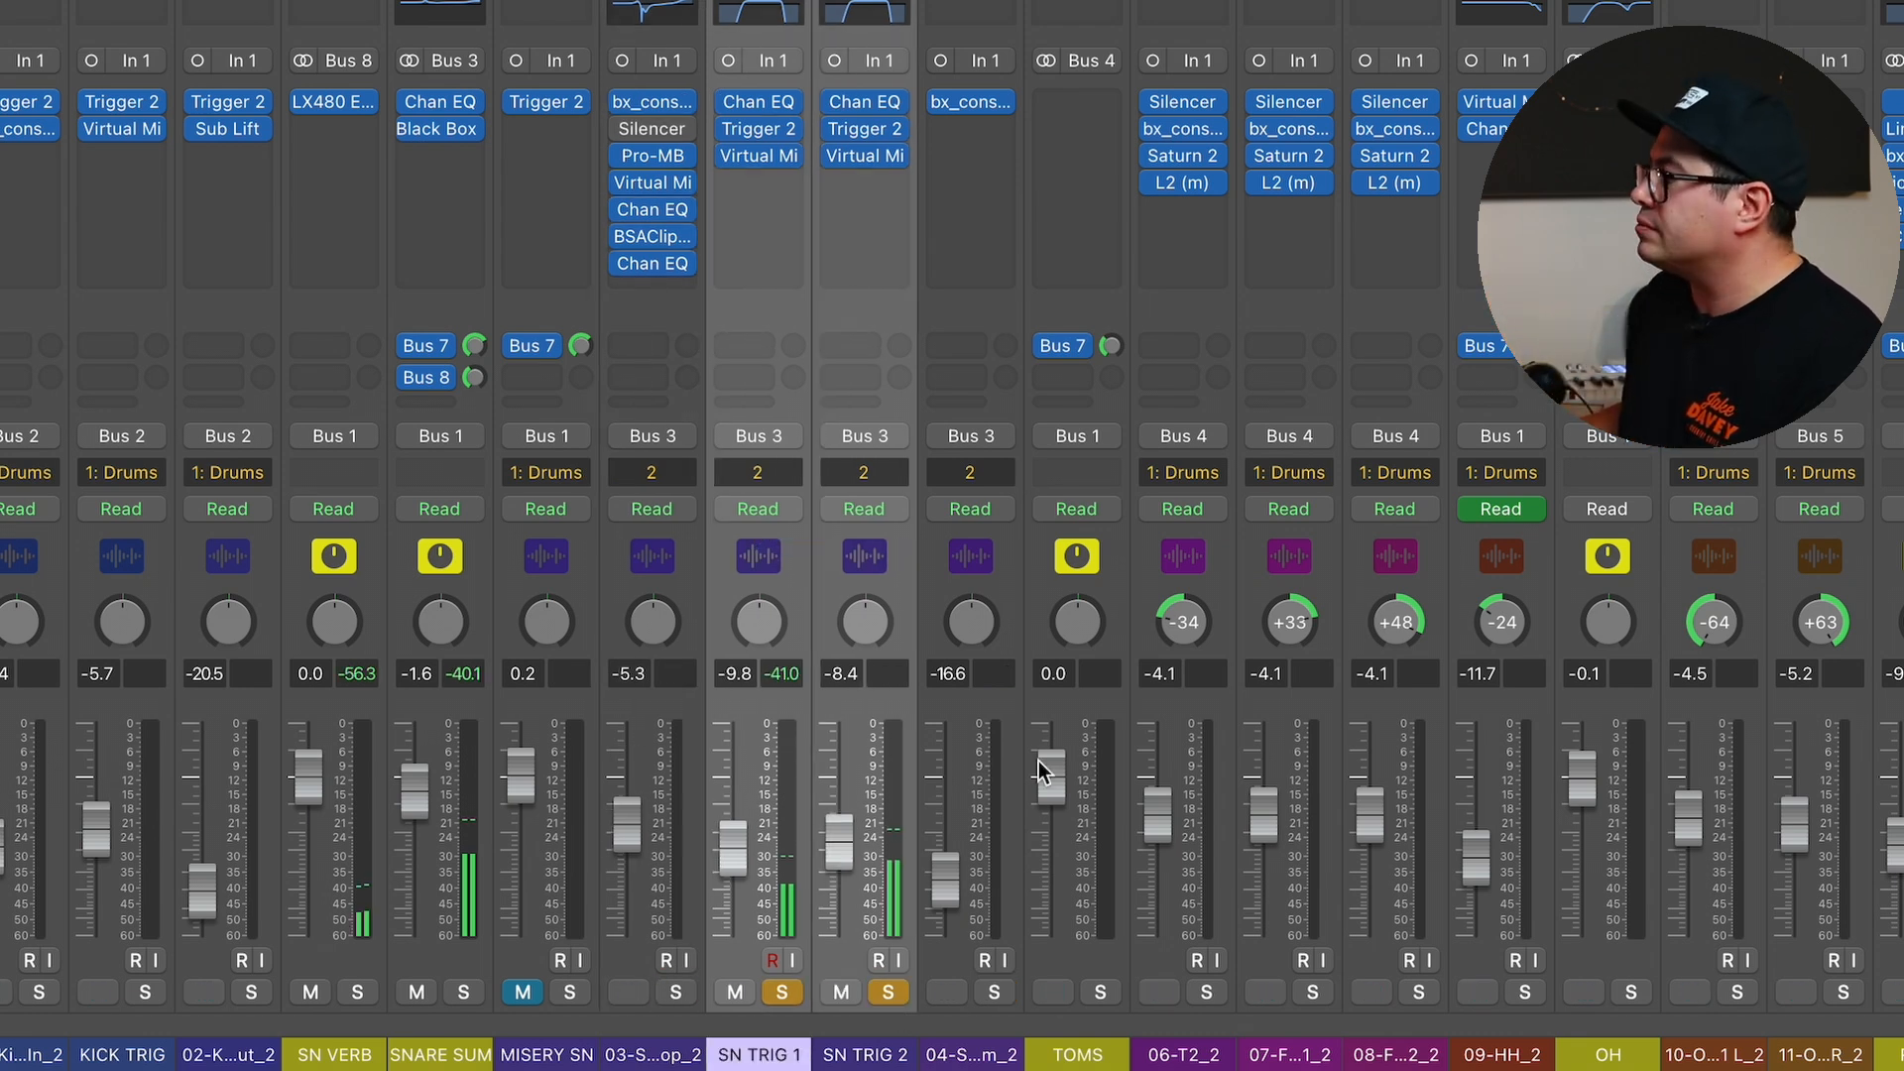
Select the snare top and bottom tracks and toggle their mutes to compare the snare with and without the live mics.
{"action": "left_click", "coordinate": [685, 558]}
{"action": "left_click", "coordinate": [967, 555], "text": "super"}
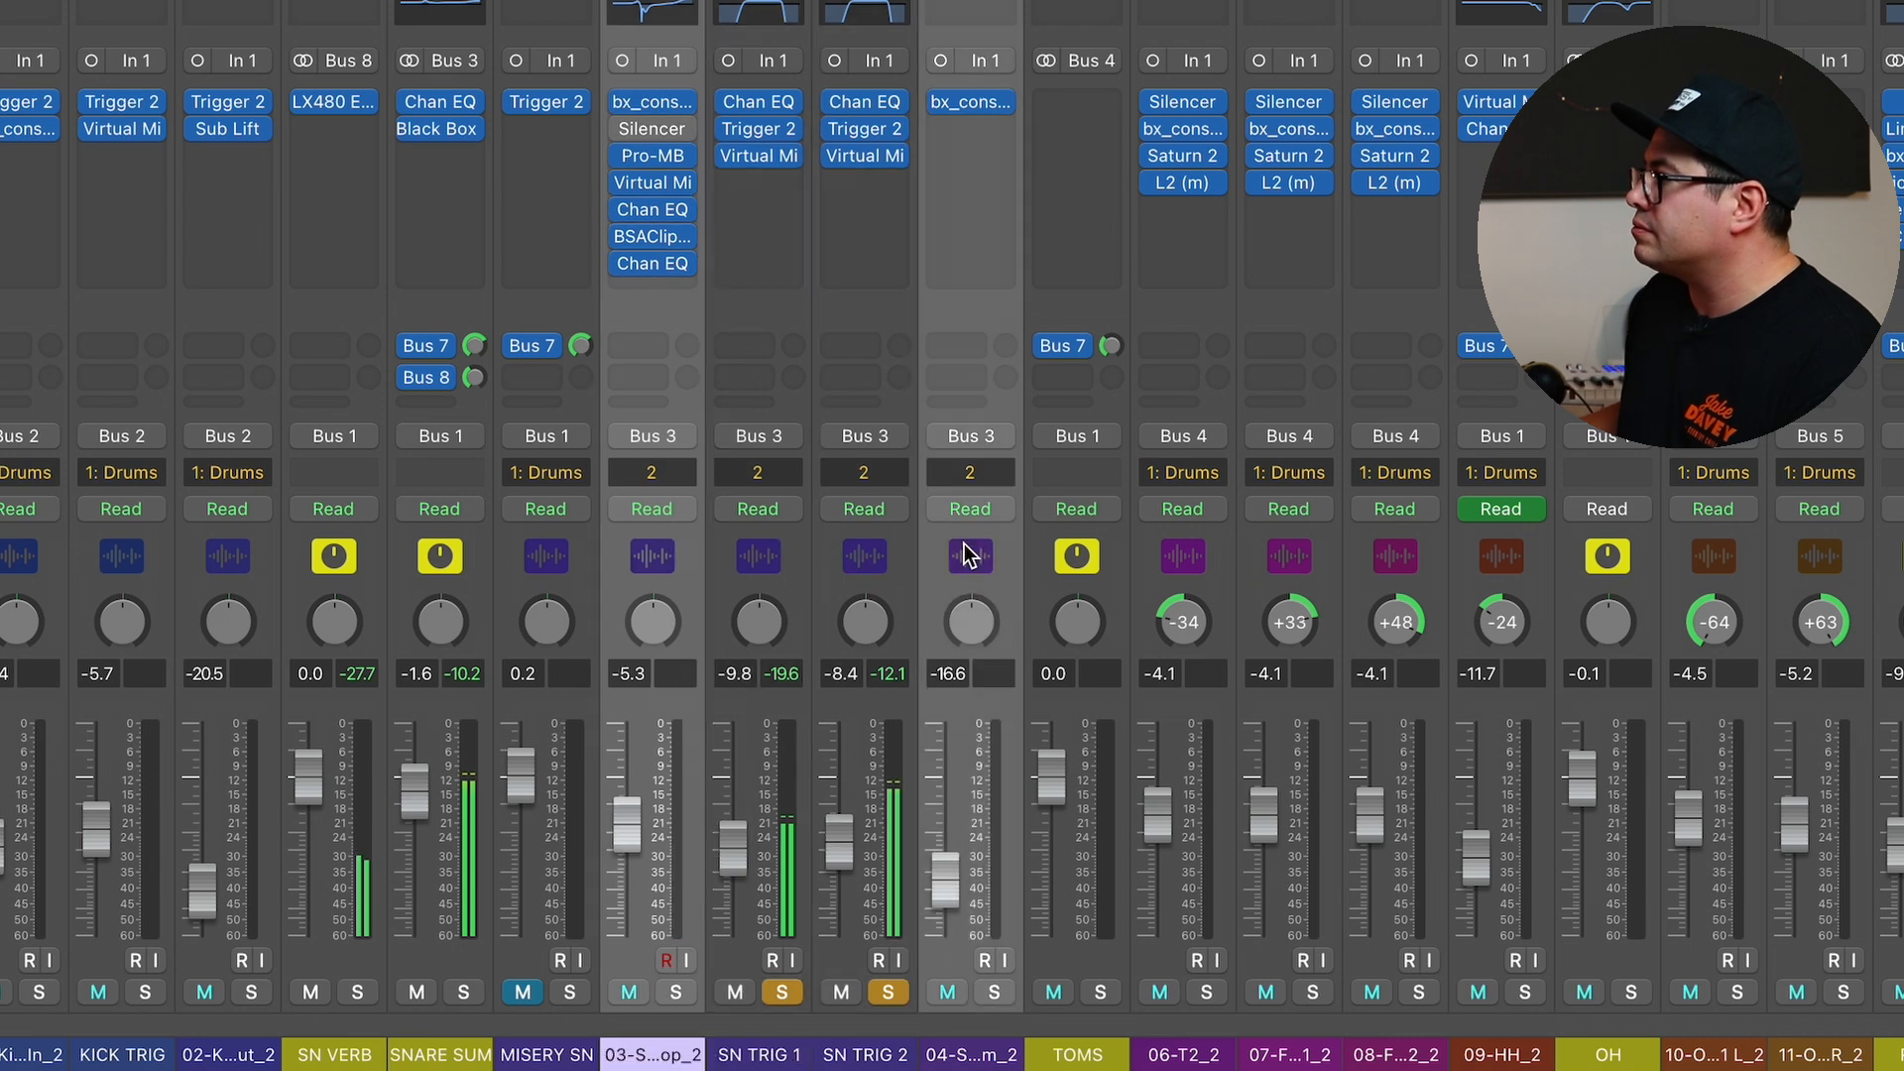
{"action": "left_click", "coordinate": [994, 992]}
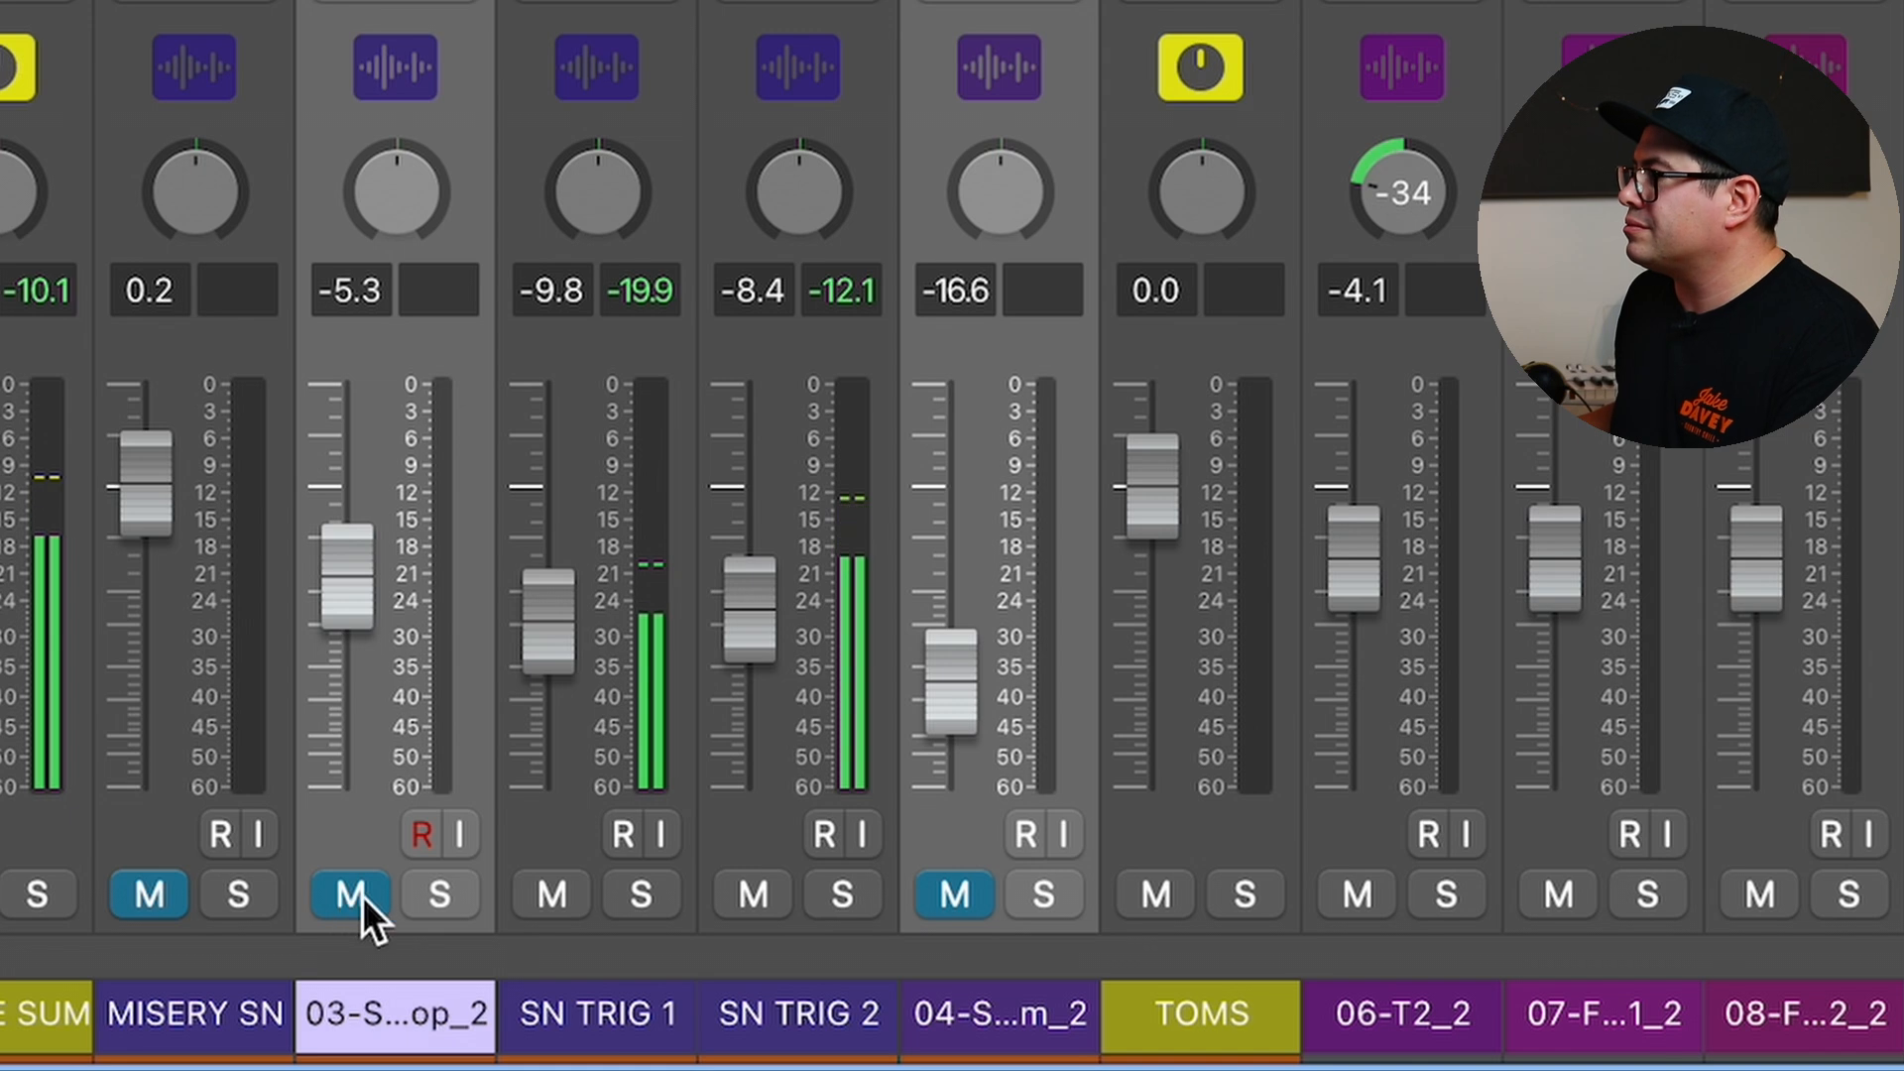
{"action": "left_click", "coordinate": [352, 896]}
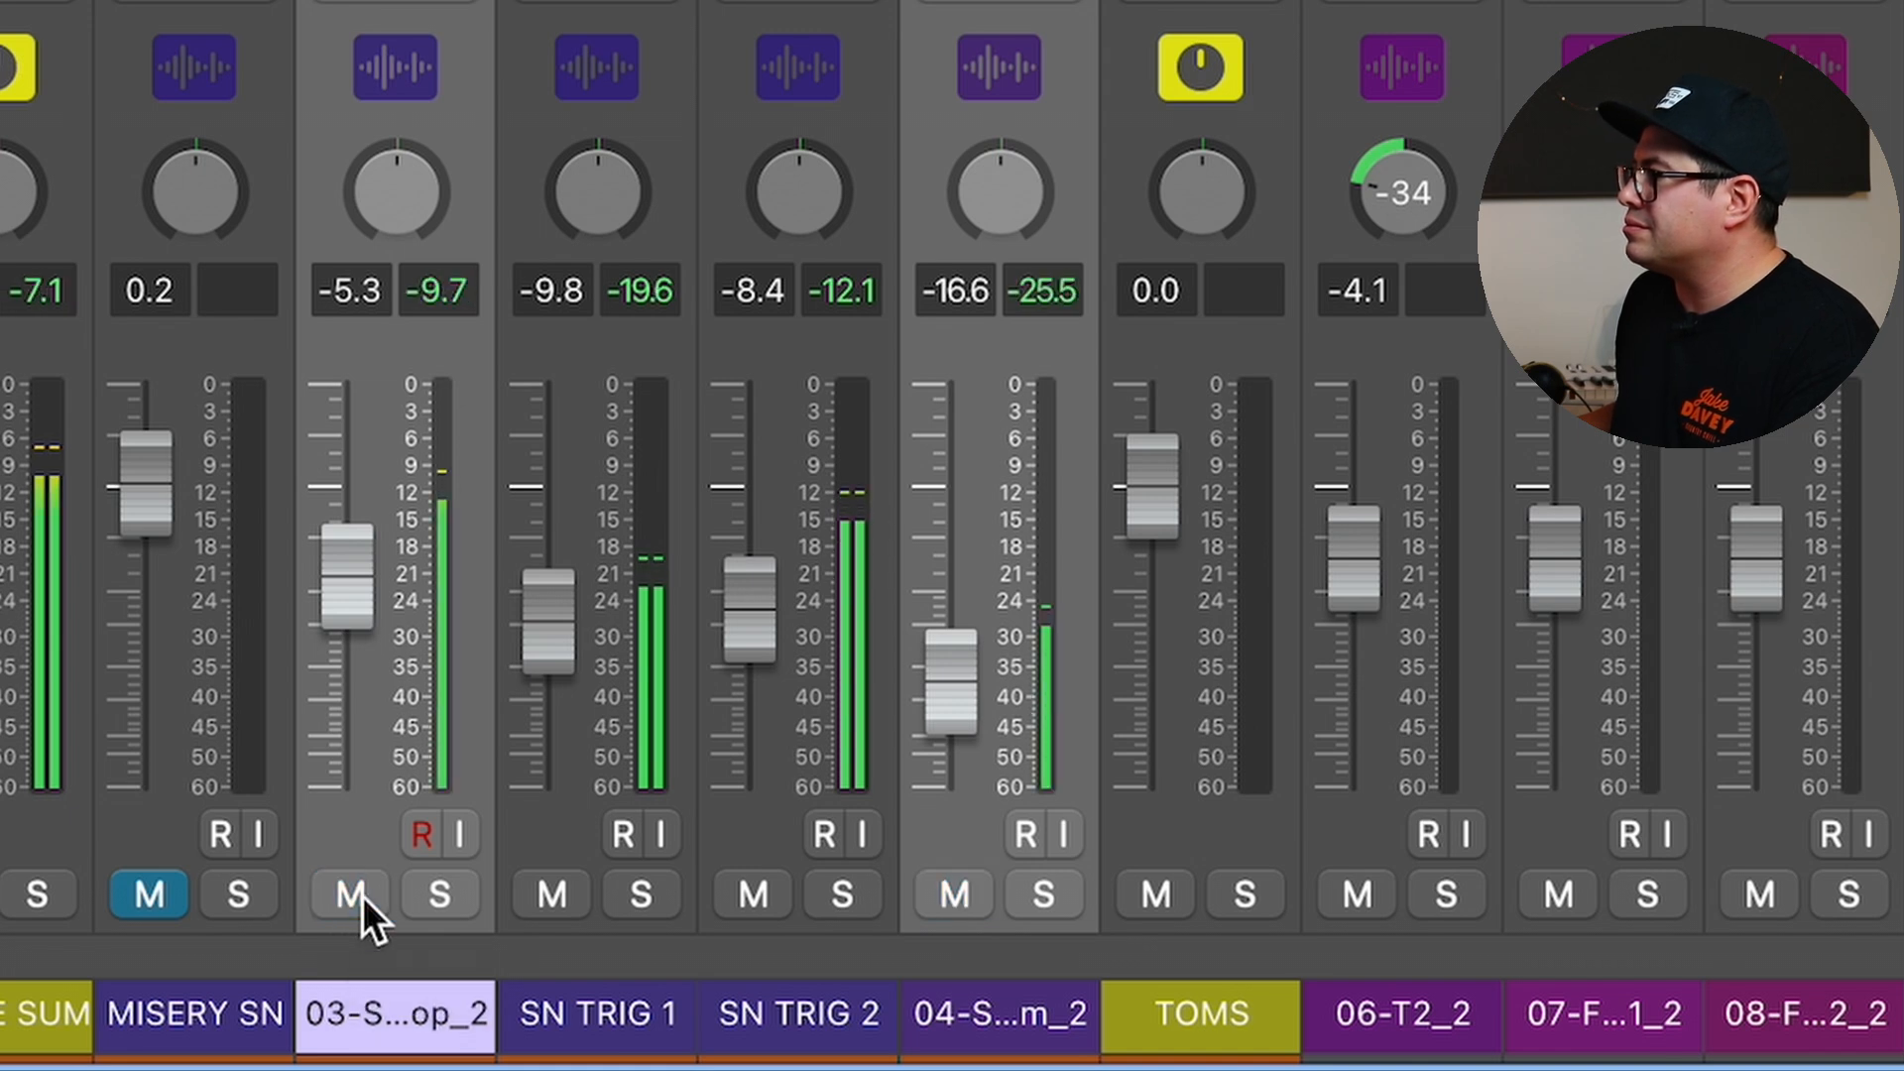
{"action": "left_click", "coordinate": [351, 895]}
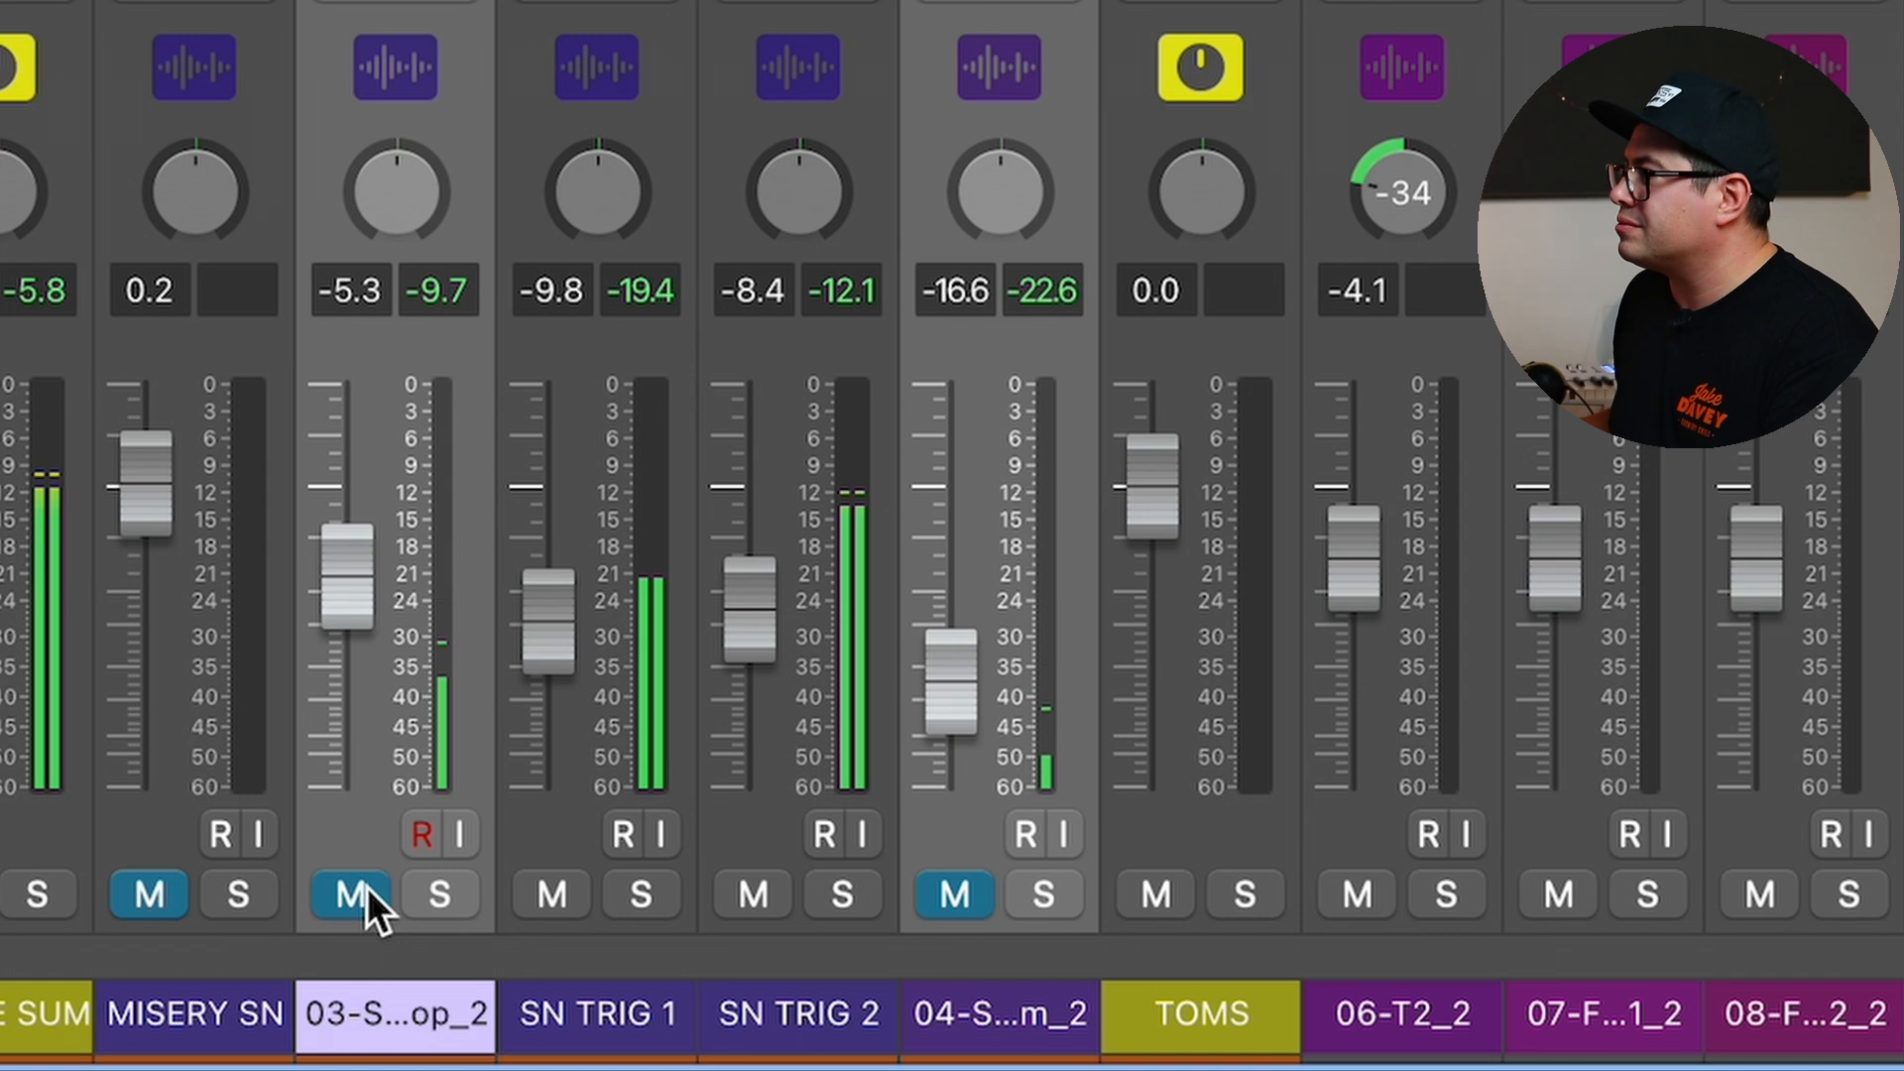
{"action": "left_click", "coordinate": [367, 886]}
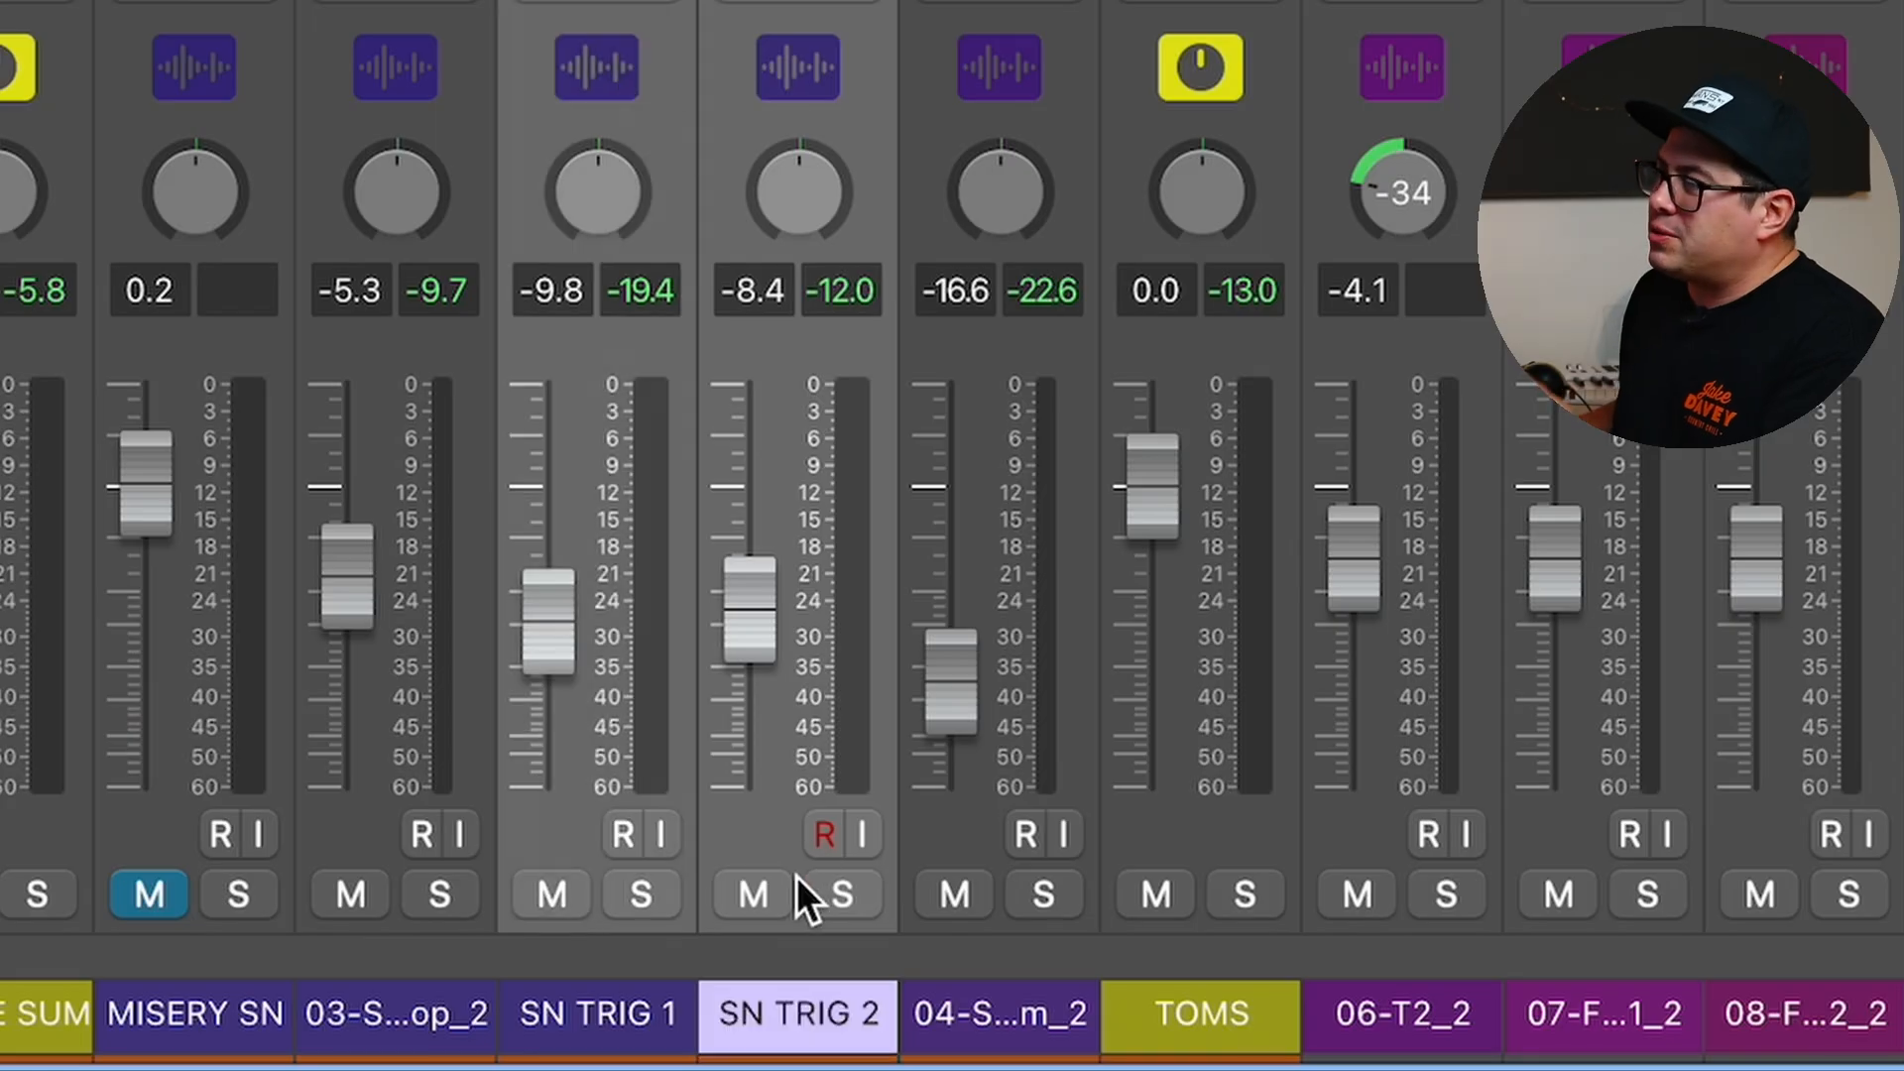
Solo both snare triggers, start playback, and add the snare top and snare bottom to the solo one at a time.
{"action": "left_click", "coordinate": [839, 871]}
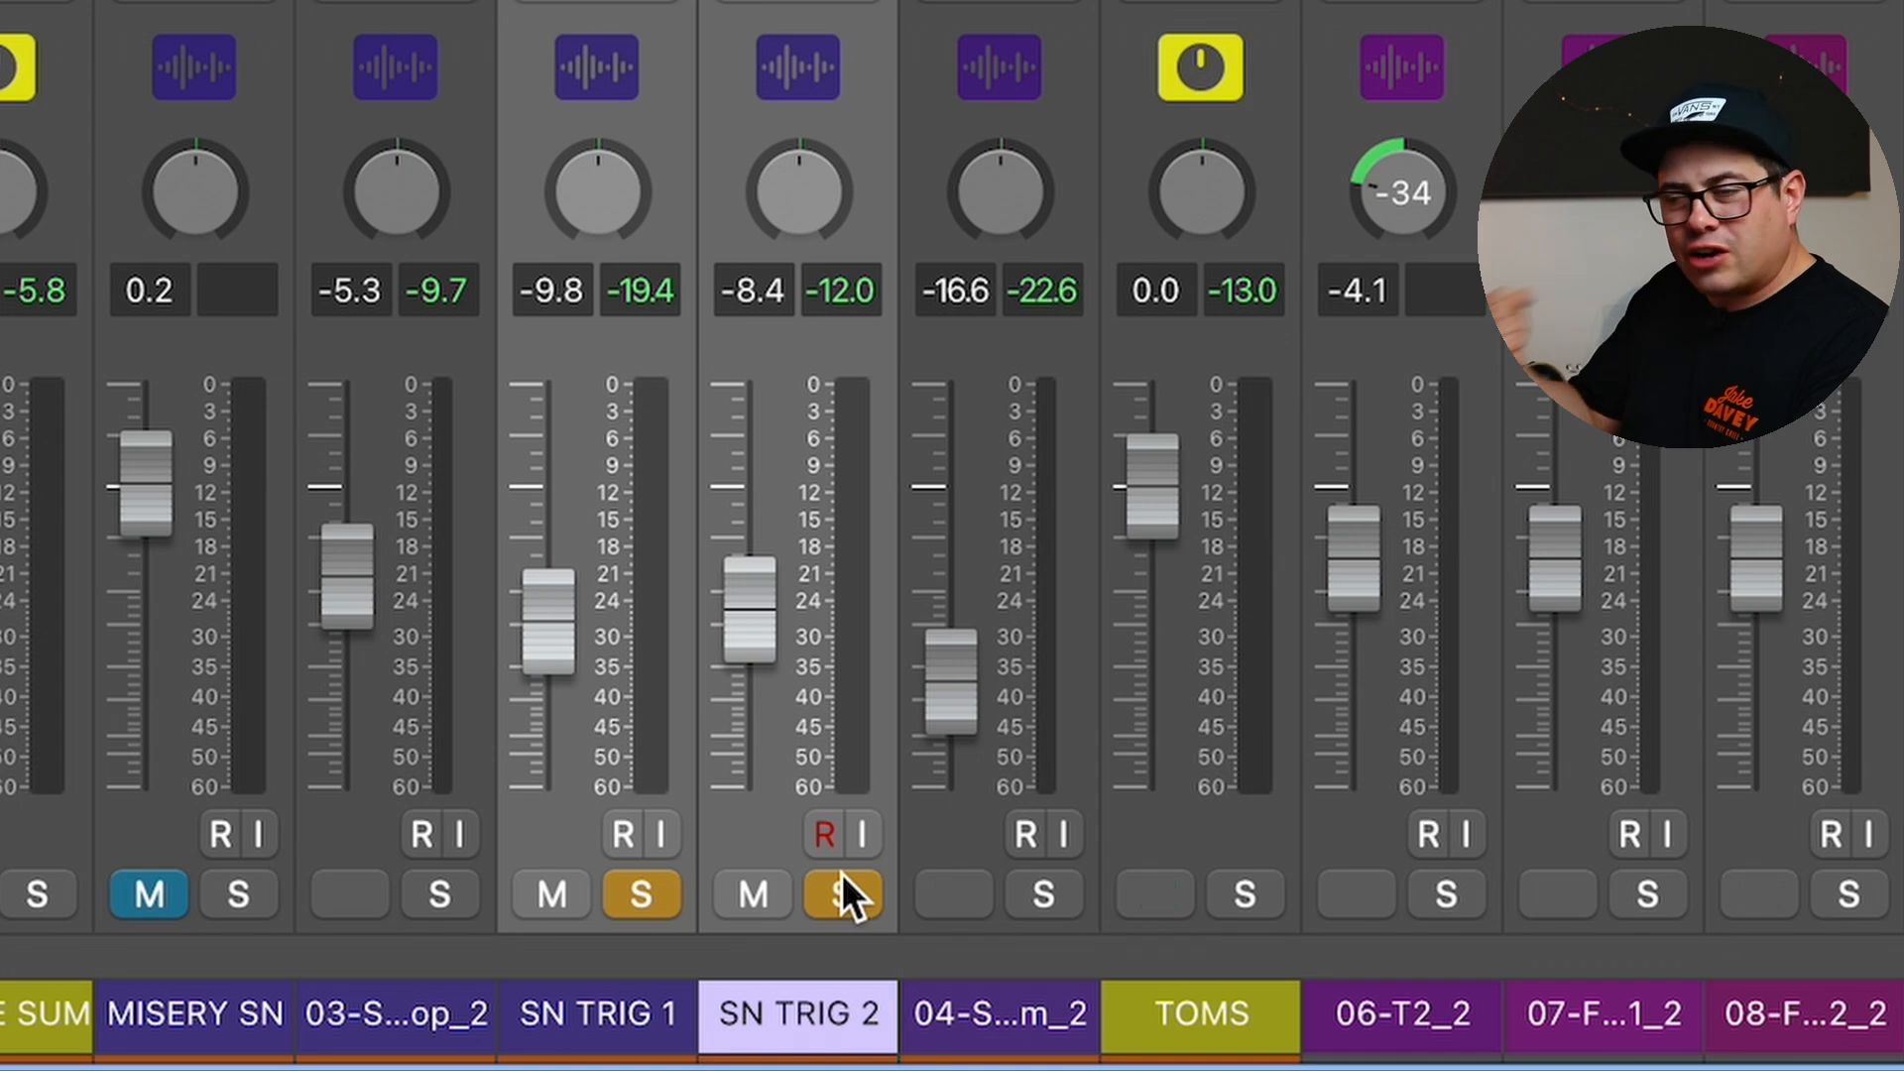
{"action": "left_click", "coordinate": [615, 61]}
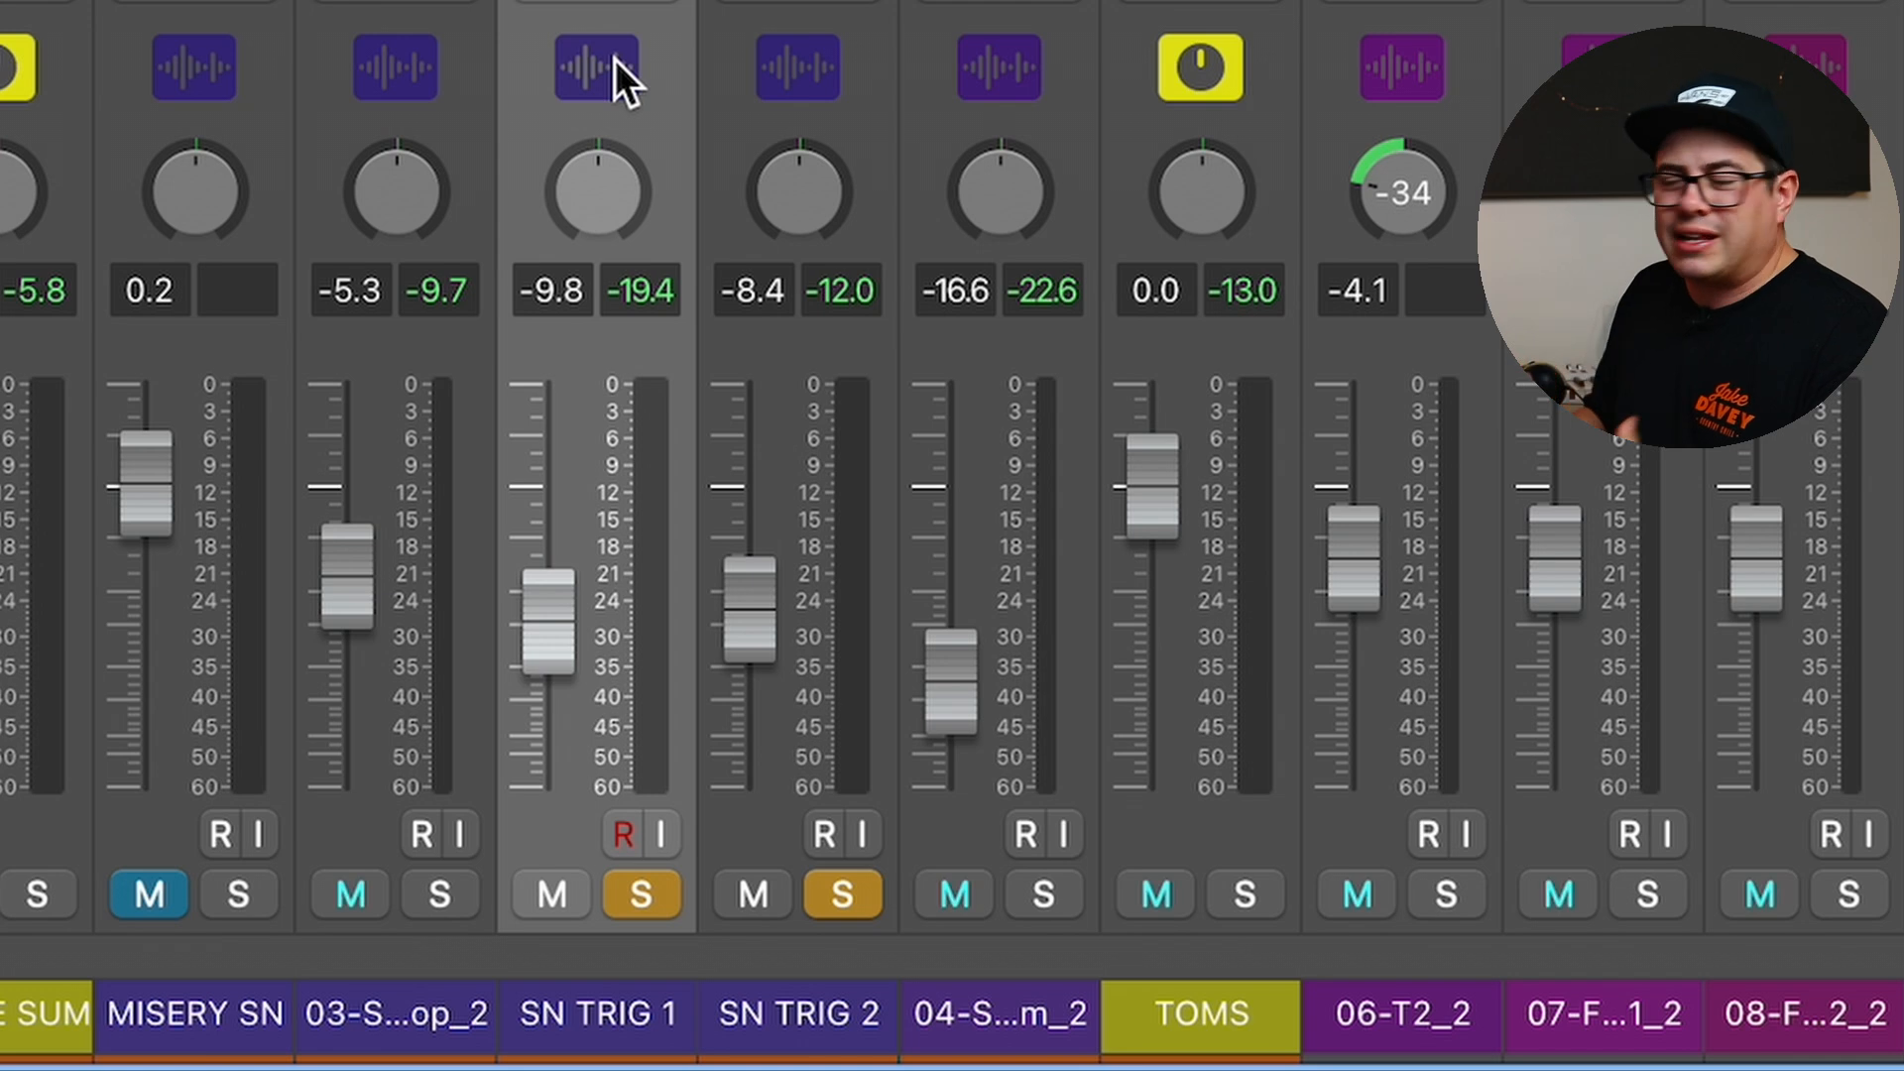
{"action": "key", "text": "space"}
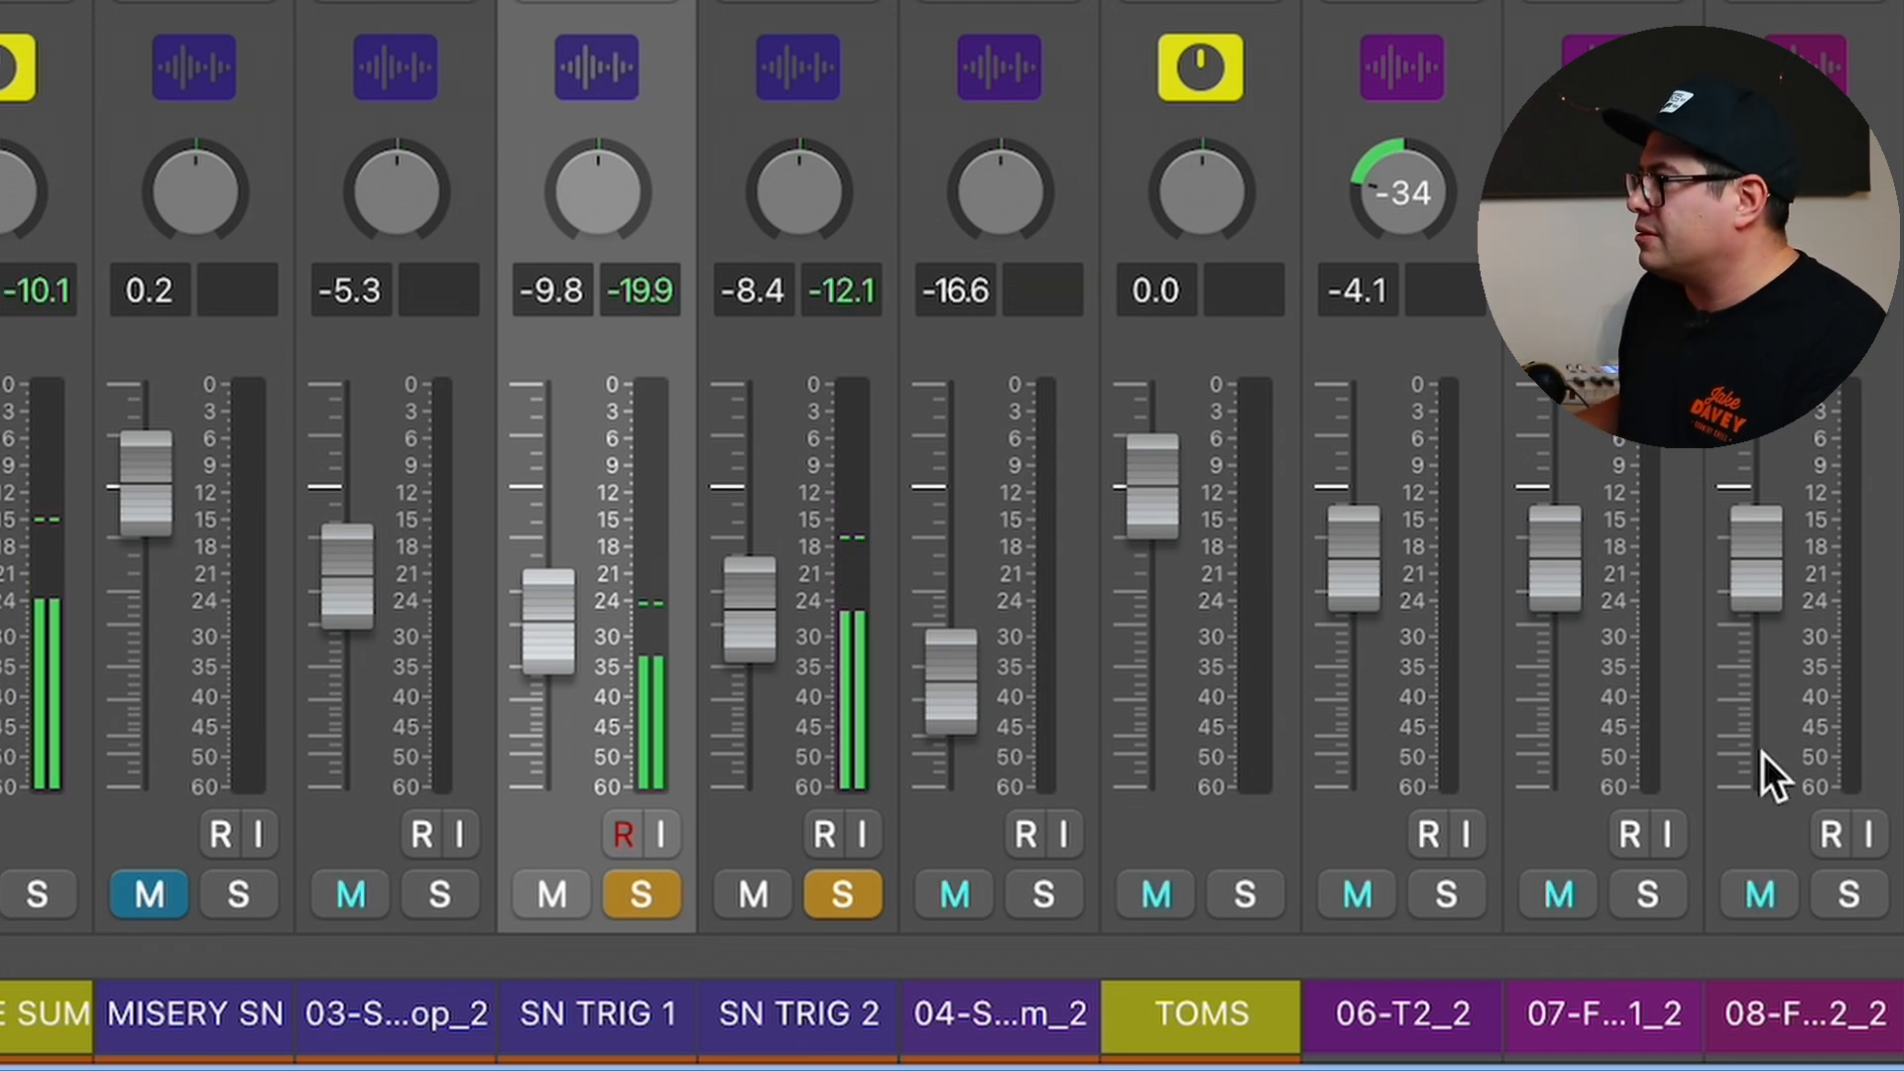
{"action": "left_click", "coordinate": [443, 890]}
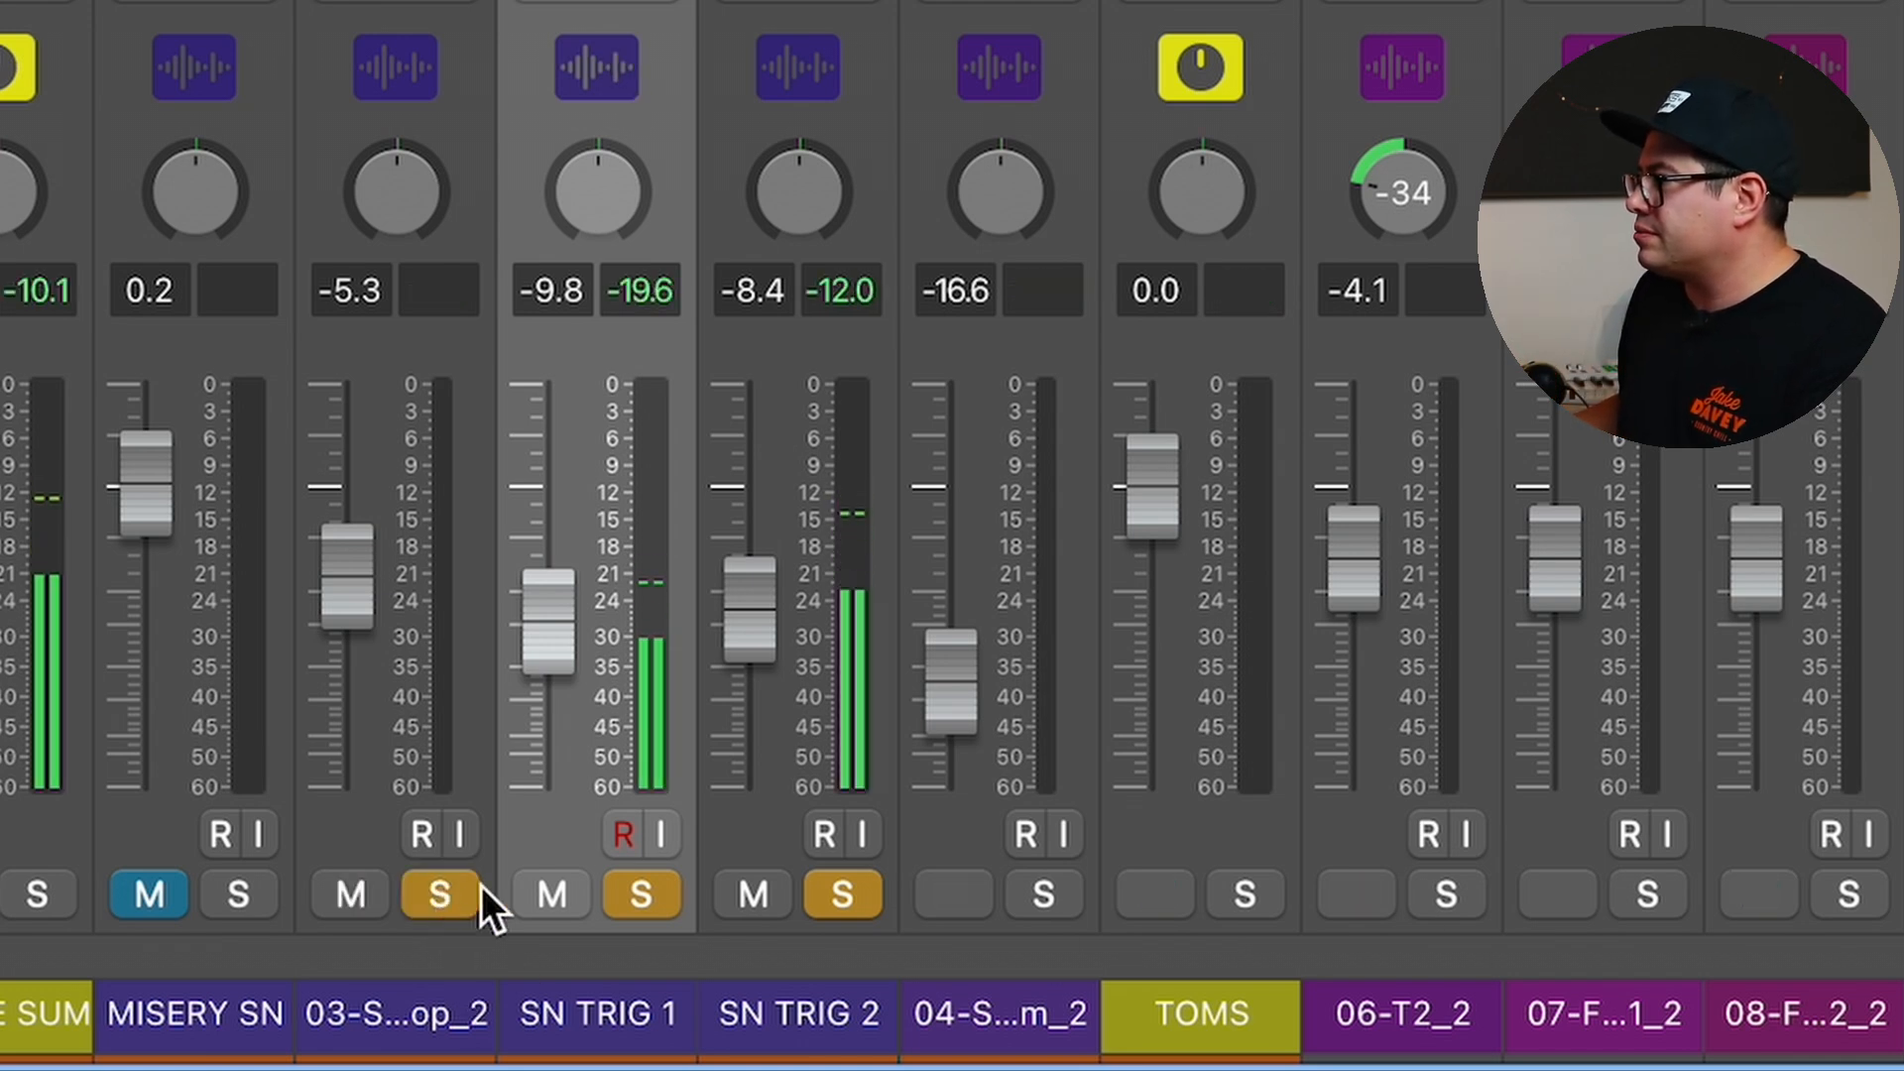
{"action": "left_click", "coordinate": [1037, 895]}
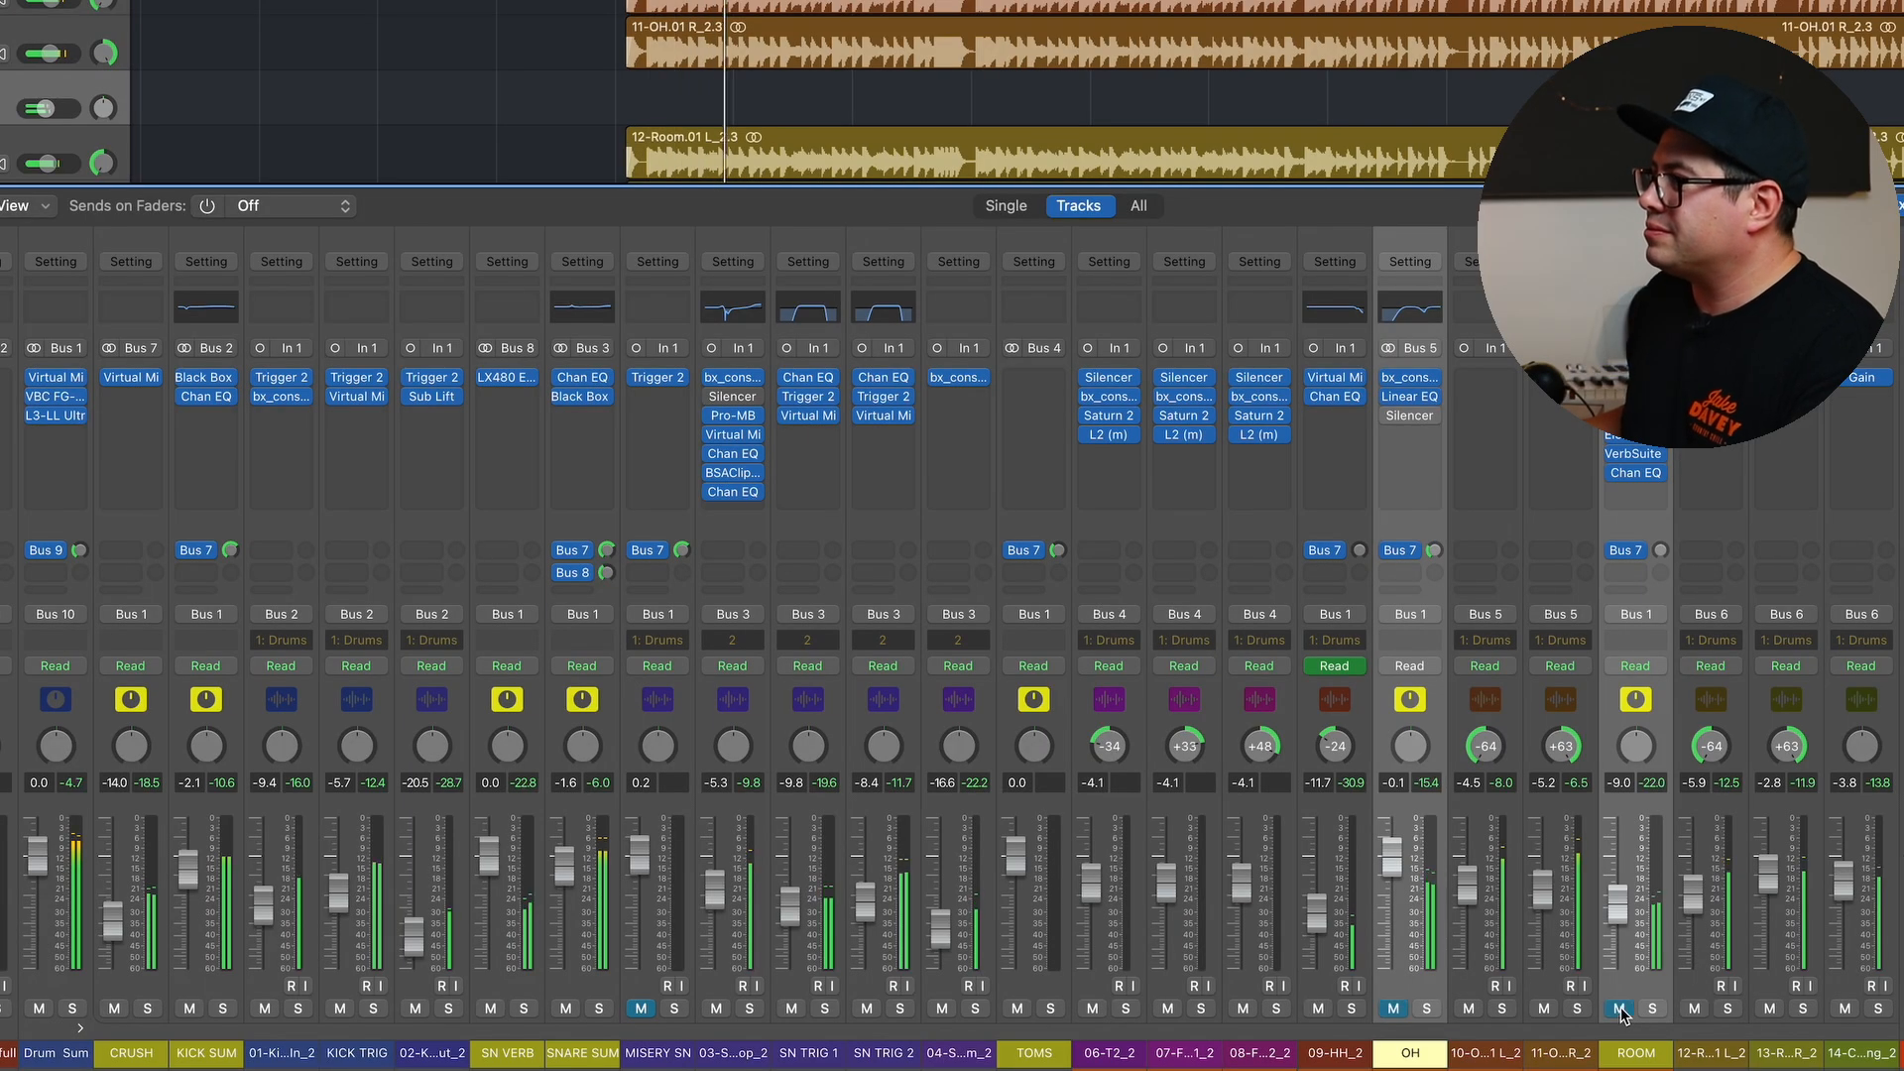
Compare the full drum mix with the OH and ROOM buses muted and unmuted.
{"action": "left_click", "coordinate": [1621, 1010]}
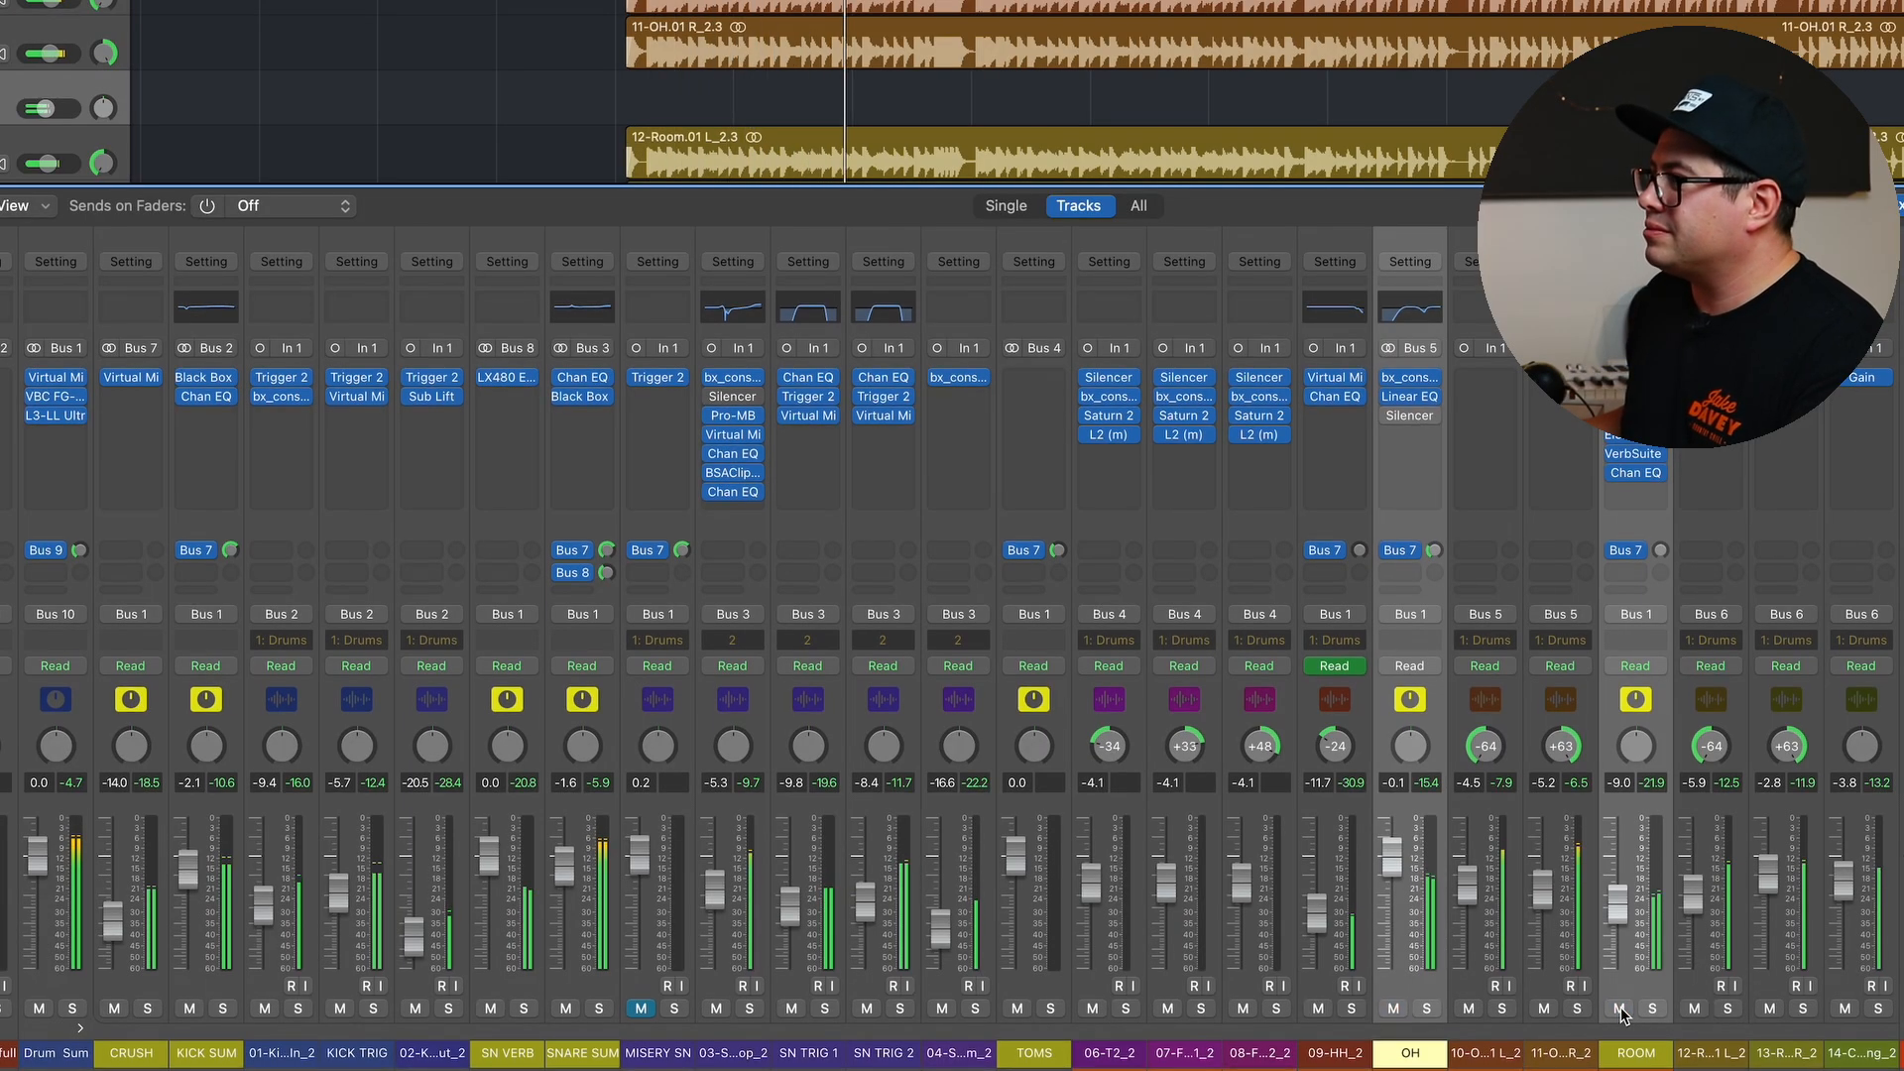
{"action": "left_click", "coordinate": [1620, 1010]}
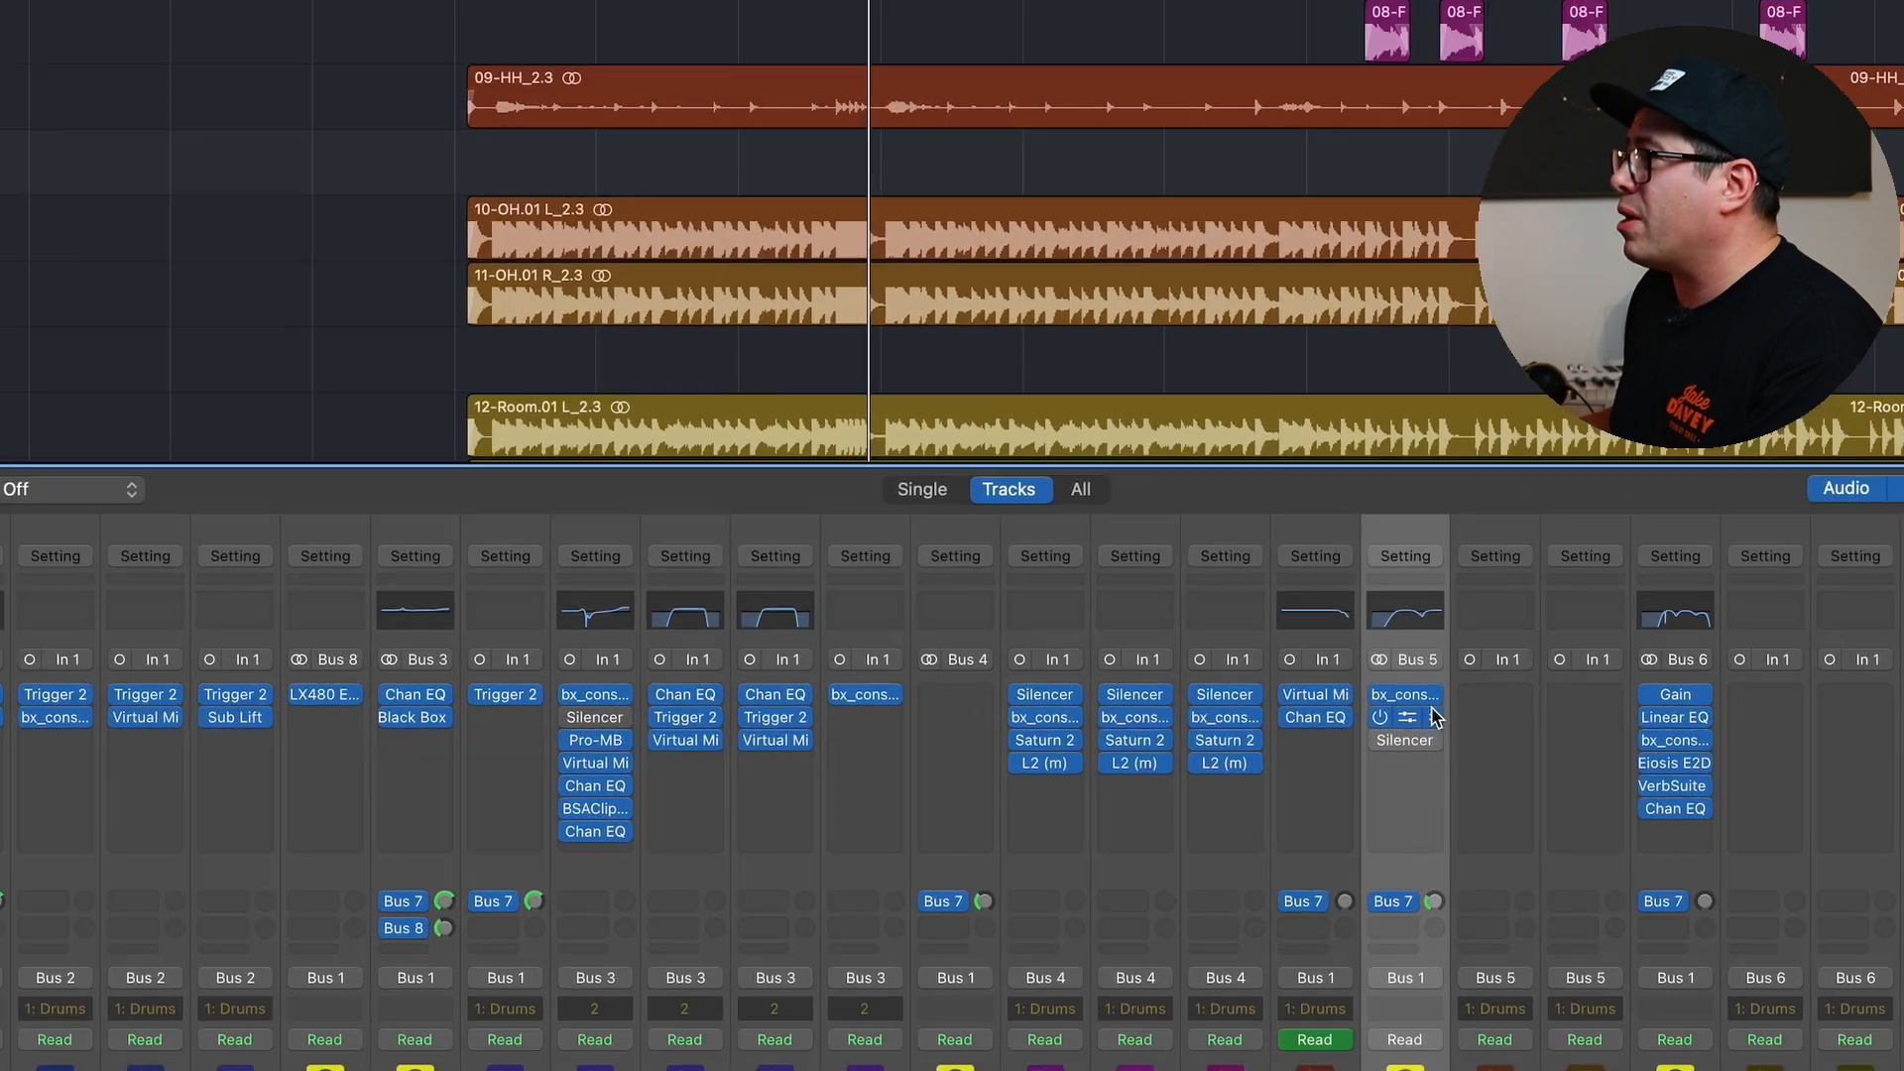
Open the OH bus's Linear Phase EQ and compare playback with its 204 Hz low-cut band on and off.
{"action": "left_click", "coordinate": [1410, 396]}
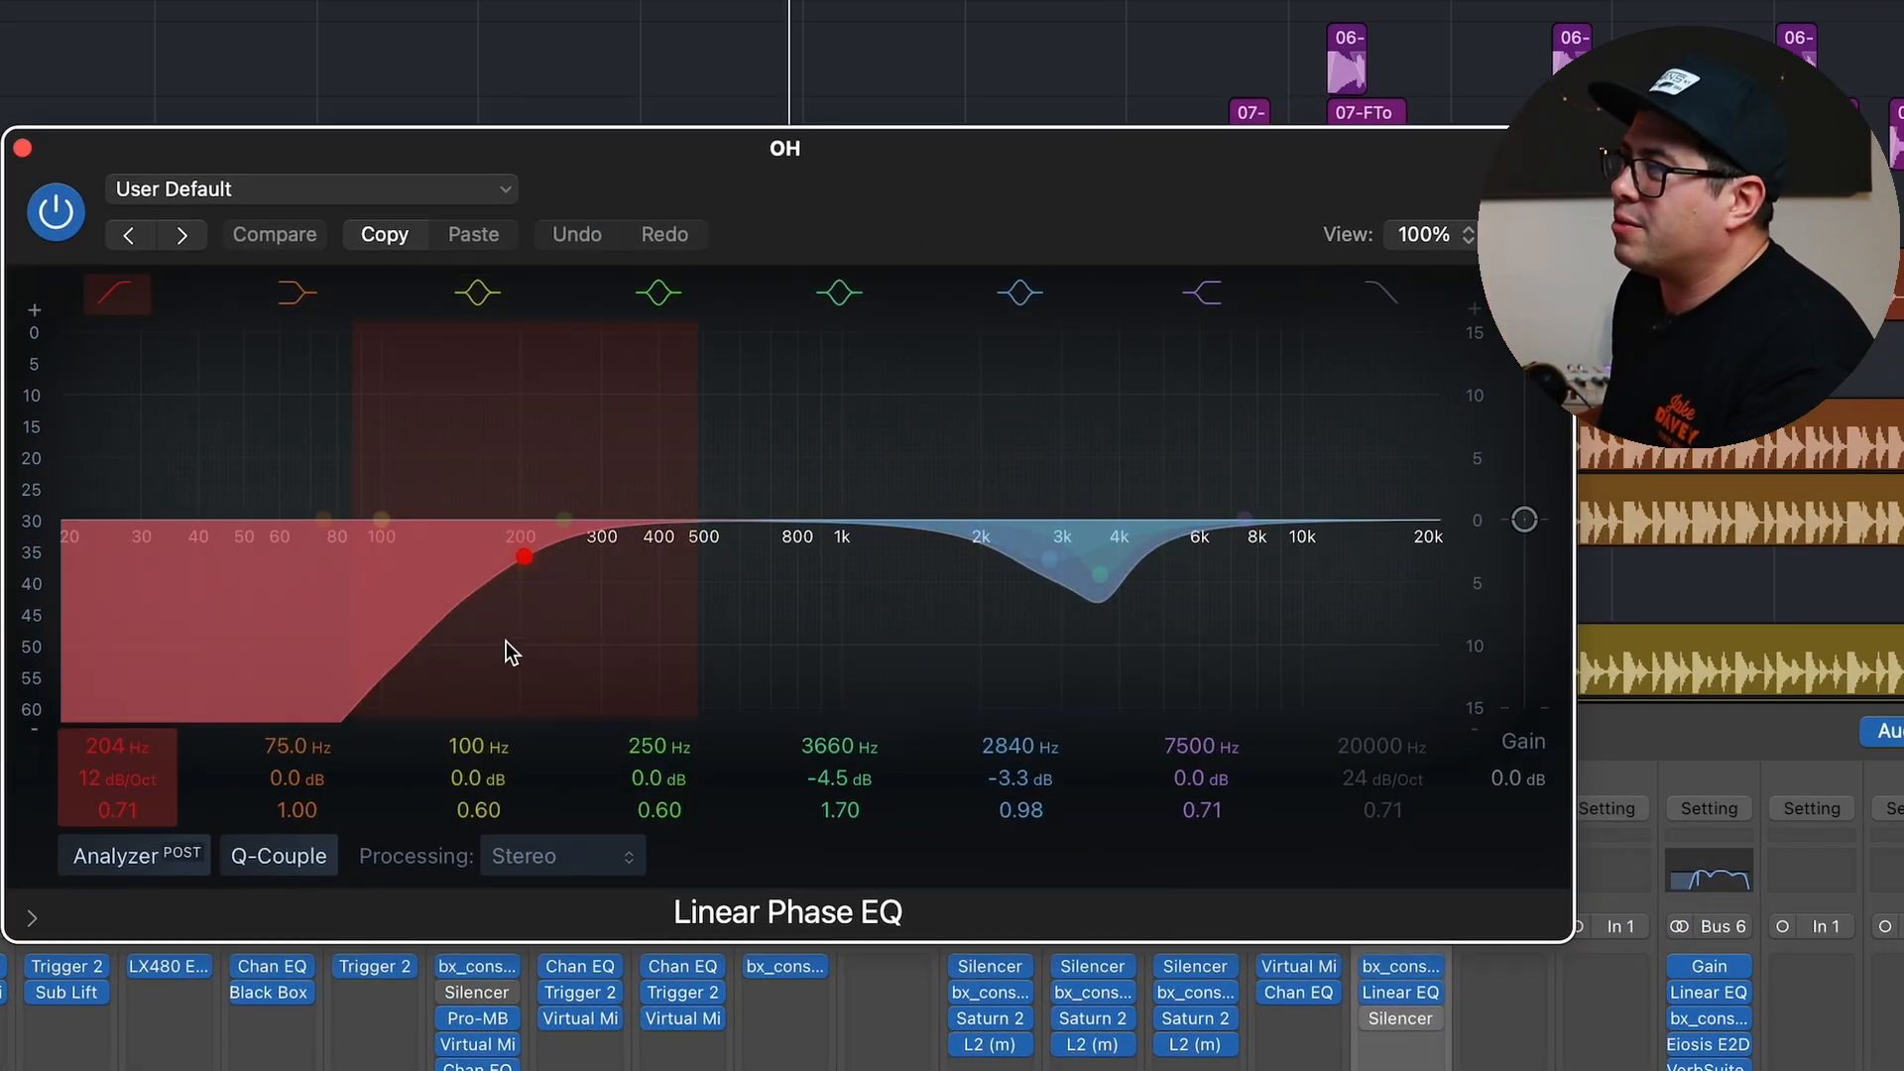
{"action": "key", "text": "space"}
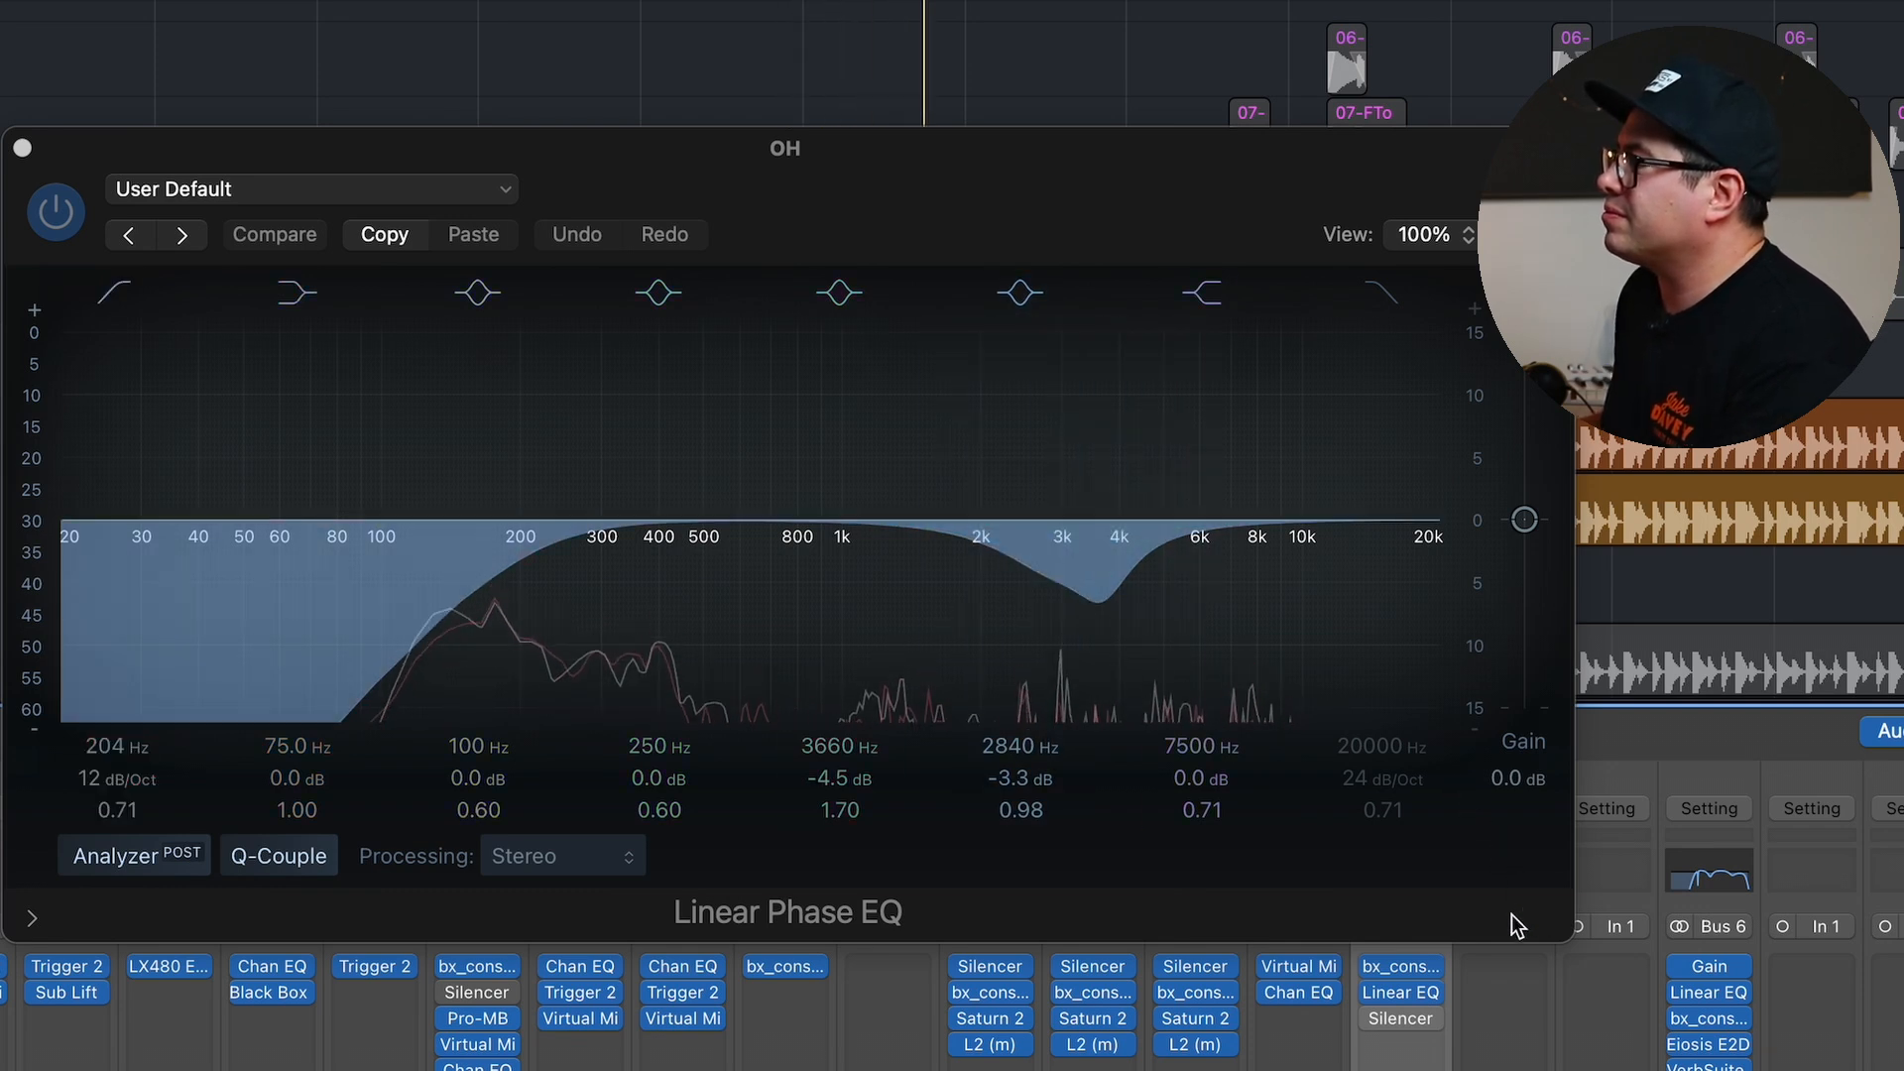
{"action": "left_click", "coordinate": [111, 298]}
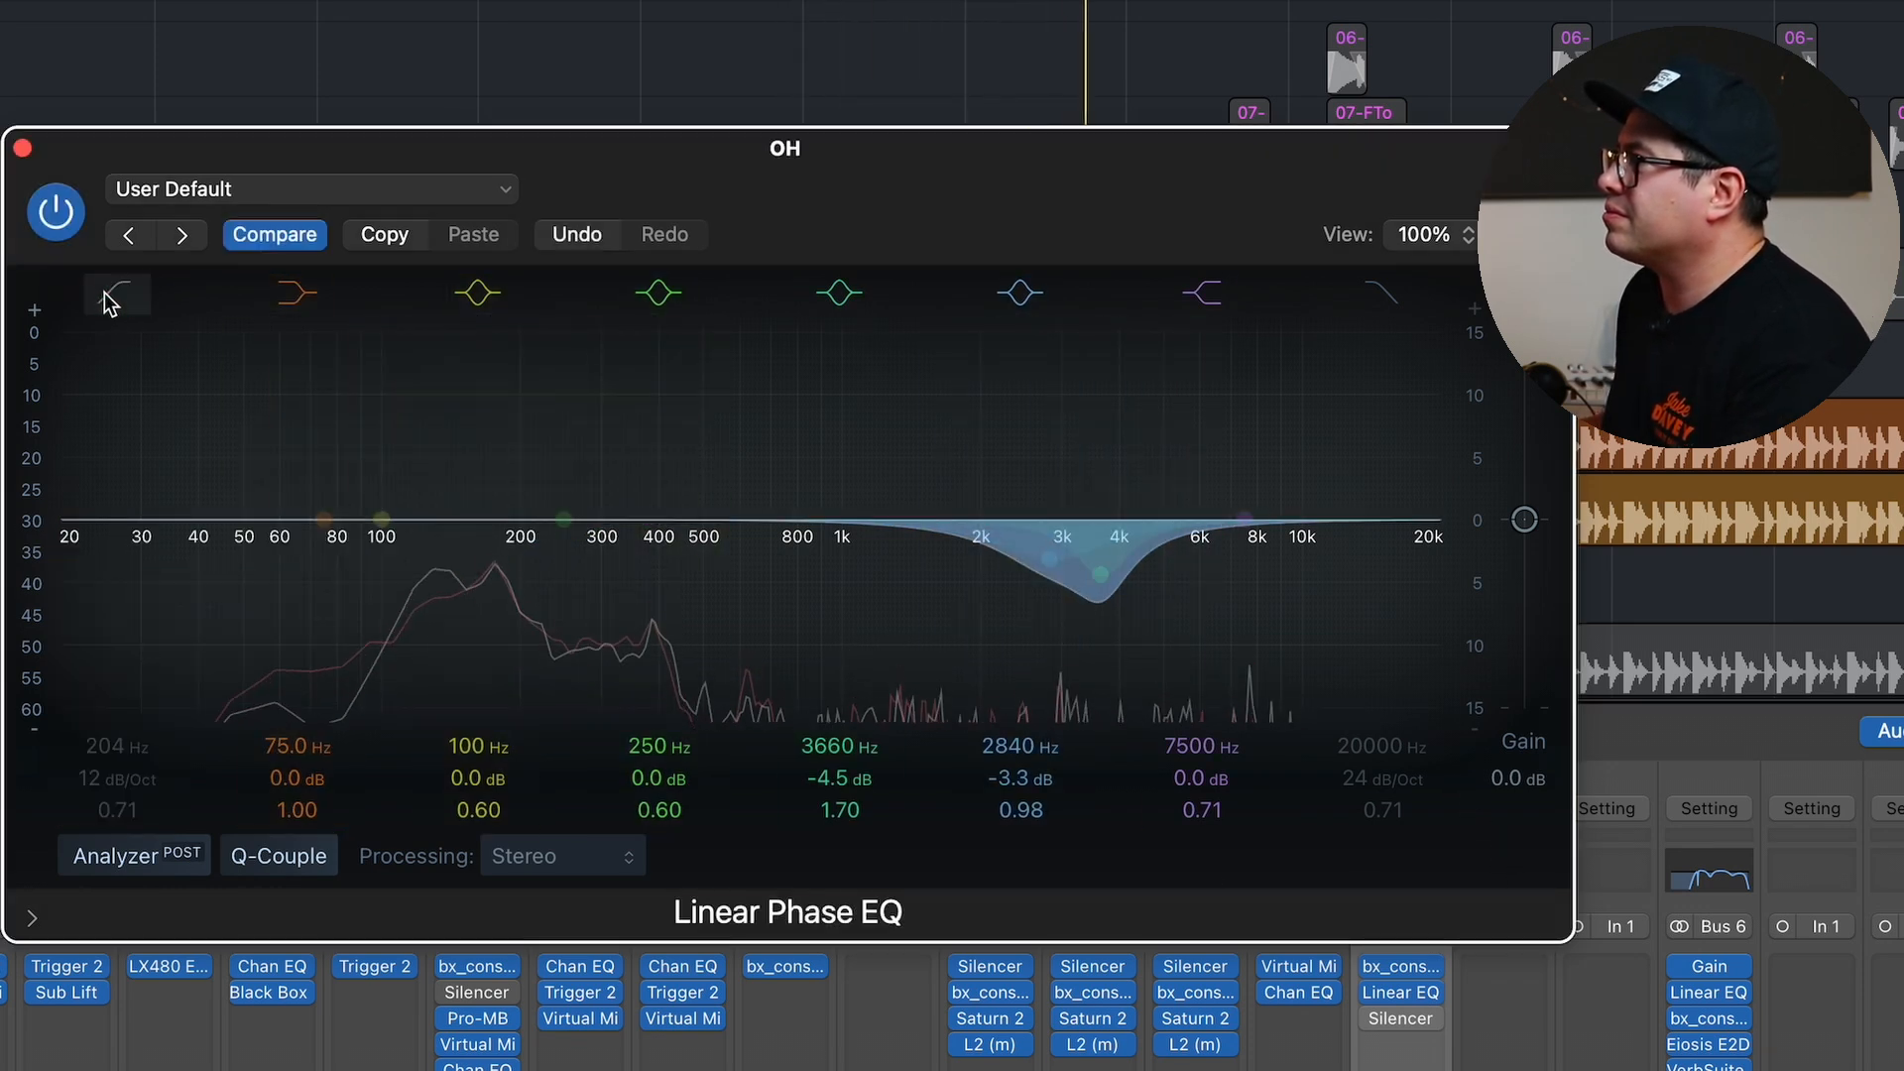
{"action": "left_click", "coordinate": [111, 297]}
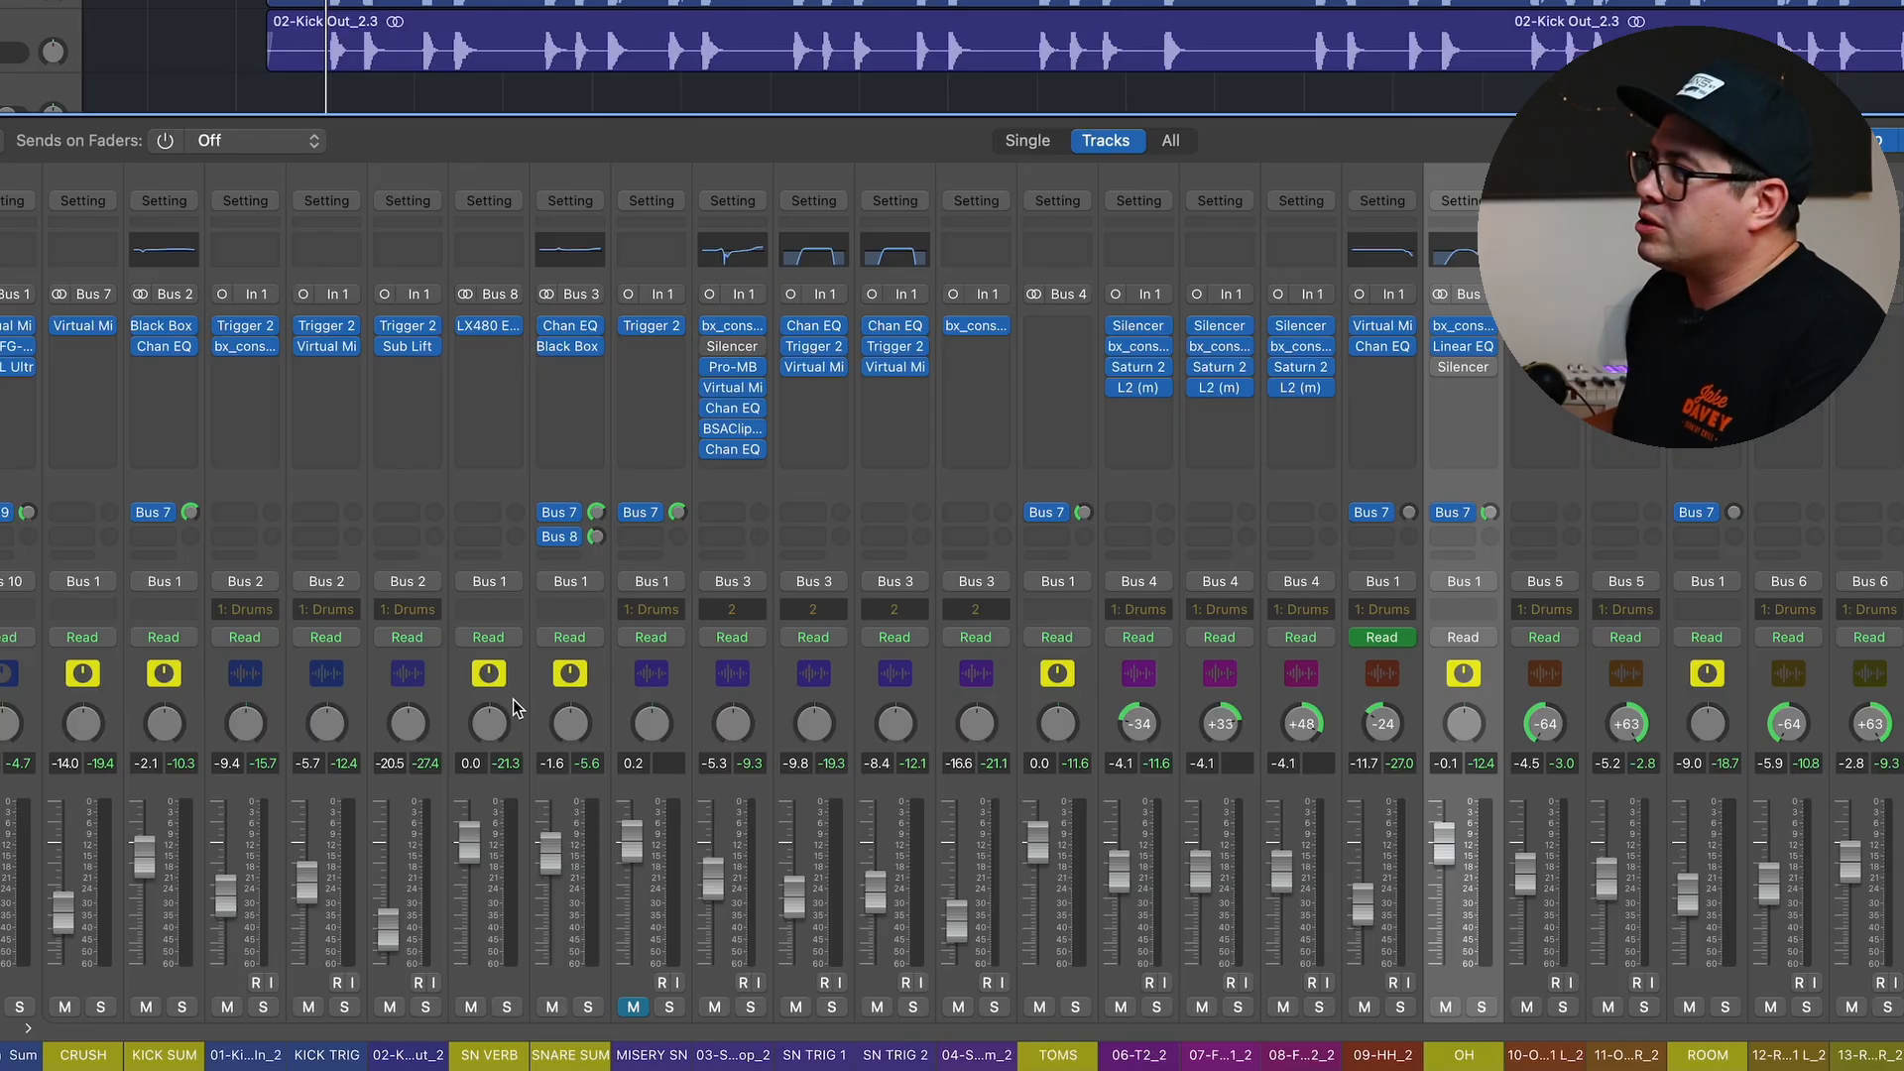
Examine how the SNARE SUM bus feeds the SN VERB channel through its Bus 8 send.
{"action": "left_click", "coordinate": [514, 707]}
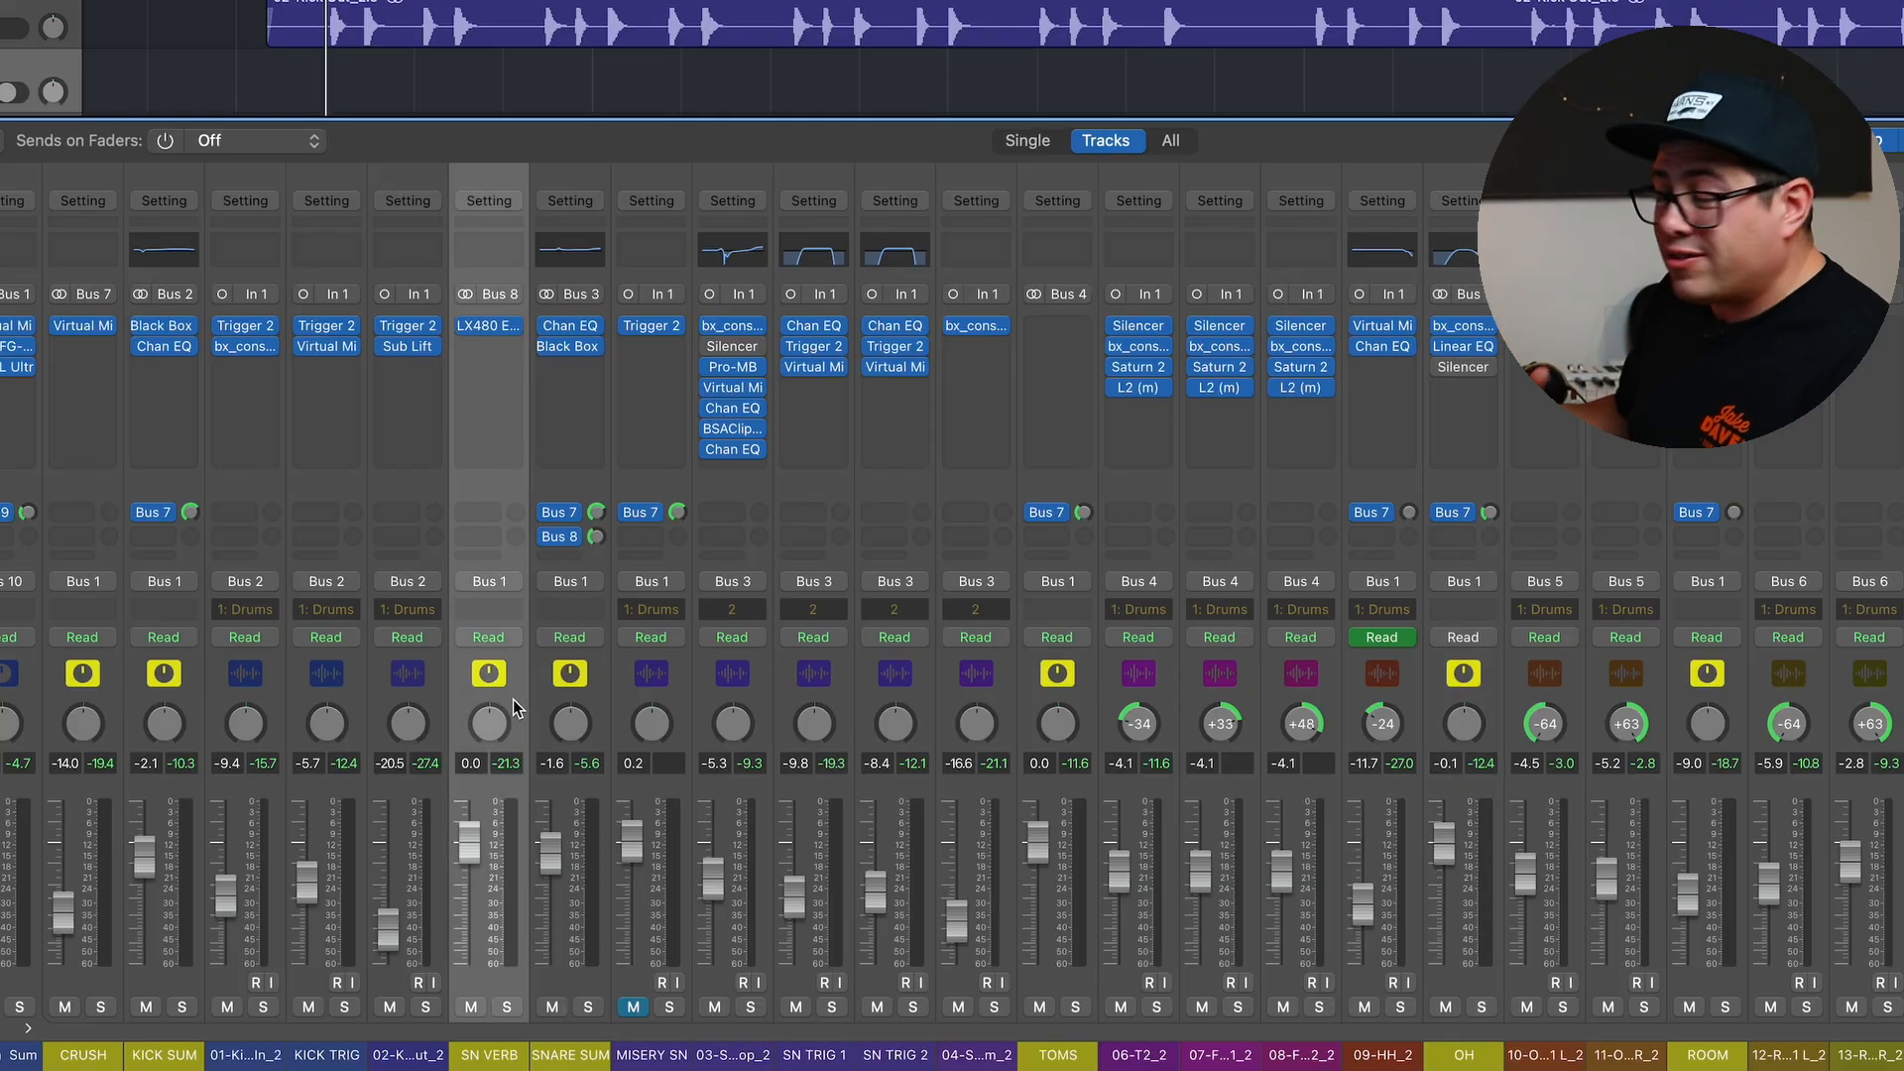
{"action": "left_click", "coordinate": [569, 607]}
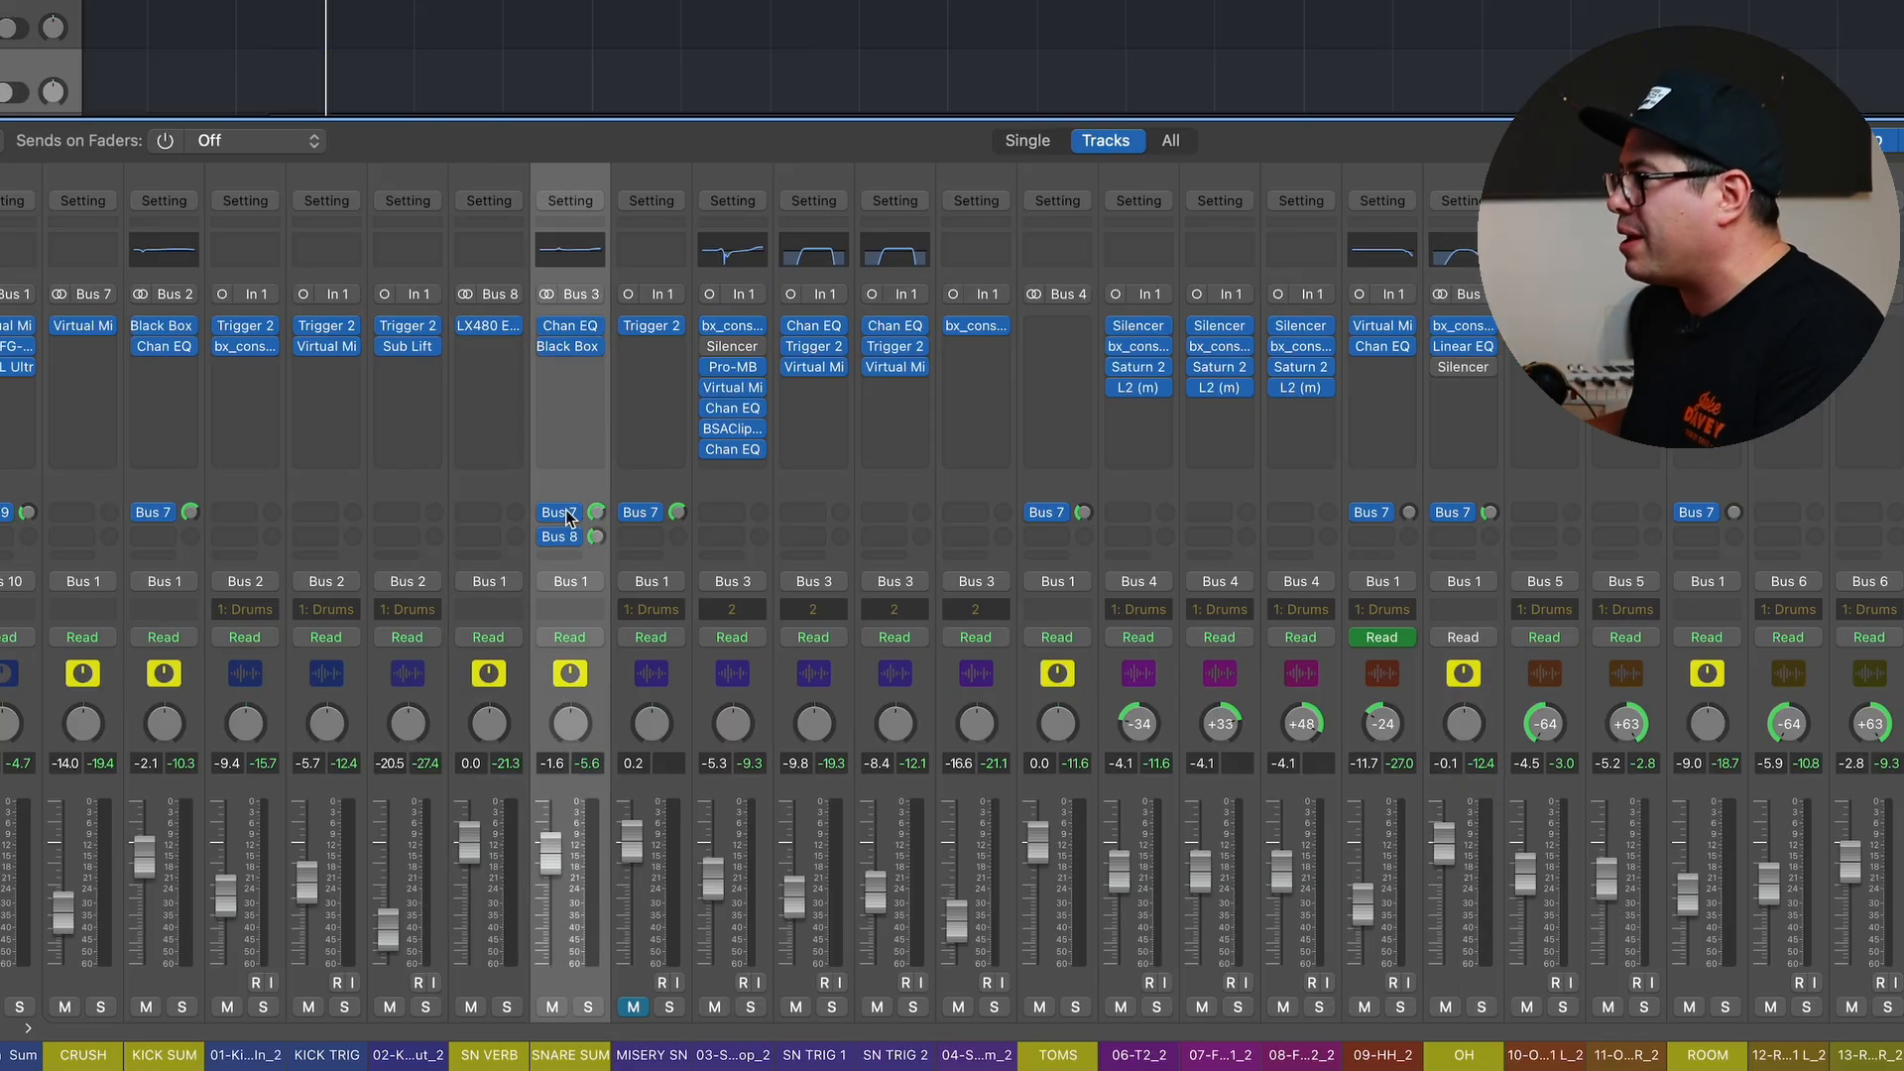
{"action": "left_click", "coordinate": [498, 671]}
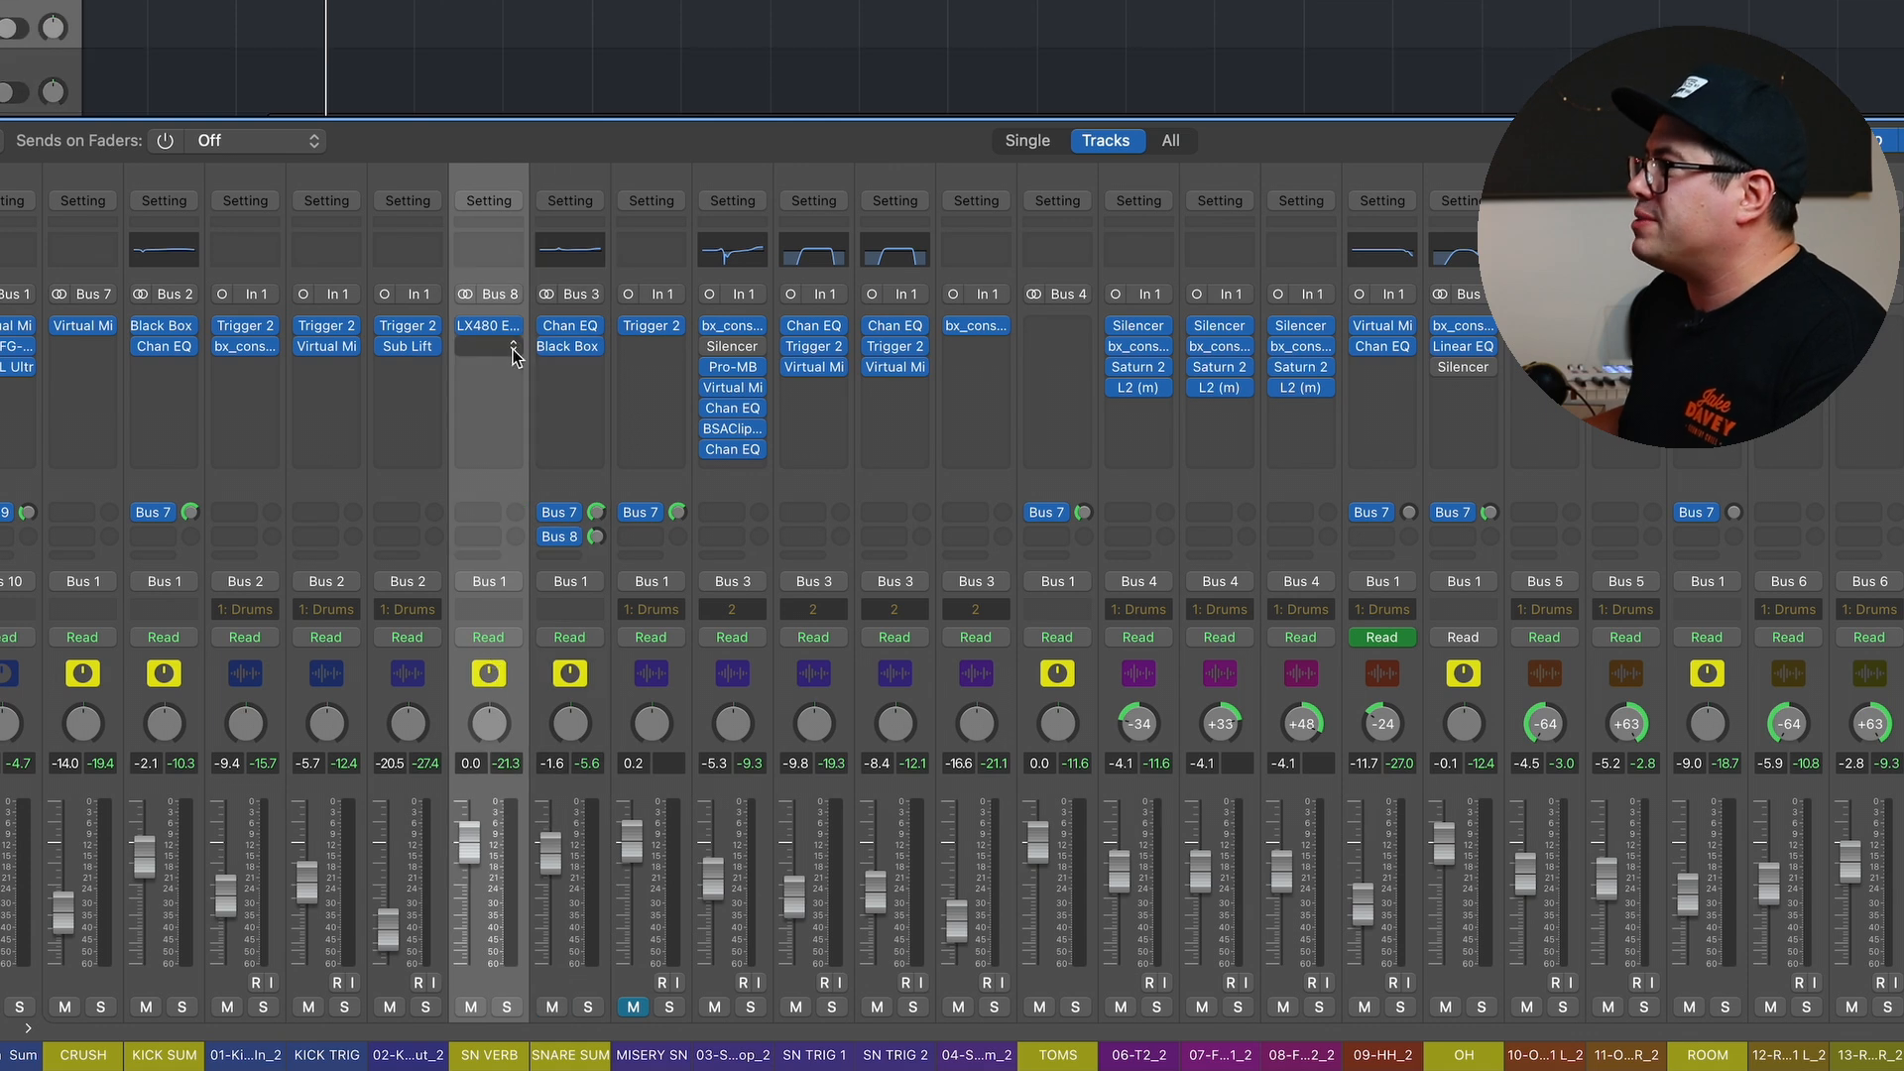
Open LX480 Essentials on SN VERB and browse its Ambiences presets.
{"action": "left_click", "coordinate": [491, 332]}
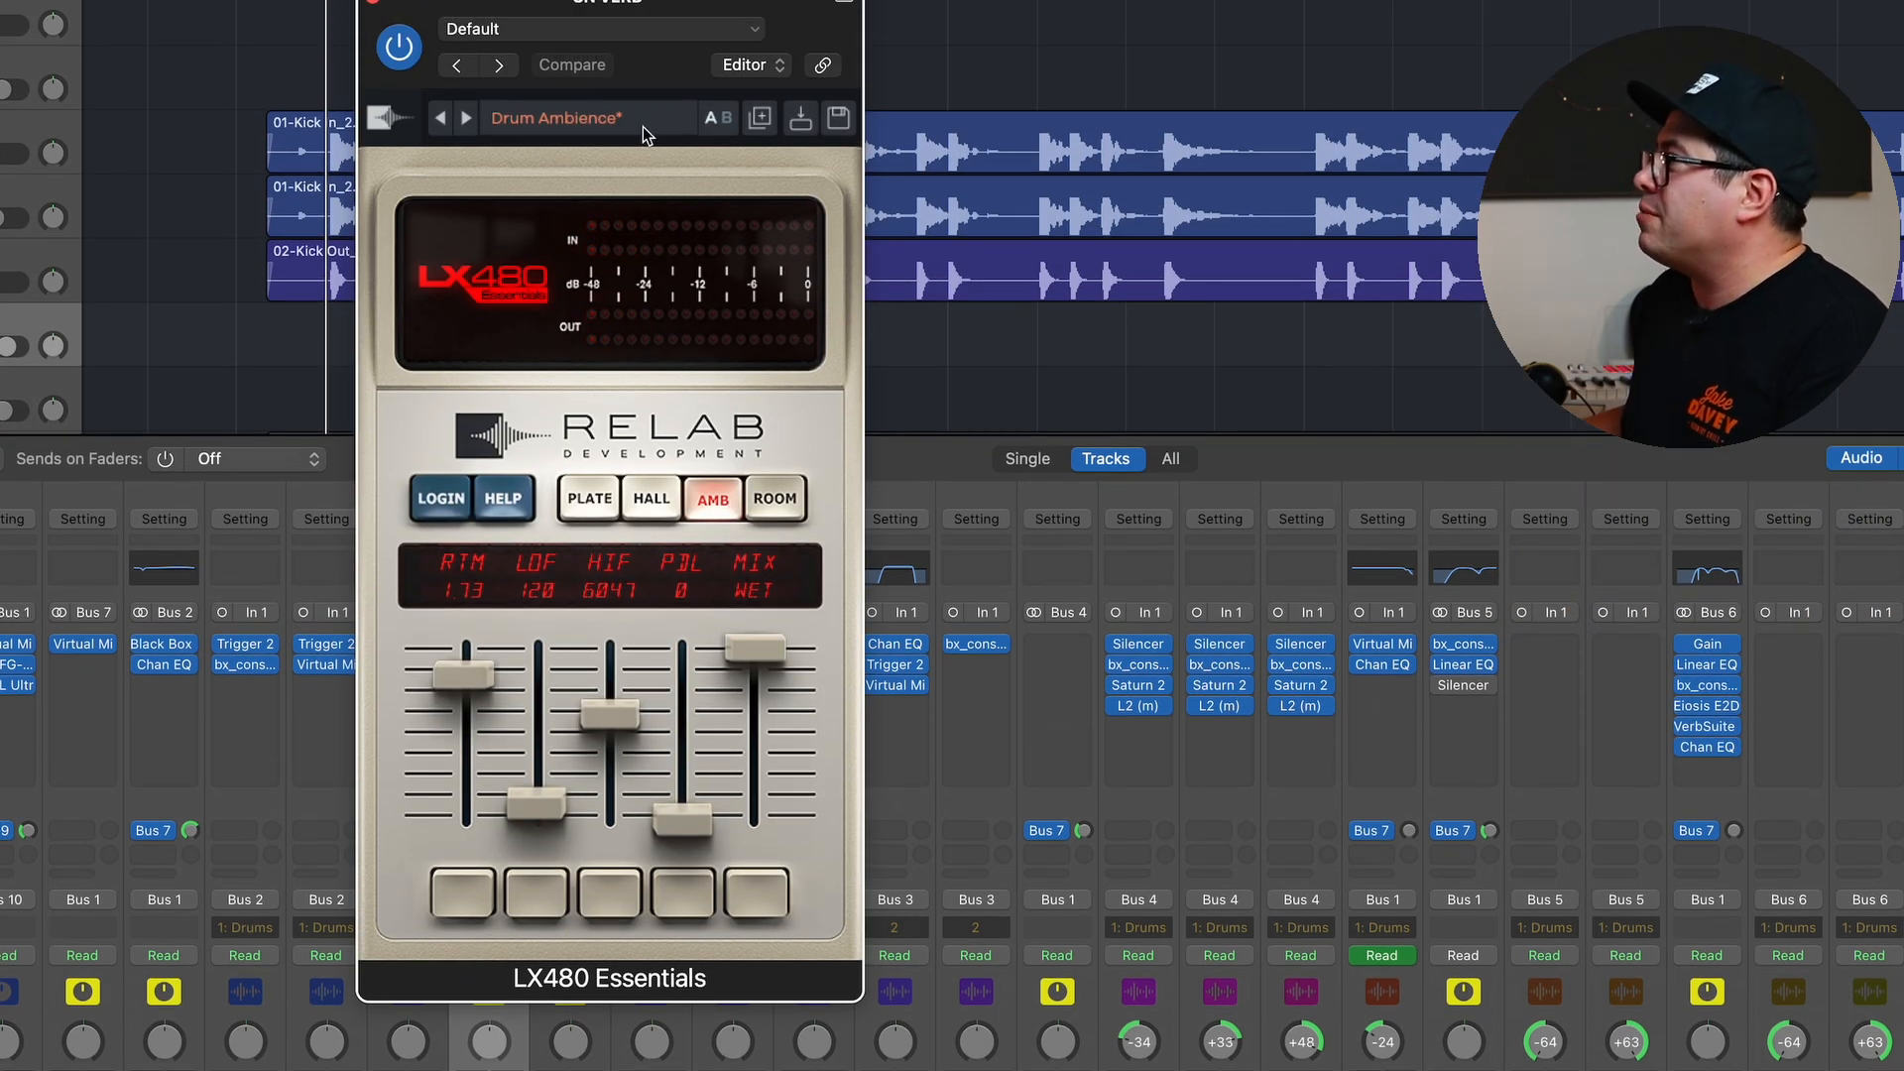
{"action": "left_click", "coordinate": [568, 121]}
{"action": "mouse_move", "coordinate": [841, 152]}
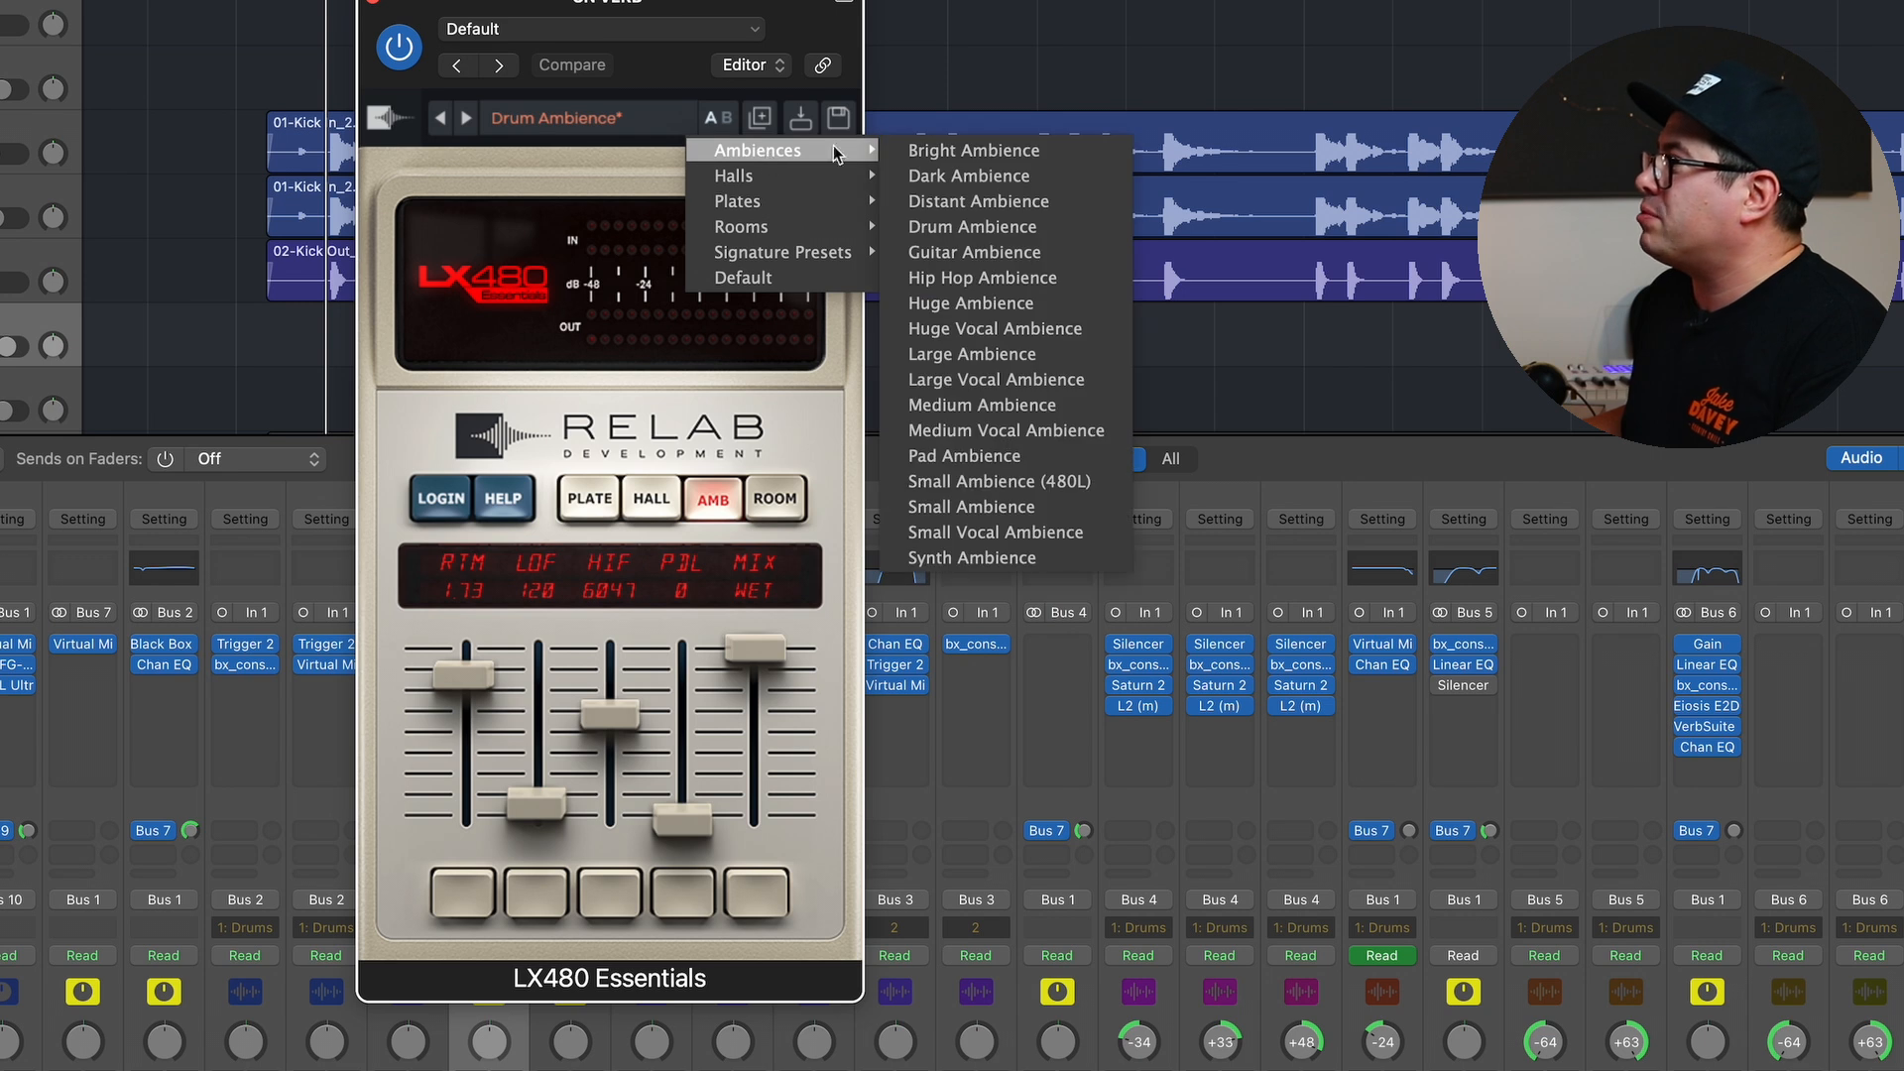
{"action": "left_click", "coordinate": [1045, 184]}
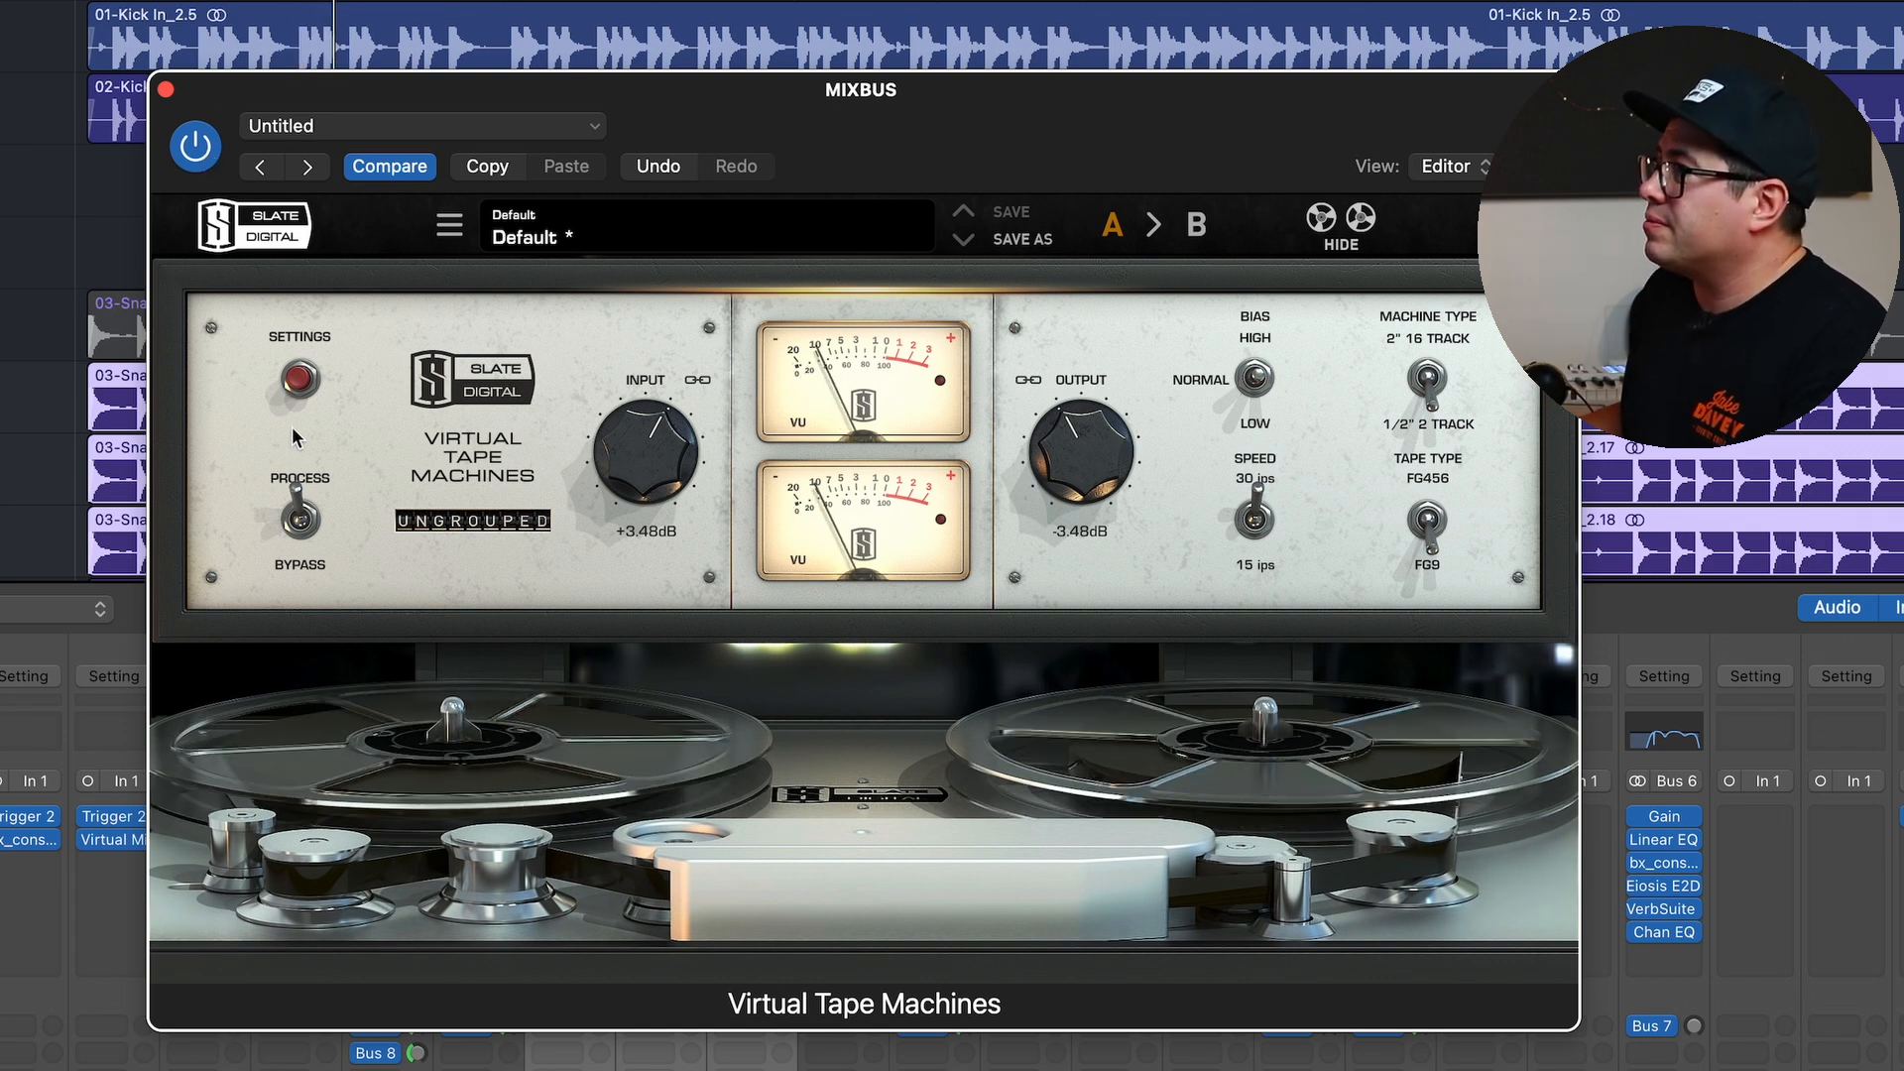
Compare the MIXBUS with Virtual Tape Machines bypassed and processing, and check the plug-in's settings.
{"action": "left_click", "coordinate": [301, 515]}
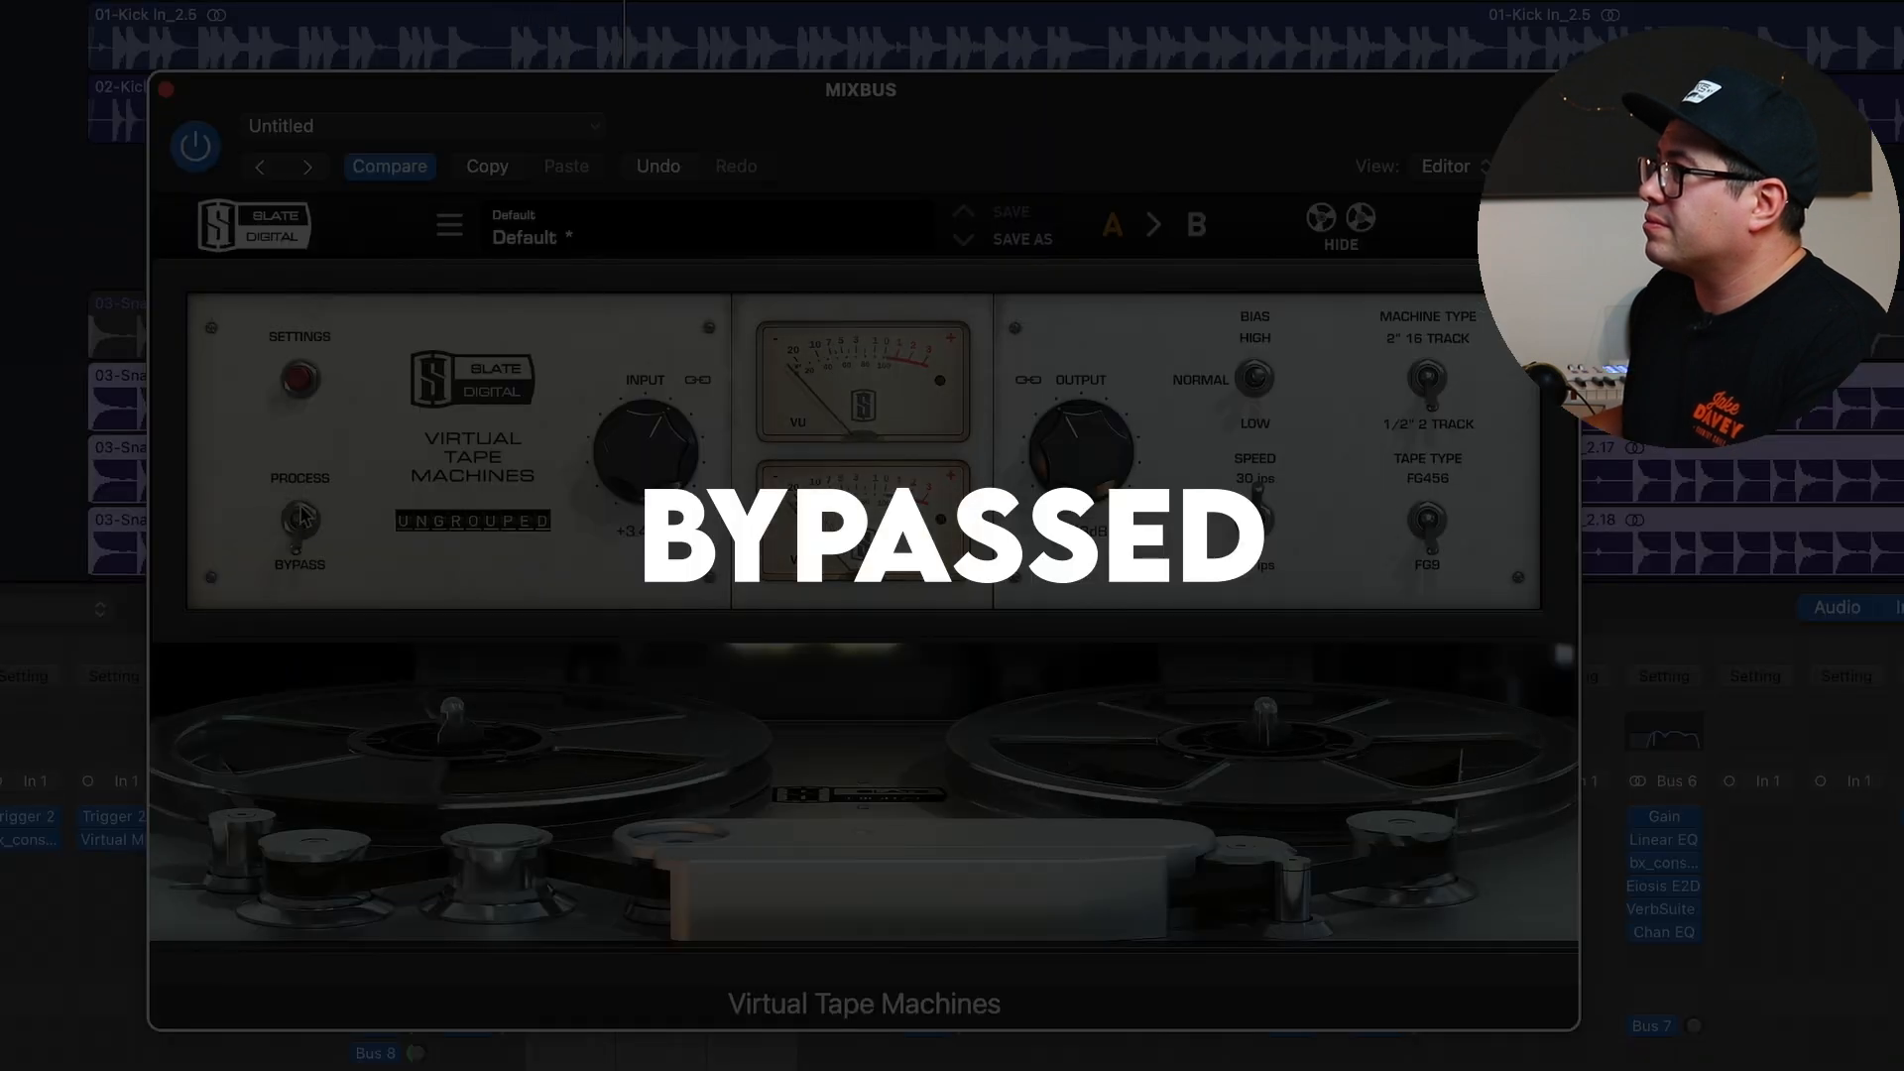
{"action": "left_click", "coordinate": [300, 514]}
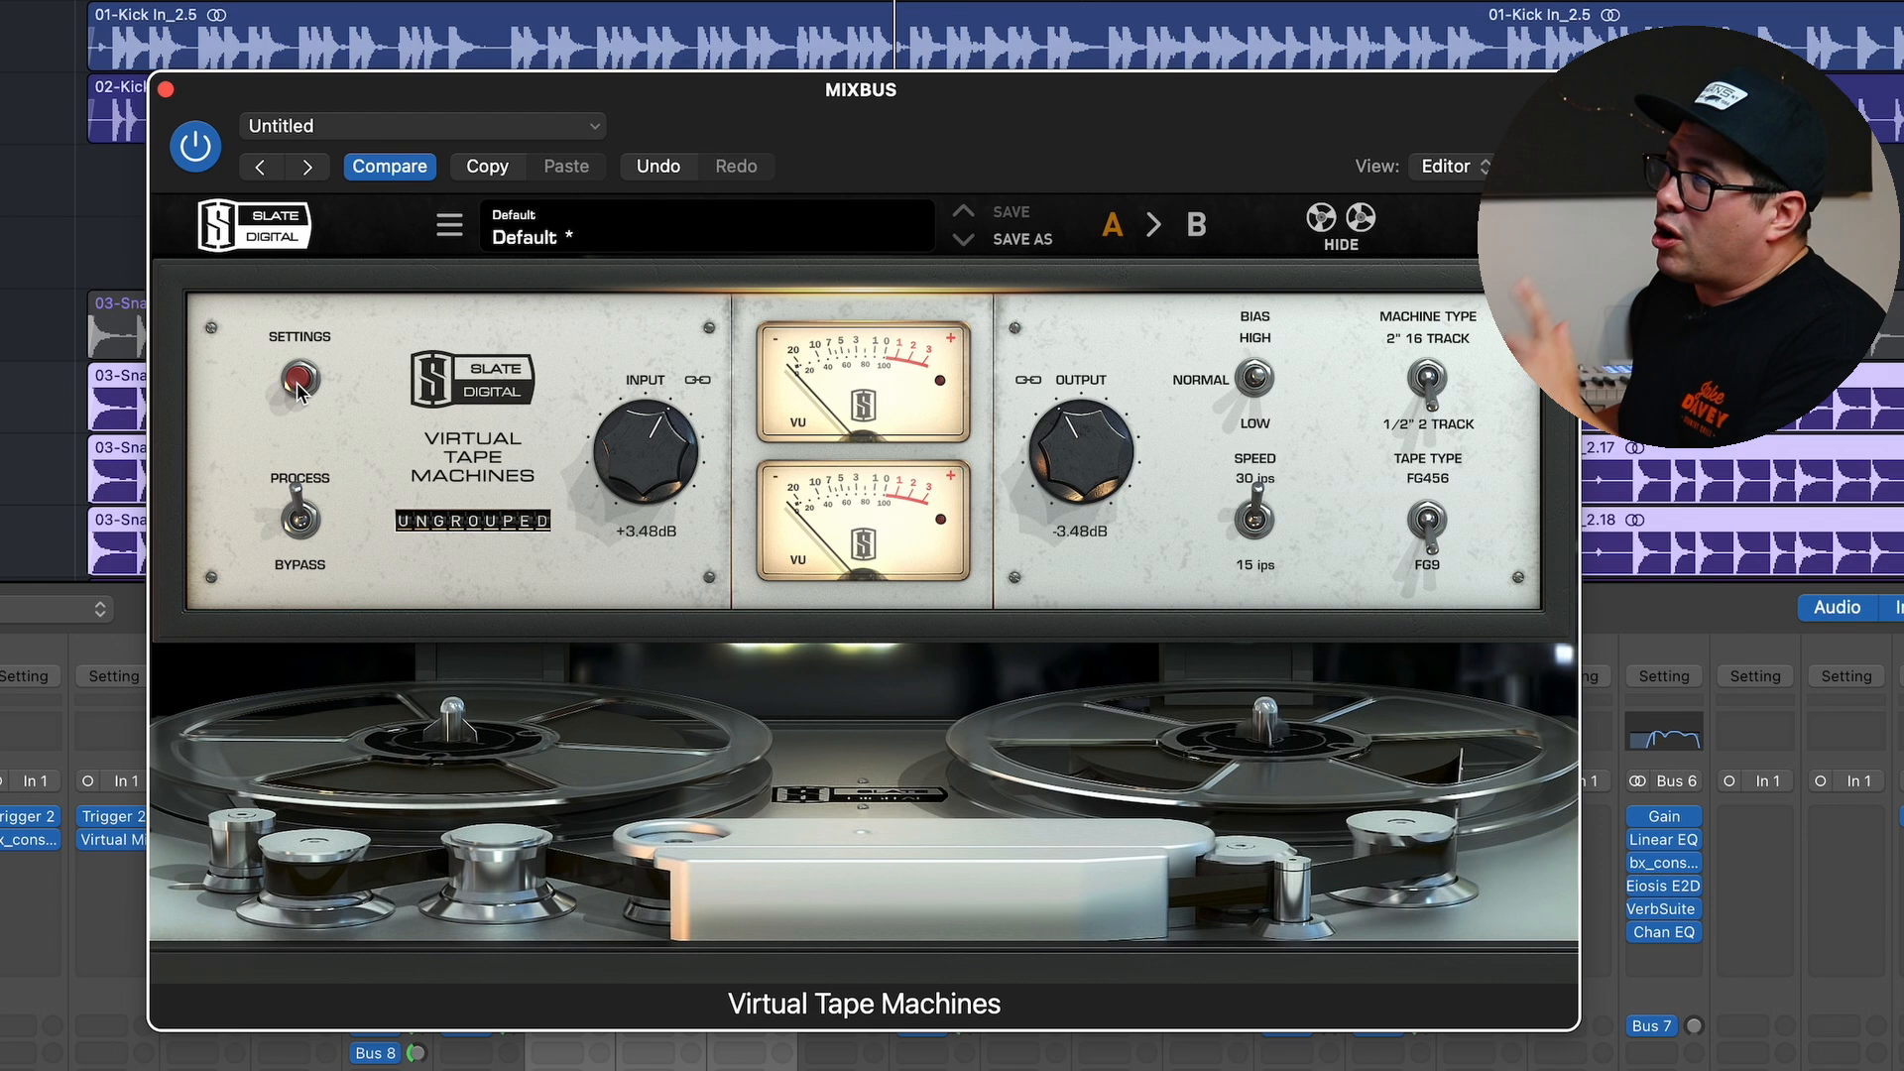
{"action": "left_click", "coordinate": [300, 379]}
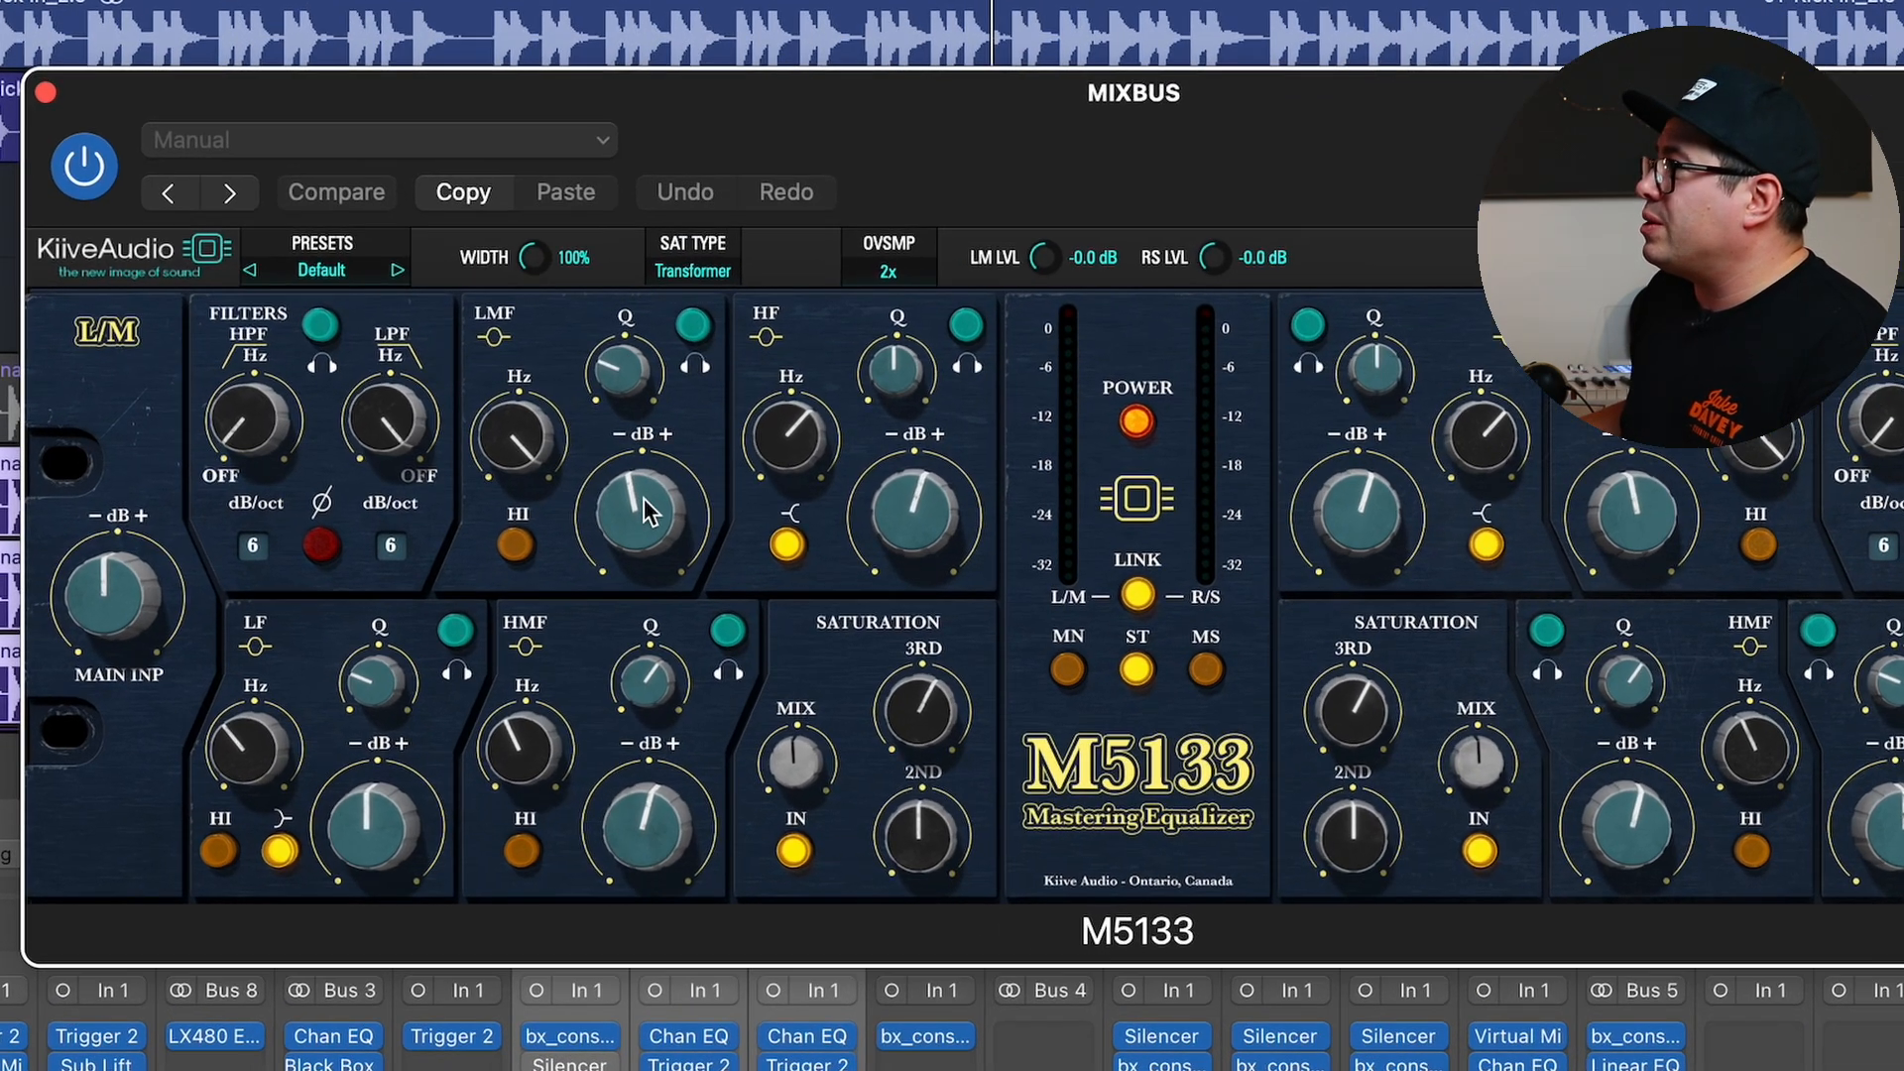
Examine the LMF and HMF gain and frequency settings in the MIXBUS's M5133 Mastering Equalizer.
{"action": "mouse_move", "coordinate": [501, 583]}
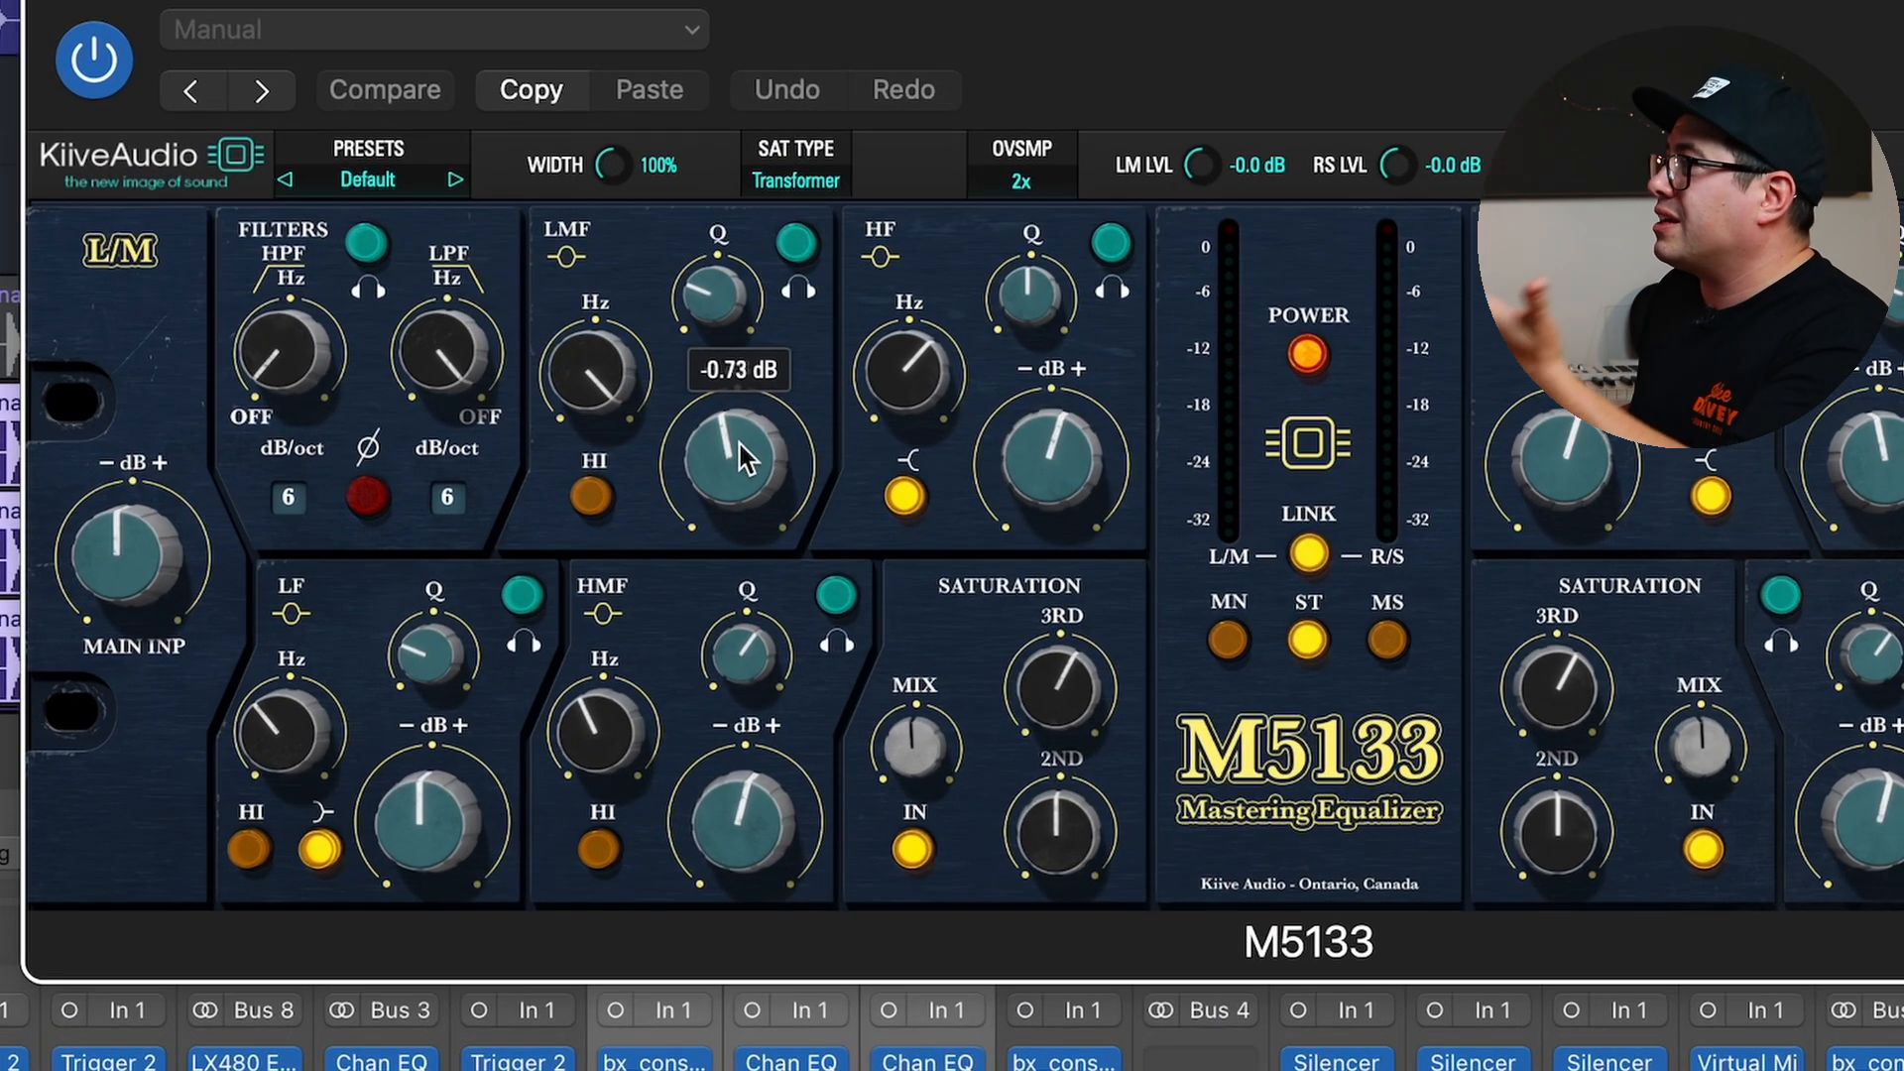
{"action": "mouse_move", "coordinate": [585, 352]}
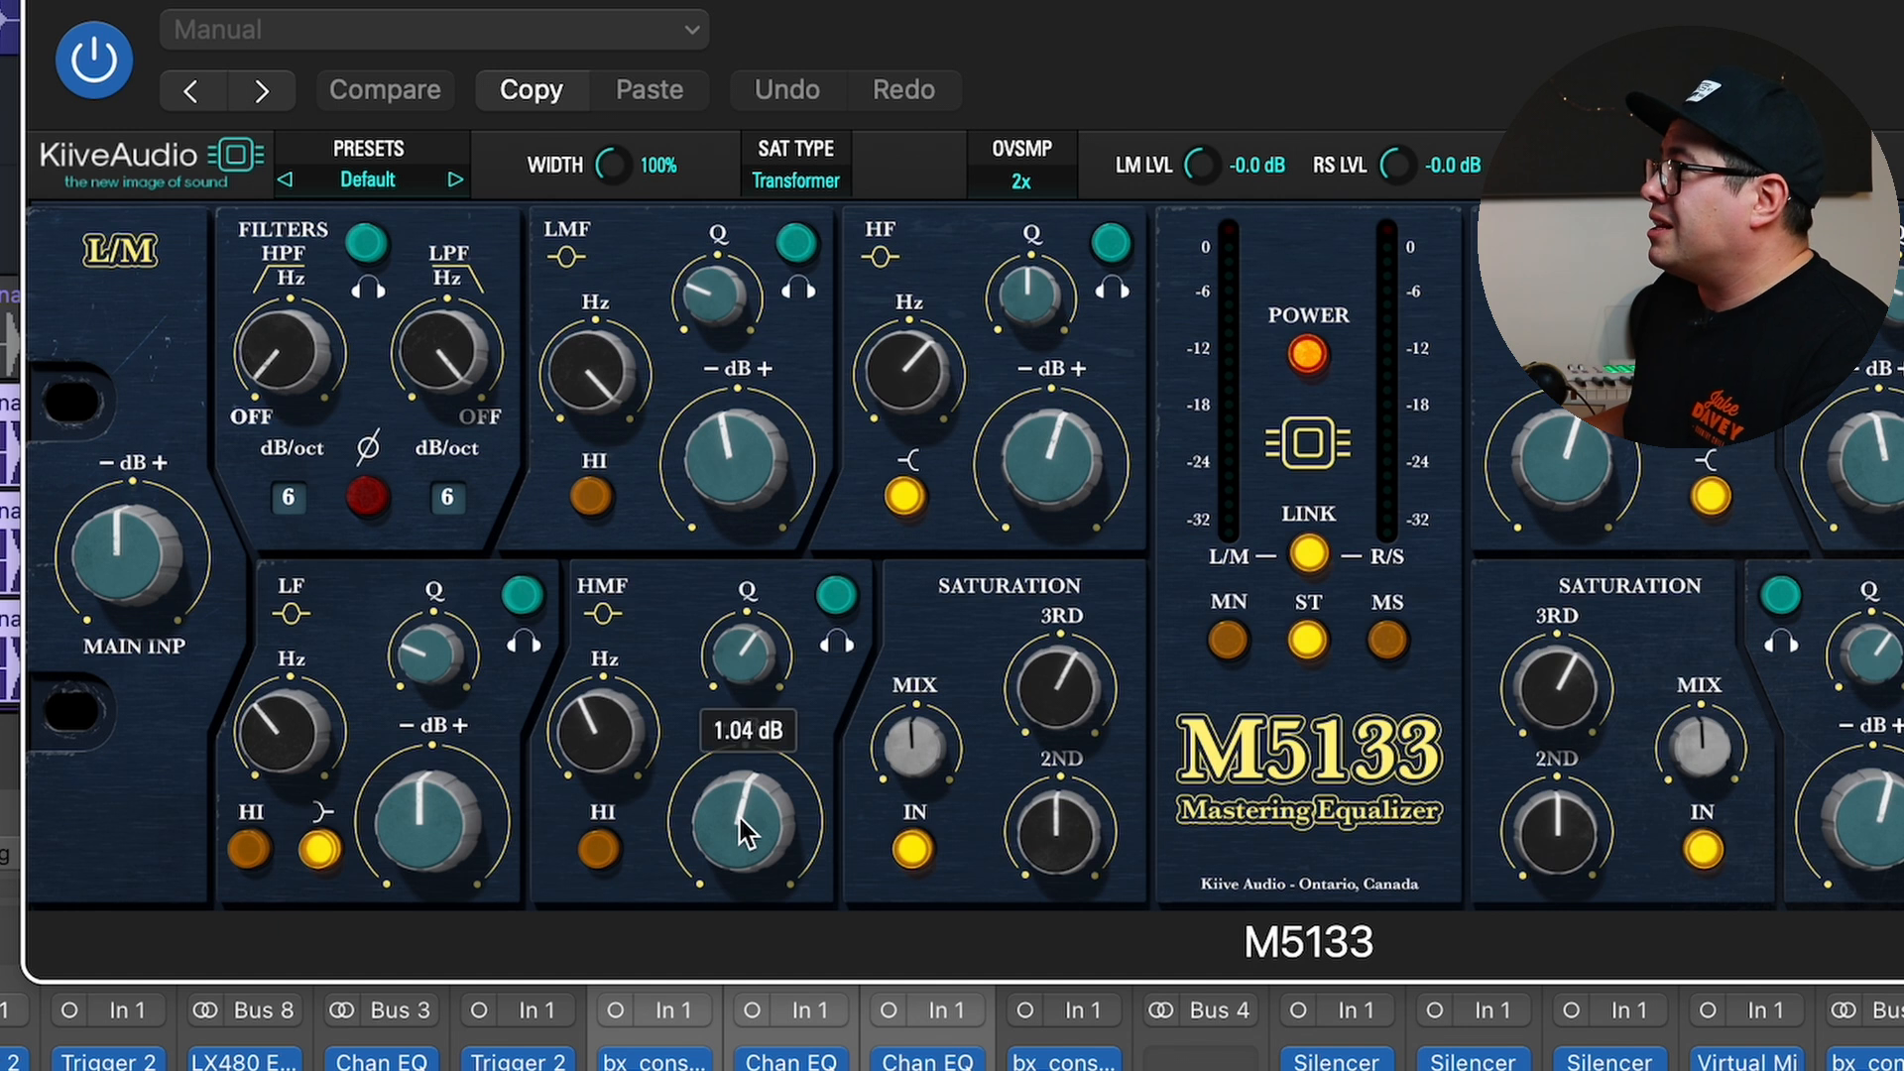
{"action": "left_click", "coordinate": [599, 741]}
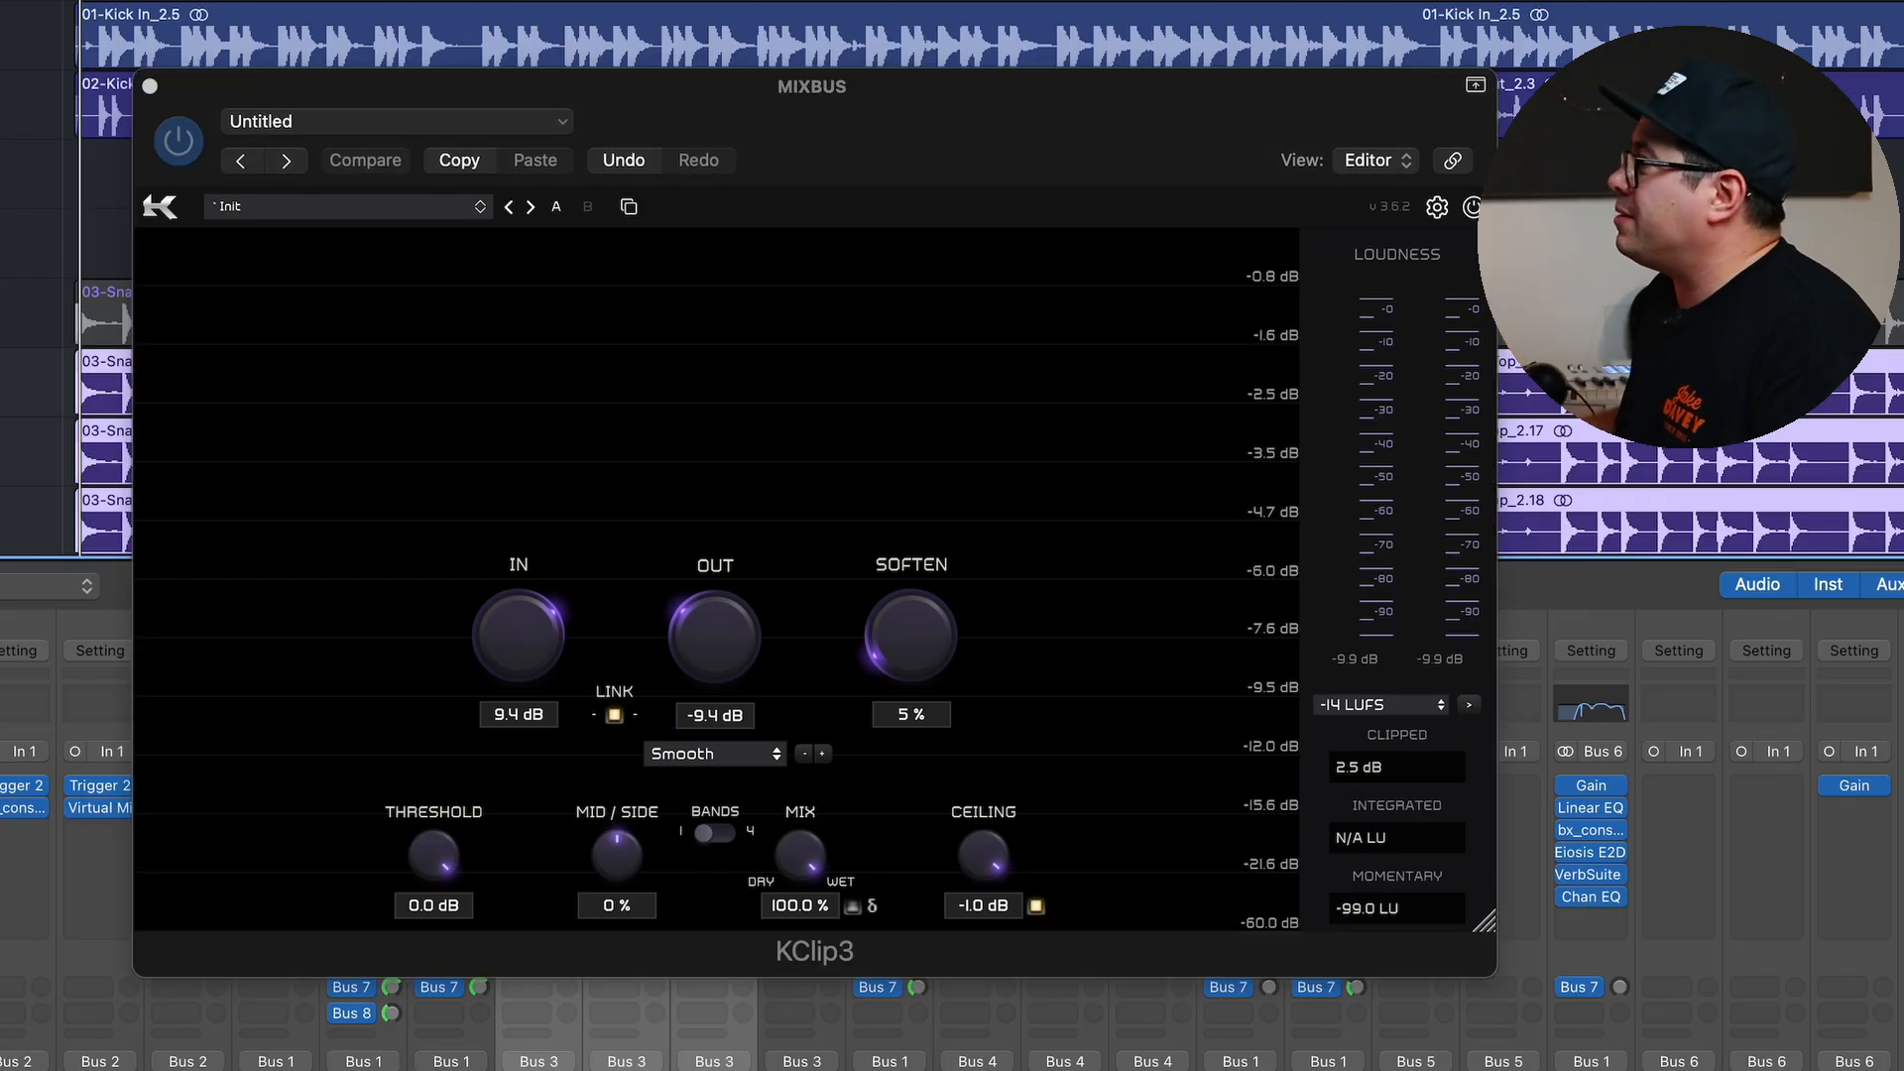
Play the mix through the MIXBUS's KClip3, reset its Clipped meter to check the clipping, and stop playback.
{"action": "key", "text": "space"}
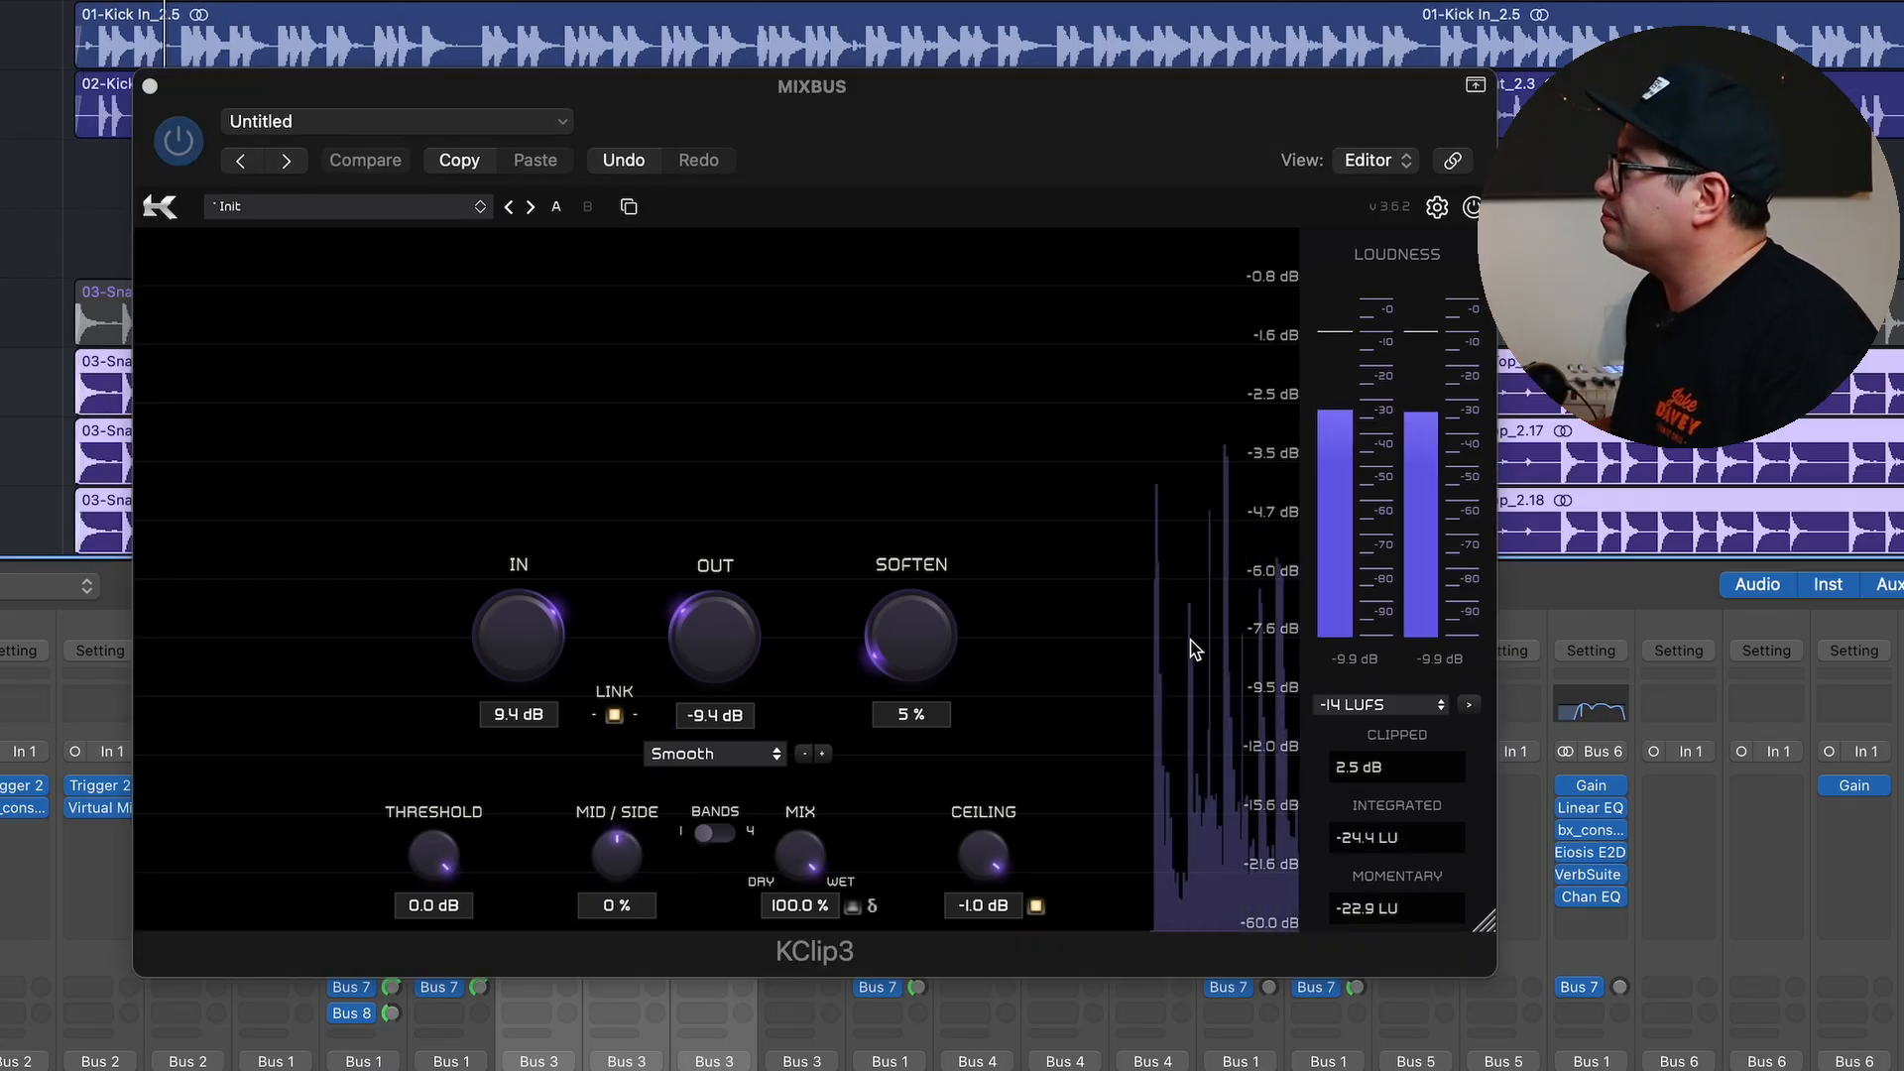
{"action": "left_click", "coordinate": [1399, 764]}
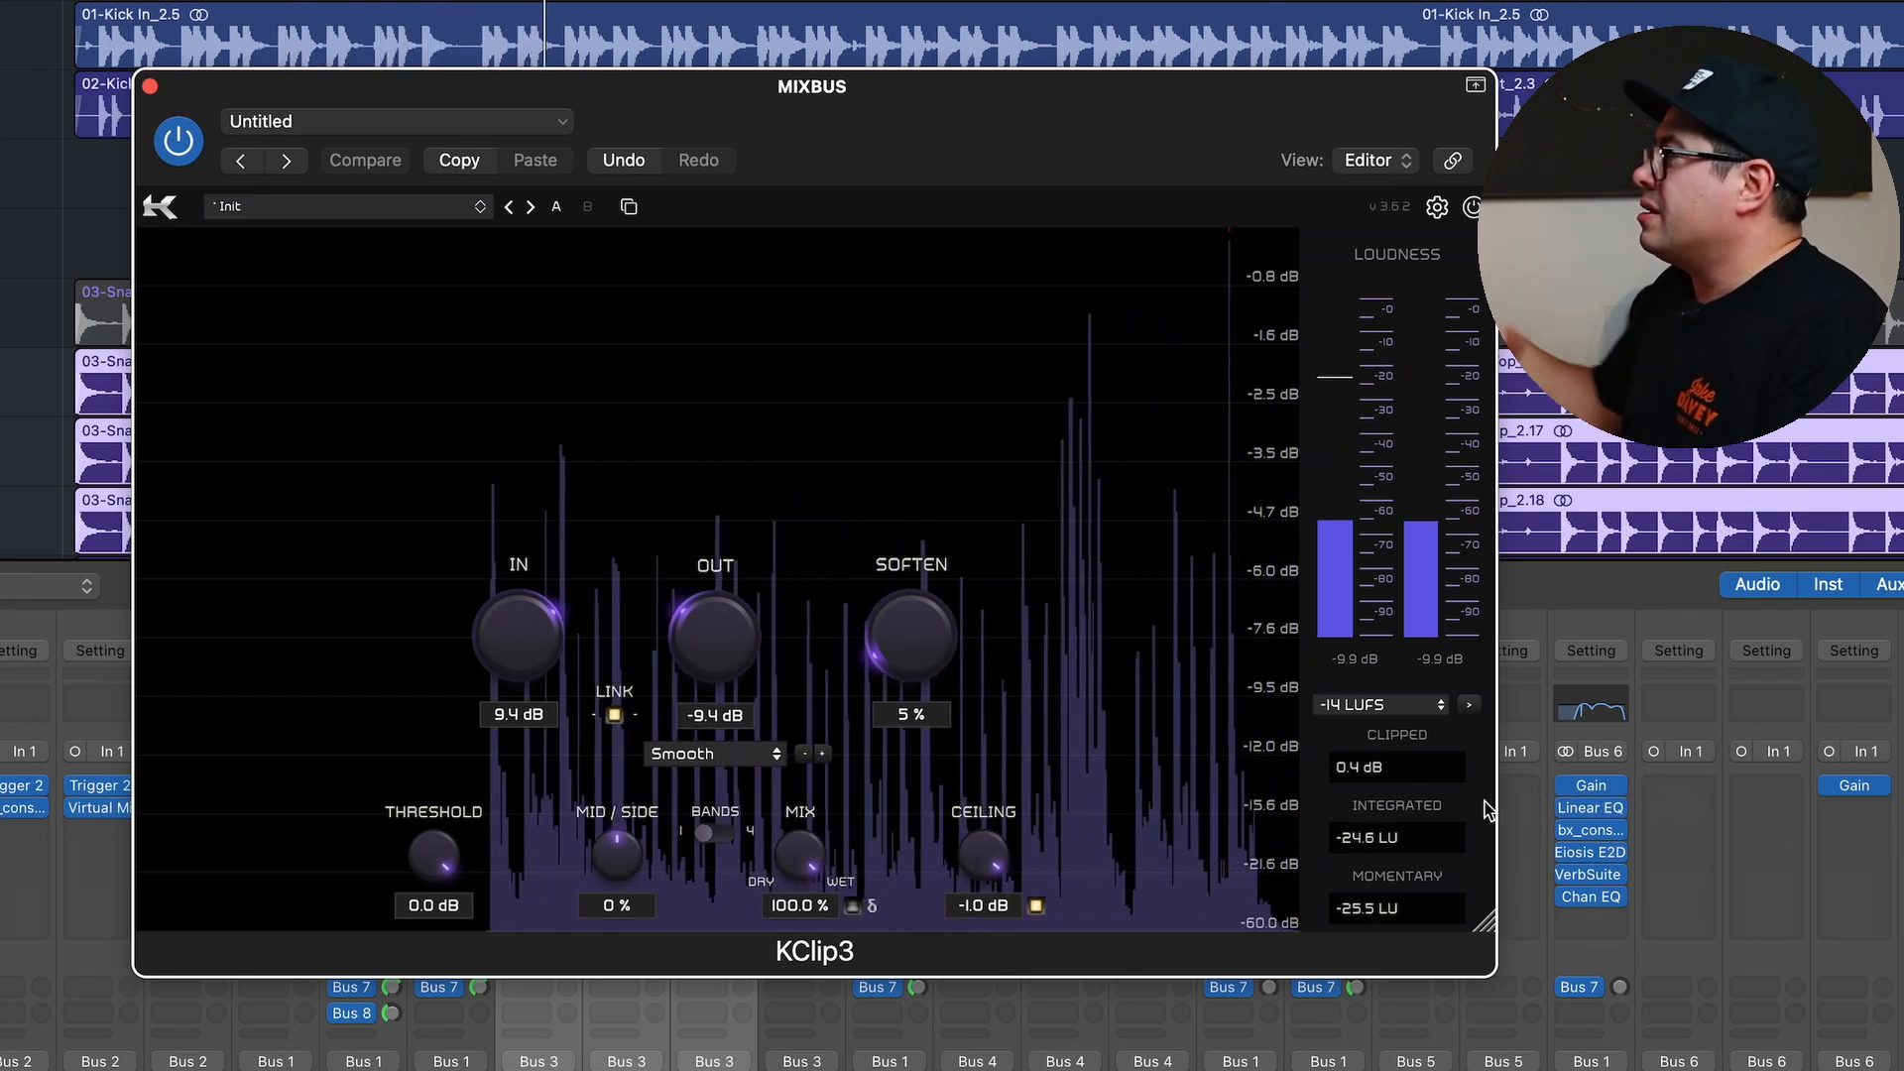
{"action": "key", "text": "space"}
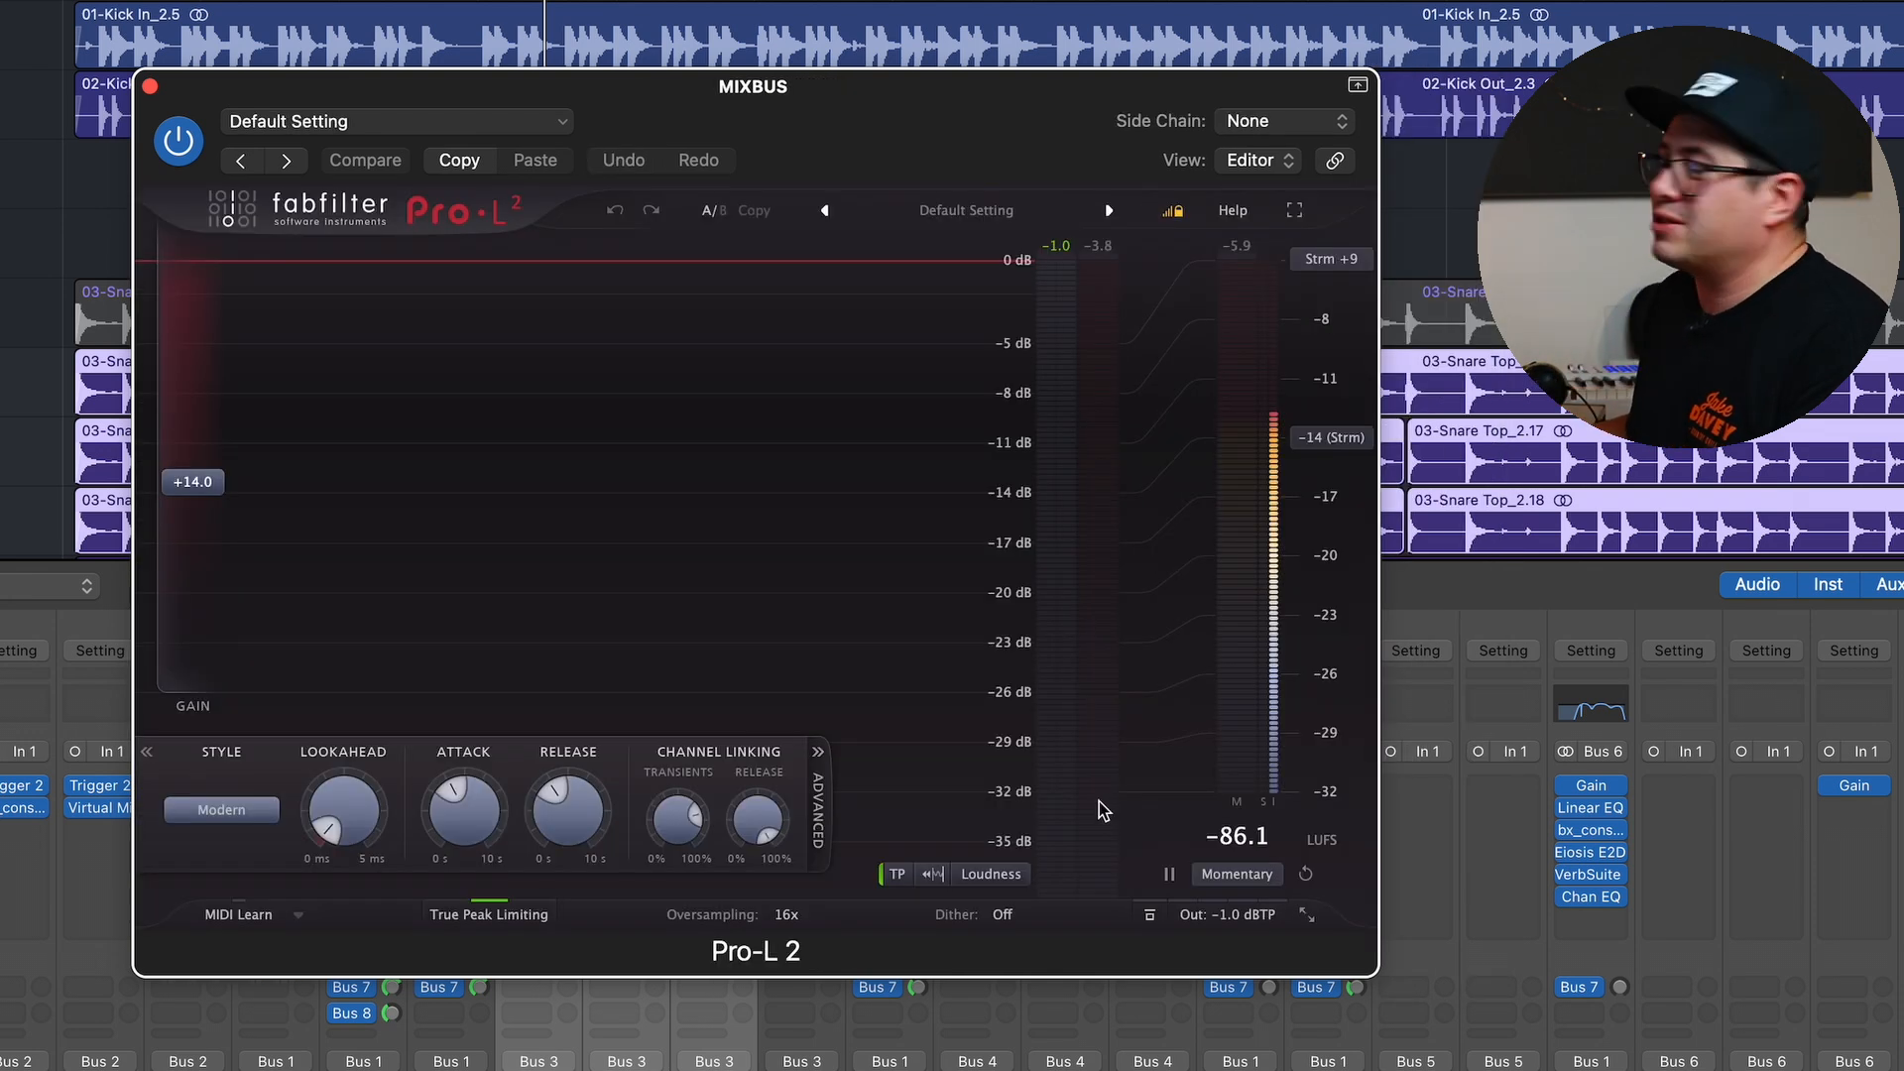
Examine the MIXBUS's Pro-L 2 limiter settings and play the mix through it.
{"action": "mouse_move", "coordinate": [1099, 809]}
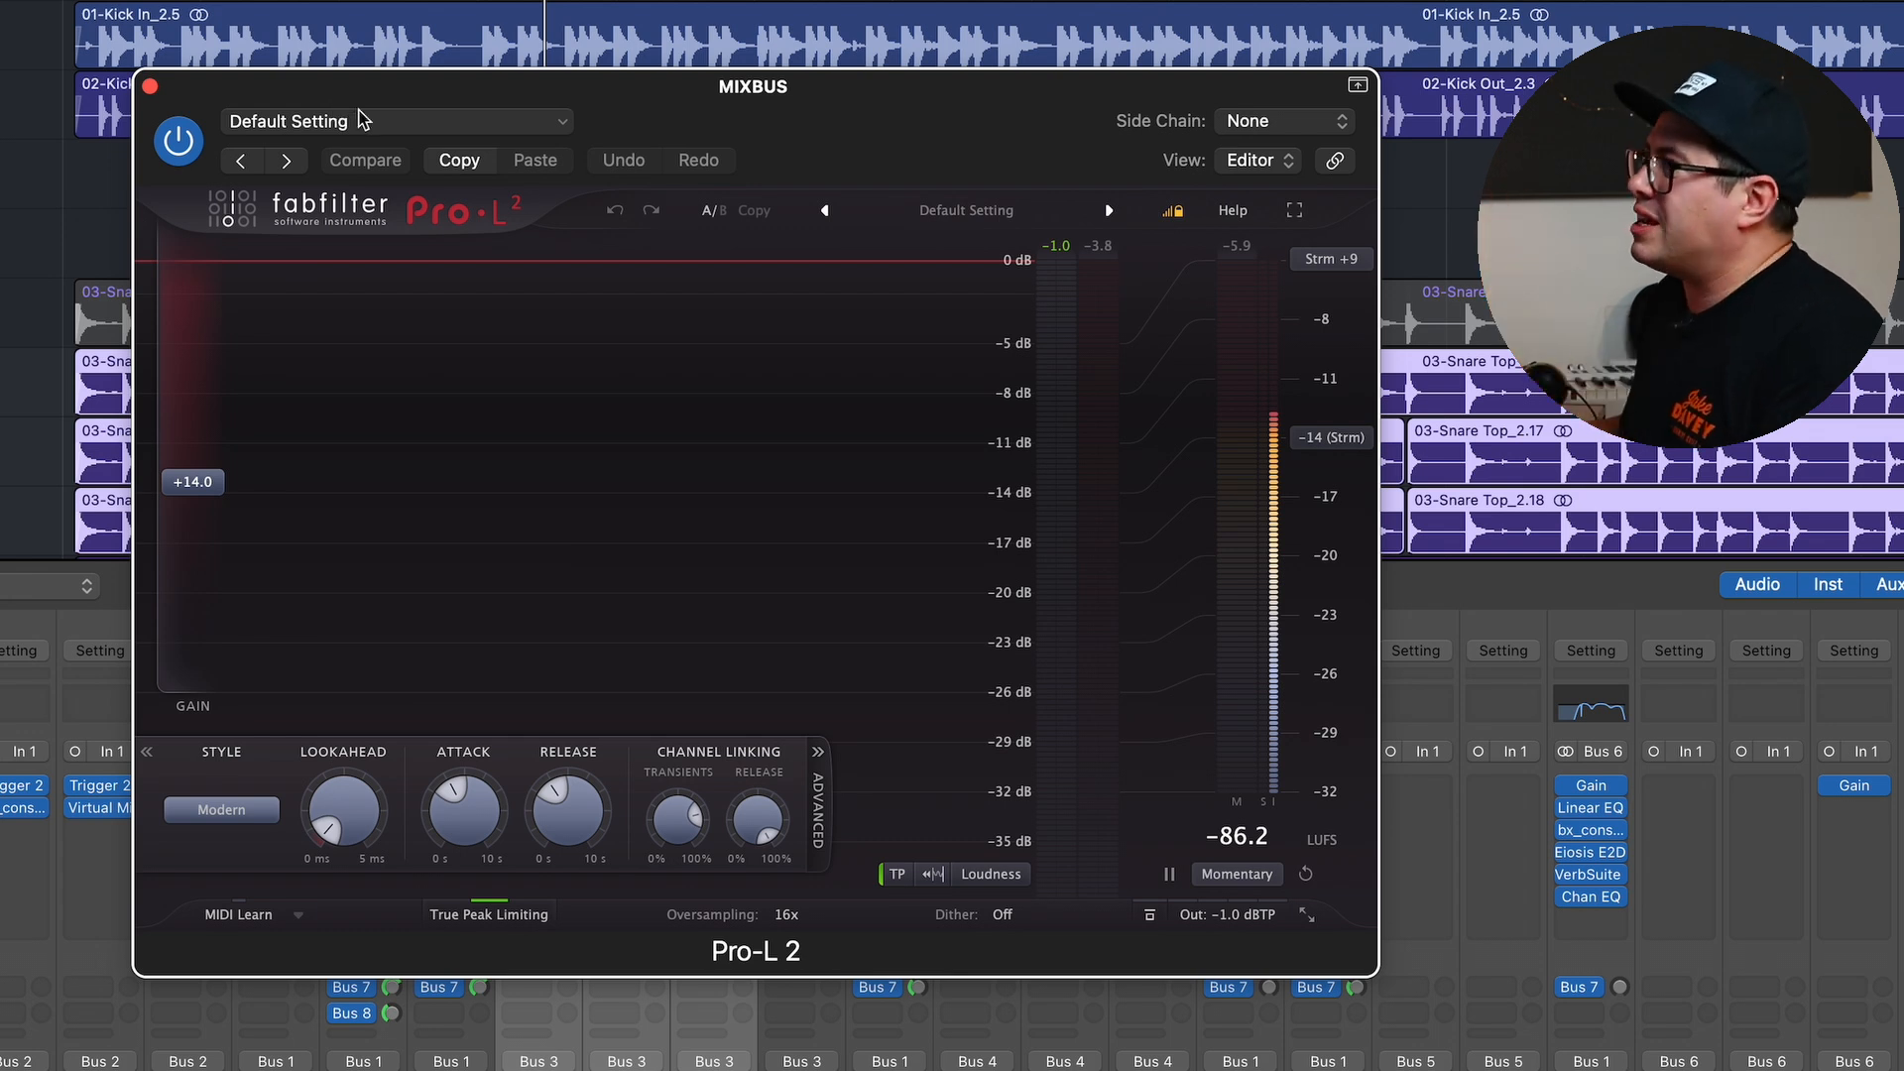
{"action": "key", "text": "space"}
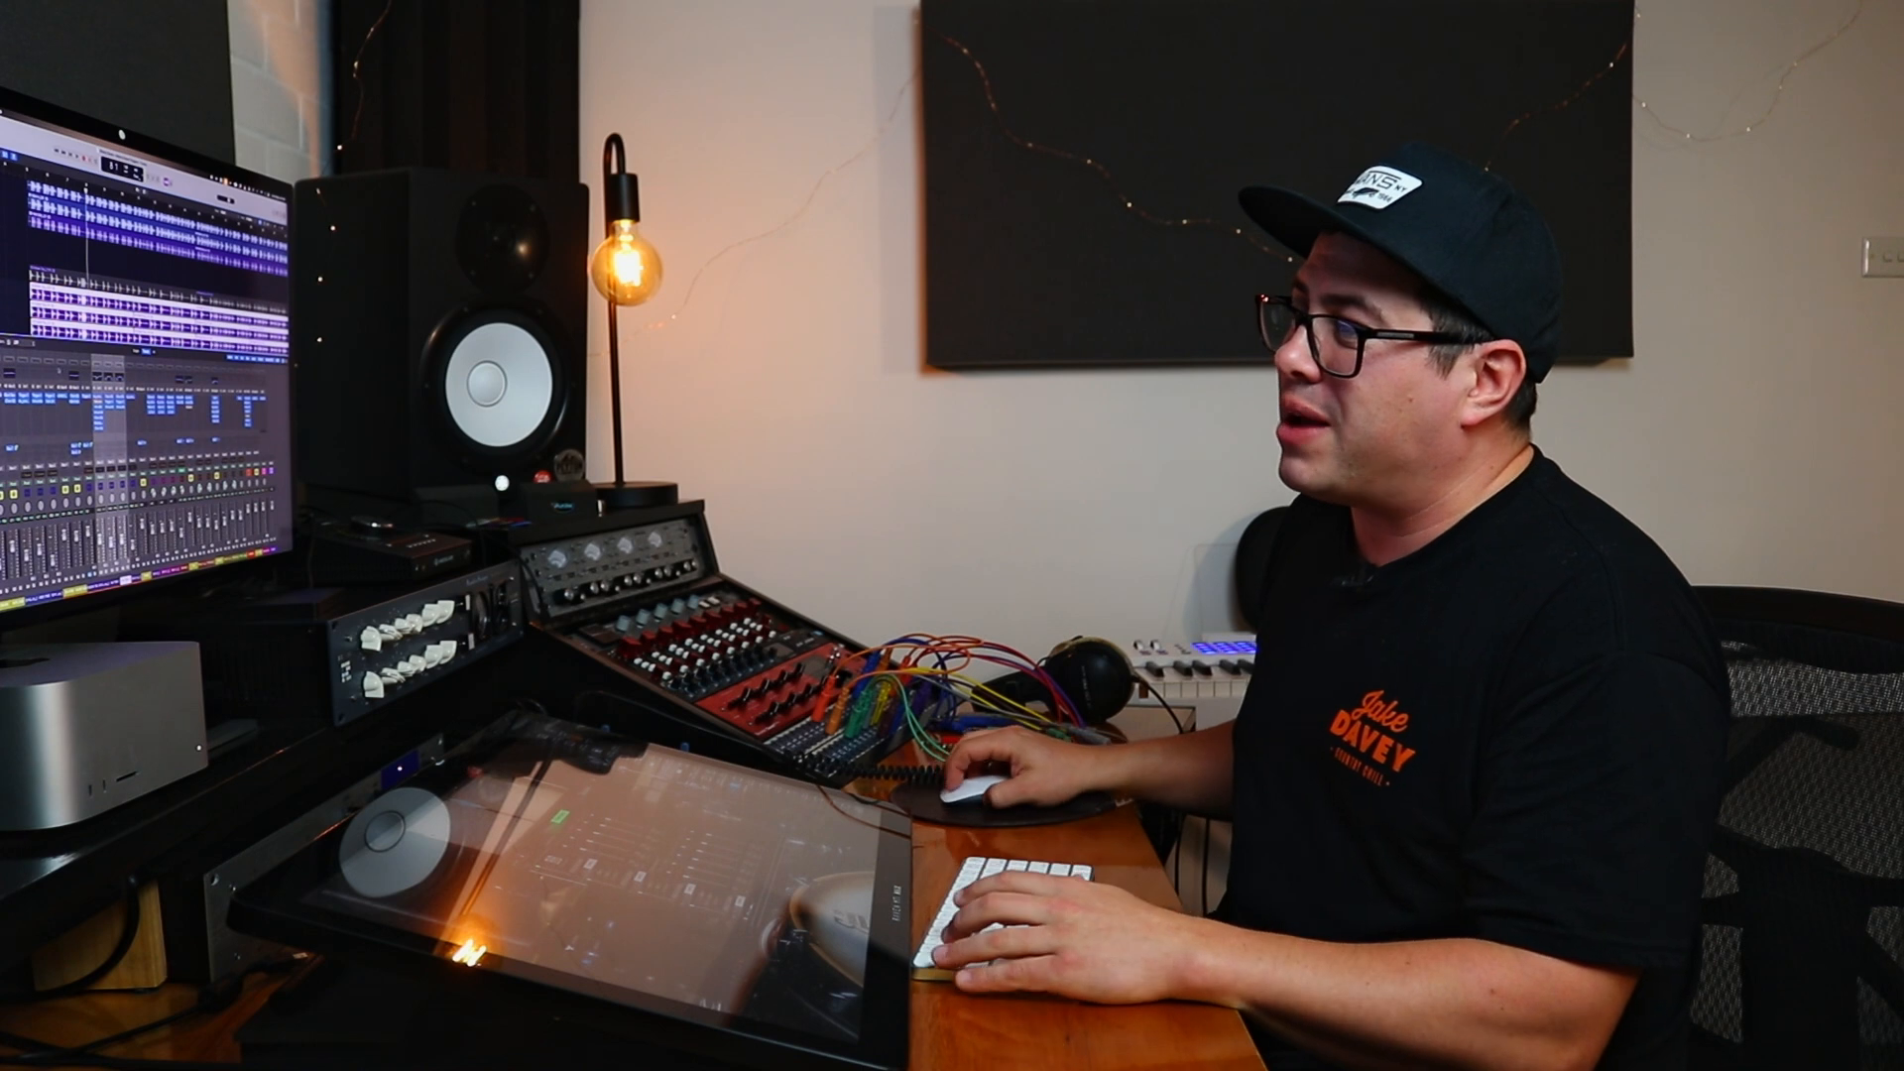
Audition the MISERY SN track during playback, soloed and within the full mix.
{"action": "left_click", "coordinate": [87, 279]}
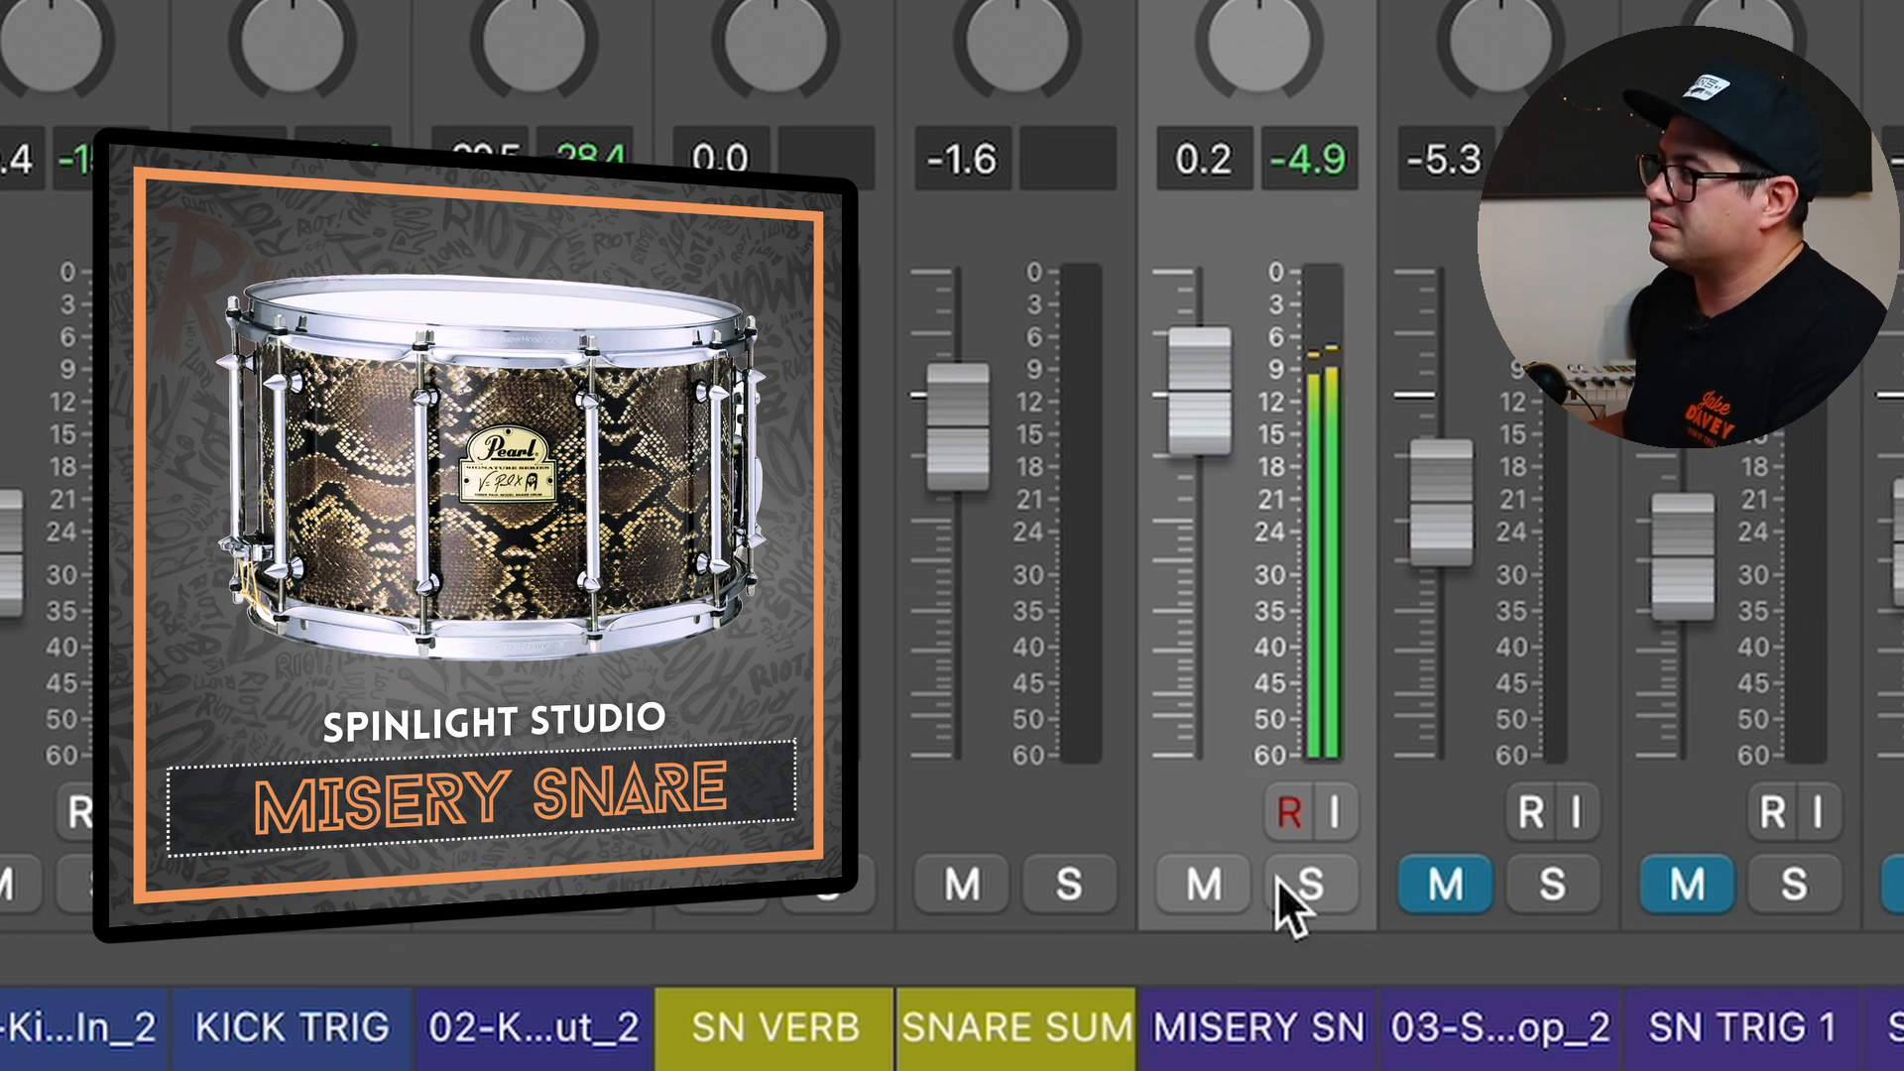
{"action": "left_click", "coordinate": [1300, 902]}
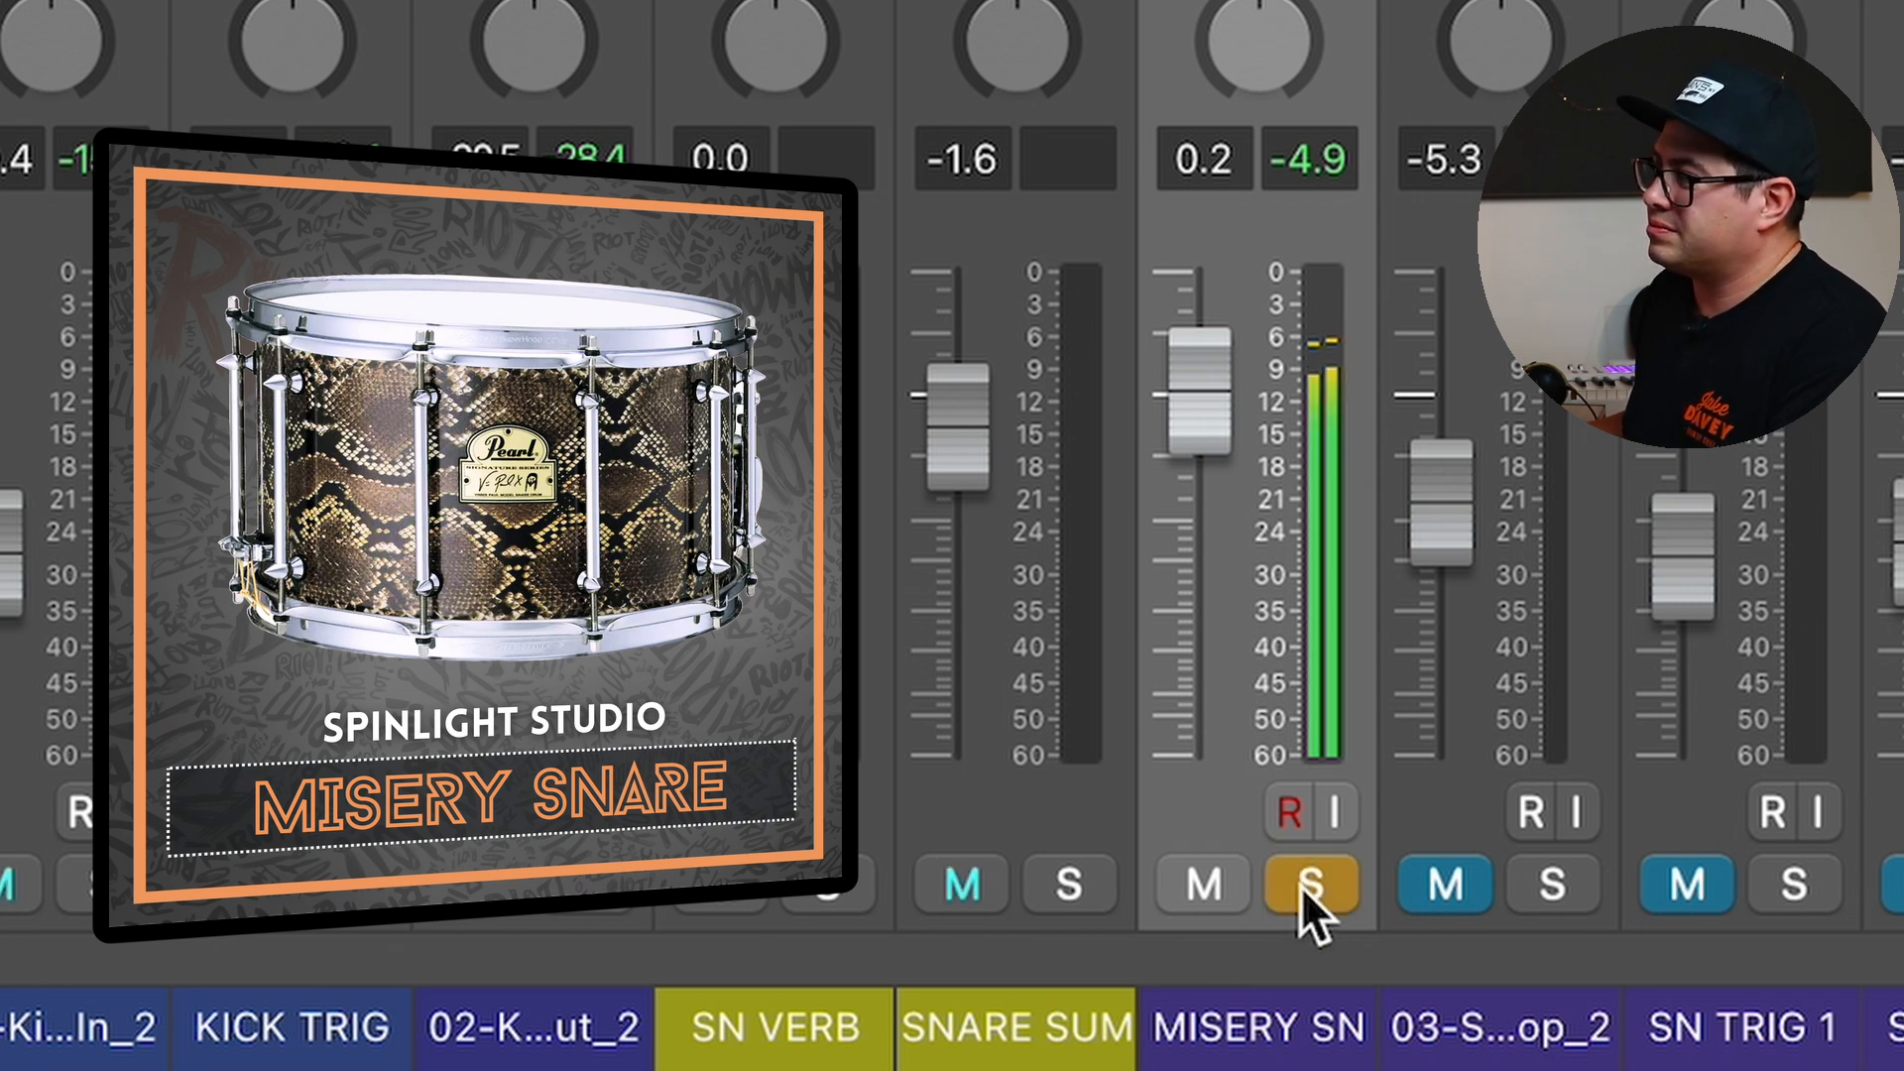
{"action": "left_click", "coordinate": [1303, 893]}
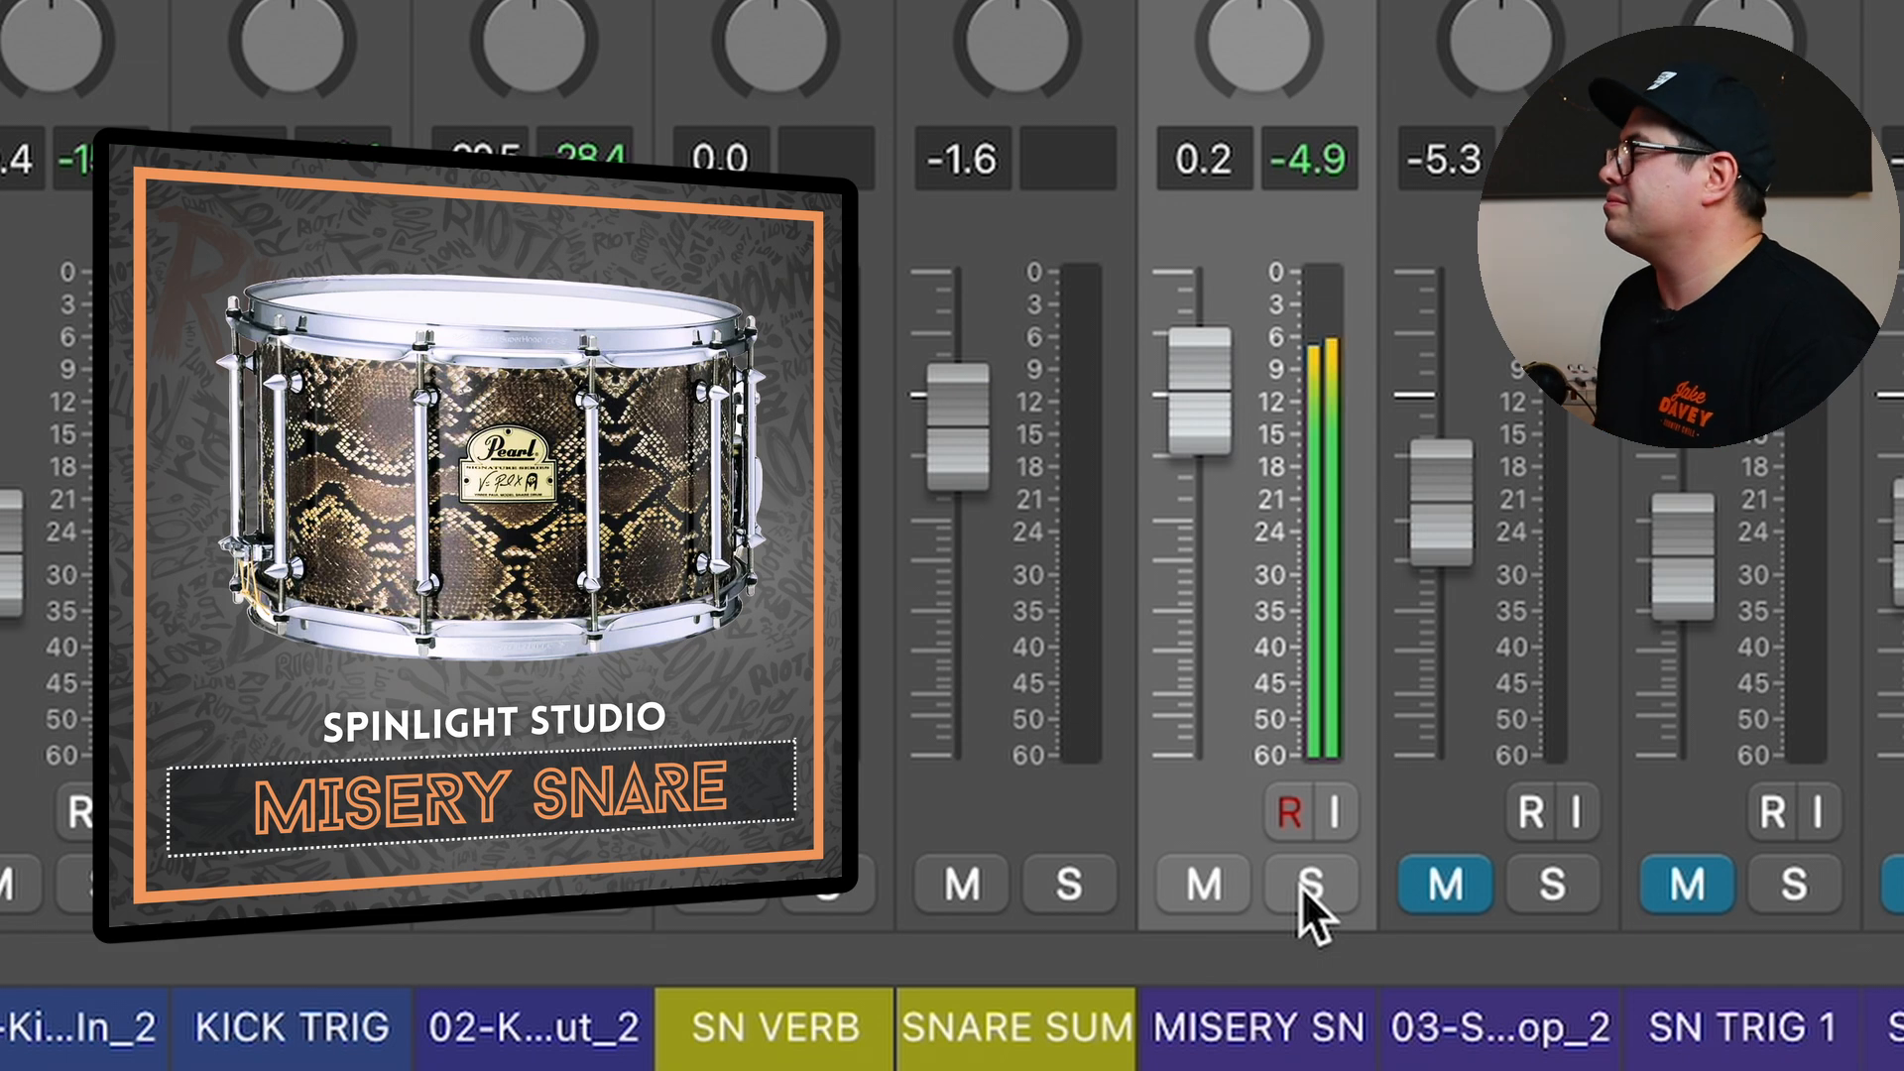